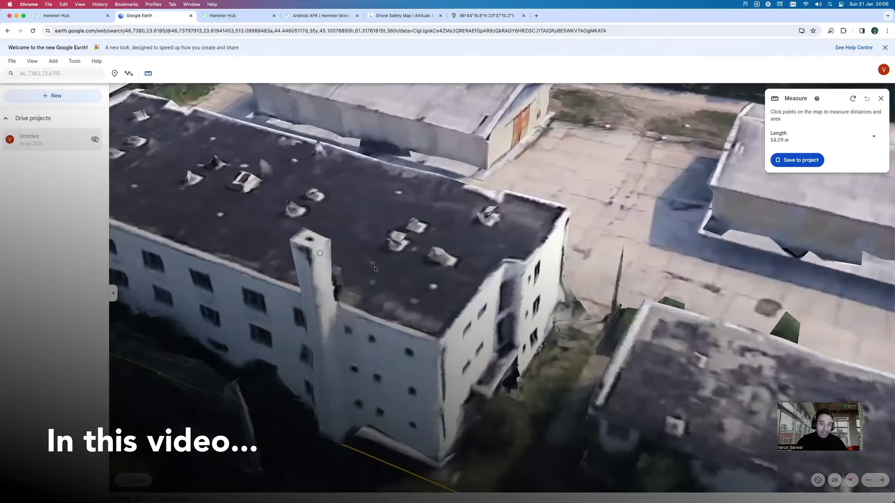
Pan, zoom and orbit the 3D model so the roof and stairwell side fill the pane.
{"action": "left_click_drag", "start_coordinate": [246, 205], "coordinate": [372, 202]}
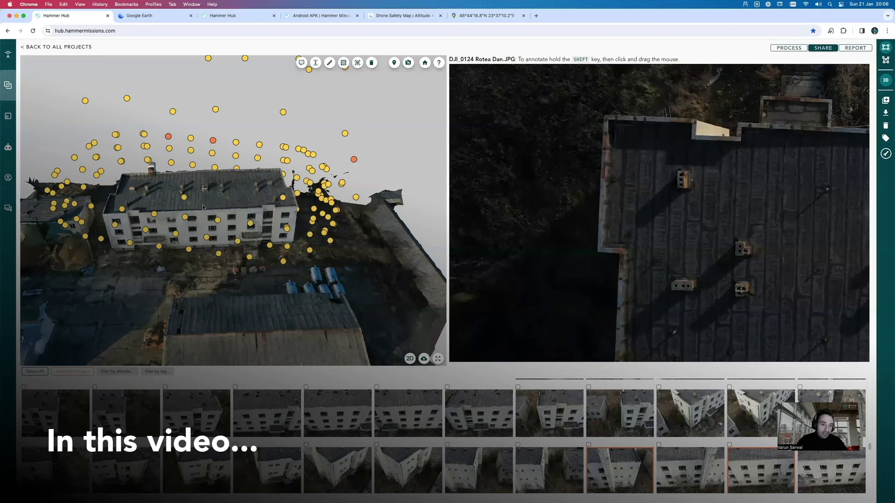
{"action": "scroll", "coordinate": [219, 206], "scroll_direction": "up", "scroll_amount": 5}
{"action": "left_click_drag", "start_coordinate": [142, 208], "coordinate": [166, 214]}
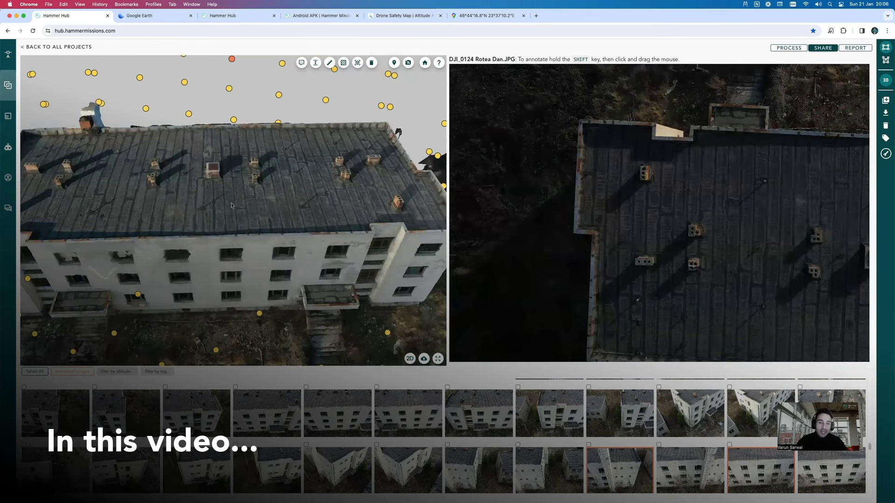
{"action": "scroll", "coordinate": [231, 205], "scroll_direction": "down", "scroll_amount": 5}
{"action": "scroll", "coordinate": [231, 205], "scroll_direction": "up", "scroll_amount": 5}
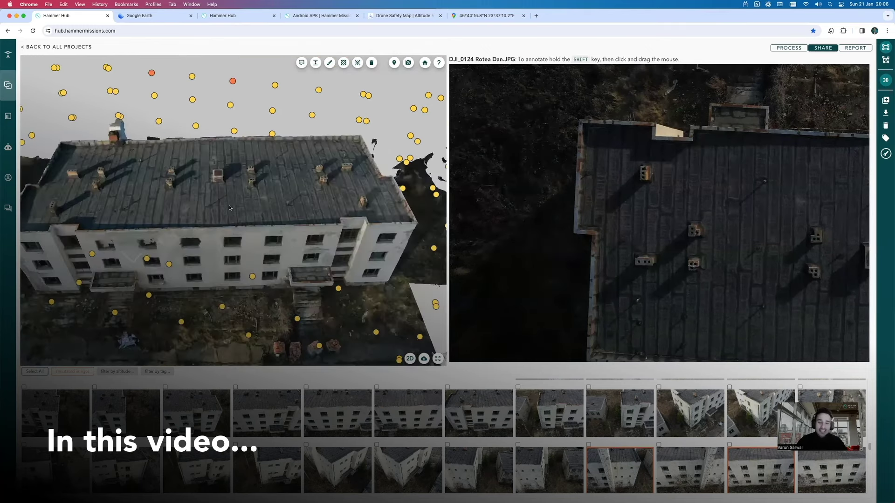
{"action": "scroll", "coordinate": [228, 206], "scroll_direction": "up", "scroll_amount": 3}
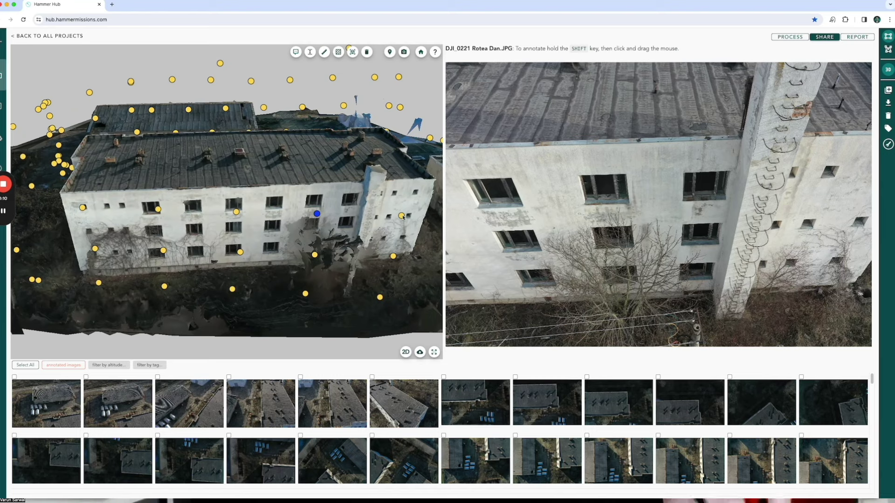
Load tower photo DJI_0220, box the brick damage and save it with comment 'issue'.
{"action": "left_click", "coordinate": [349, 204]}
{"action": "scroll", "coordinate": [613, 175], "scroll_direction": "up", "scroll_amount": 5}
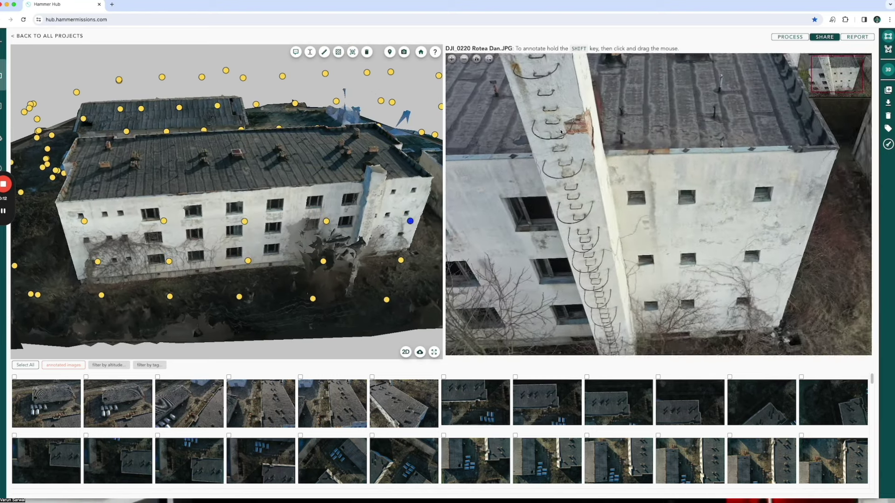
{"action": "left_click_drag", "start_coordinate": [612, 174], "coordinate": [617, 178], "text": "shift"}
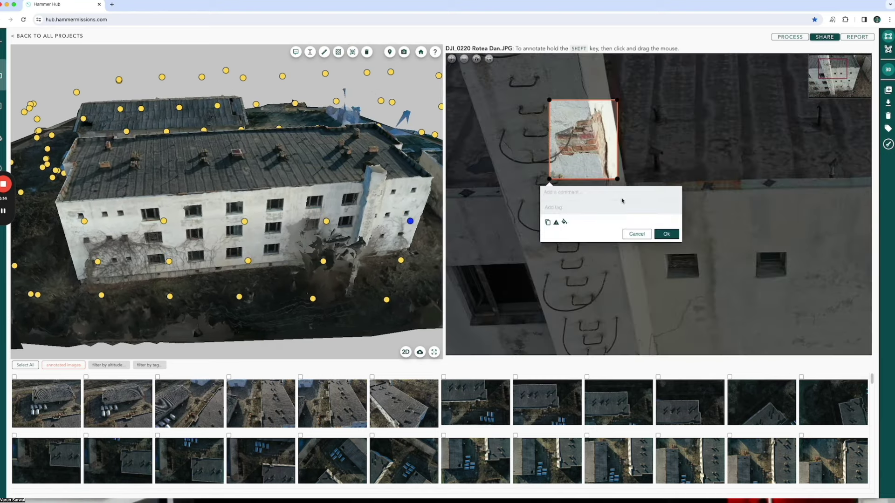
{"action": "type", "text": "issue!"}
{"action": "left_click", "coordinate": [667, 234]}
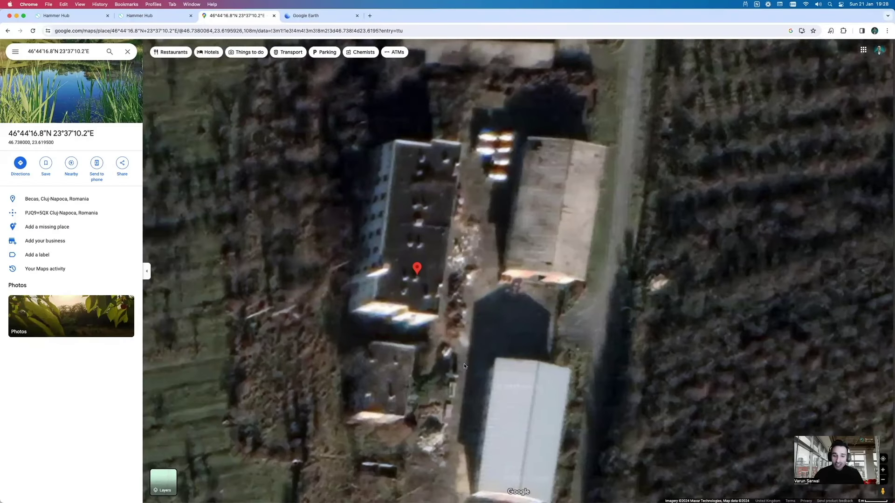
Pan the Google Maps satellite view around the pinned building and neighbouring sheds.
{"action": "left_click_drag", "start_coordinate": [351, 264], "coordinate": [385, 270]}
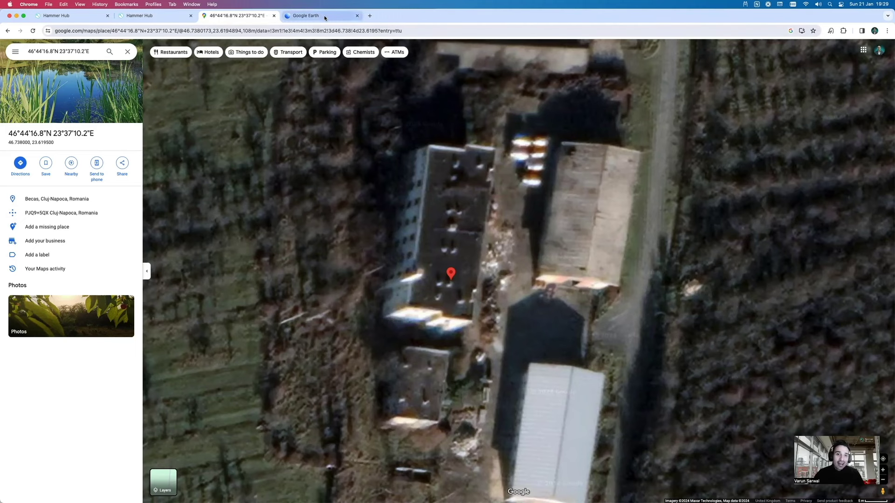
{"action": "left_click_drag", "start_coordinate": [440, 200], "coordinate": [422, 211]}
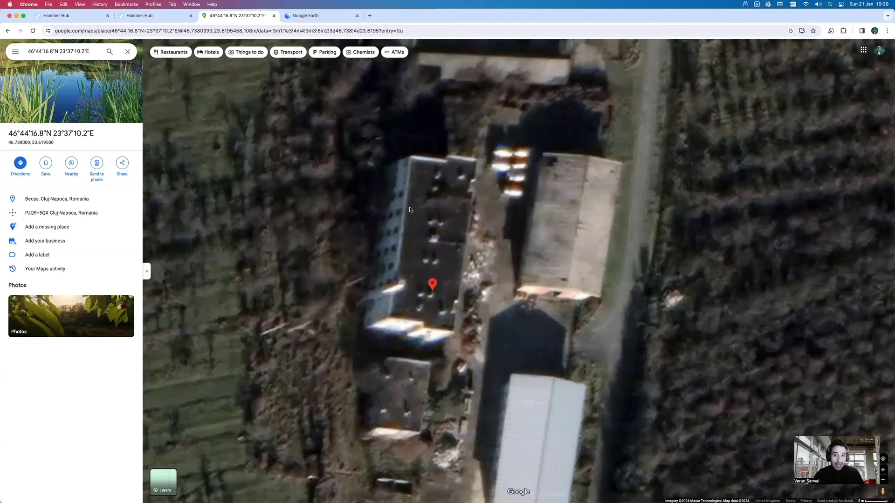
In Google Earth's 3D view, orbit and rotate around the building's main roof.
{"action": "left_click", "coordinate": [317, 16]}
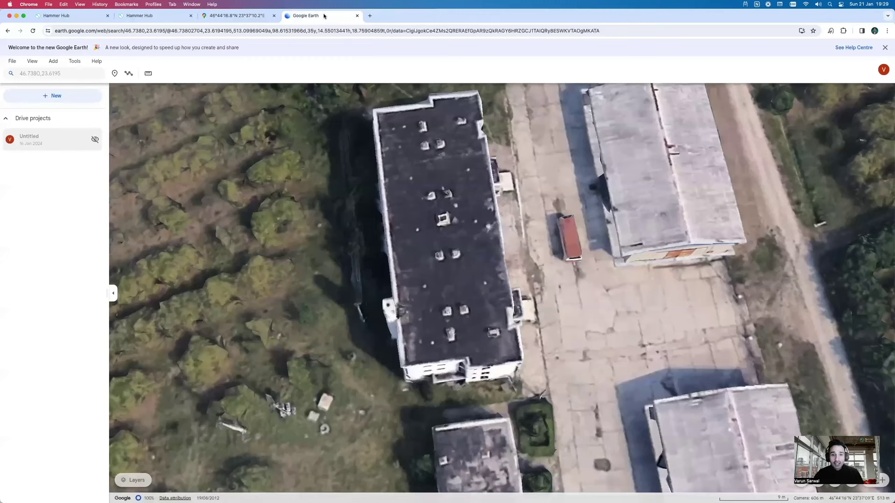
{"action": "scroll", "coordinate": [433, 263], "scroll_direction": "down", "scroll_amount": 5}
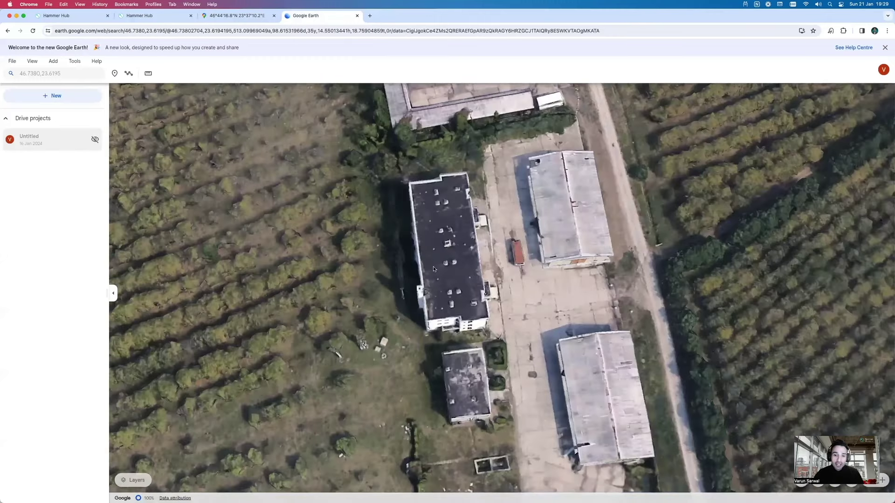
{"action": "left_click_drag", "start_coordinate": [435, 272], "coordinate": [510, 232], "text": "shift"}
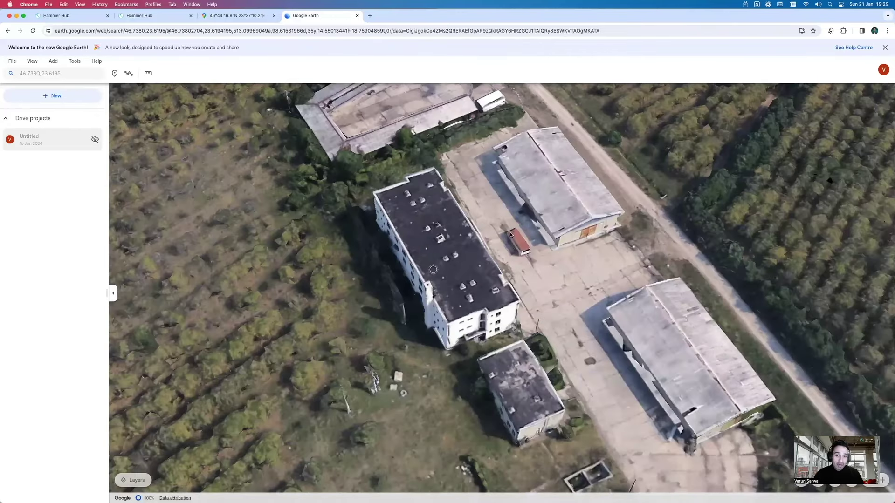
{"action": "left_click_drag", "start_coordinate": [591, 234], "coordinate": [589, 237], "text": "shift"}
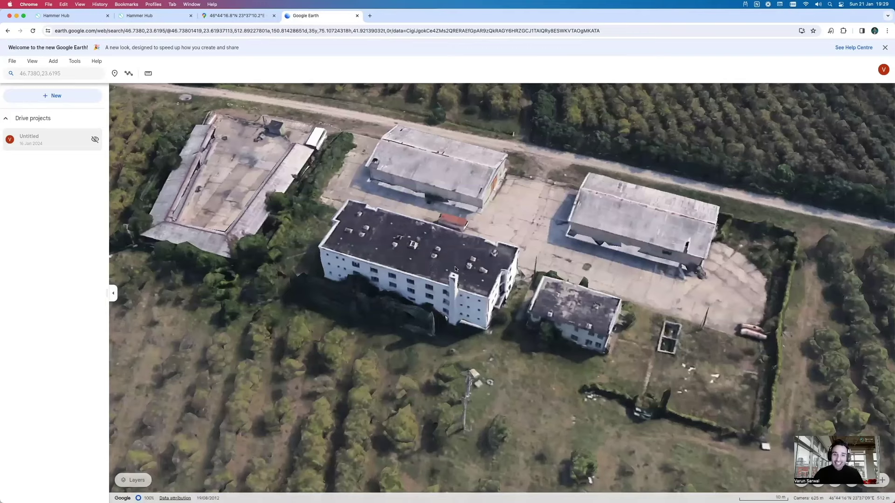
{"action": "scroll", "coordinate": [442, 270], "scroll_direction": "up", "scroll_amount": 5}
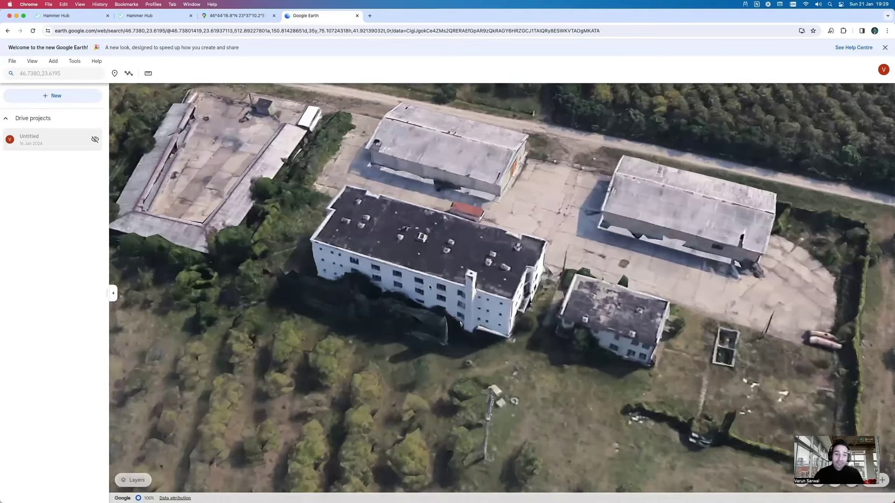
{"action": "left_click_drag", "start_coordinate": [424, 289], "coordinate": [524, 260], "text": "shift"}
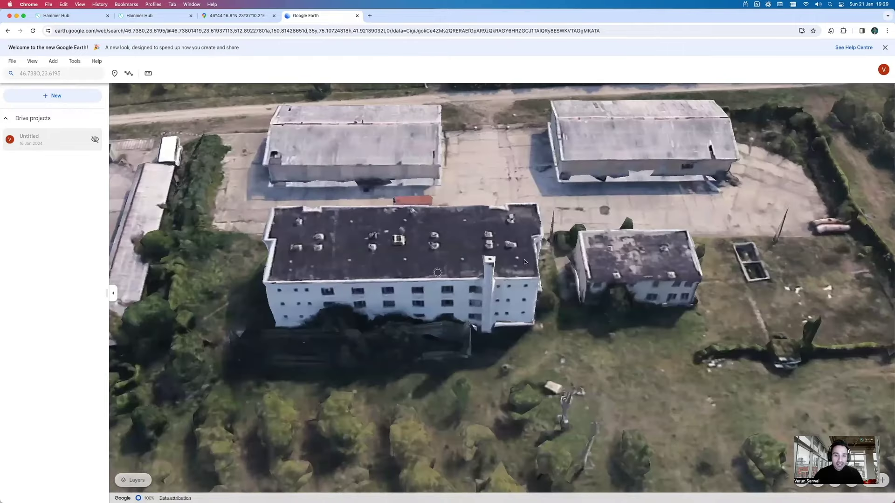
{"action": "left_click_drag", "start_coordinate": [696, 244], "coordinate": [711, 243], "text": "shift"}
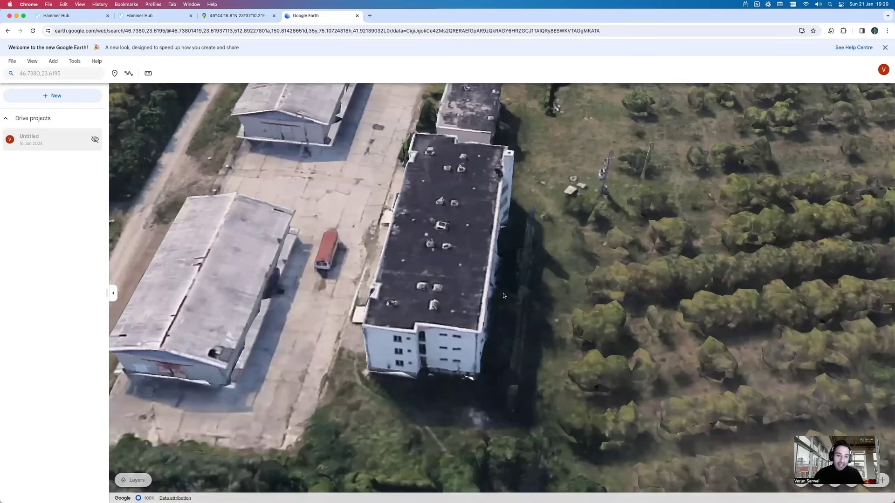
{"action": "left_click_drag", "start_coordinate": [555, 291], "coordinate": [577, 280], "text": "shift"}
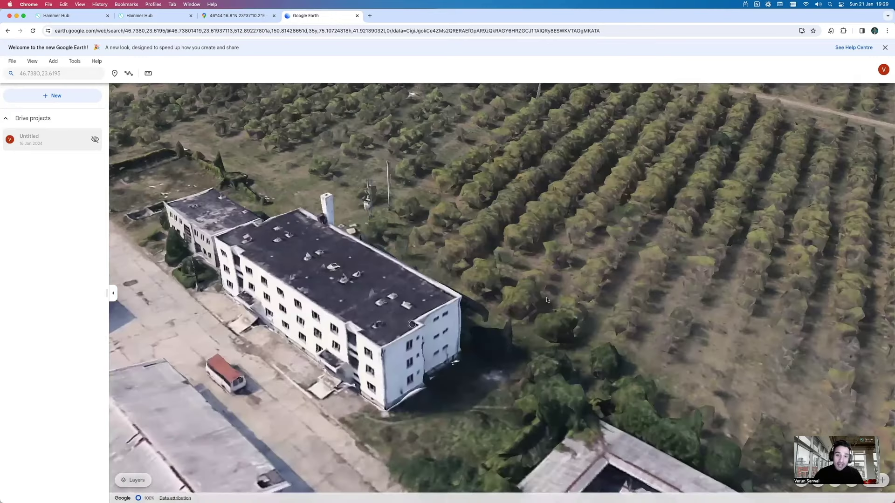
{"action": "left_click_drag", "start_coordinate": [480, 311], "coordinate": [434, 322], "text": "shift"}
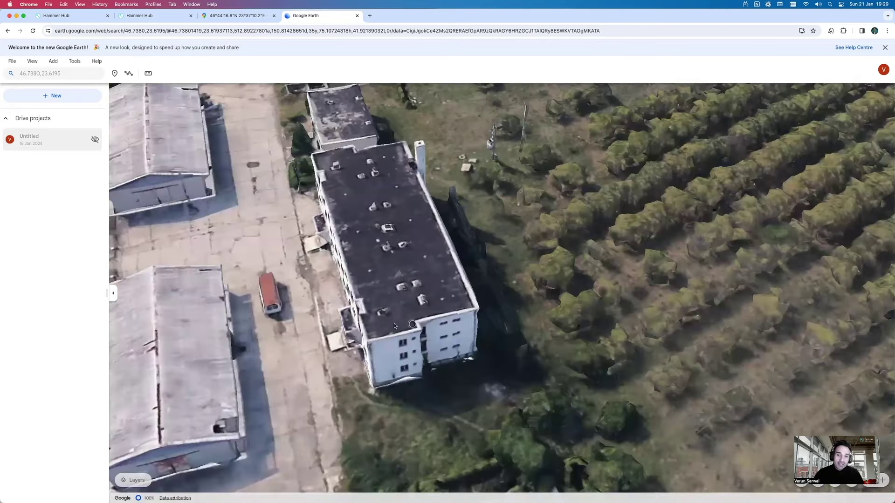
{"action": "left_click_drag", "start_coordinate": [413, 292], "coordinate": [345, 239], "text": "shift"}
Tilt the view to face the building's long side, then return to Google Maps and Hammer Hub.
{"action": "scroll", "coordinate": [393, 373], "scroll_direction": "down", "scroll_amount": 2}
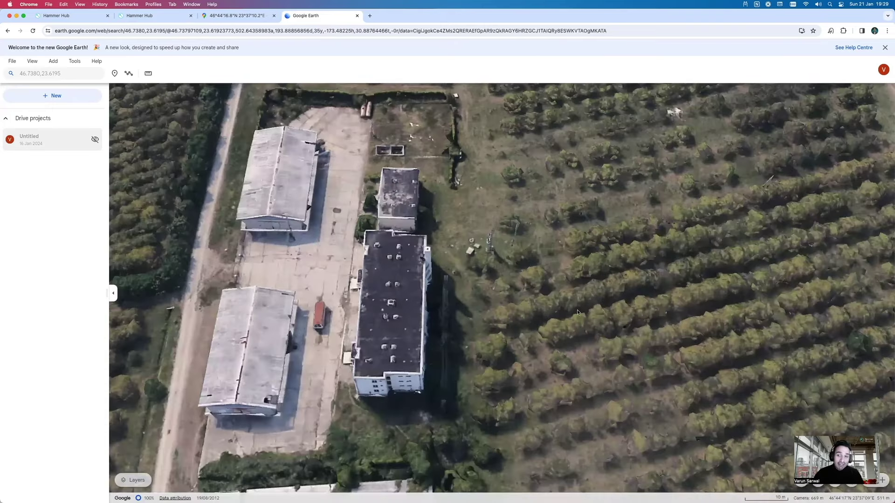
{"action": "left_click_drag", "start_coordinate": [577, 309], "coordinate": [556, 314], "text": "shift"}
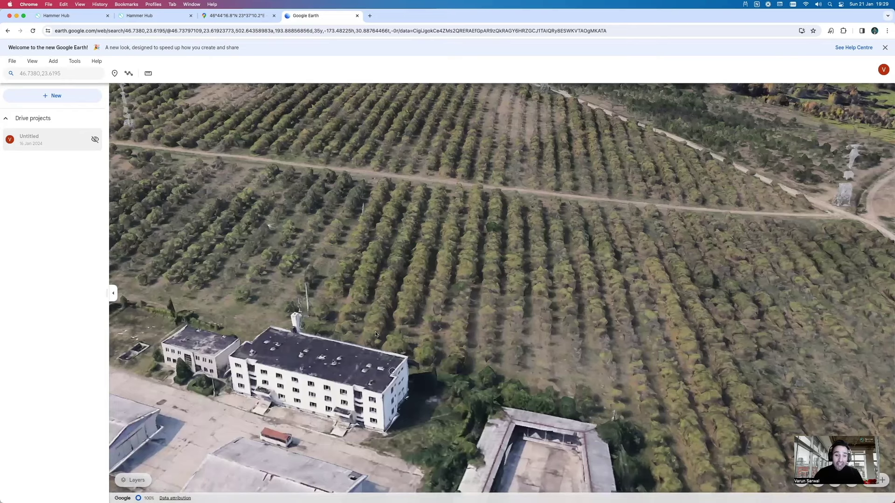
{"action": "left_click_drag", "start_coordinate": [354, 331], "coordinate": [410, 318], "text": "shift"}
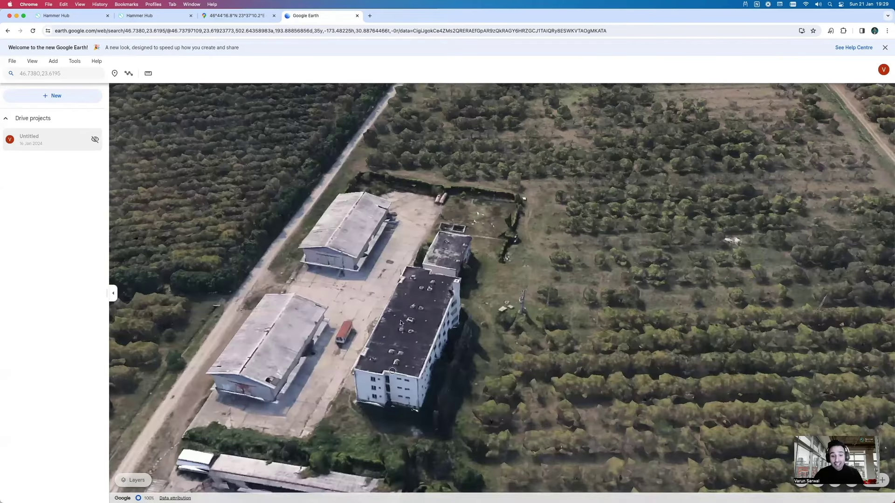
{"action": "left_click_drag", "start_coordinate": [517, 324], "coordinate": [573, 334], "text": "shift"}
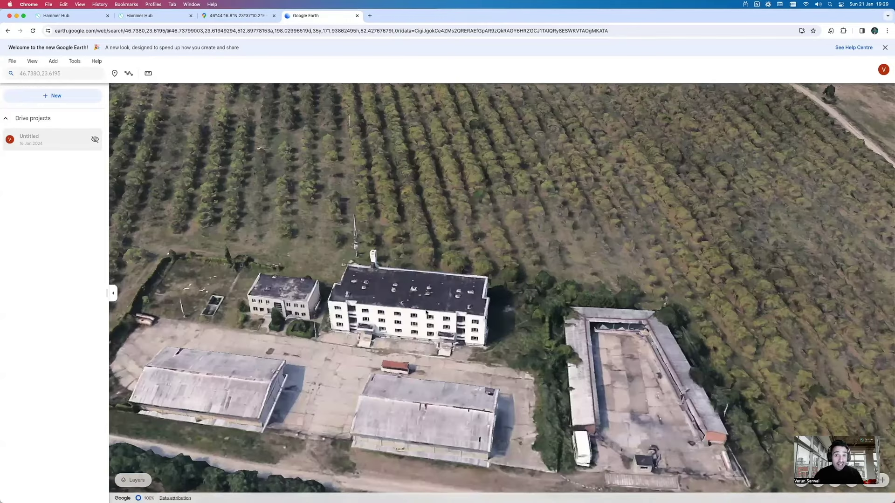
{"action": "left_click_drag", "start_coordinate": [415, 320], "coordinate": [425, 308], "text": "shift"}
{"action": "scroll", "coordinate": [398, 332], "scroll_direction": "up", "scroll_amount": 3}
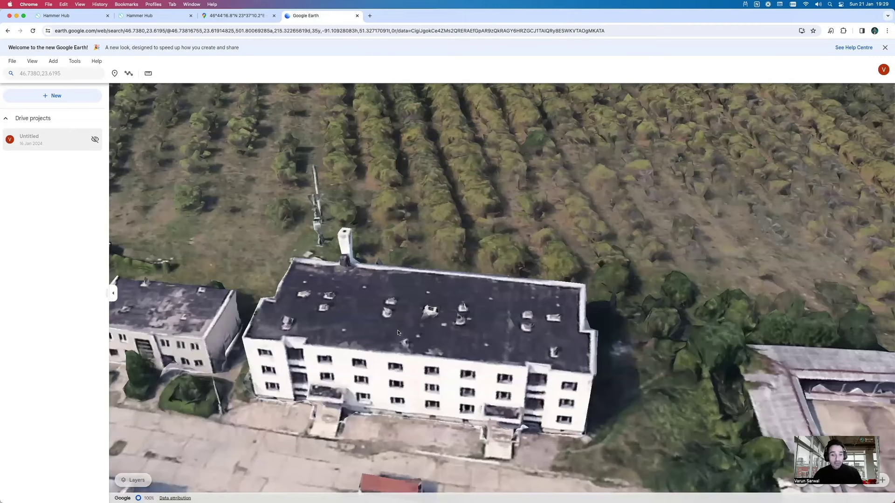
{"action": "scroll", "coordinate": [397, 332], "scroll_direction": "up", "scroll_amount": 2}
{"action": "scroll", "coordinate": [351, 214], "scroll_direction": "down", "scroll_amount": 1}
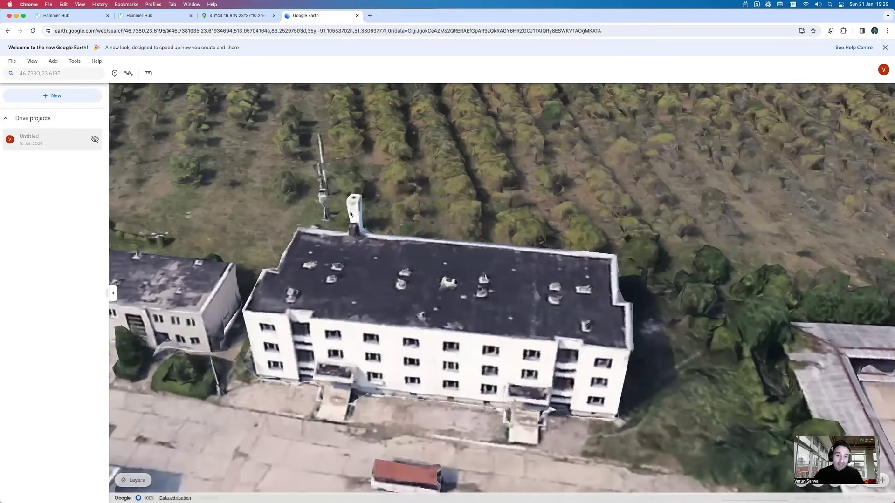
{"action": "key", "text": "ctrl+shift+Tab"}
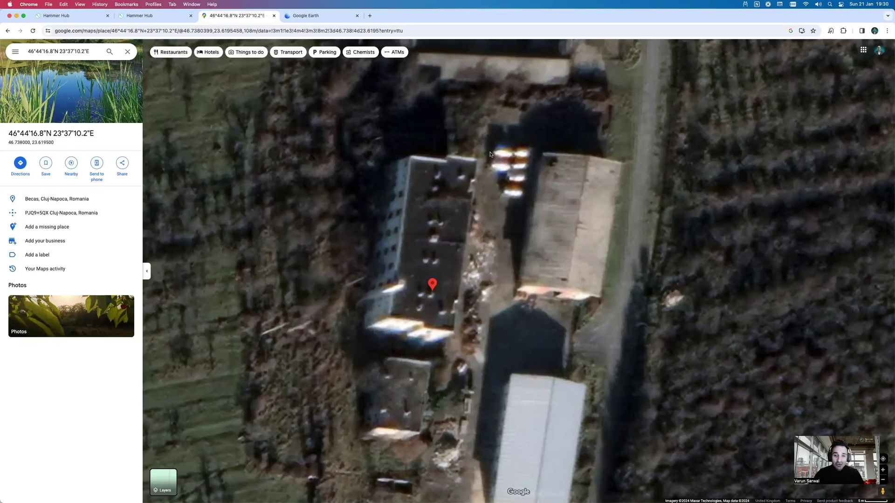
{"action": "left_click", "coordinate": [66, 17]}
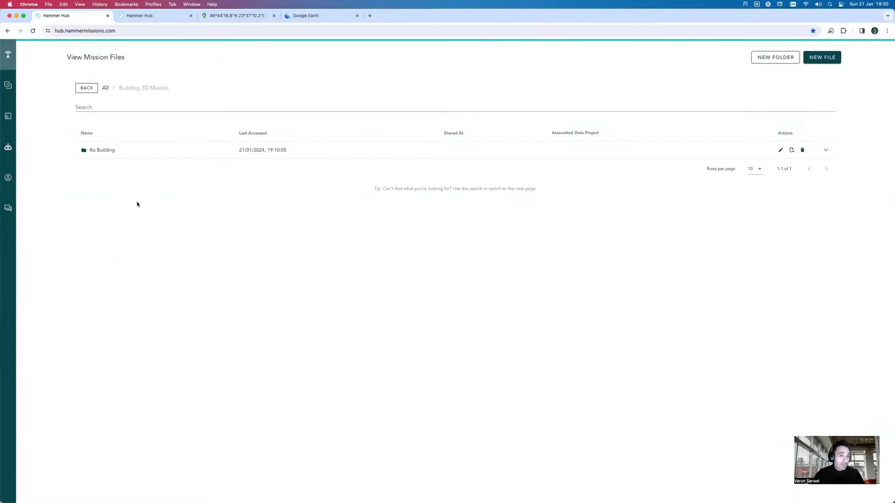
Navigate to the Building 3D Models folder under View Mission Files.
{"action": "mouse_move", "coordinate": [13, 51]}
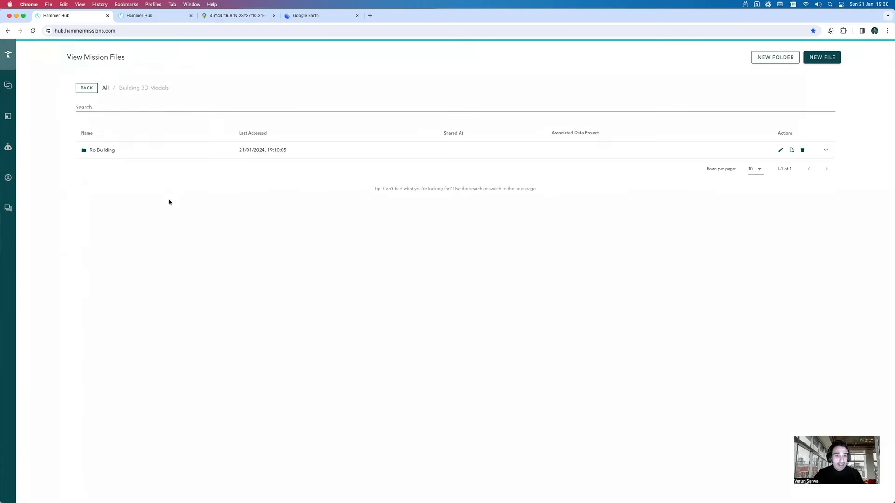
Add new folder 'Building Capture - Europe' with Layering on, then open it.
{"action": "left_click", "coordinate": [772, 58]}
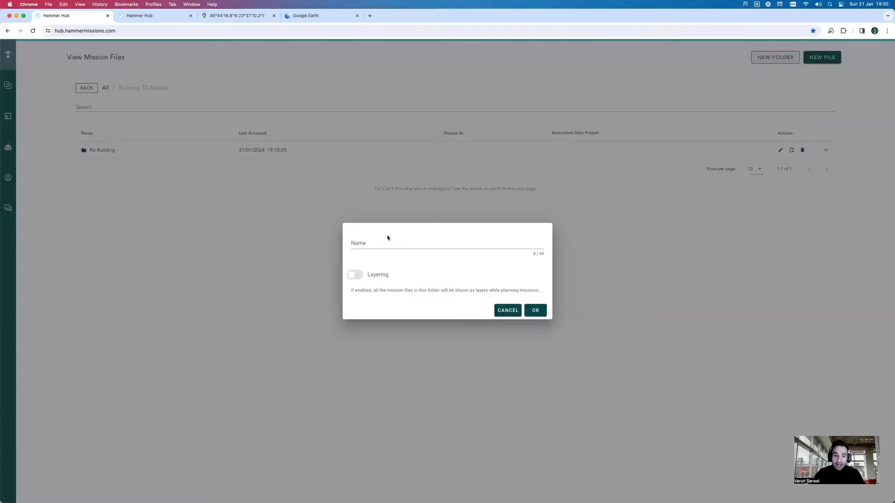
{"action": "type", "text": "Building Capture - Europe"}
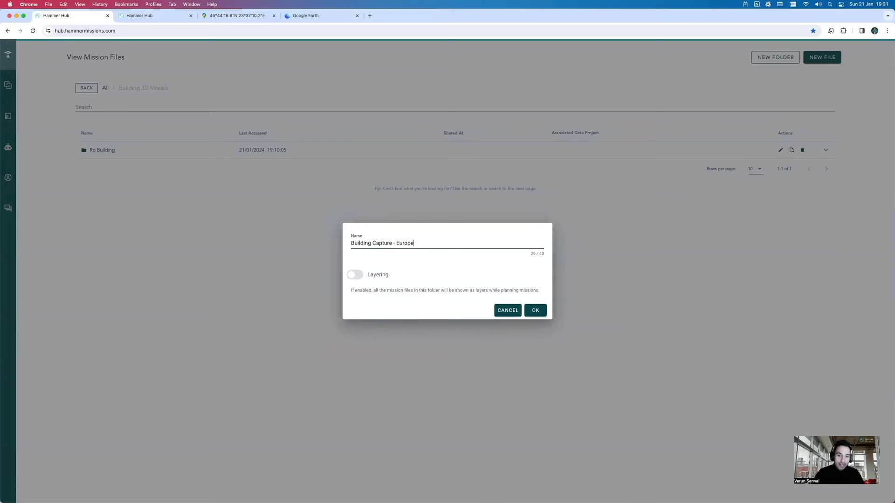
{"action": "left_click", "coordinate": [353, 275]}
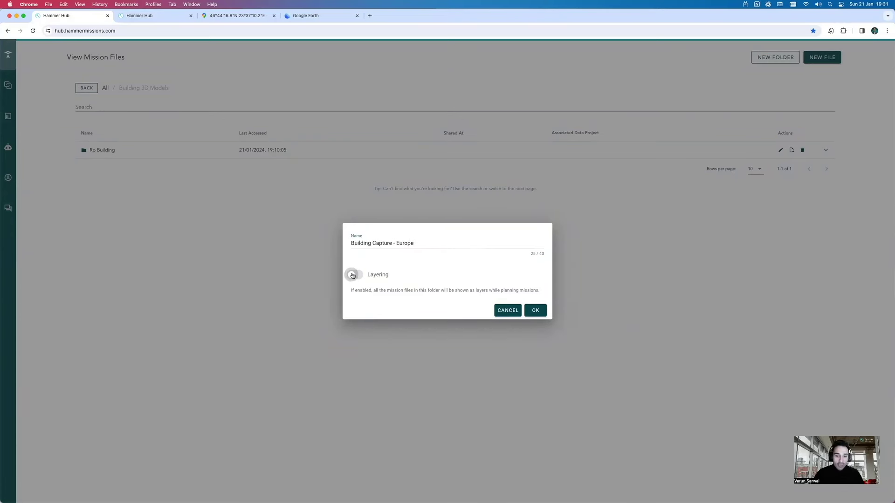
{"action": "left_click", "coordinate": [372, 277]}
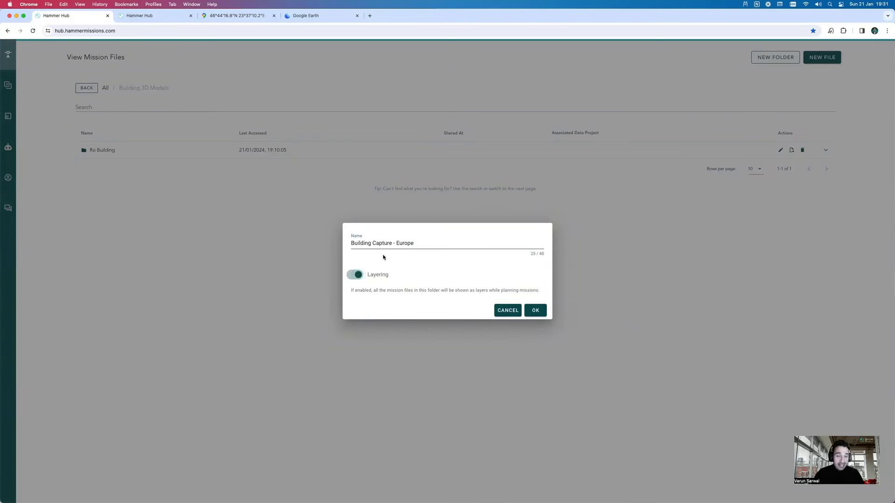
{"action": "left_click", "coordinate": [535, 311]}
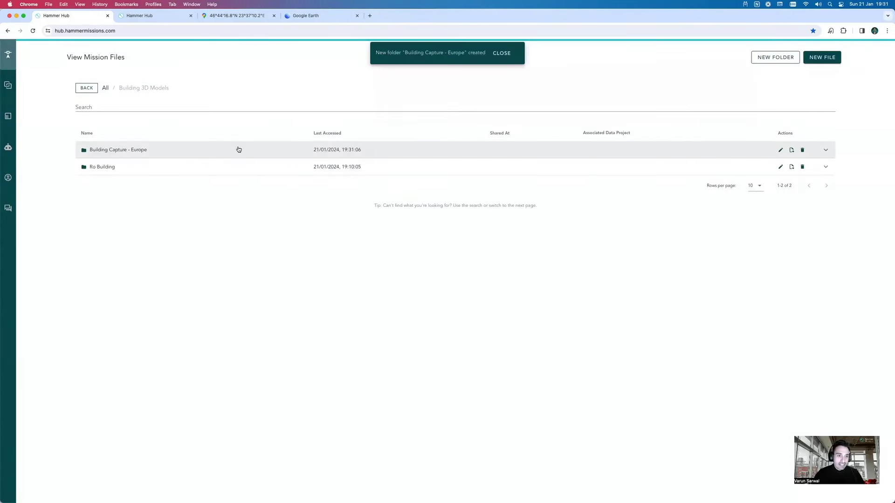
{"action": "left_click", "coordinate": [214, 150]}
Dismiss the notice, cancel the extra folder, and create mission file 'Roof Mission'.
{"action": "left_click", "coordinate": [502, 54]}
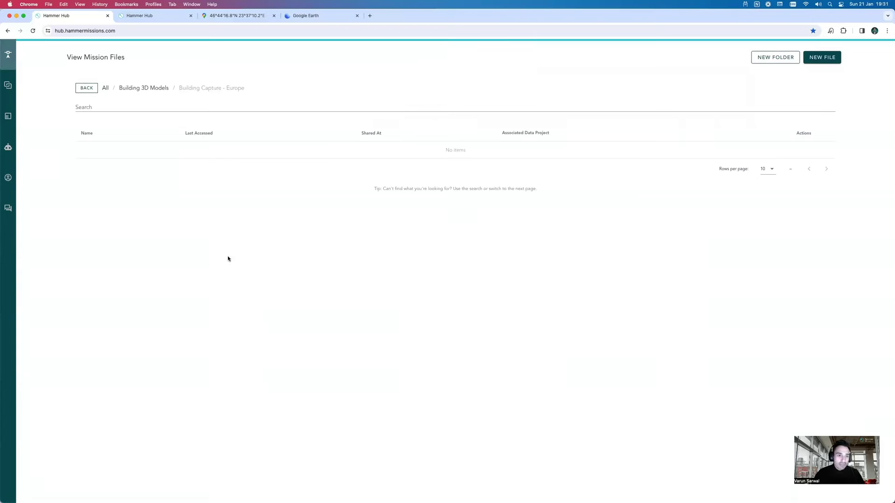
{"action": "left_click", "coordinate": [773, 57]}
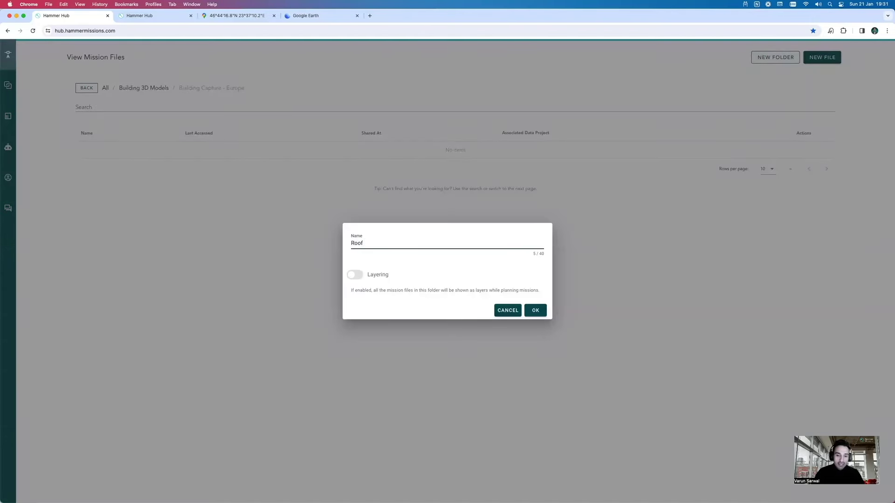
{"action": "left_click", "coordinate": [508, 310]}
{"action": "key", "text": "n"}
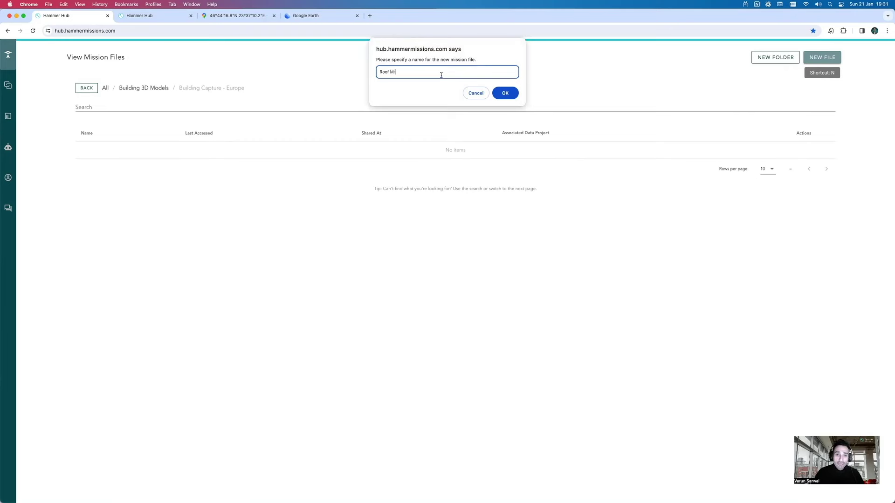
{"action": "left_click", "coordinate": [504, 93]}
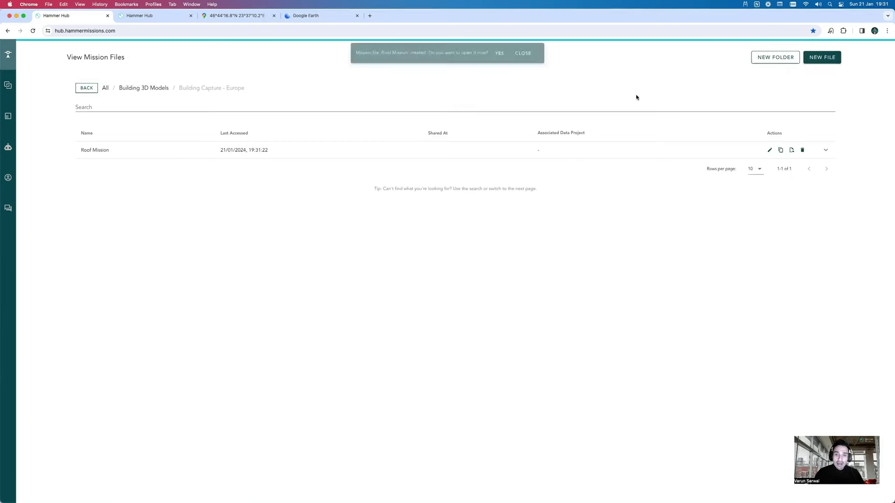
Create a second mission file named 'Facade Mission'.
{"action": "left_click", "coordinate": [829, 61]}
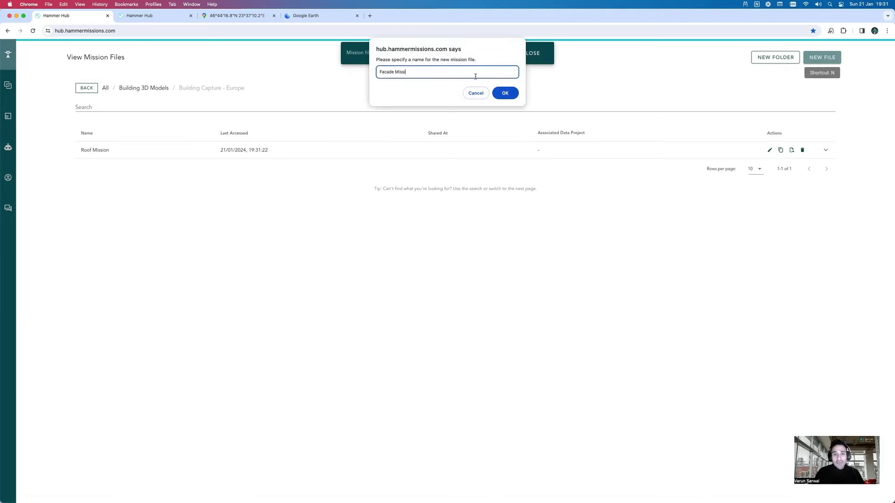
{"action": "type", "text": "Facade Mission"}
{"action": "left_click", "coordinate": [501, 91]}
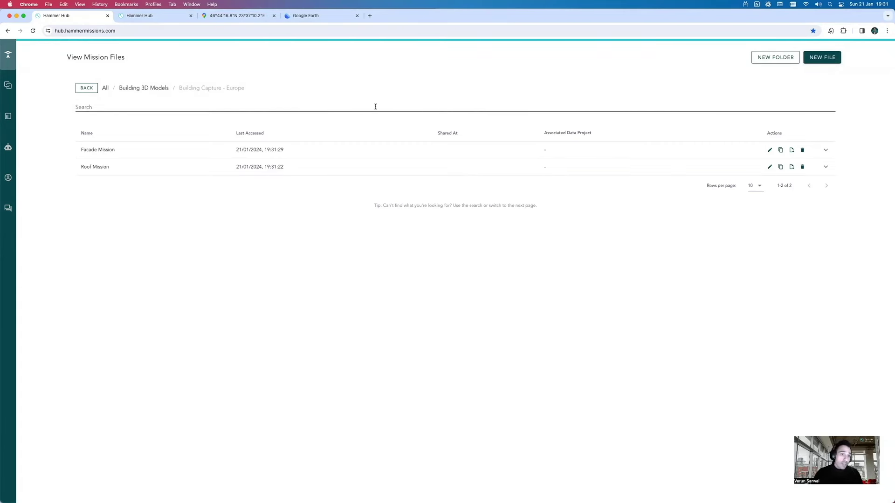
Edit Building Capture - Europe from Building 3D Models, turn Layering on, save, and reopen it.
{"action": "left_click", "coordinate": [165, 88]}
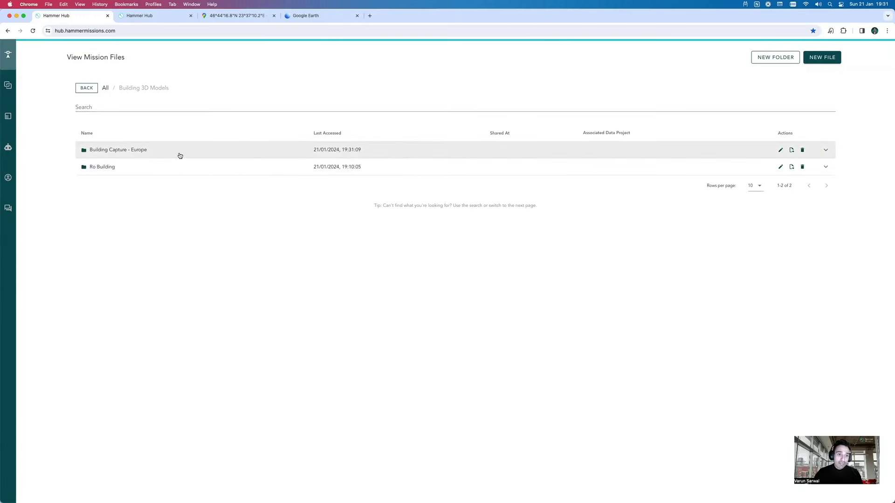
{"action": "left_click", "coordinate": [781, 150]}
{"action": "left_click", "coordinate": [358, 275]}
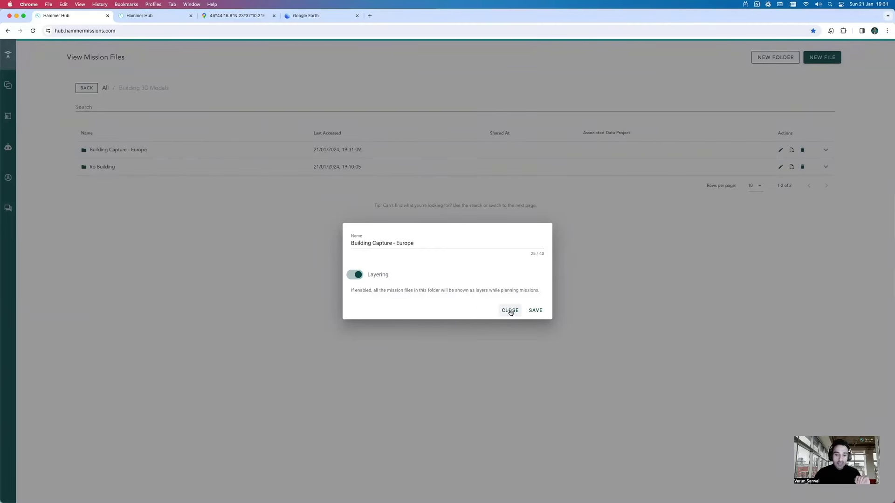
{"action": "left_click", "coordinate": [534, 311]}
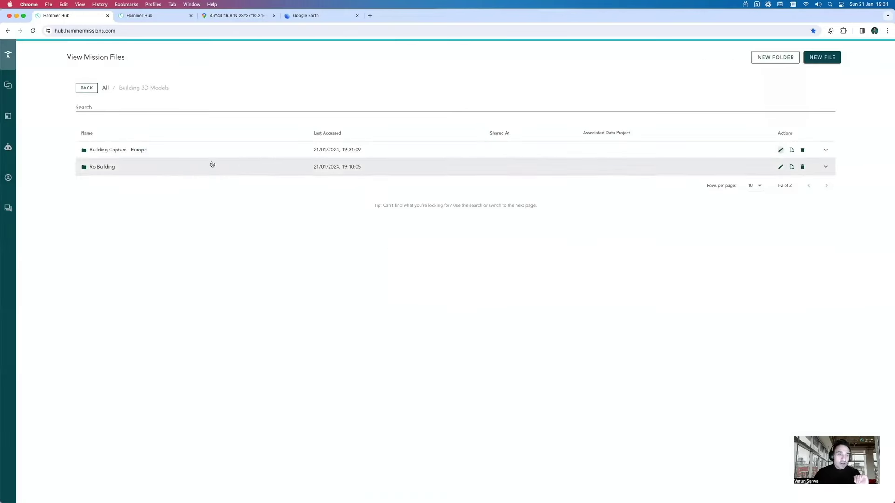
{"action": "left_click", "coordinate": [205, 150]}
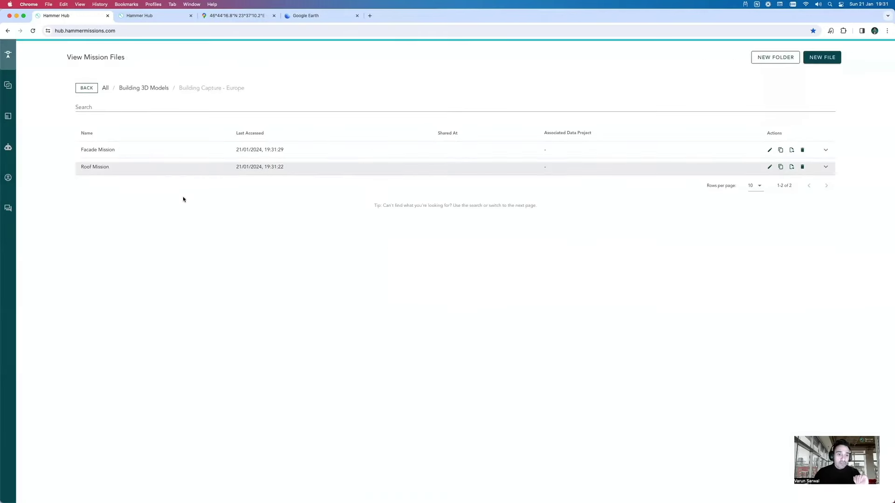
Open the Roof Mission file in the planner.
{"action": "left_click", "coordinate": [169, 168]}
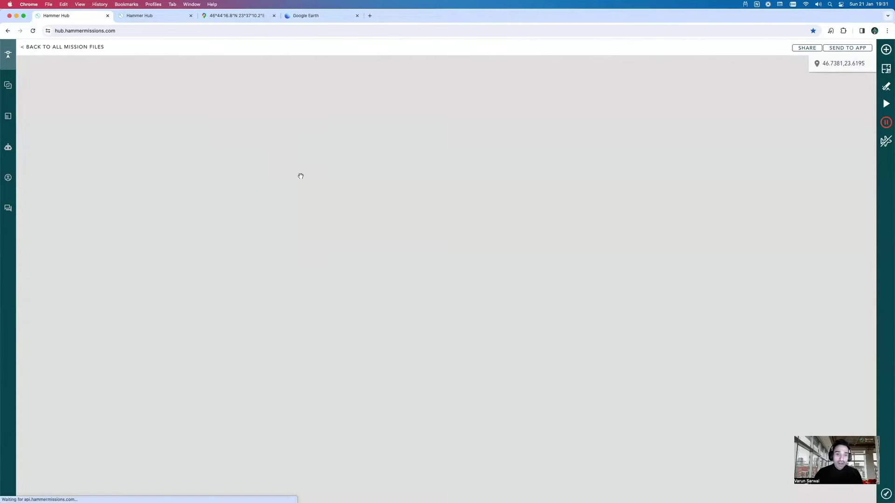
{"action": "scroll", "coordinate": [463, 216], "scroll_direction": "down", "scroll_amount": 5}
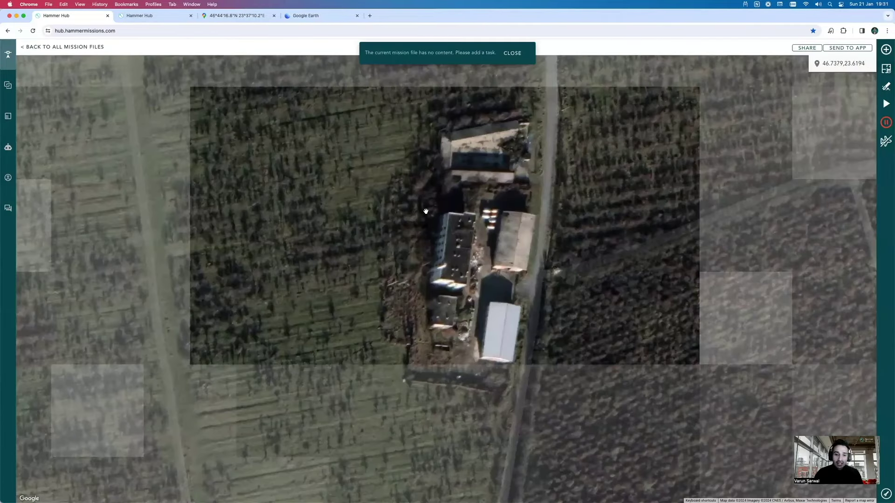
{"action": "scroll", "coordinate": [494, 251], "scroll_direction": "up", "scroll_amount": 2}
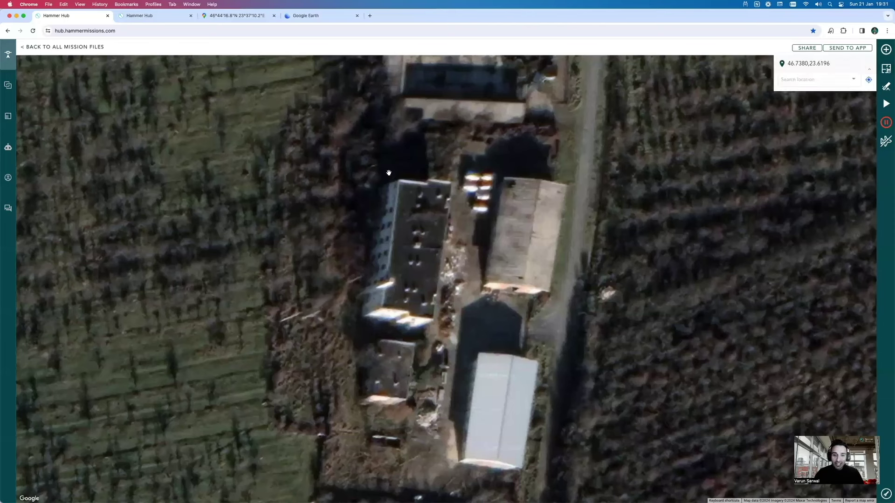
Paste the building's coordinates 46.7380, 23.6195 into the location field and centre the map there.
{"action": "left_click", "coordinate": [803, 65]}
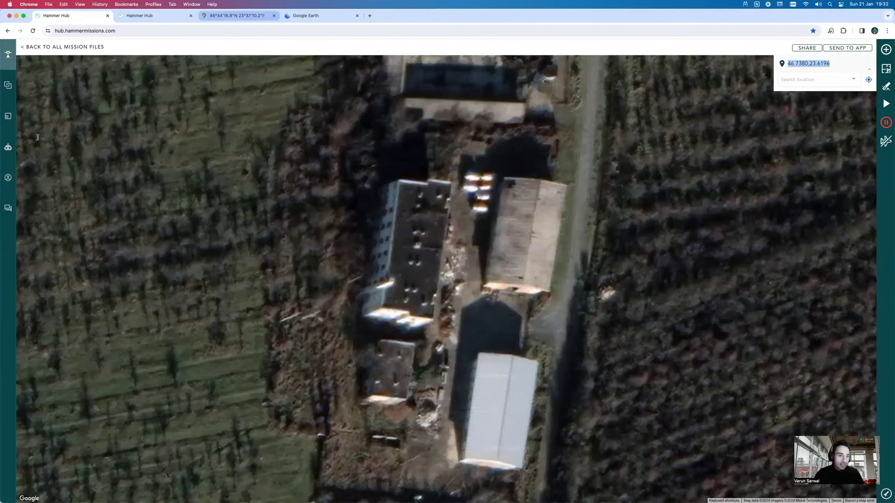
{"action": "left_click", "coordinate": [257, 17]}
{"action": "left_click", "coordinate": [86, 20]}
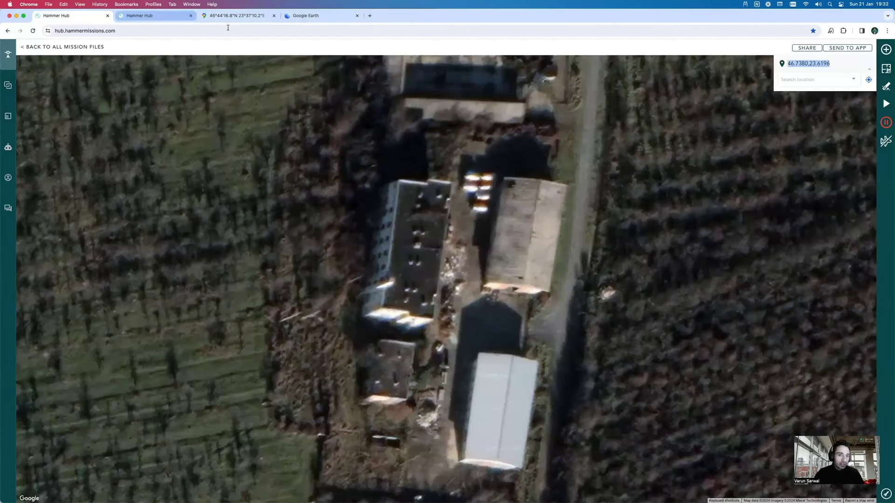
{"action": "type", "text": "46.7380,23.6195"}
{"action": "key", "text": "Return"}
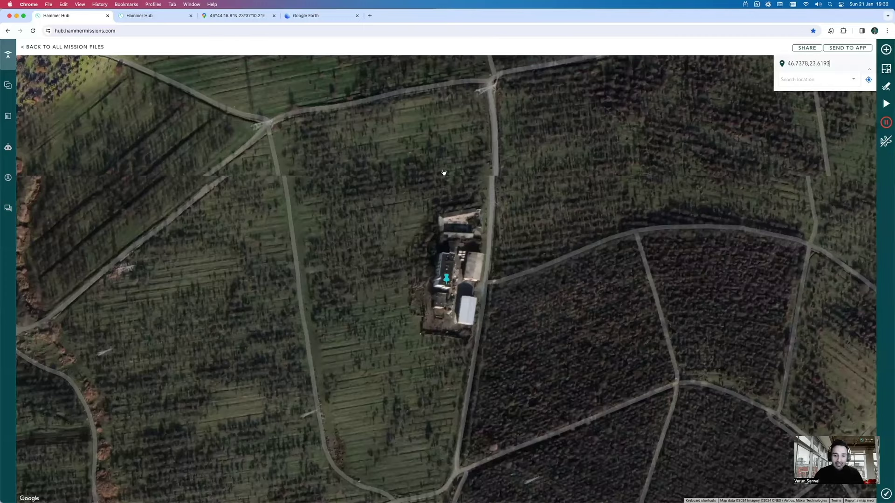
{"action": "scroll", "coordinate": [417, 220], "scroll_direction": "up", "scroll_amount": 5}
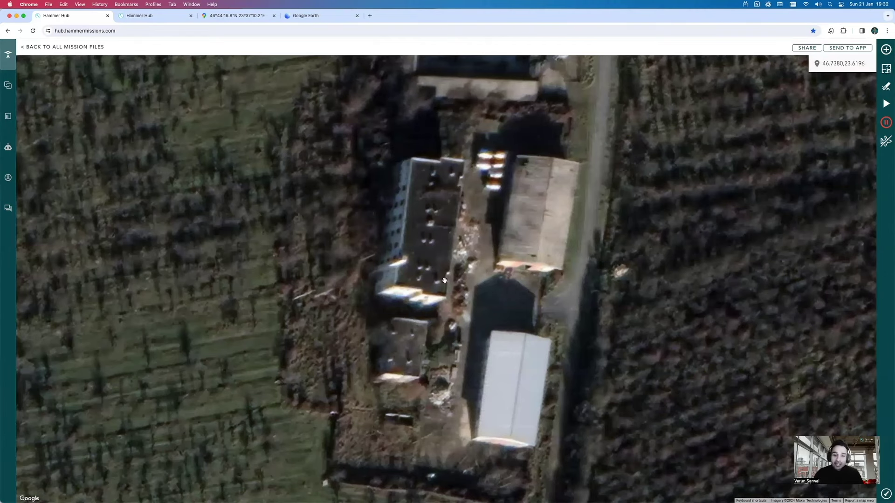
{"action": "left_click_drag", "start_coordinate": [442, 186], "coordinate": [464, 178]}
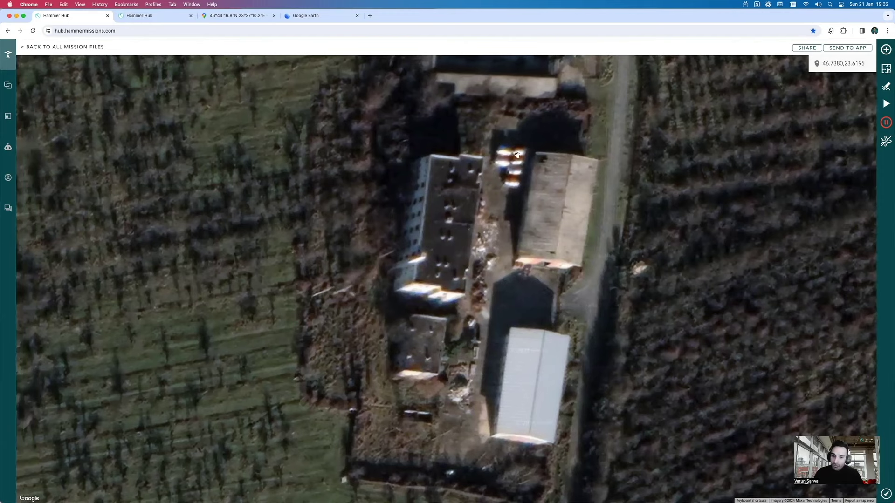
{"action": "left_click_drag", "start_coordinate": [517, 155], "coordinate": [509, 147]}
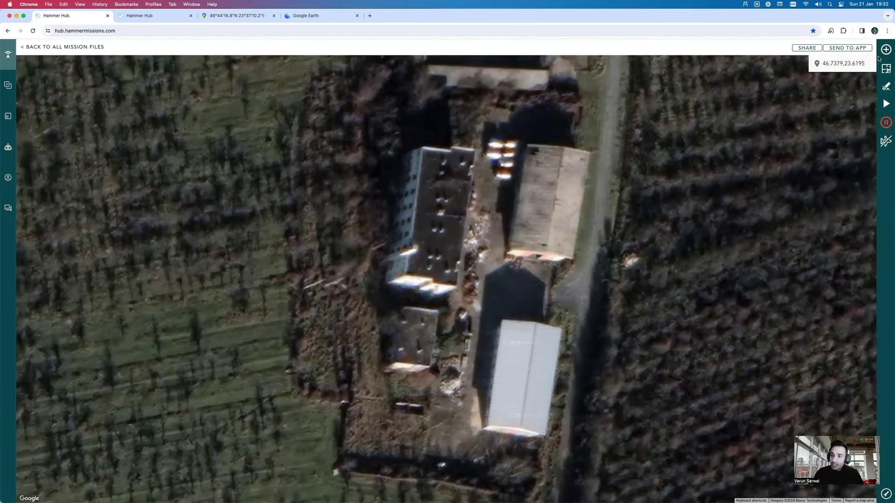
Add a 3D Modelling task to the mission after reviewing its module description.
{"action": "left_click", "coordinate": [885, 50]}
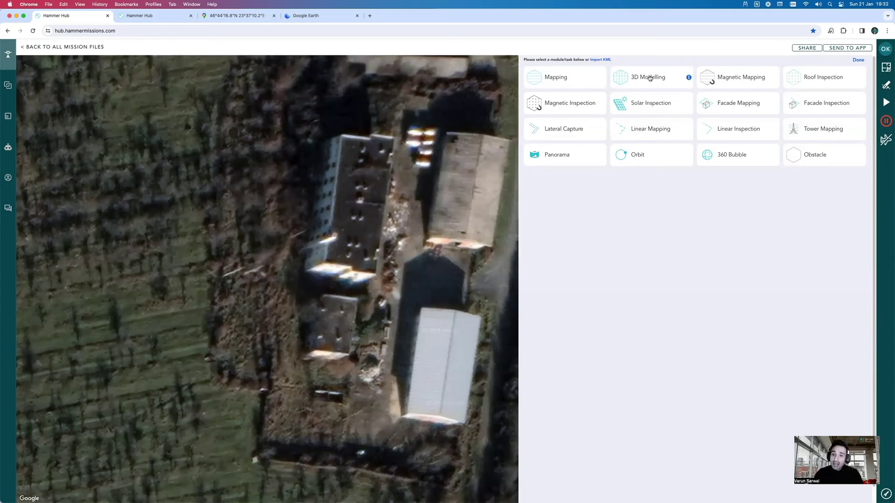
{"action": "left_click", "coordinate": [688, 78]}
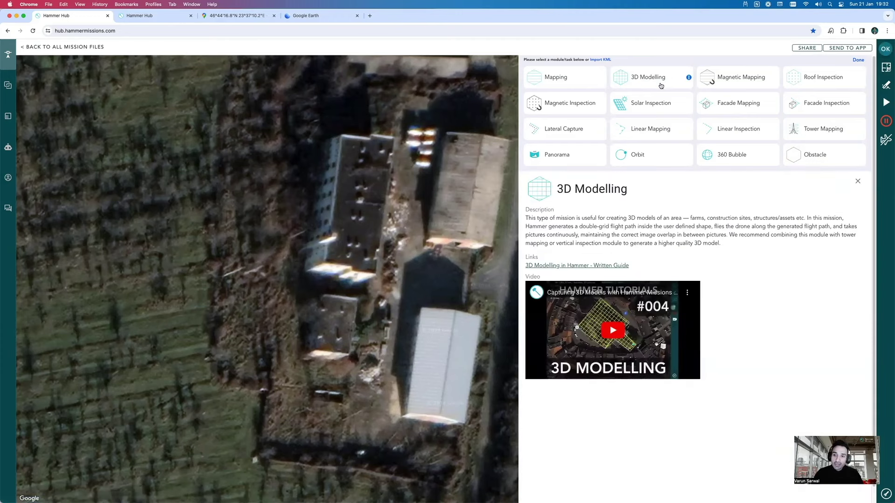
{"action": "left_click", "coordinate": [858, 182]}
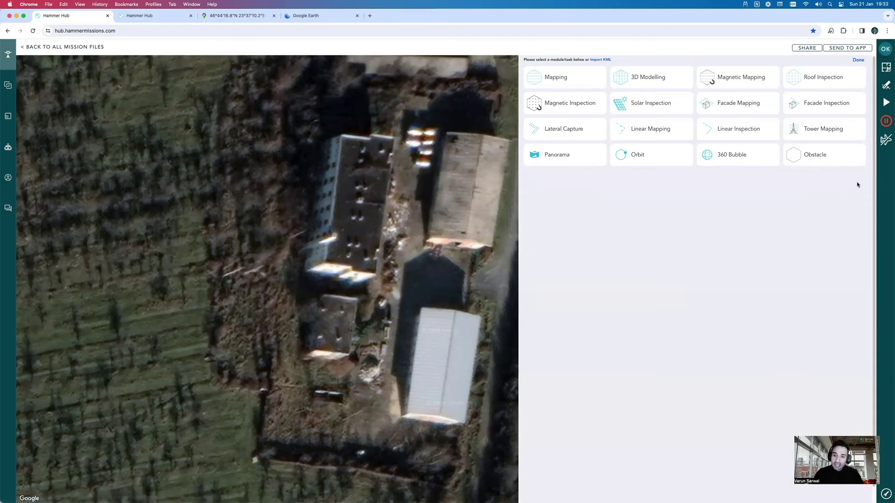
{"action": "left_click", "coordinate": [641, 80]}
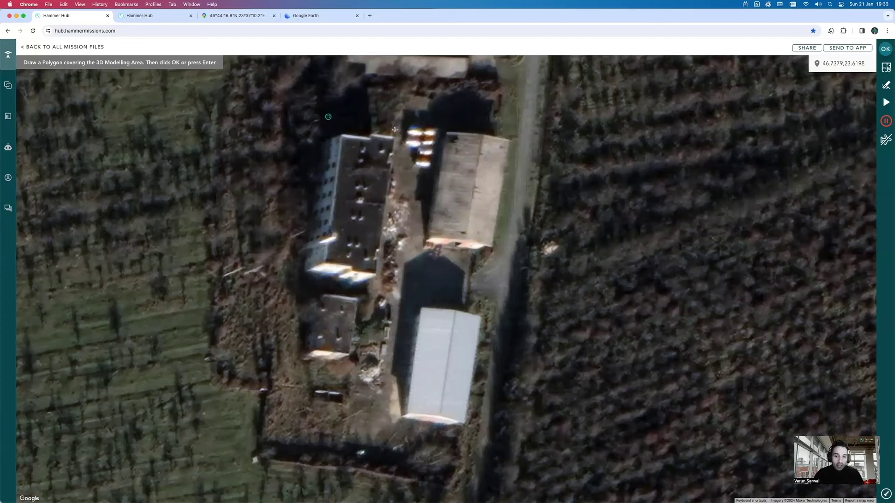
Outline the upper-left building with a closed four-corner 3D Modelling polygon.
{"action": "left_click", "coordinate": [384, 288]}
{"action": "left_click", "coordinate": [295, 278]}
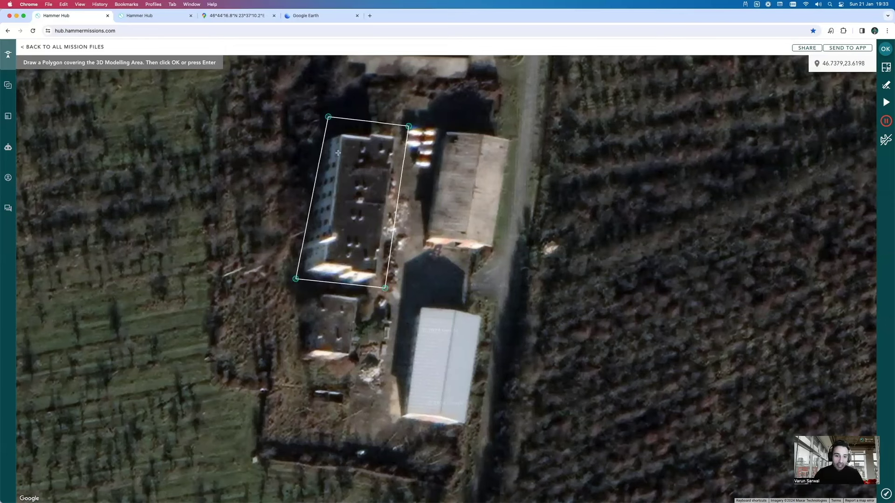
{"action": "left_click", "coordinate": [328, 116]}
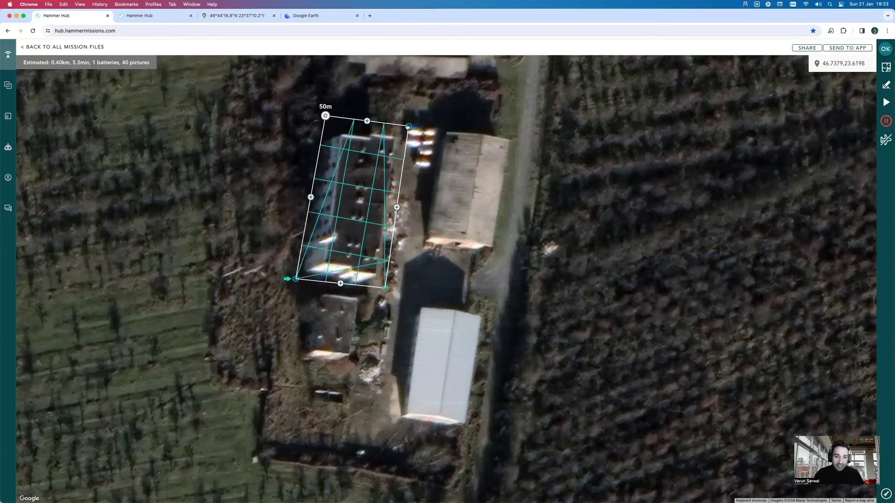
Fine-tune the polygon's four corners, re-centre the map, and confirm the area to show mission settings.
{"action": "left_click_drag", "start_coordinate": [408, 127], "coordinate": [410, 126]}
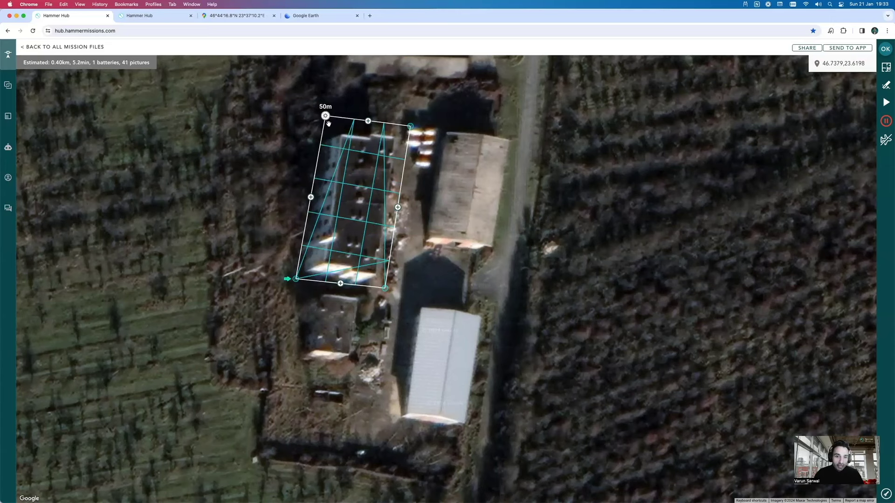
{"action": "left_click_drag", "start_coordinate": [326, 116], "coordinate": [321, 115]}
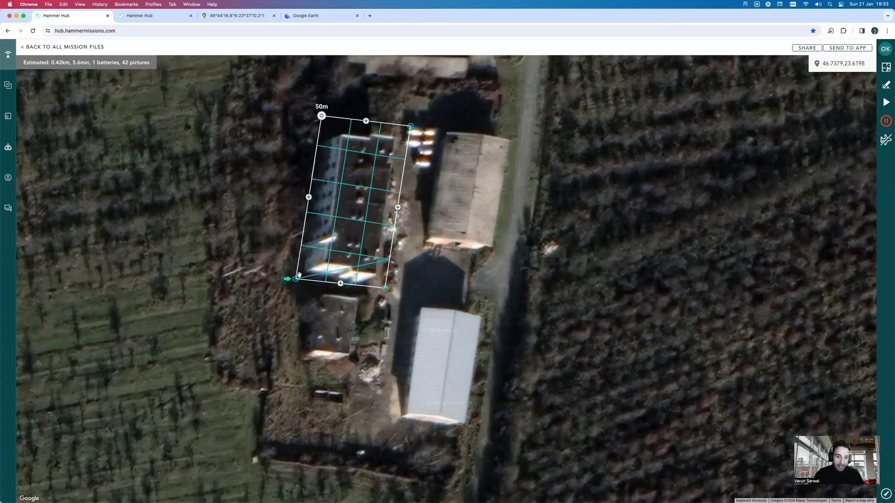
{"action": "left_click_drag", "start_coordinate": [297, 280], "coordinate": [297, 278]}
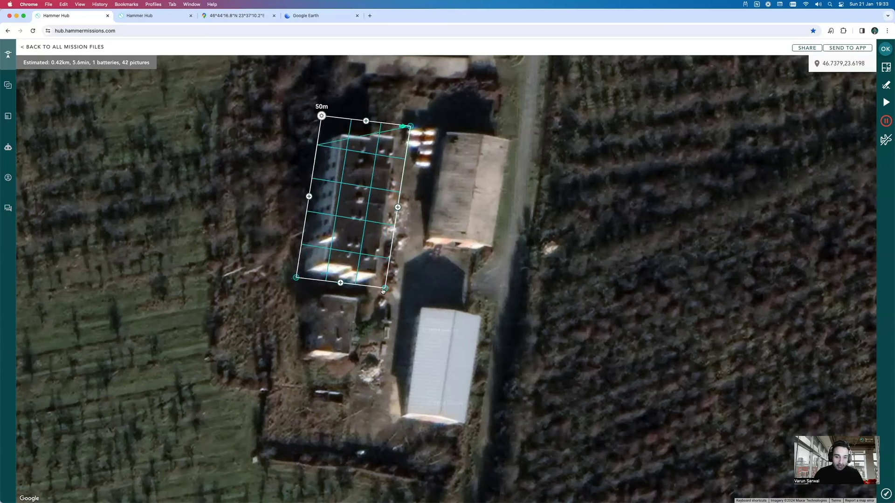
{"action": "left_click_drag", "start_coordinate": [384, 289], "coordinate": [385, 288]}
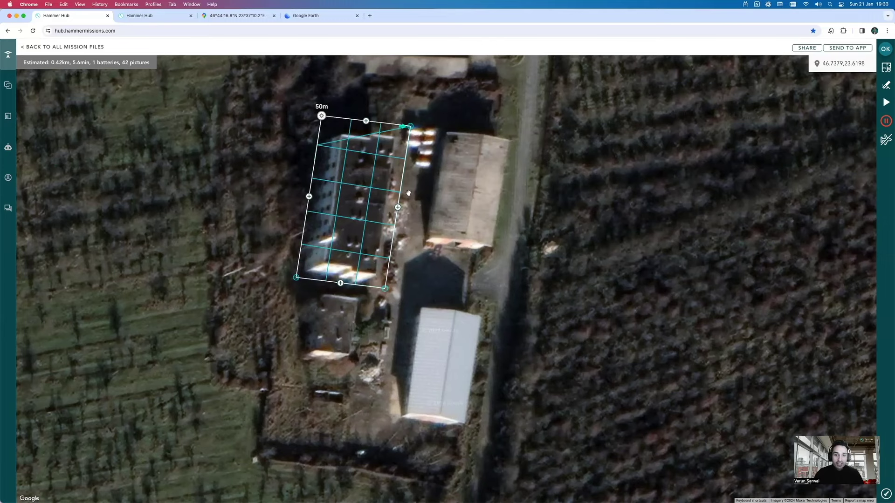
{"action": "left_click_drag", "start_coordinate": [343, 166], "coordinate": [356, 159]}
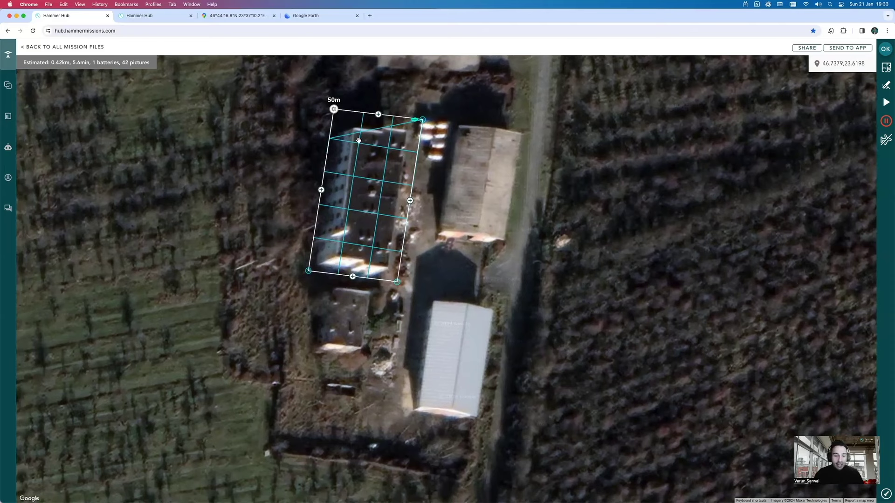
{"action": "left_click", "coordinate": [334, 109]}
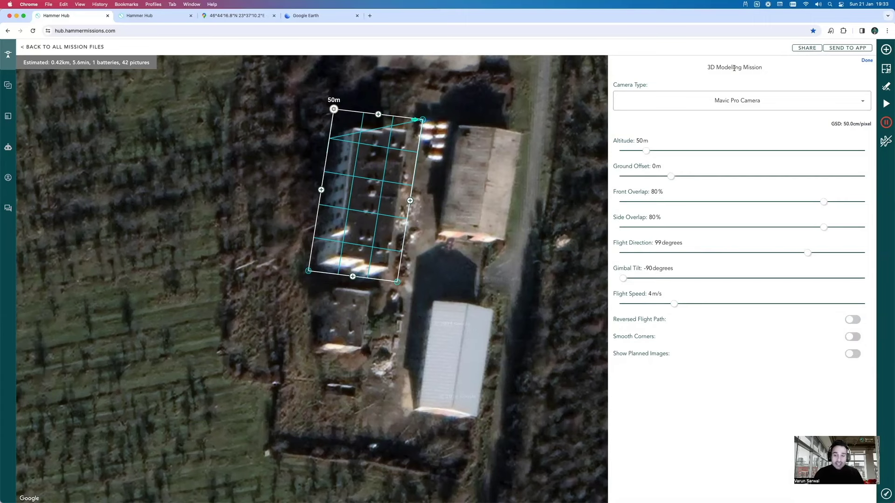
Search 'mavic 2 pro' and set the camera type to Mavic 2 Pro Camera.
{"action": "left_click", "coordinate": [741, 100]}
{"action": "type", "text": "mav"}
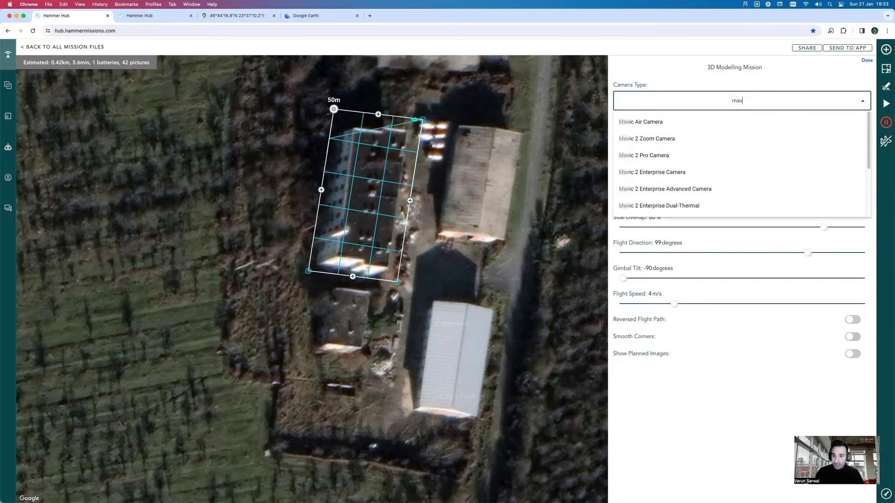
{"action": "type", "text": "ic 2 epr"}
{"action": "key", "text": "BackSpace"}
{"action": "key", "text": "BackSpace"}
{"action": "key", "text": "BackSpace"}
{"action": "type", "text": "pro"}
{"action": "left_click", "coordinate": [742, 122]}
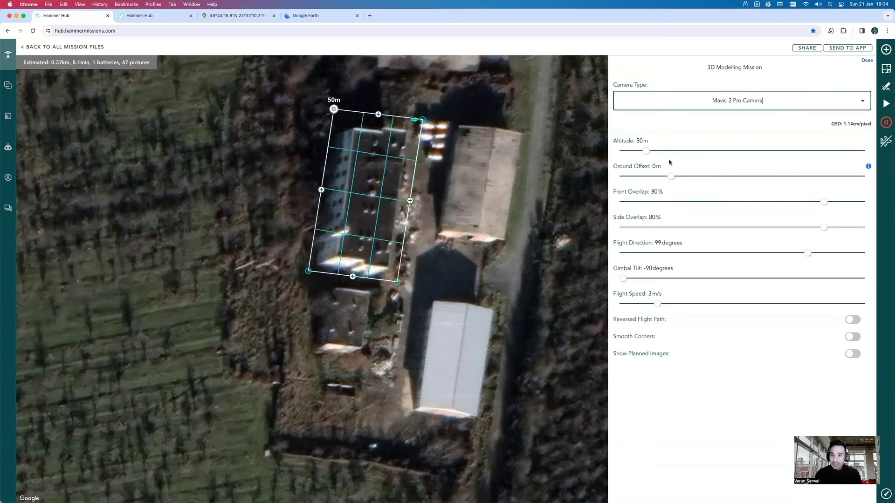
Compare the GSD with Mavic Pro Camera, then switch back to Mavic 2 Pro Camera.
{"action": "triple_click", "coordinate": [851, 124]}
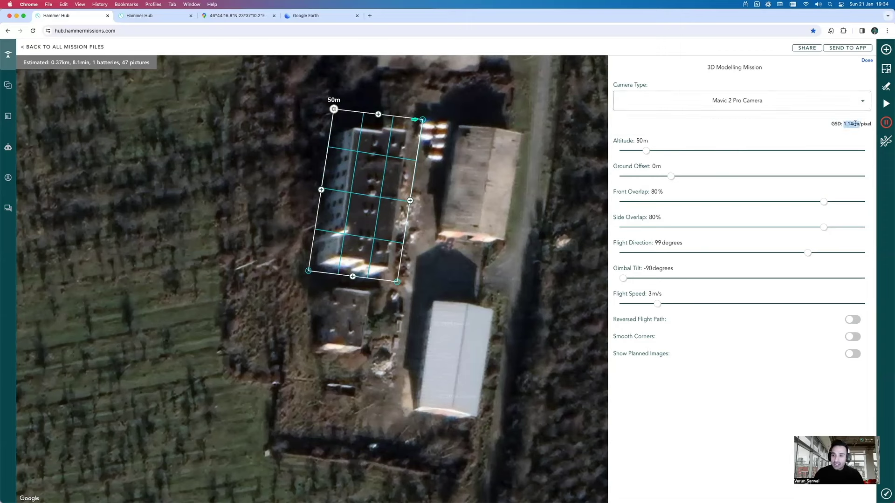
{"action": "left_click", "coordinate": [766, 126]}
{"action": "left_click", "coordinate": [818, 103]}
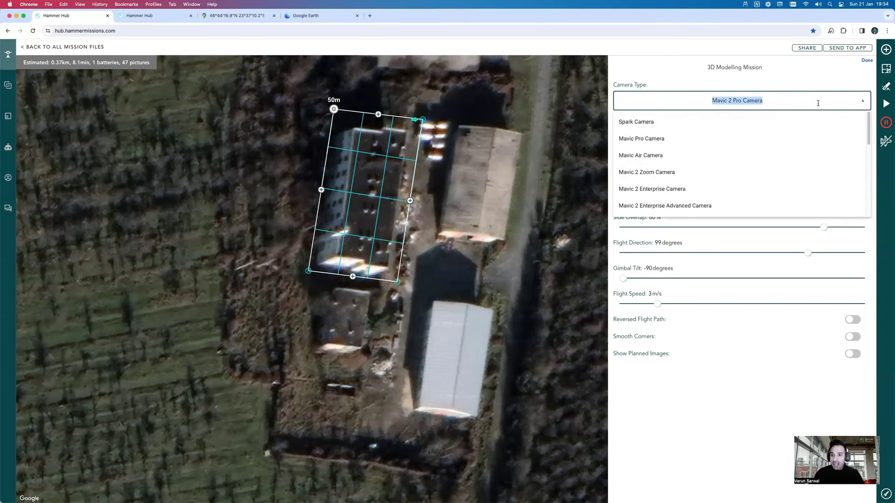
{"action": "left_click", "coordinate": [692, 137]}
{"action": "triple_click", "coordinate": [856, 125]}
{"action": "left_click", "coordinate": [806, 108]}
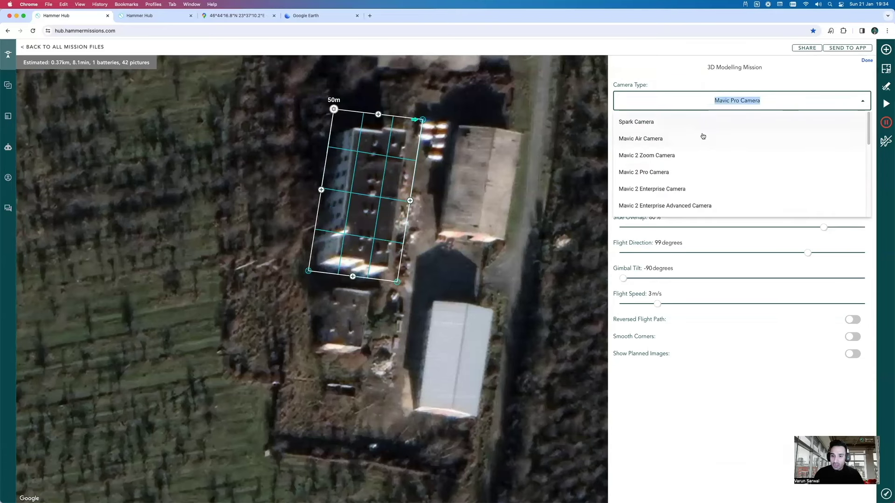
{"action": "left_click", "coordinate": [691, 172]}
Highlight the resulting 1.14 cm/pixel GSD line to point it out.
{"action": "triple_click", "coordinate": [806, 134]}
{"action": "left_click", "coordinate": [806, 134]}
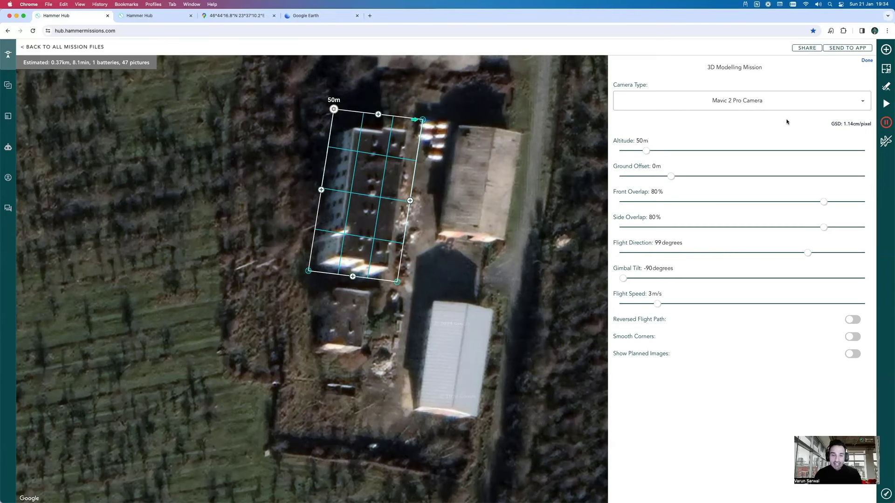
{"action": "triple_click", "coordinate": [839, 124]}
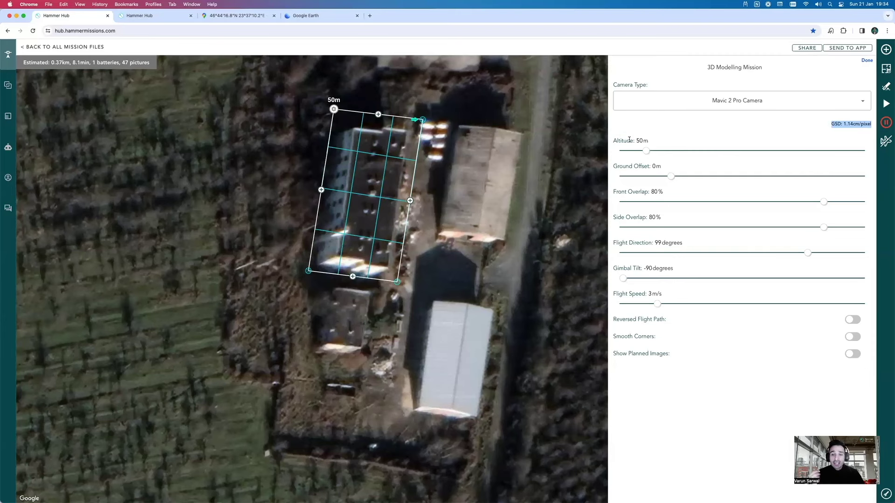
{"action": "left_click", "coordinate": [663, 137]}
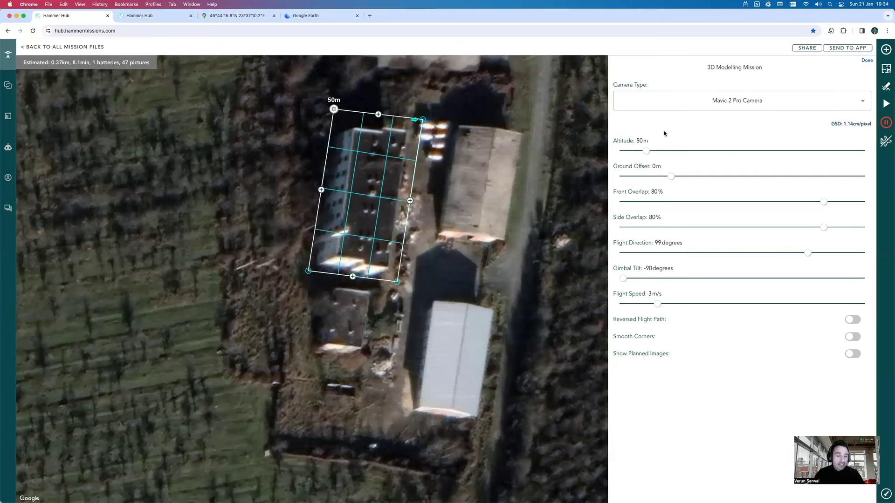
{"action": "triple_click", "coordinate": [832, 125]}
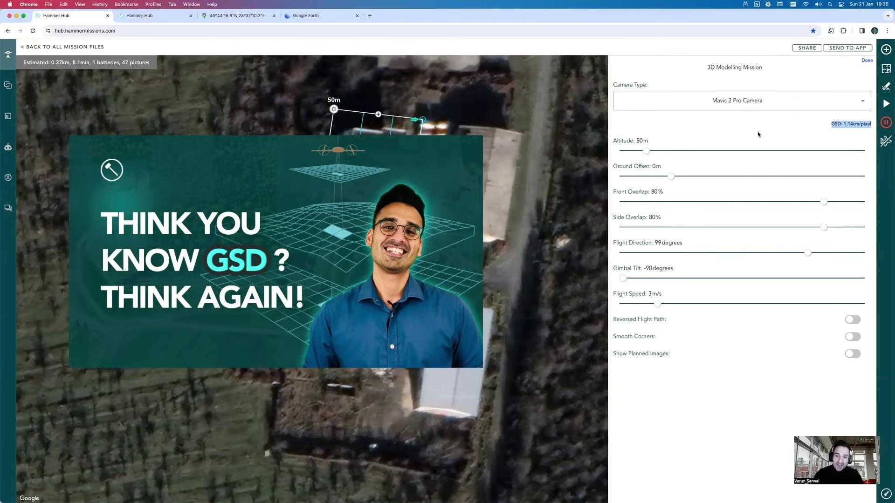
{"action": "double_click", "coordinate": [851, 124]}
{"action": "left_click_drag", "start_coordinate": [759, 129], "coordinate": [625, 137]}
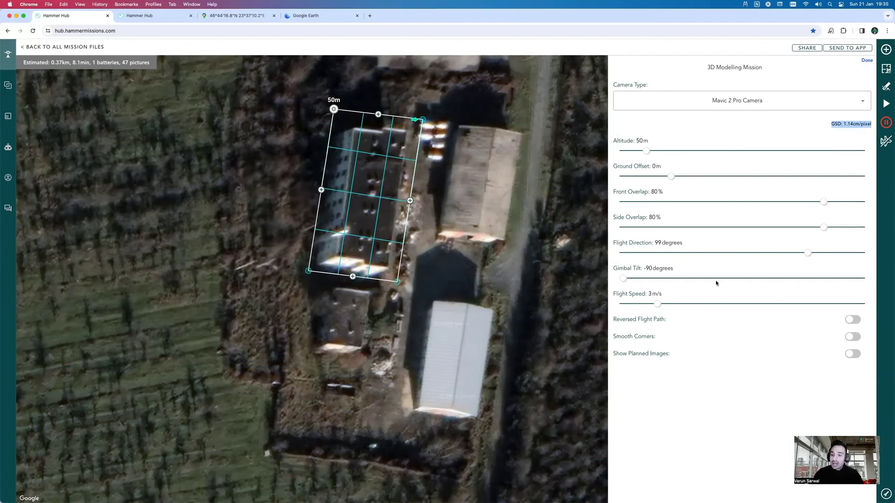
Turn on 'Use imperial units (feet)' in the general settings and return to the mission panel.
{"action": "left_click", "coordinate": [885, 493]}
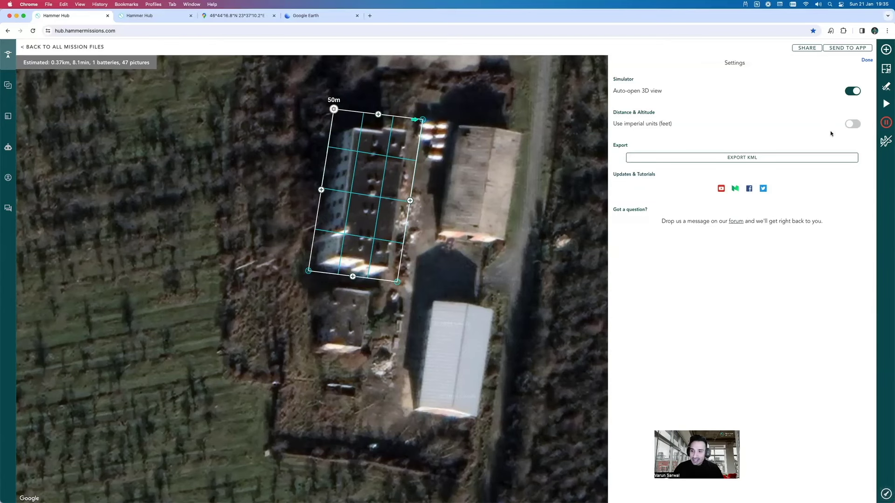
{"action": "left_click", "coordinate": [850, 124]}
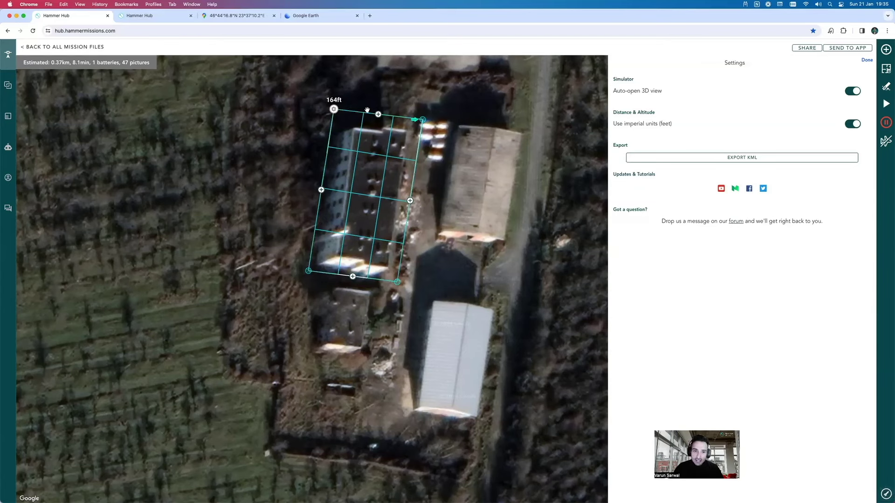
{"action": "left_click", "coordinate": [335, 110]}
Change the mission altitude from 164 to 160 ft.
{"action": "double_click", "coordinate": [641, 141]}
{"action": "key", "text": "Right"}
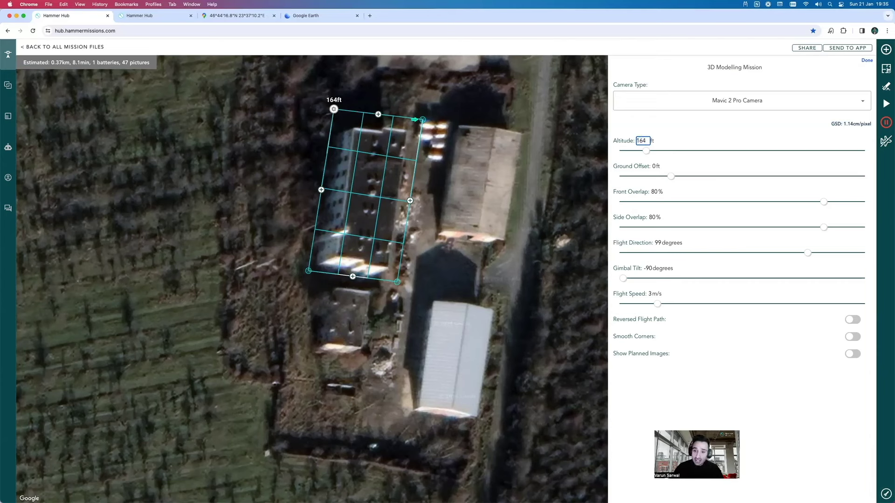
{"action": "type", "text": "0"}
{"action": "key", "text": "Return"}
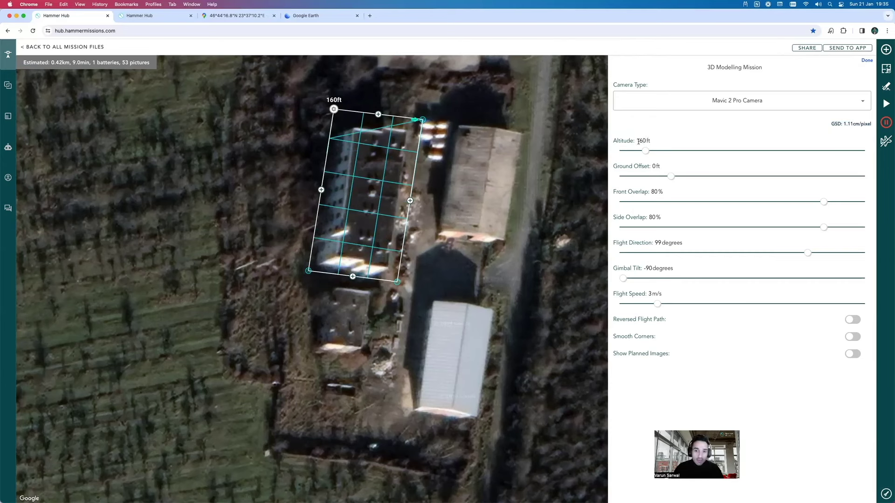
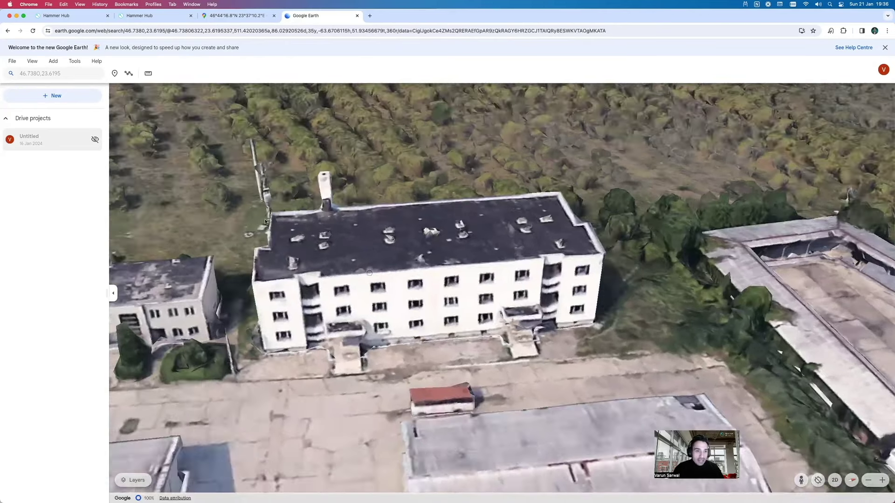
Trace a 54.72 m path along the roof's long edge between its left and right corners.
{"action": "scroll", "coordinate": [402, 283], "scroll_direction": "up", "scroll_amount": 3}
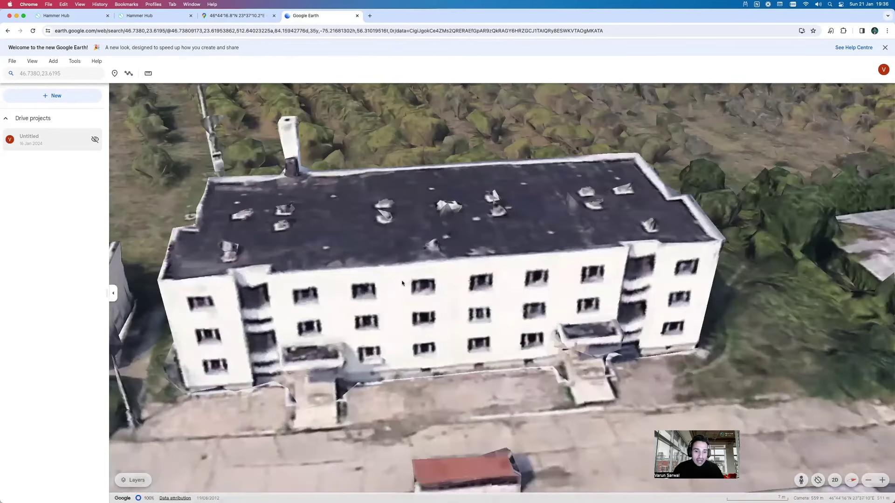
{"action": "scroll", "coordinate": [445, 270], "scroll_direction": "up", "scroll_amount": 2}
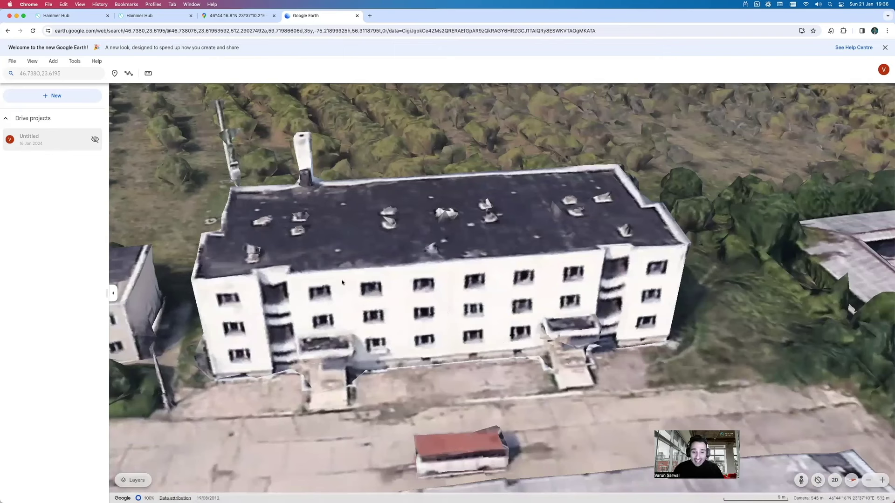
{"action": "left_click", "coordinate": [129, 74]}
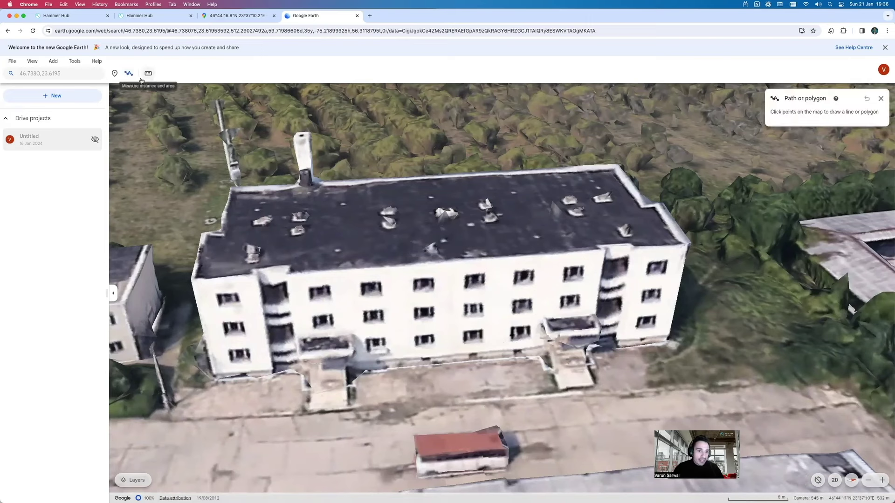
{"action": "left_click", "coordinate": [191, 275]}
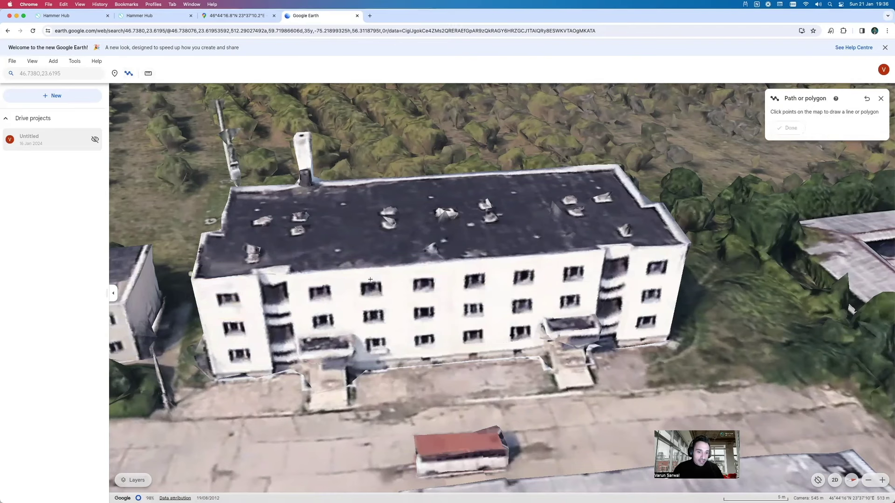
{"action": "left_click", "coordinate": [684, 242]}
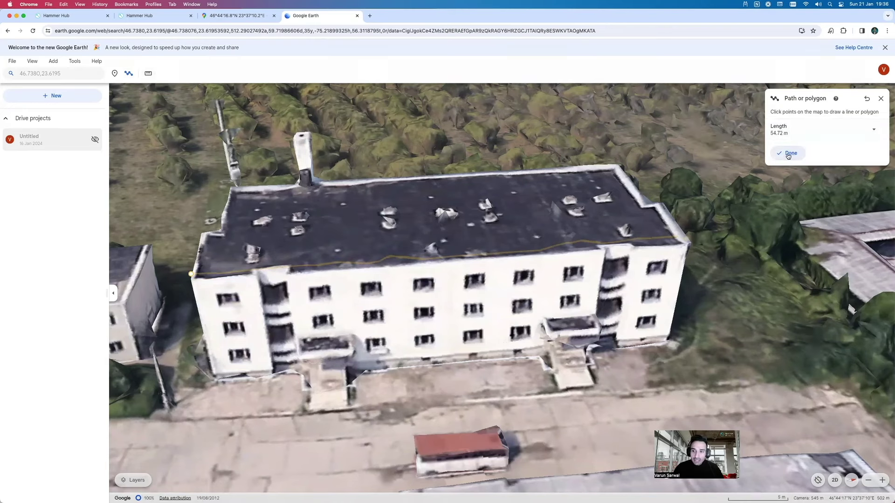
{"action": "left_click", "coordinate": [788, 154]}
{"action": "left_click", "coordinate": [149, 74]}
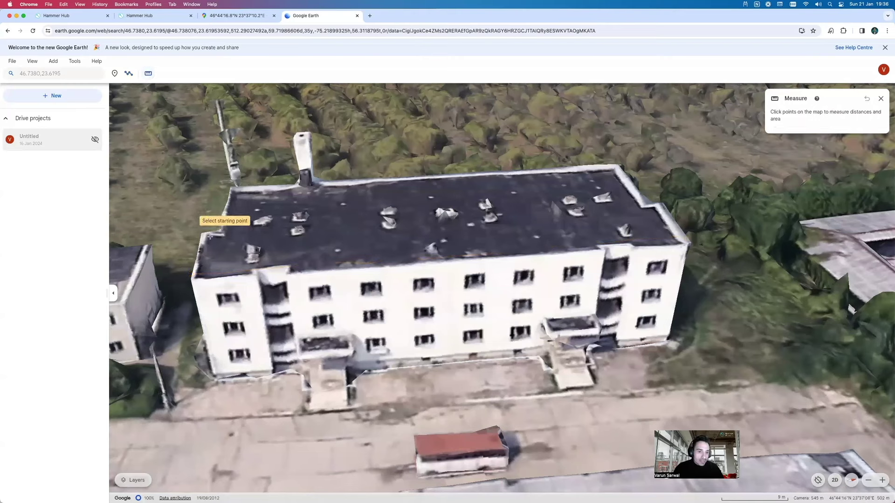
Measure the roof edge corner to corner at 54.09 m, tilt toward the facade, and return to Hammer Hub.
{"action": "left_click", "coordinate": [198, 303]}
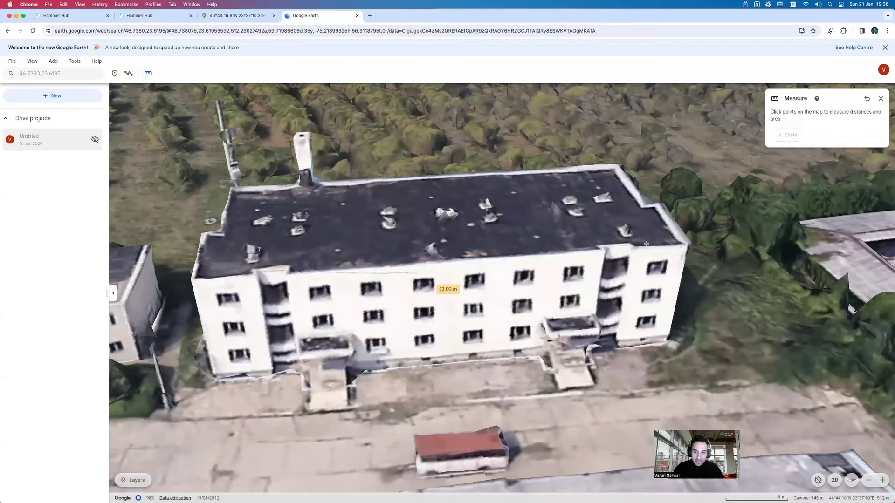
{"action": "left_click", "coordinate": [684, 244]}
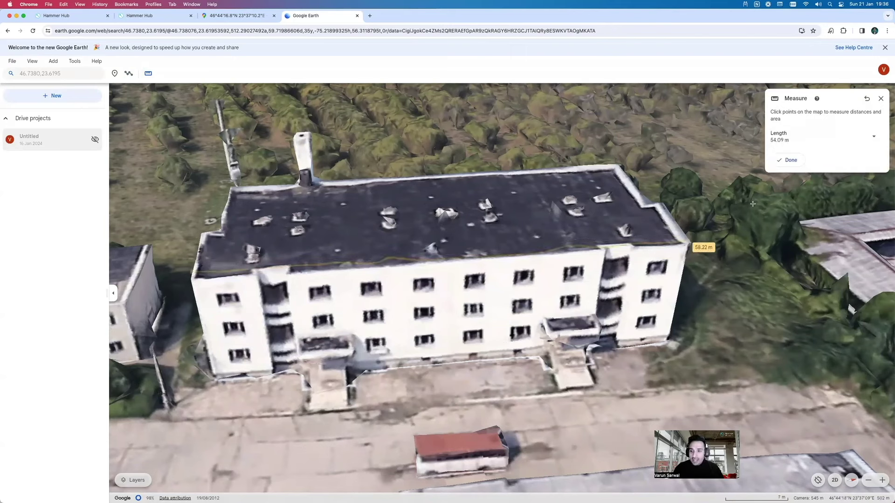
{"action": "left_click", "coordinate": [786, 160]}
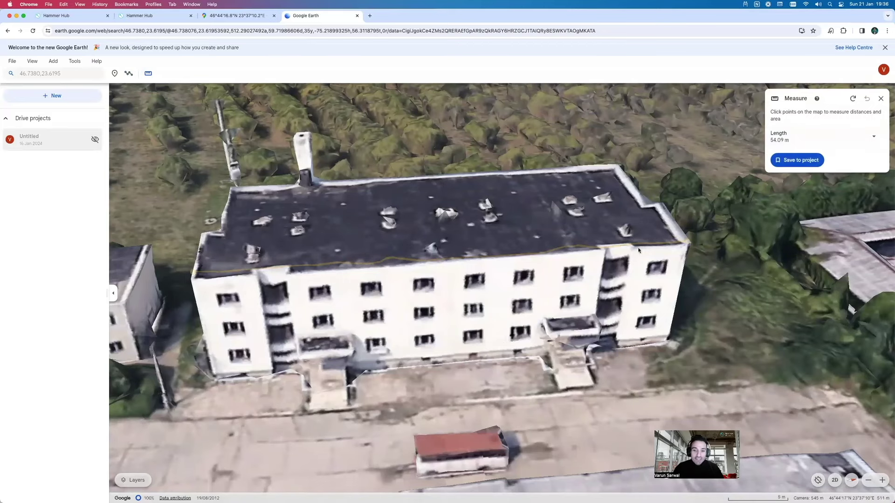
{"action": "left_click_drag", "start_coordinate": [605, 301], "coordinate": [453, 270], "text": "shift"}
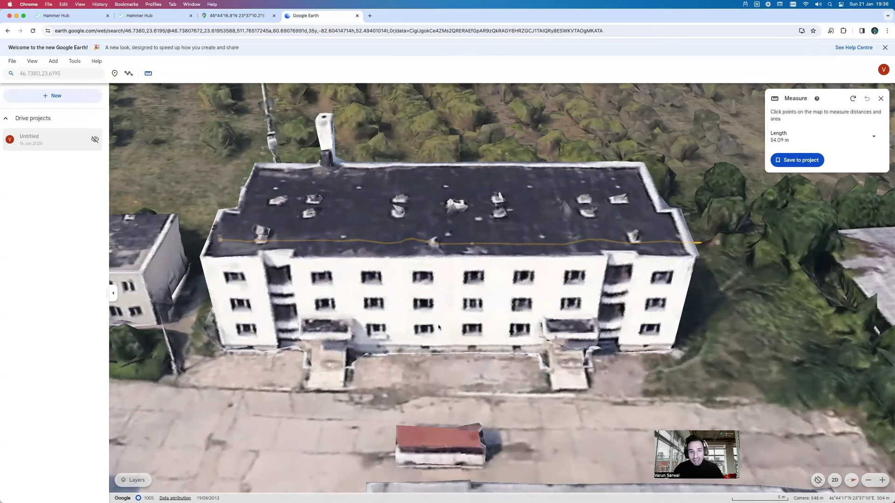
{"action": "left_click", "coordinate": [155, 16]}
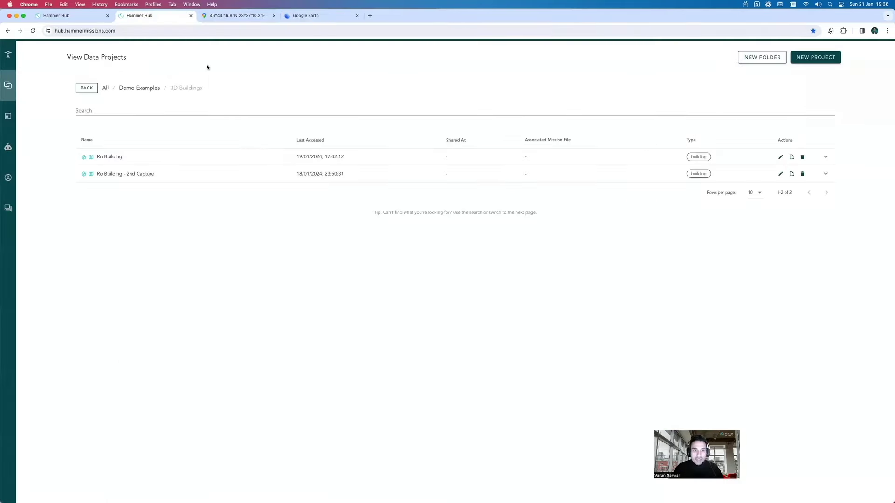
Open the 3D modelling mission and try ground offsets of 20 m and then 22 m.
{"action": "left_click", "coordinate": [70, 21]}
{"action": "left_click", "coordinate": [659, 168]}
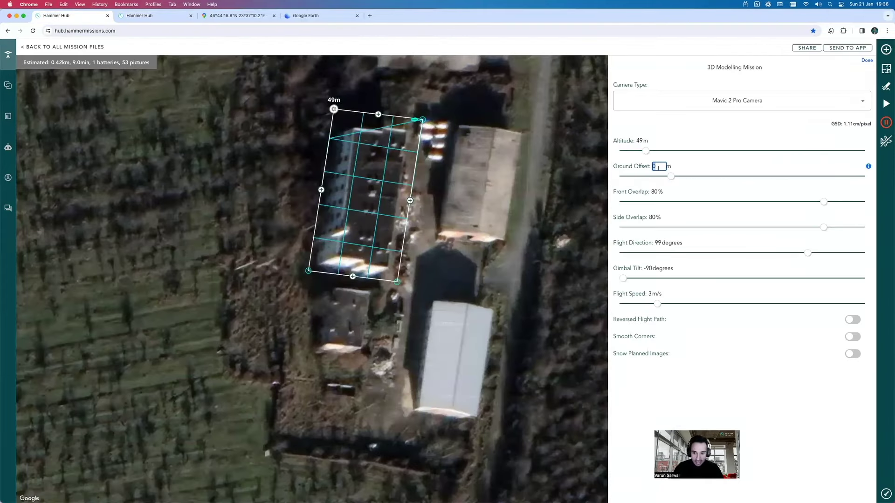
{"action": "type", "text": "20"}
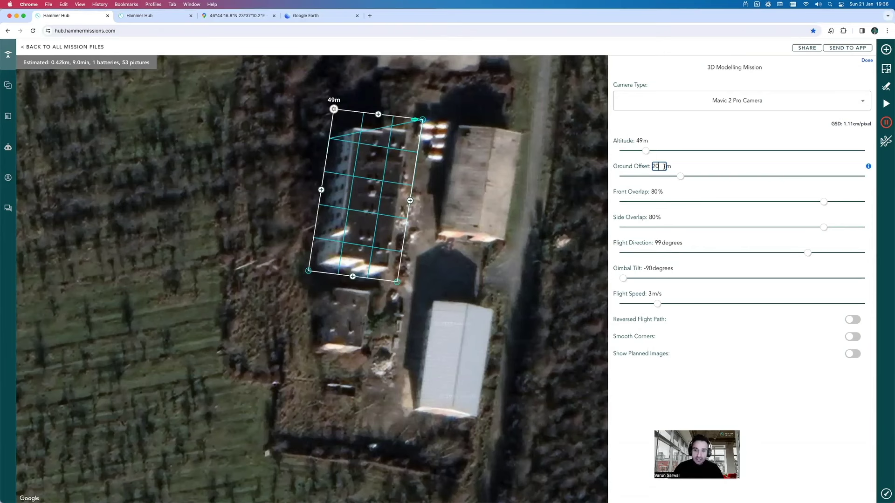
{"action": "key", "text": "Return"}
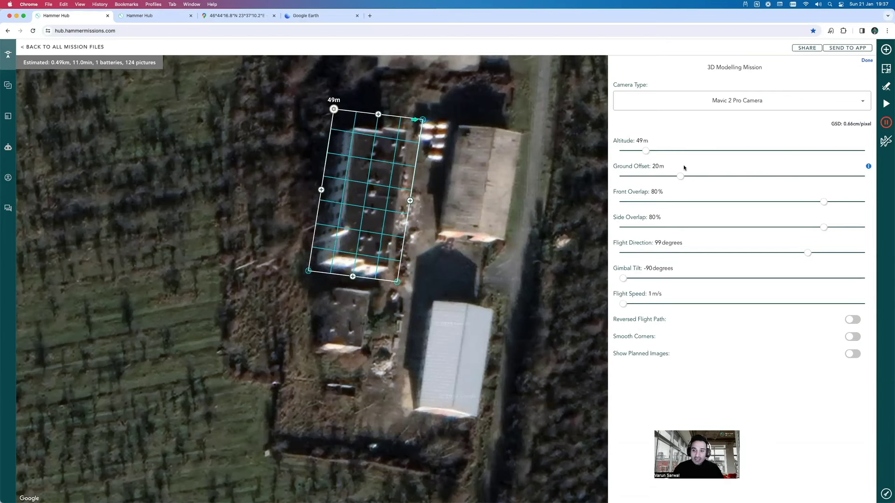
{"action": "left_click", "coordinate": [656, 165]}
{"action": "type", "text": "2"}
{"action": "type", "text": "2"}
{"action": "key", "text": "Return"}
Compare 20 m and 0 m ground offsets, settling on 20 m for 124 pictures.
{"action": "left_click", "coordinate": [656, 166]}
{"action": "type", "text": "20"}
{"action": "key", "text": "Return"}
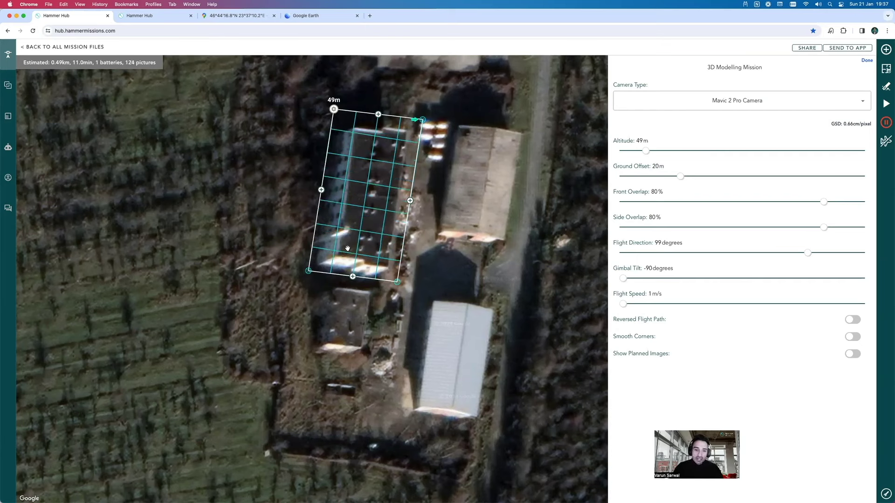
{"action": "left_click", "coordinate": [656, 166]}
{"action": "type", "text": "0"}
{"action": "key", "text": "Return"}
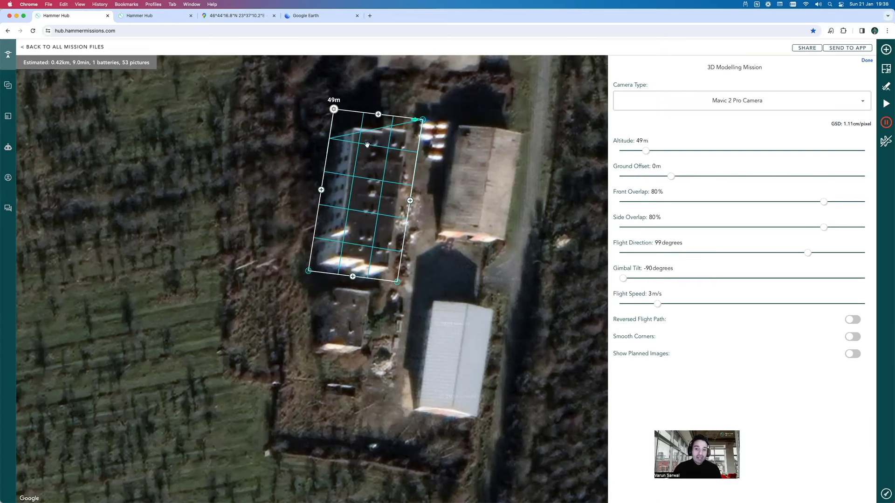
{"action": "left_click", "coordinate": [654, 165]}
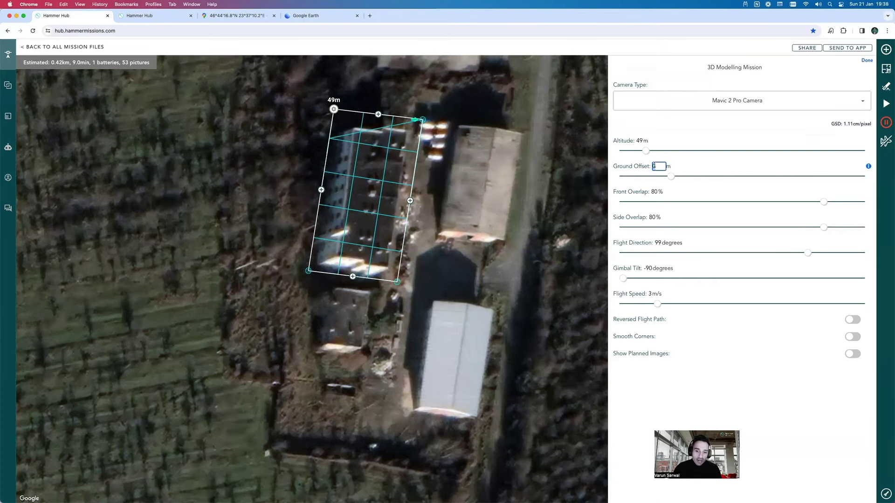
{"action": "type", "text": "20"}
{"action": "key", "text": "Return"}
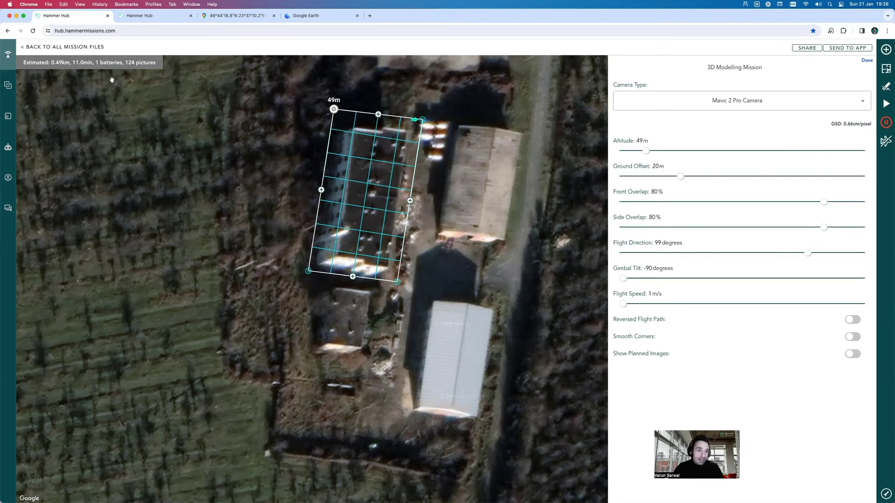
{"action": "triple_click", "coordinate": [83, 63]}
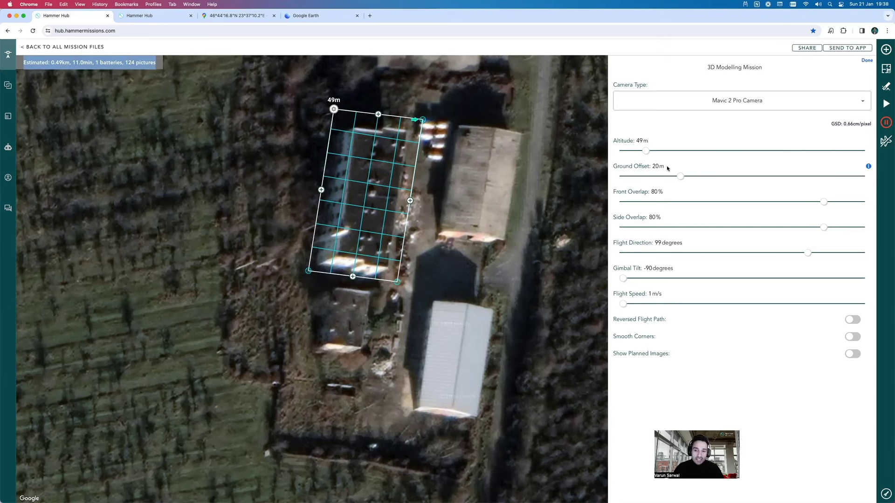
{"action": "left_click", "coordinate": [691, 180]}
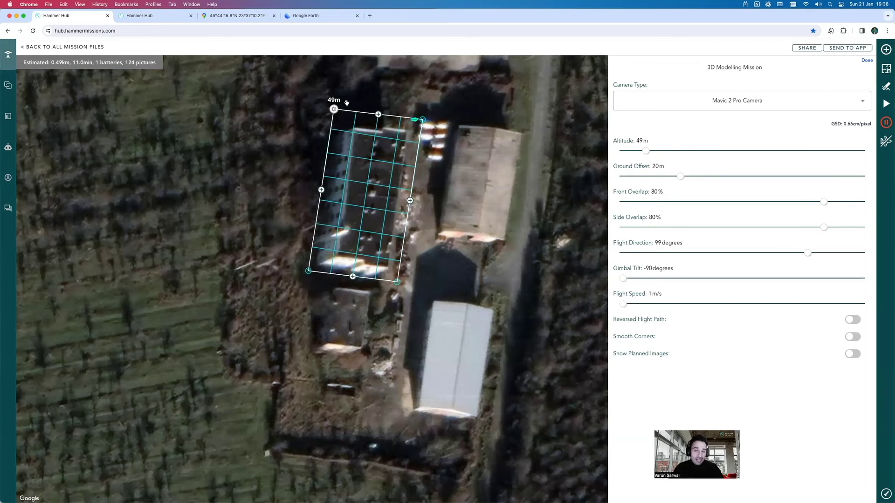
{"action": "scroll", "coordinate": [406, 157], "scroll_direction": "down", "scroll_amount": 1}
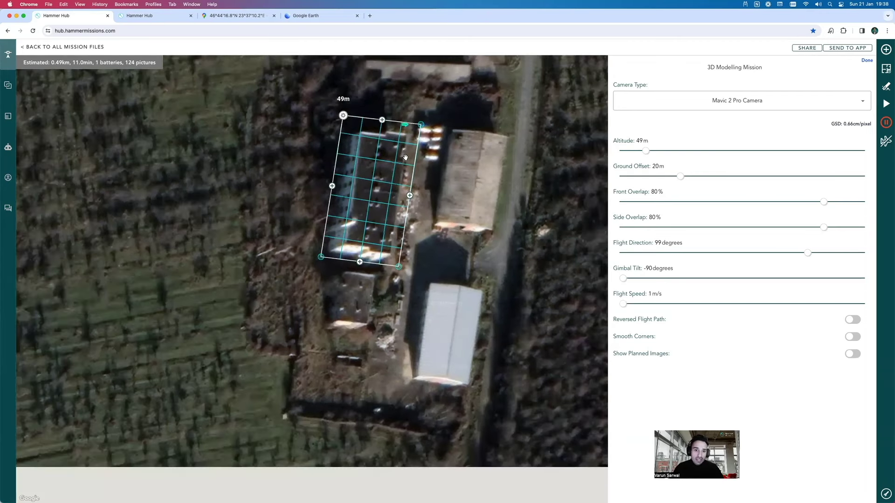
{"action": "scroll", "coordinate": [406, 156], "scroll_direction": "down", "scroll_amount": 2}
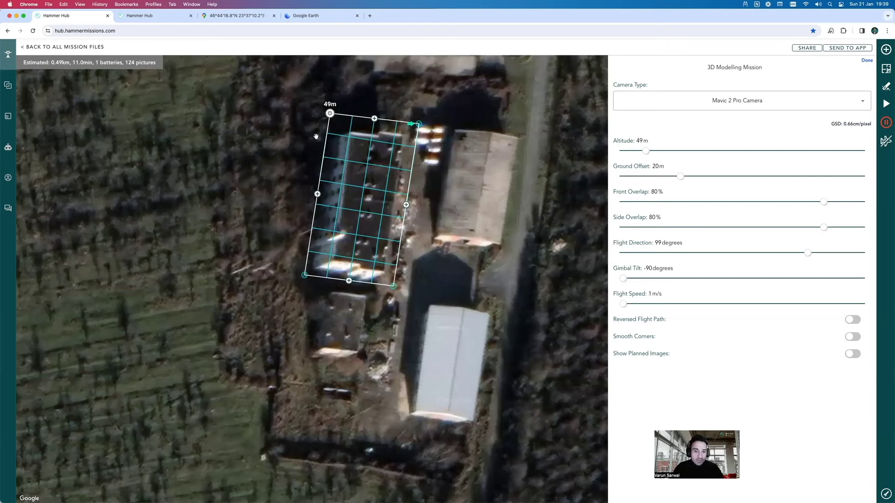
{"action": "left_click_drag", "start_coordinate": [814, 256], "coordinate": [747, 253]}
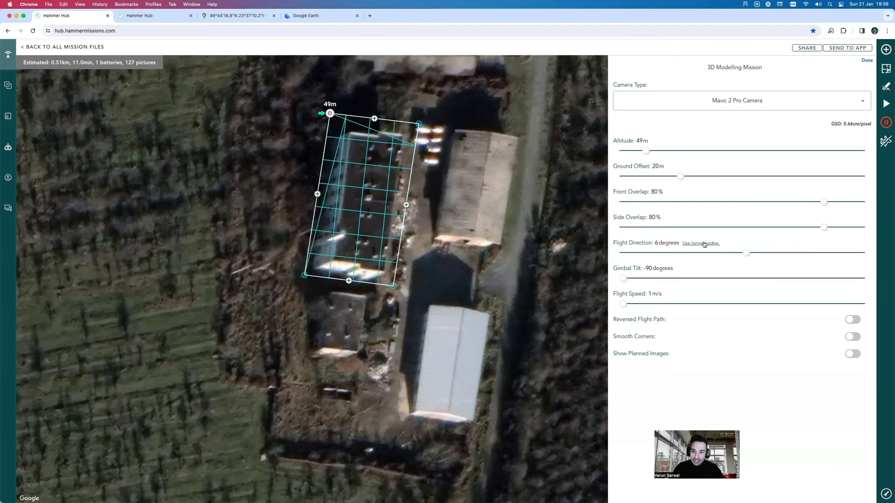
{"action": "left_click", "coordinate": [691, 244]}
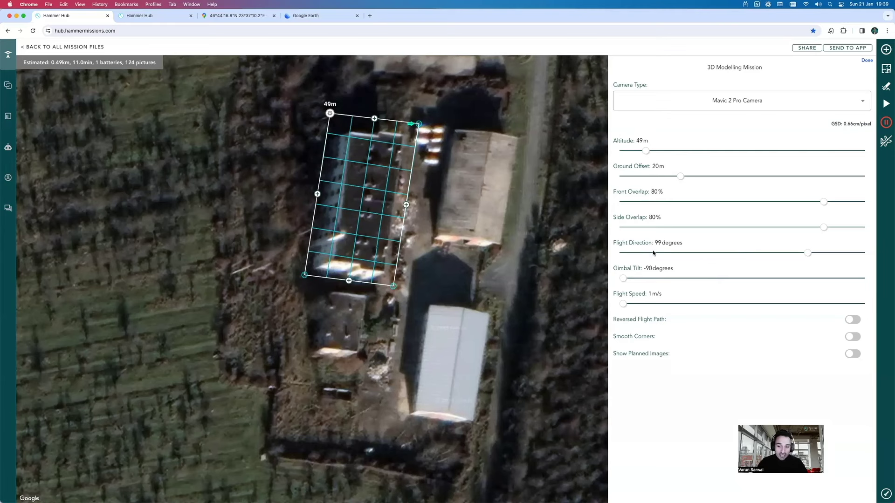
Turn on Show Planned Images and centre the map on the grid's capture points.
{"action": "double_click", "coordinate": [619, 354]}
{"action": "left_click", "coordinate": [628, 367]}
{"action": "left_click", "coordinate": [851, 354]}
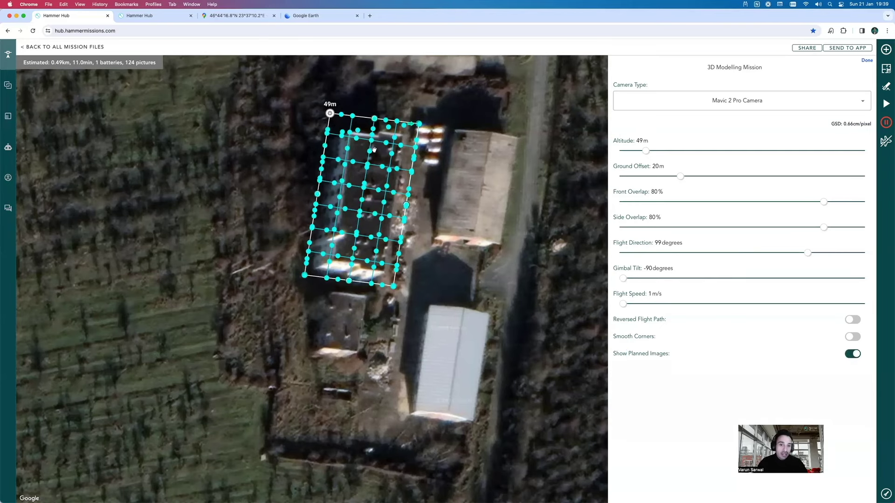
{"action": "scroll", "coordinate": [373, 150], "scroll_direction": "up", "scroll_amount": 2}
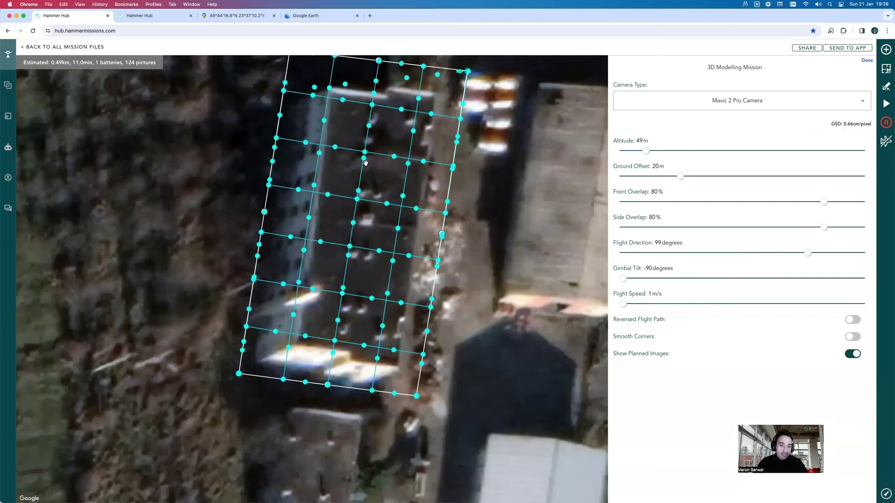
{"action": "left_click_drag", "start_coordinate": [365, 163], "coordinate": [360, 182]}
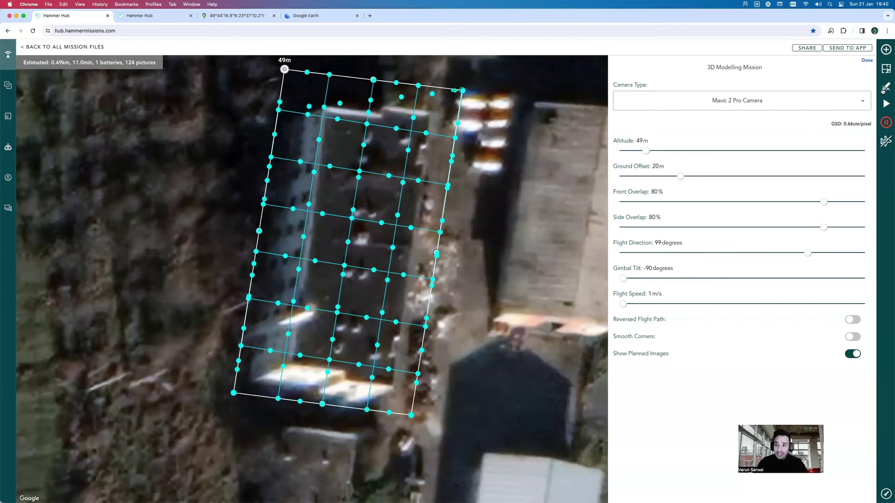
{"action": "left_click", "coordinate": [866, 60]}
Draw a 5 m line overlay across the roof.
{"action": "left_click", "coordinate": [798, 86]}
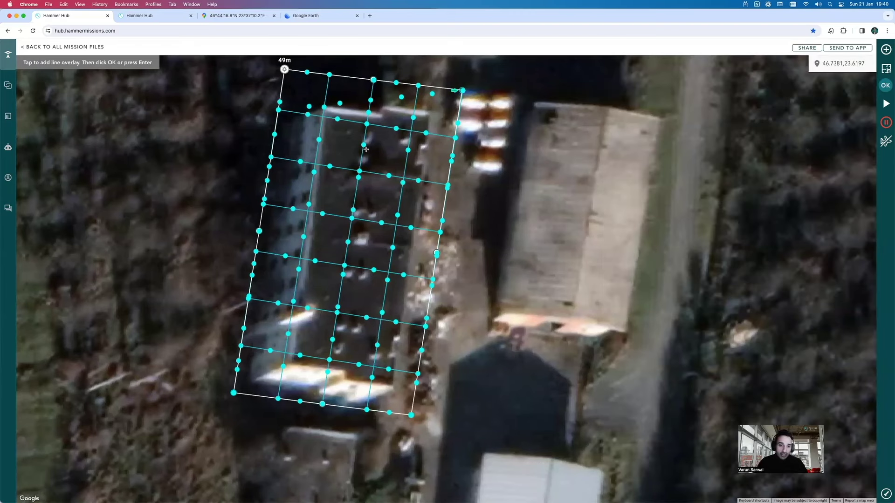
{"action": "left_click", "coordinate": [366, 179]}
{"action": "left_click", "coordinate": [362, 212]}
{"action": "key", "text": "Return"}
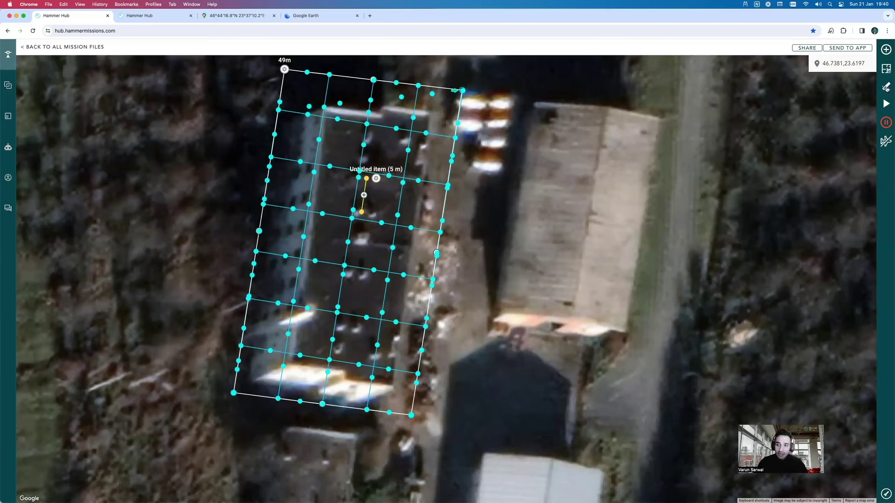
Delete the stray 5 m Untitled item mission and open the grid mission's settings.
{"action": "left_click", "coordinate": [864, 86]}
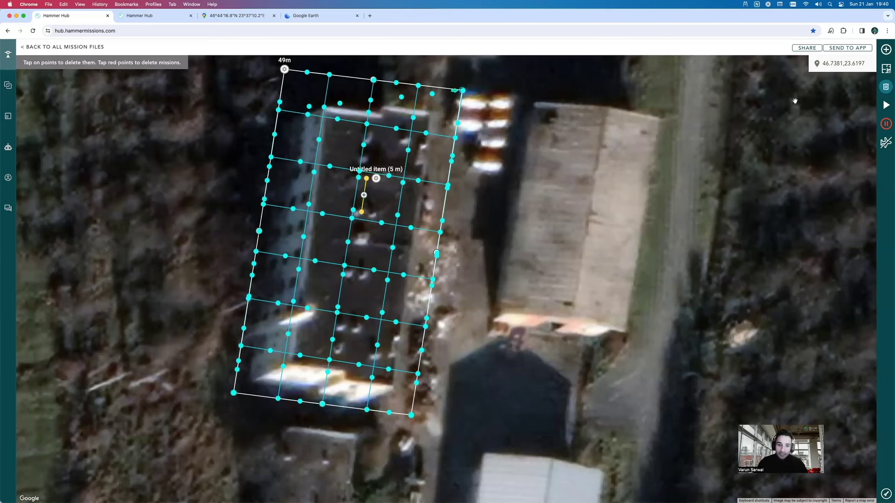
{"action": "left_click", "coordinate": [375, 179]}
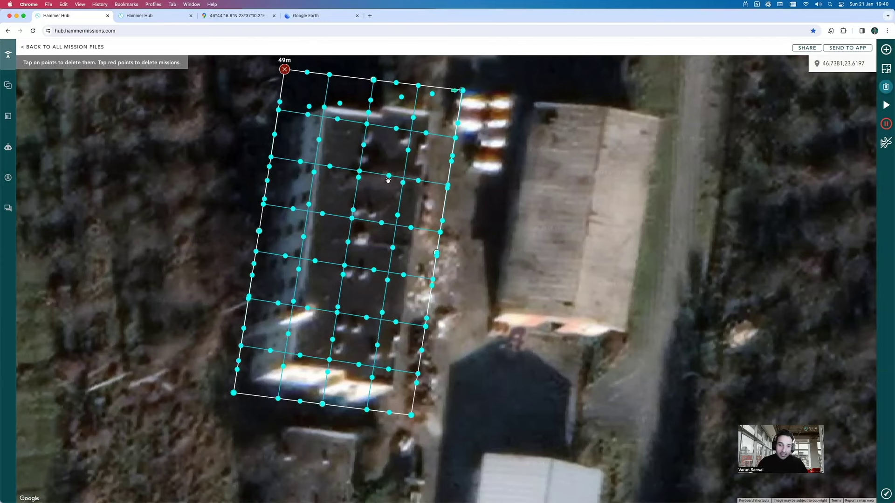
{"action": "left_click", "coordinate": [288, 71]}
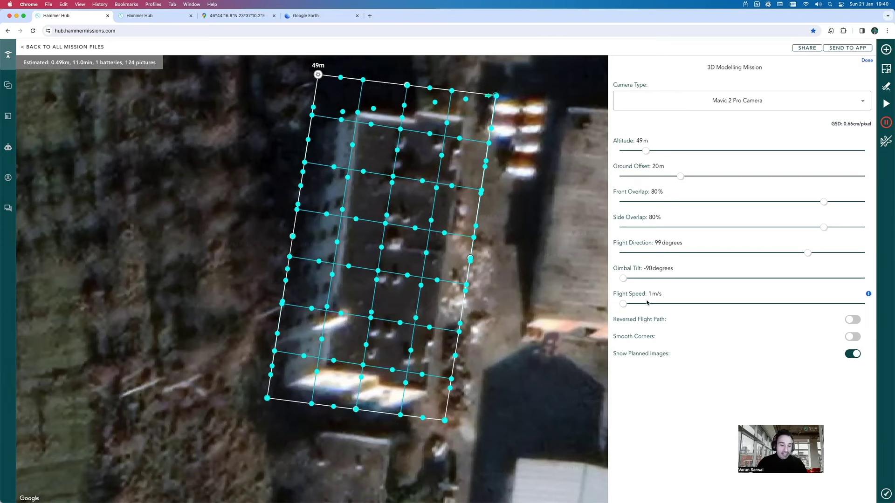
{"action": "left_click_drag", "start_coordinate": [623, 303], "coordinate": [709, 306]}
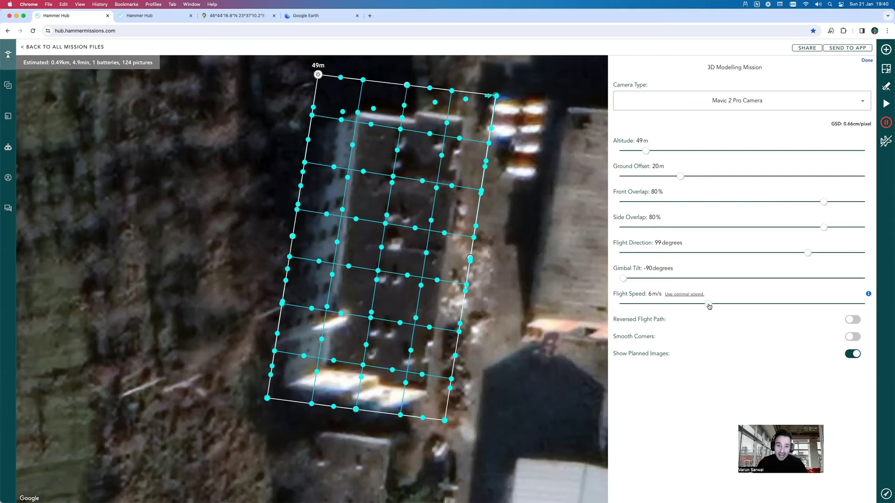
{"action": "left_click", "coordinate": [693, 295]}
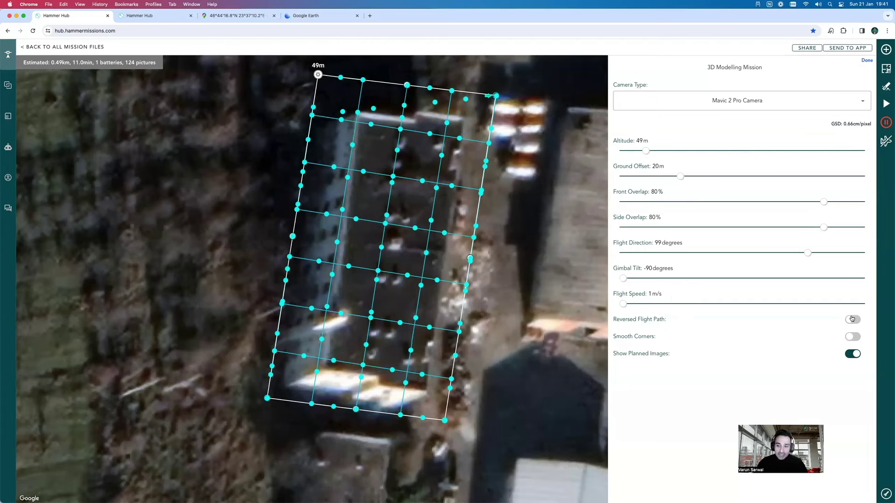
{"action": "left_click_drag", "start_coordinate": [484, 105], "coordinate": [458, 140]}
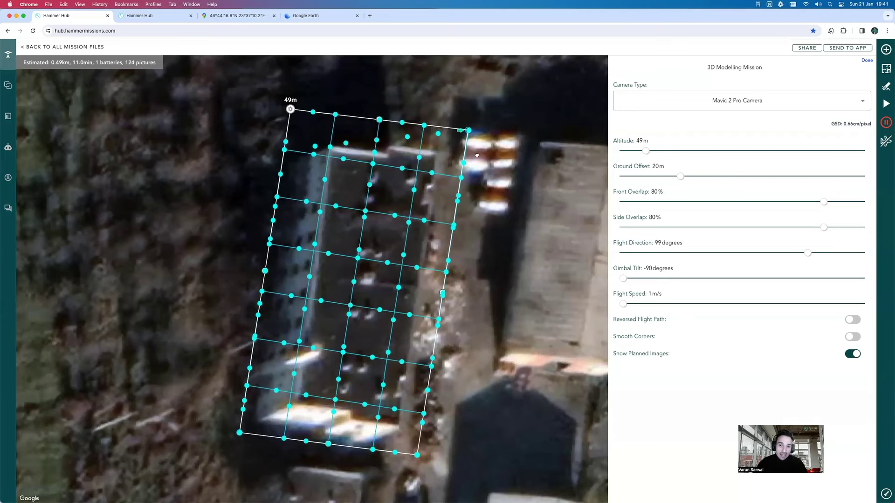
{"action": "left_click_drag", "start_coordinate": [476, 155], "coordinate": [456, 132]}
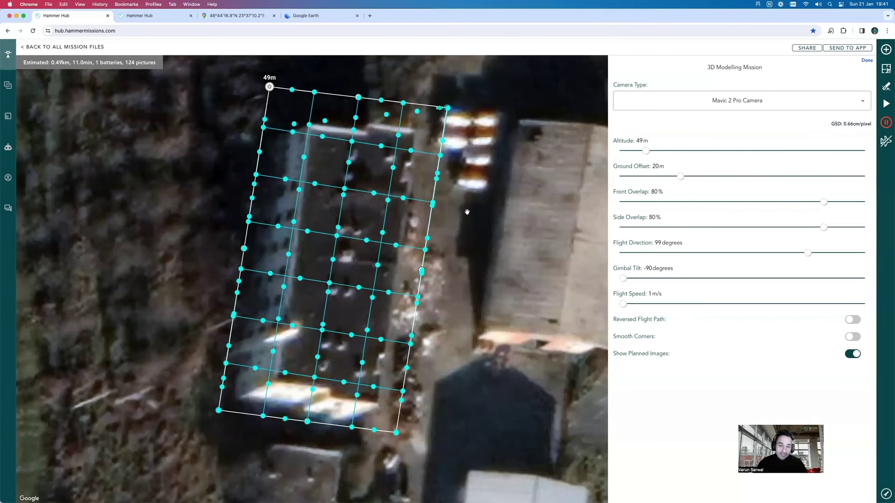
{"action": "left_click_drag", "start_coordinate": [465, 209], "coordinate": [480, 204]}
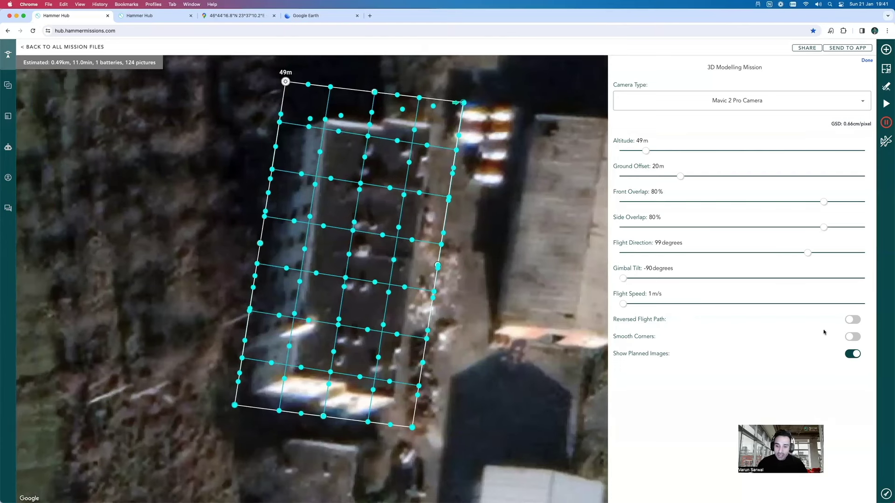
Reverse the flight path direction, enable Smooth Corners, and close the mission settings.
{"action": "left_click", "coordinate": [849, 320]}
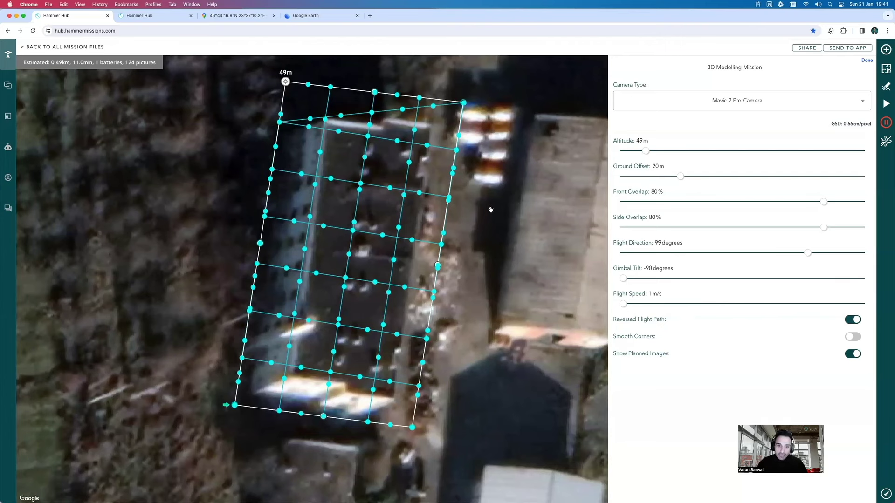
{"action": "left_click_drag", "start_coordinate": [235, 405], "coordinate": [260, 394]}
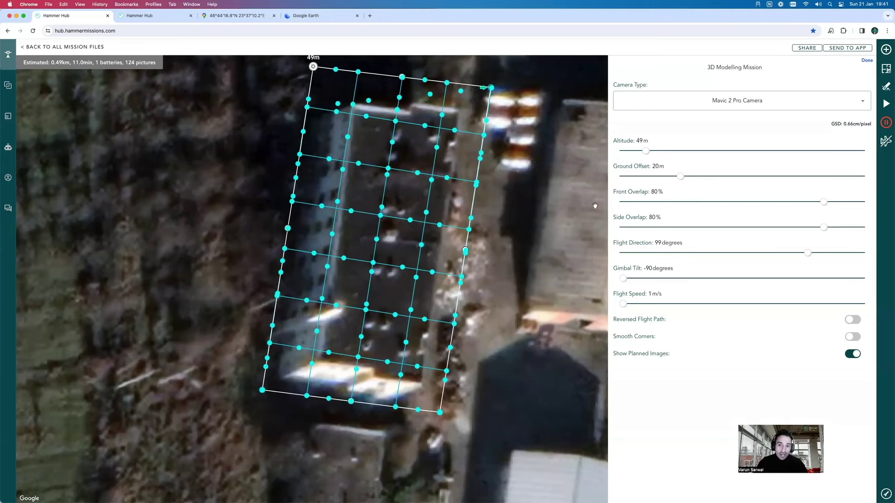
{"action": "left_click", "coordinate": [851, 338]}
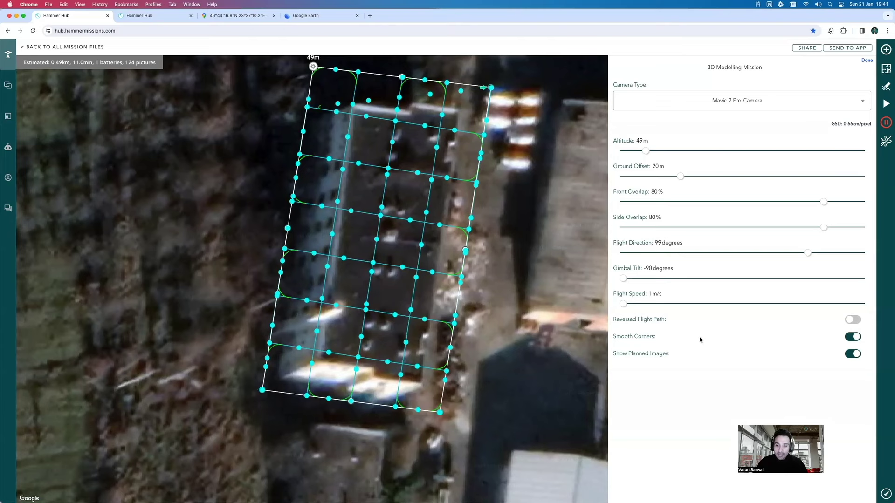
{"action": "triple_click", "coordinate": [630, 337]}
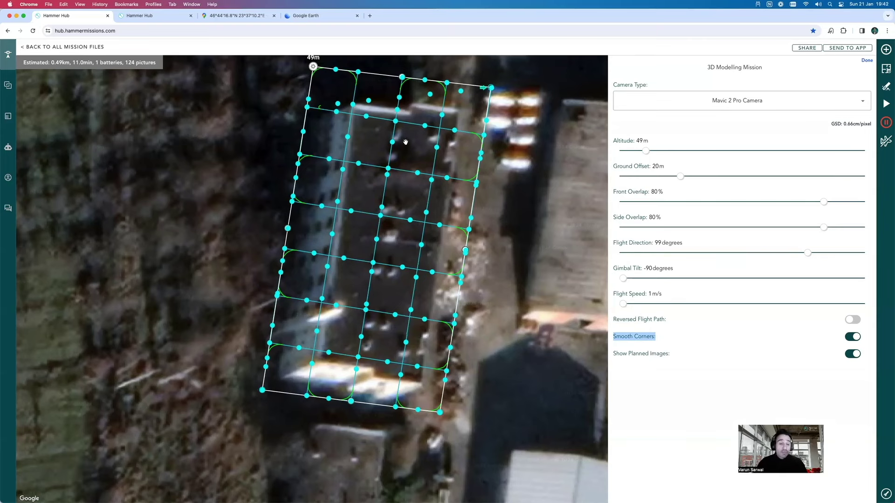
{"action": "left_click_drag", "start_coordinate": [405, 141], "coordinate": [397, 153]}
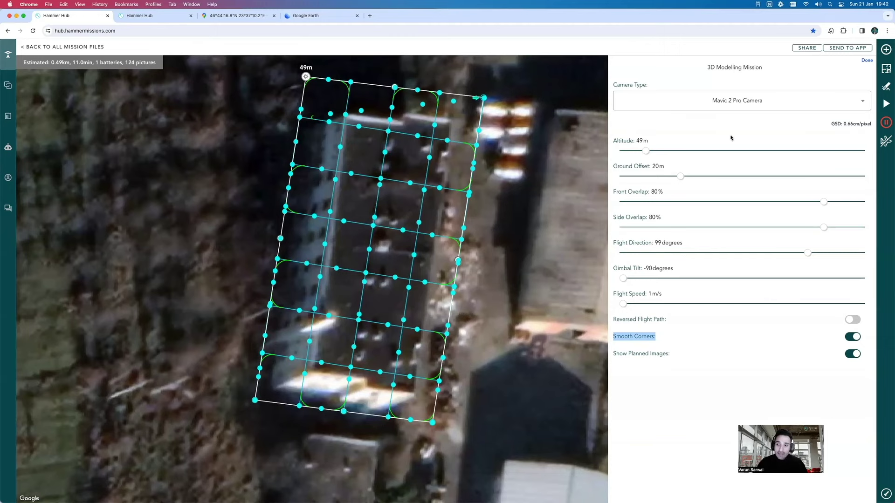
{"action": "left_click", "coordinate": [867, 61]}
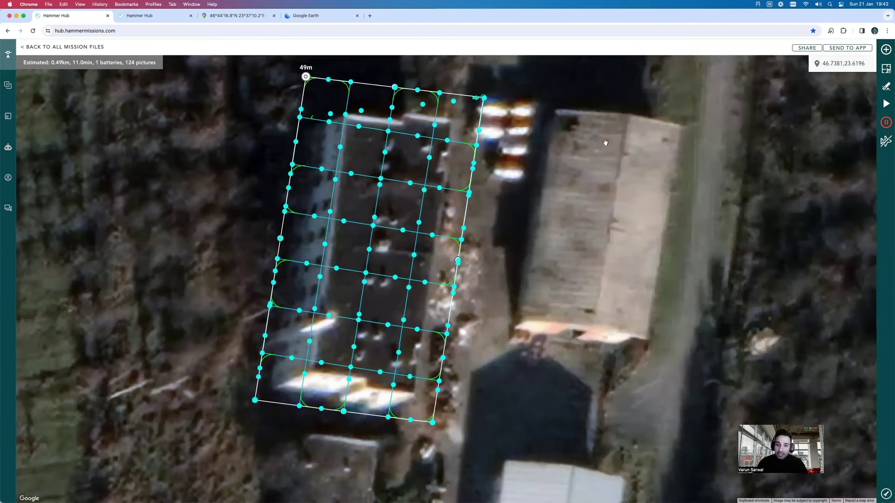
{"action": "scroll", "coordinate": [541, 157], "scroll_direction": "down", "scroll_amount": 2}
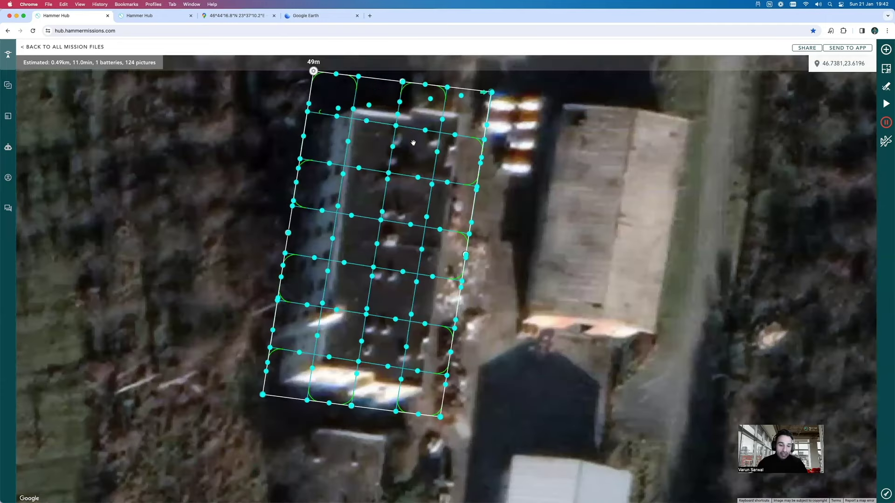
{"action": "scroll", "coordinate": [373, 242], "scroll_direction": "down", "scroll_amount": 2}
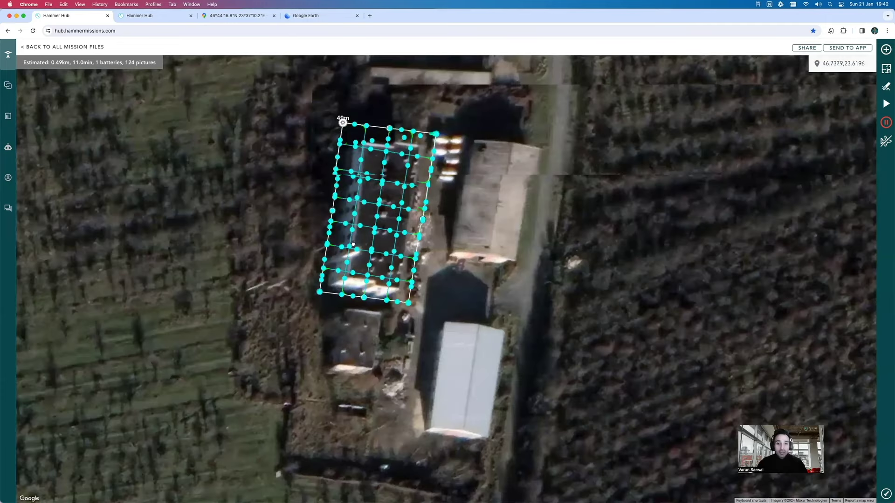
{"action": "scroll", "coordinate": [353, 244], "scroll_direction": "up", "scroll_amount": 2}
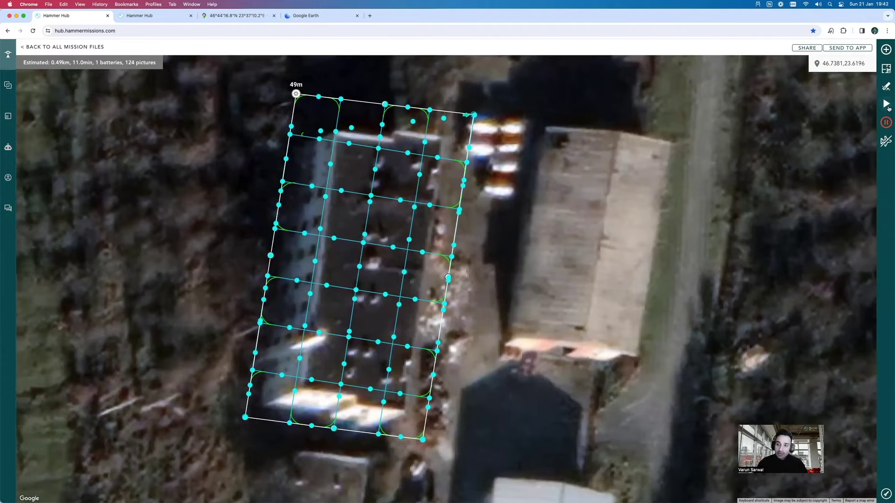
Play the simulated flight at 48.8 m and view its rounded-corner path over 3D terrain.
{"action": "left_click", "coordinate": [887, 105]}
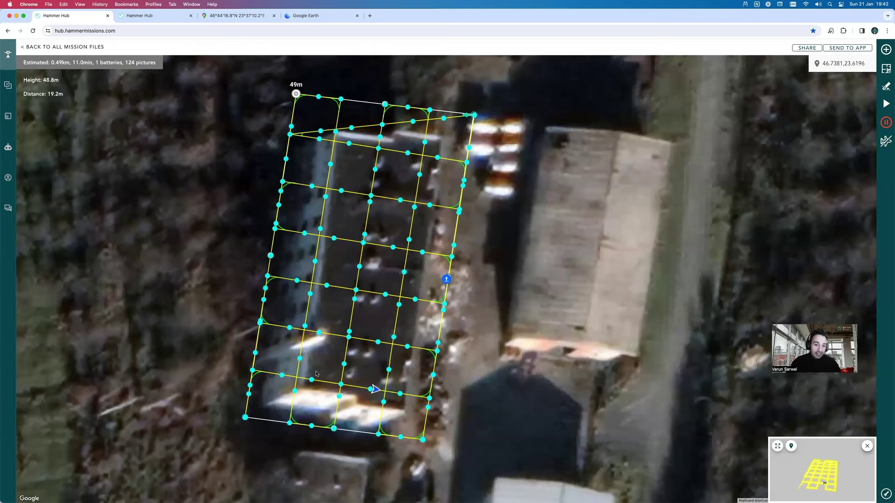
{"action": "left_click_drag", "start_coordinate": [481, 329], "coordinate": [505, 327]}
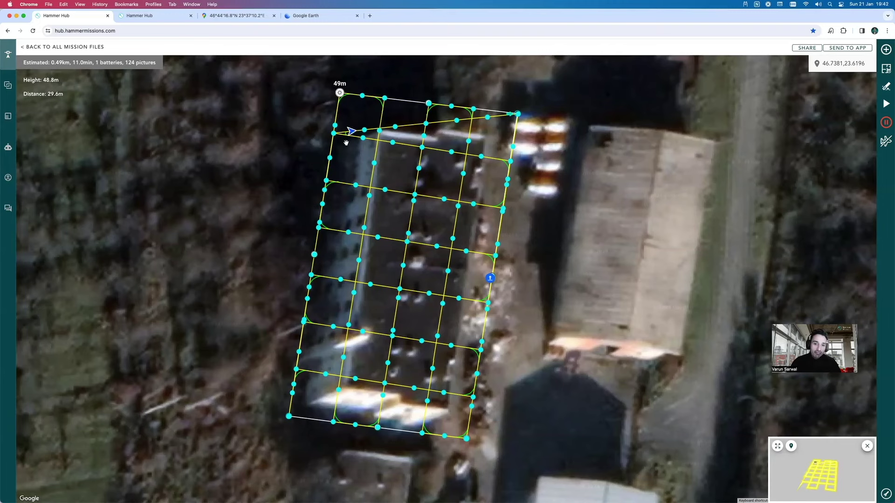
{"action": "left_click", "coordinate": [778, 446]}
{"action": "left_click", "coordinate": [453, 62]}
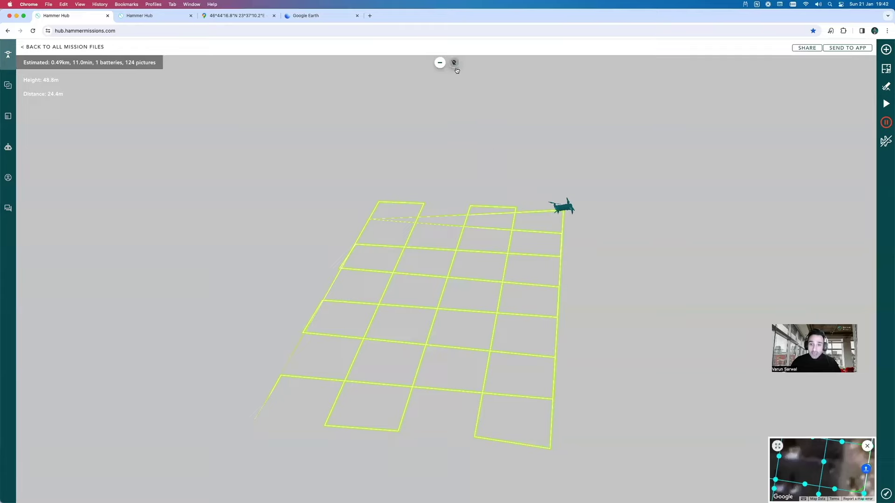
{"action": "scroll", "coordinate": [471, 267], "scroll_direction": "down", "scroll_amount": 5}
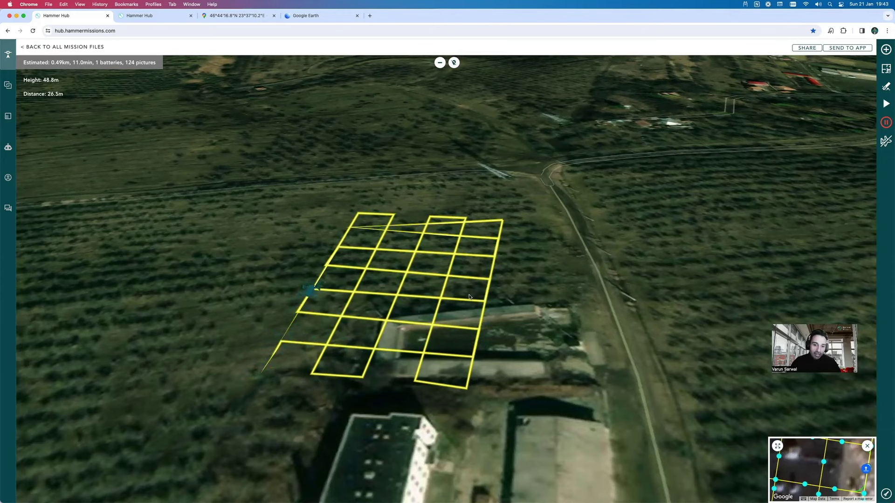
{"action": "left_click", "coordinate": [798, 447]}
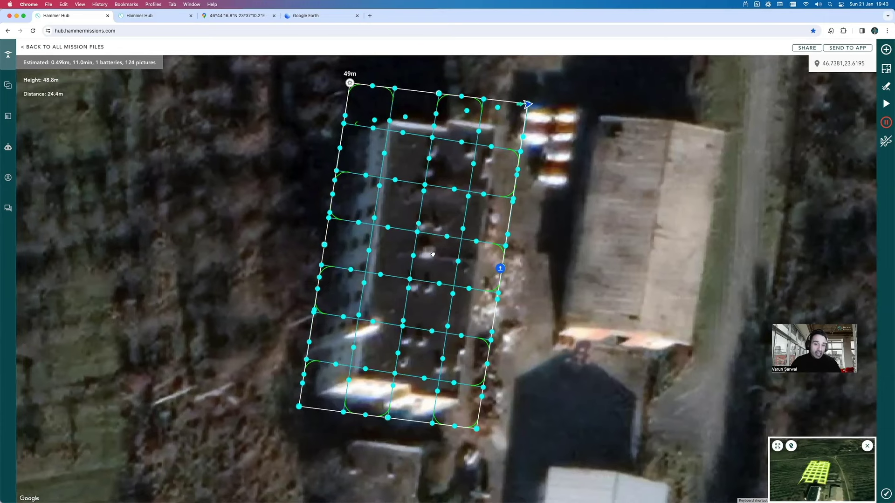
Recentre the map on the grid and load the Drone Safety Map for the mission's coordinates.
{"action": "scroll", "coordinate": [432, 254], "scroll_direction": "down", "scroll_amount": 2}
{"action": "scroll", "coordinate": [448, 253], "scroll_direction": "down", "scroll_amount": 3}
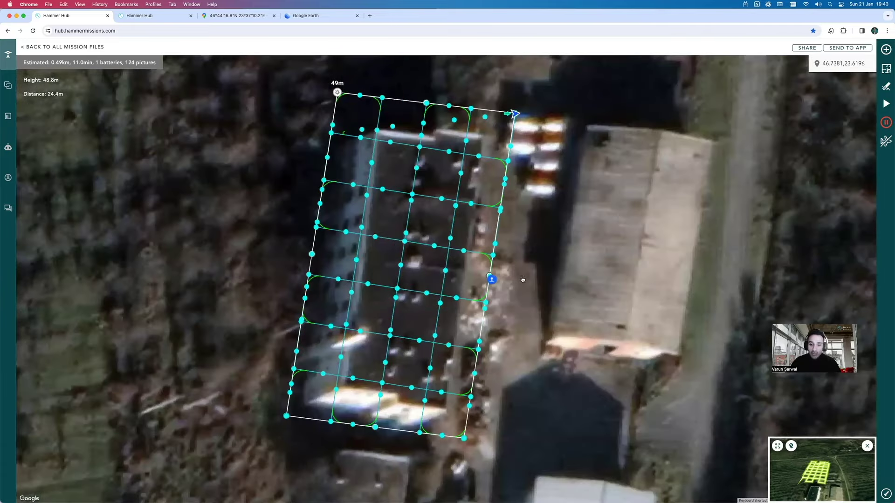
{"action": "left_click_drag", "start_coordinate": [525, 228], "coordinate": [505, 222]}
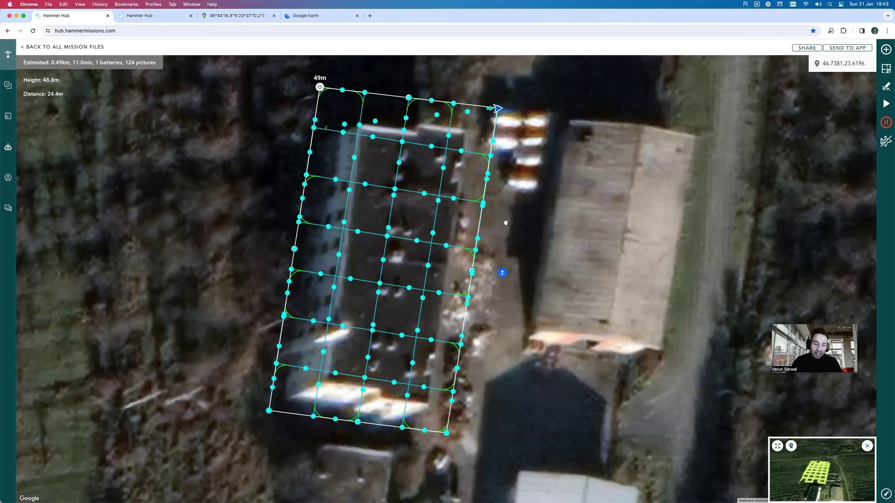
{"action": "left_click_drag", "start_coordinate": [551, 215], "coordinate": [526, 206]}
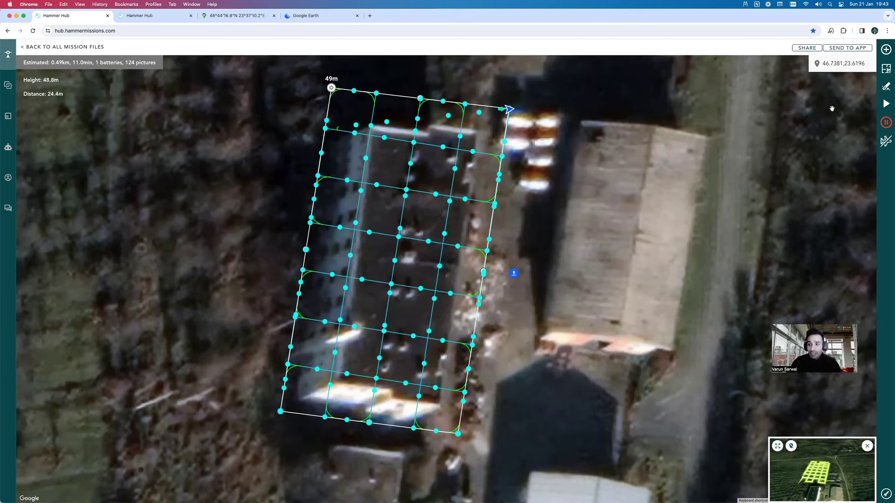
{"action": "left_click_drag", "start_coordinate": [812, 119], "coordinate": [797, 109]}
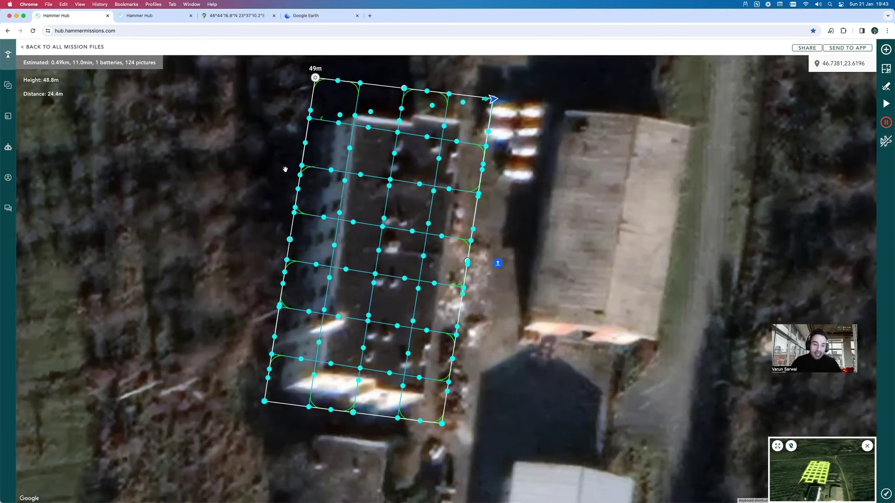
{"action": "left_click", "coordinate": [884, 144]}
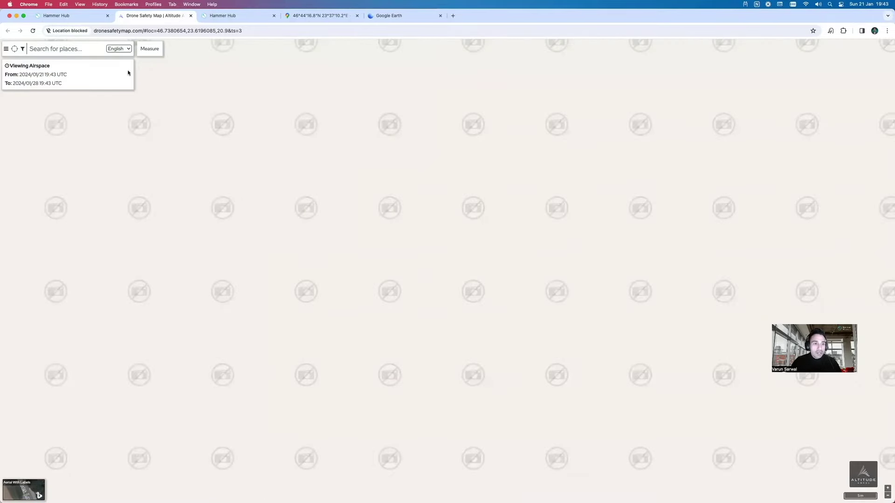
Inspect the Power Line ground hazard near the farm buildings, then return to the Hammer Hub mission.
{"action": "scroll", "coordinate": [372, 245], "scroll_direction": "down", "scroll_amount": 5}
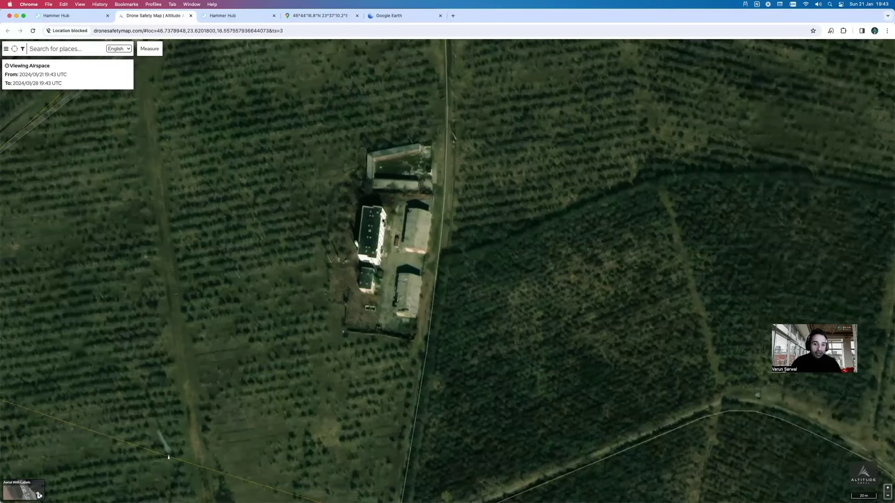
{"action": "scroll", "coordinate": [366, 186], "scroll_direction": "down", "scroll_amount": 2}
{"action": "left_click_drag", "start_coordinate": [383, 172], "coordinate": [405, 210]}
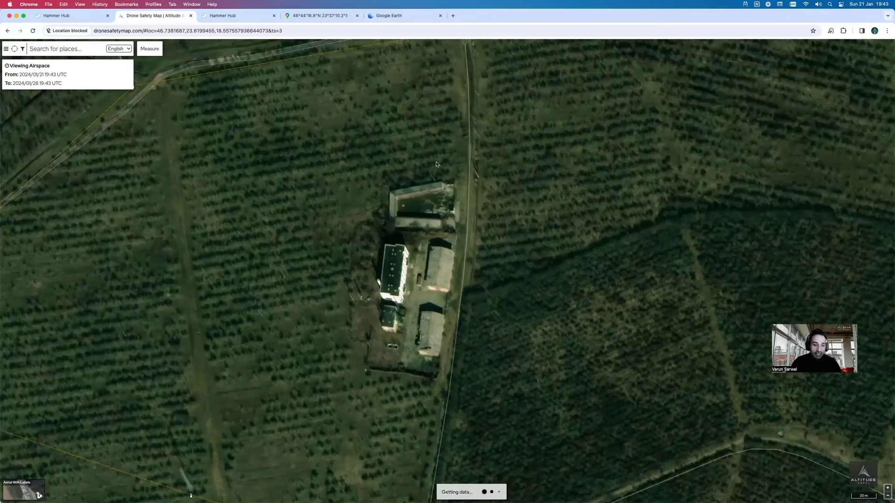
{"action": "scroll", "coordinate": [434, 297], "scroll_direction": "down", "scroll_amount": 2}
{"action": "scroll", "coordinate": [415, 259], "scroll_direction": "down", "scroll_amount": 2}
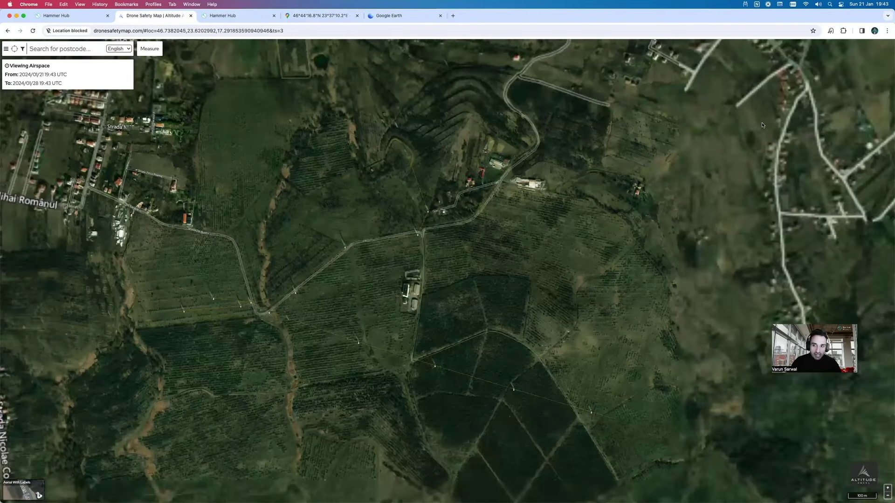
{"action": "left_click", "coordinate": [544, 173]}
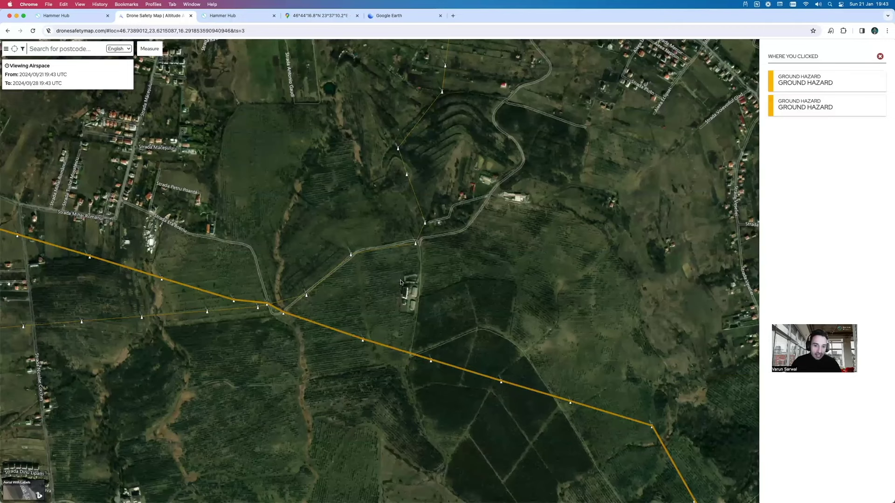
{"action": "scroll", "coordinate": [404, 293], "scroll_direction": "down", "scroll_amount": 3}
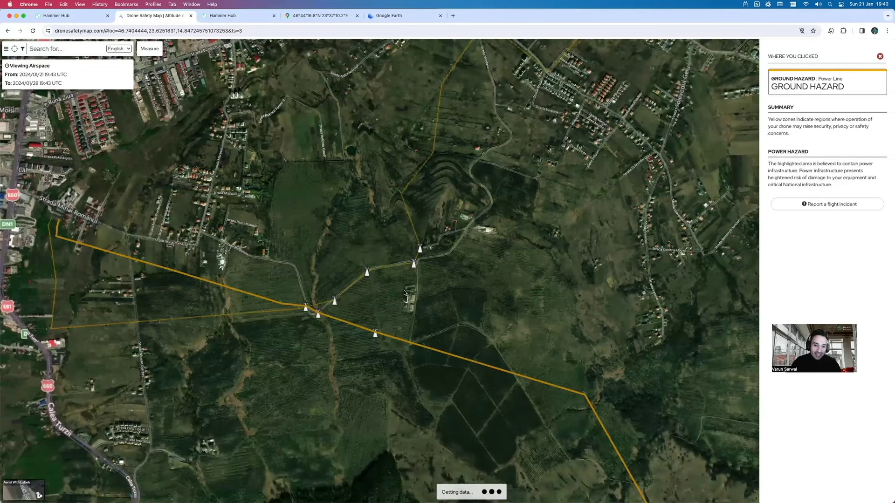
{"action": "scroll", "coordinate": [412, 290], "scroll_direction": "up", "scroll_amount": 8}
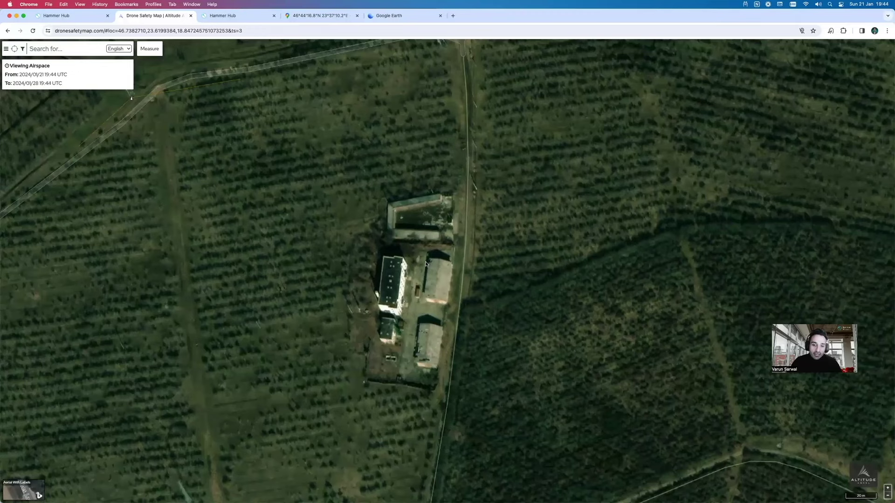
{"action": "scroll", "coordinate": [425, 264], "scroll_direction": "down", "scroll_amount": 10}
{"action": "scroll", "coordinate": [425, 265], "scroll_direction": "up", "scroll_amount": 8}
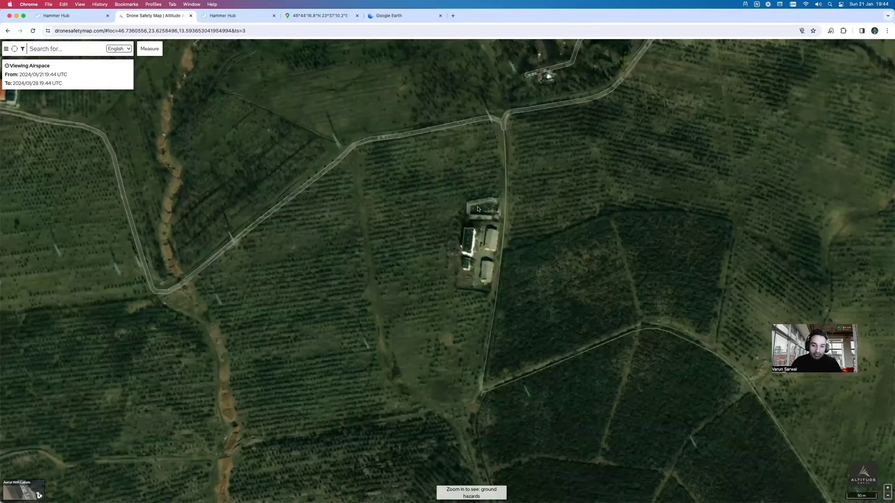
{"action": "left_click", "coordinate": [61, 15]}
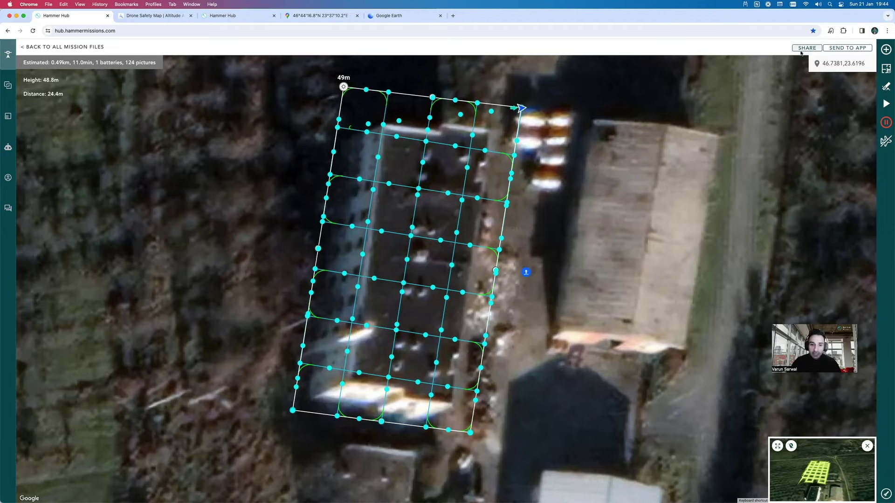
Enable link sharing for the Roof Mission, discarding a trial team-member e-mail, and select the share URL.
{"action": "left_click", "coordinate": [806, 49]}
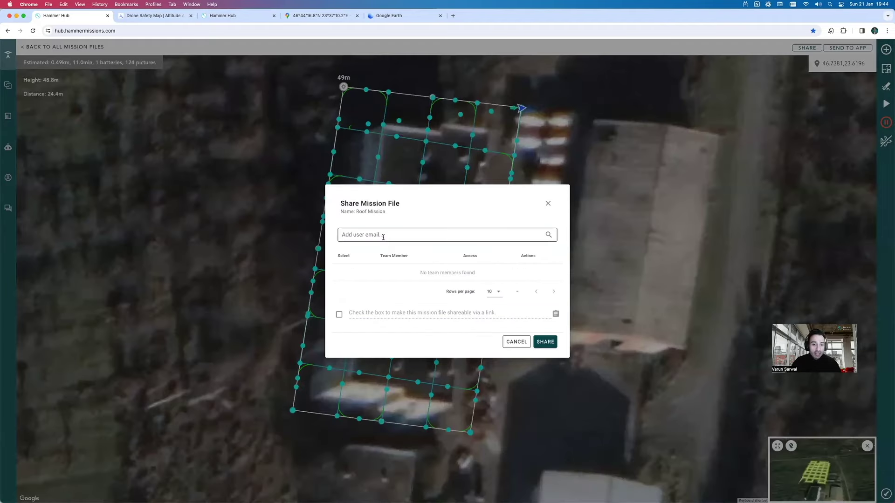
{"action": "left_click", "coordinate": [383, 237]}
{"action": "type", "text": "user@email.com"}
{"action": "key", "text": "super+a"}
{"action": "key", "text": "BackSpace"}
{"action": "left_click", "coordinate": [339, 314]}
{"action": "left_click", "coordinate": [370, 314]}
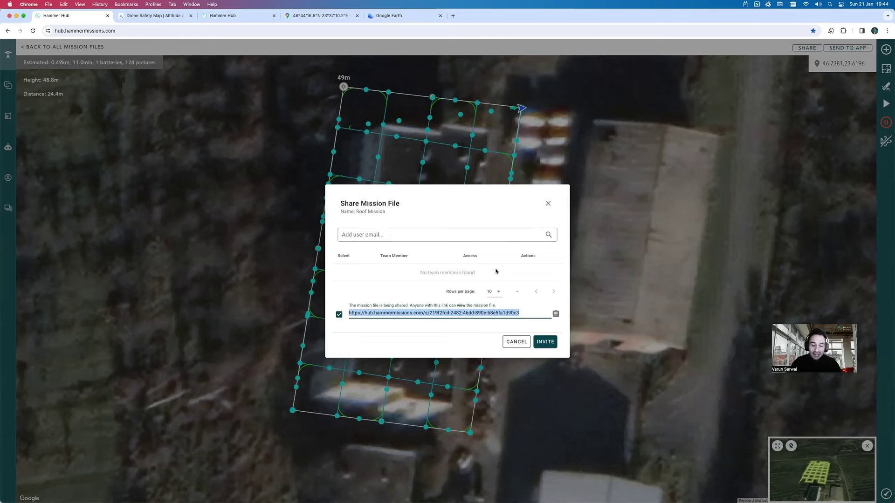
{"action": "left_click", "coordinate": [549, 204]}
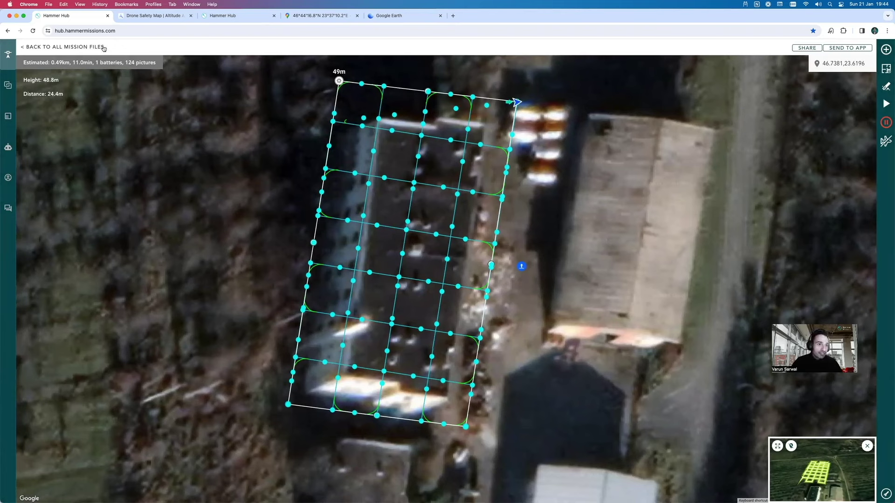
Return to the Building Capture - Europe mission files and open the Facade Mission.
{"action": "left_click", "coordinate": [87, 48]}
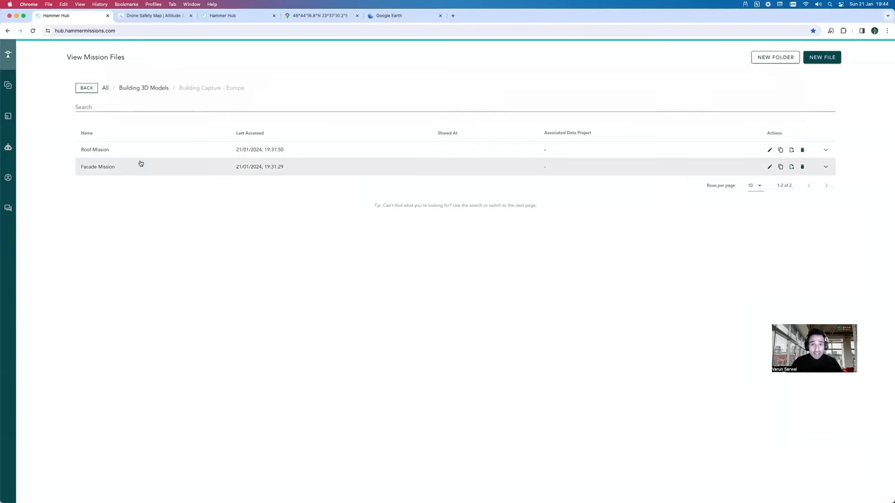
{"action": "left_click", "coordinate": [157, 169]}
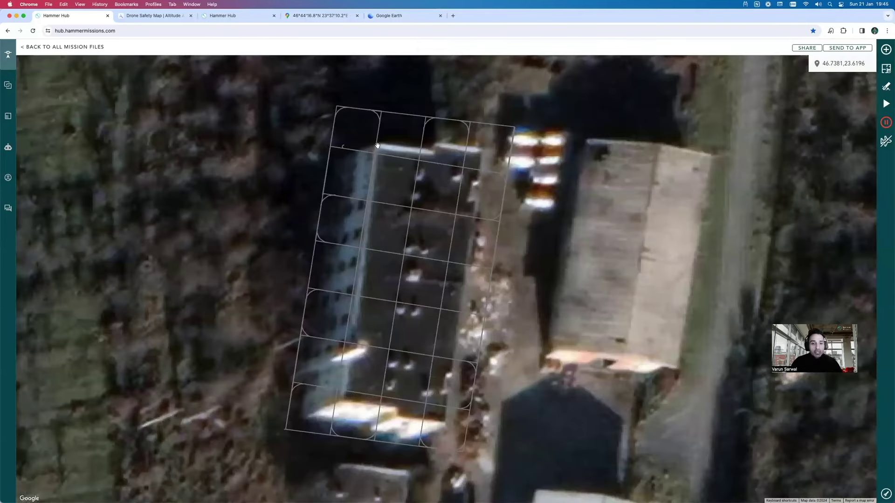
{"action": "scroll", "coordinate": [364, 141], "scroll_direction": "down", "scroll_amount": 2}
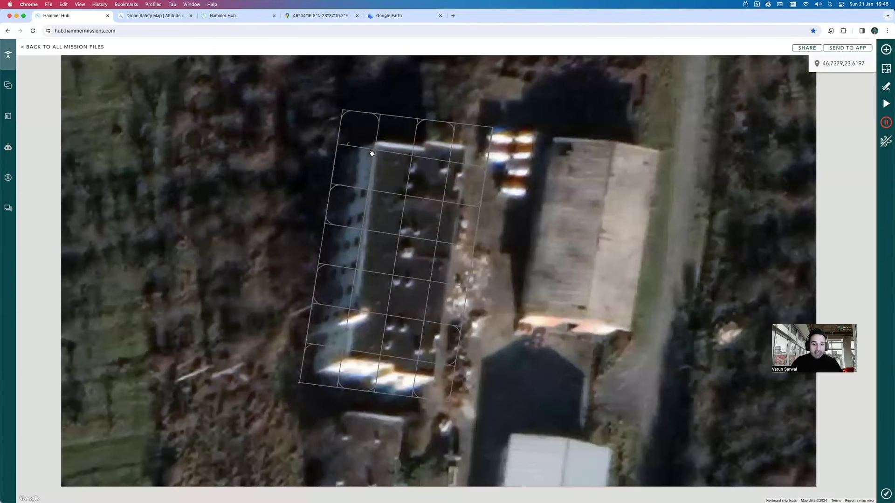
{"action": "scroll", "coordinate": [365, 142], "scroll_direction": "down", "scroll_amount": 3}
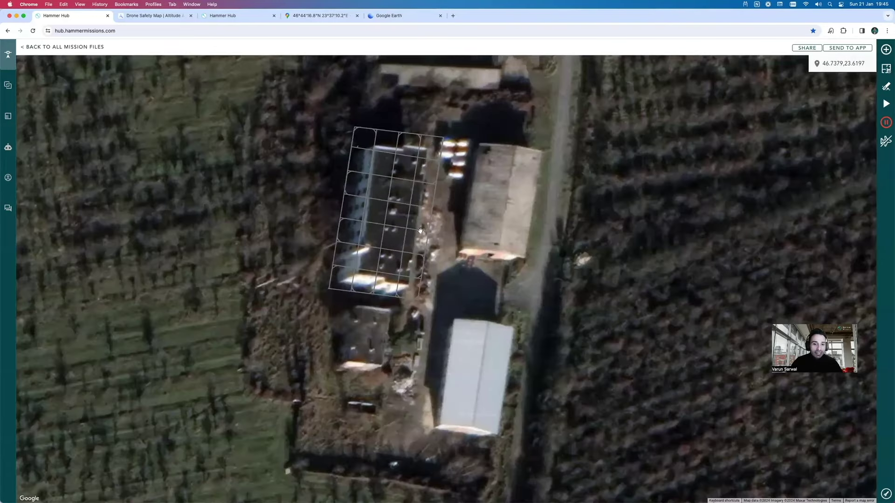
{"action": "scroll", "coordinate": [365, 205], "scroll_direction": "up", "scroll_amount": 1}
{"action": "scroll", "coordinate": [377, 146], "scroll_direction": "up", "scroll_amount": 2}
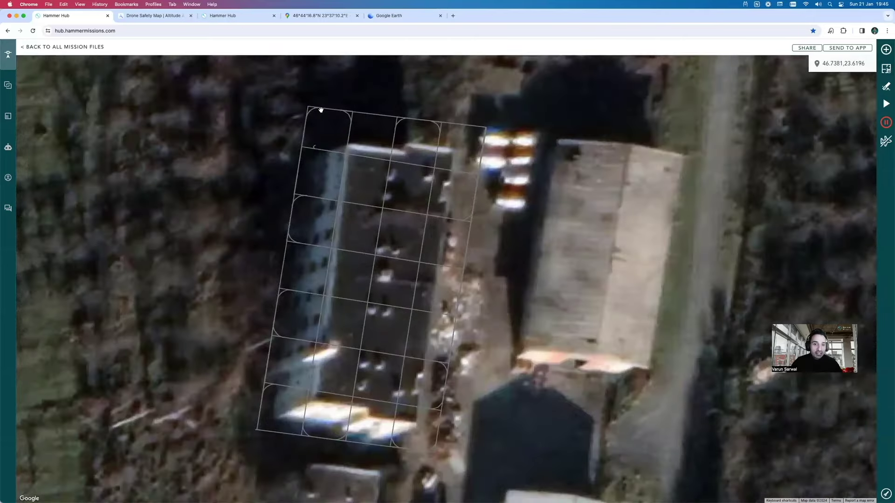
{"action": "left_click_drag", "start_coordinate": [404, 200], "coordinate": [436, 194]}
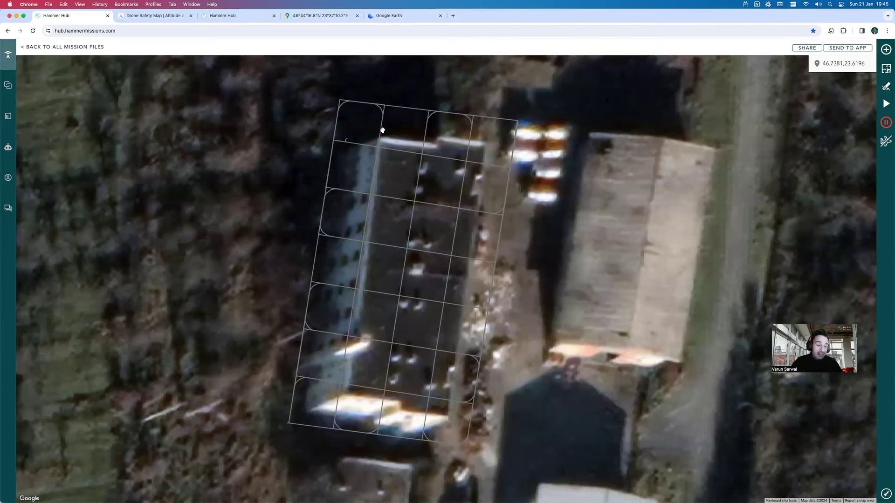
{"action": "left_click_drag", "start_coordinate": [383, 176], "coordinate": [385, 173]}
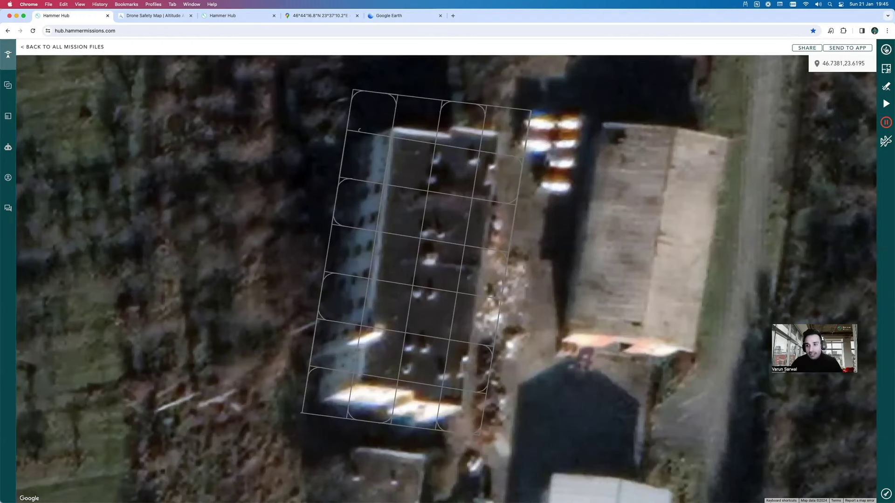
Add a new Facade Mapping task from the mission task types.
{"action": "left_click", "coordinate": [885, 49]}
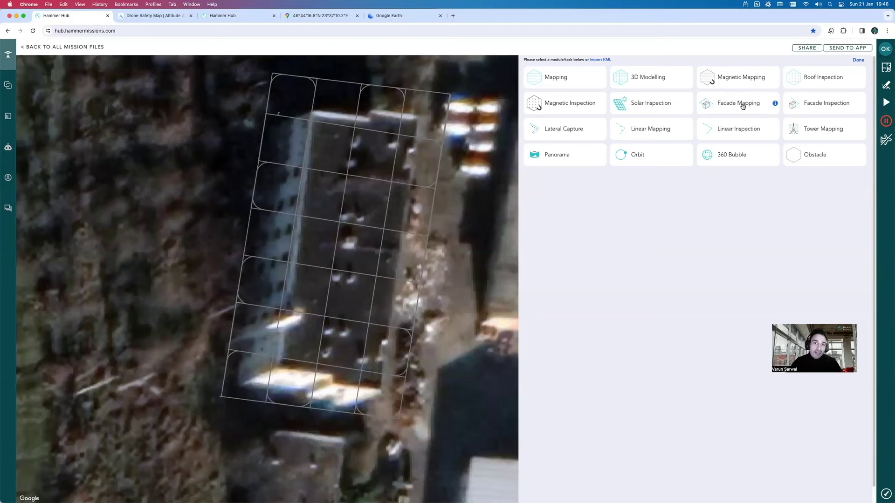
{"action": "left_click", "coordinate": [743, 106]}
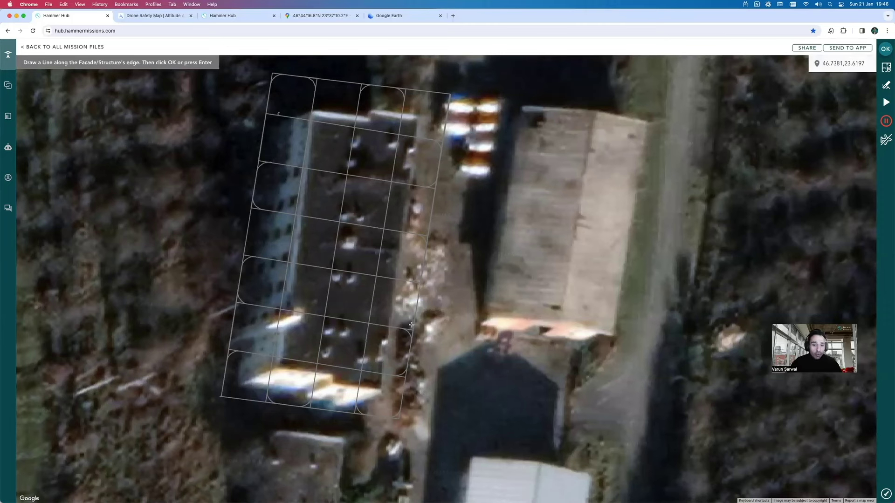
Trace the facade line around the building's corners and generate the 126-picture facade path.
{"action": "left_click_drag", "start_coordinate": [410, 154], "coordinate": [486, 163]}
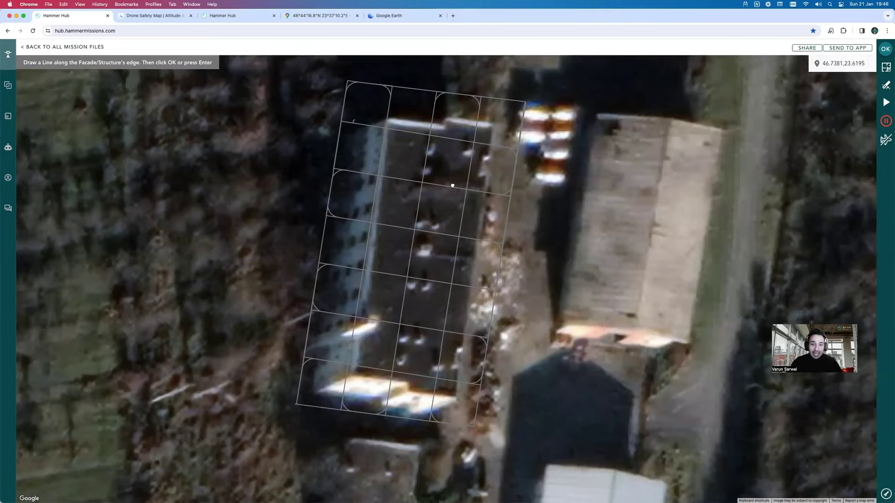
{"action": "left_click", "coordinate": [491, 124]}
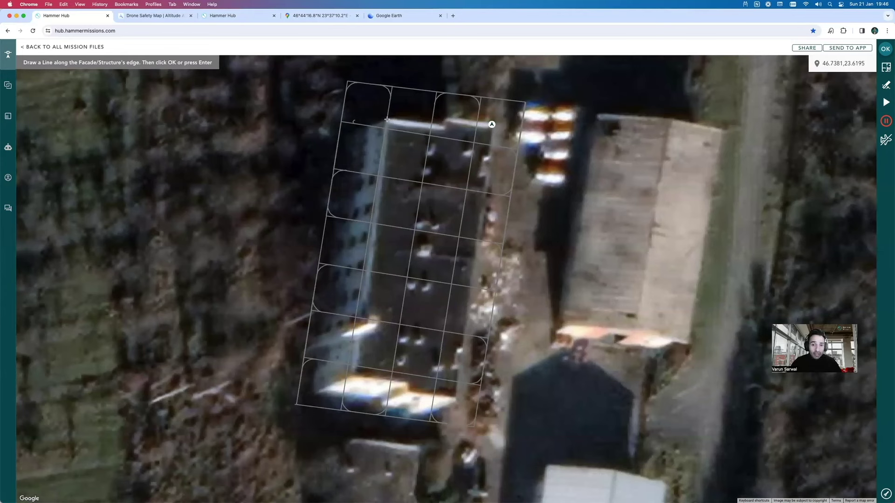
{"action": "left_click", "coordinate": [386, 119]}
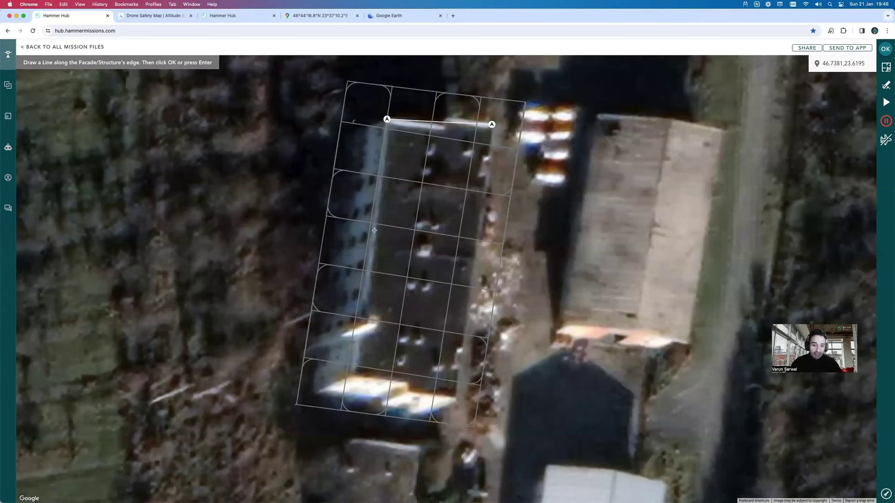
{"action": "left_click", "coordinate": [349, 373]}
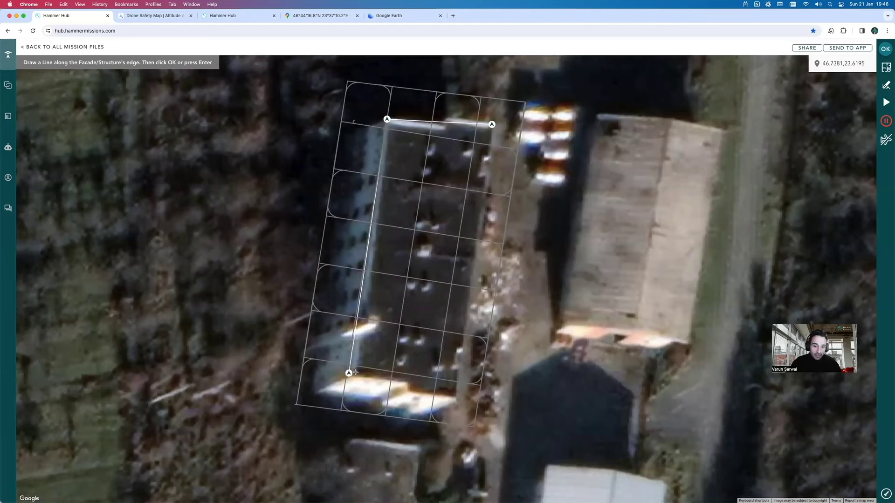
{"action": "left_click", "coordinate": [454, 395]}
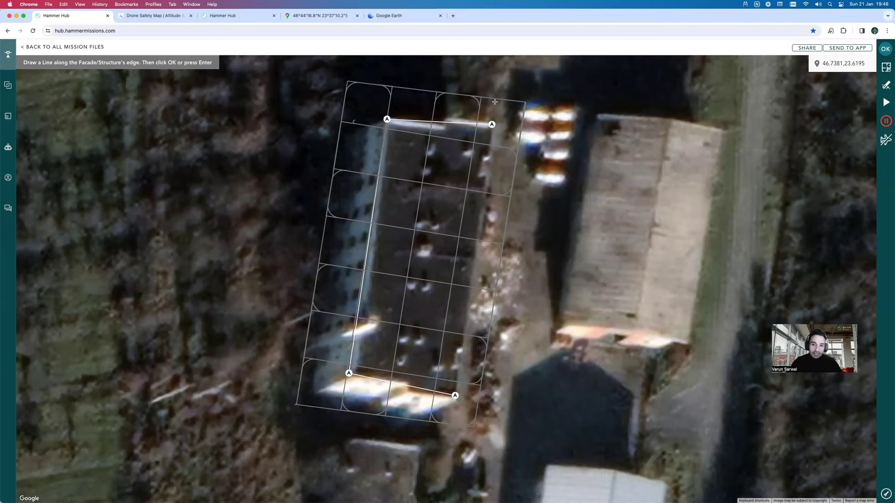
{"action": "left_click", "coordinate": [494, 99]}
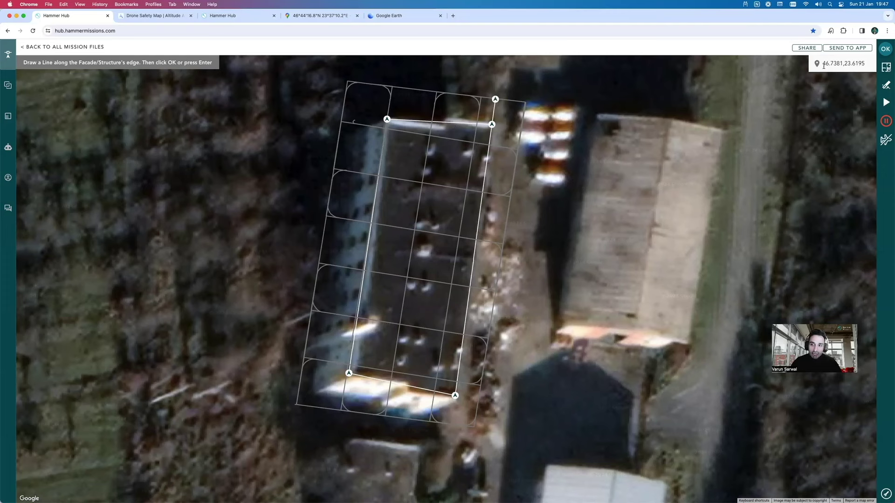
{"action": "left_click", "coordinate": [884, 50]}
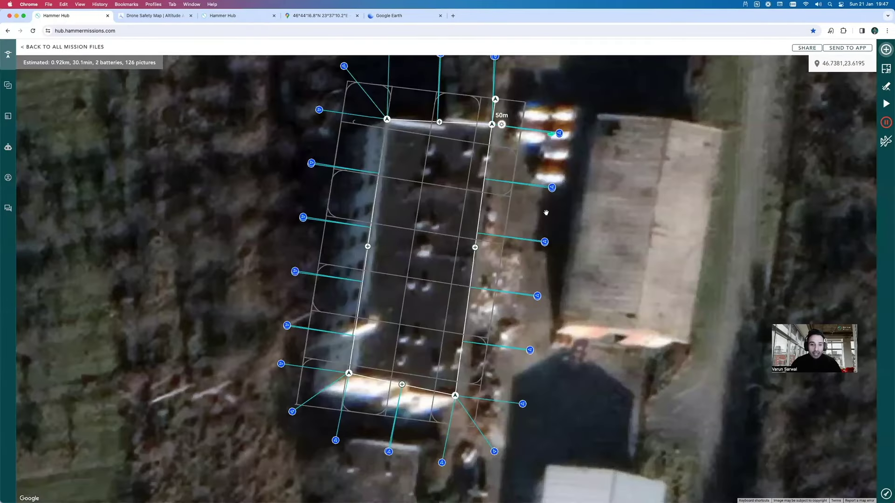
Recentre the map on the flight plan and open the facade mission's settings panel.
{"action": "scroll", "coordinate": [547, 212], "scroll_direction": "down", "scroll_amount": 3}
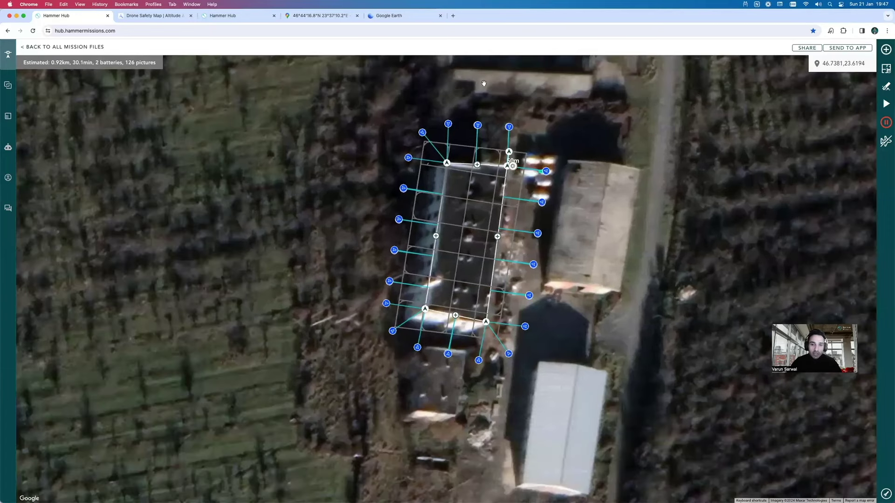
{"action": "scroll", "coordinate": [484, 84], "scroll_direction": "up", "scroll_amount": 2}
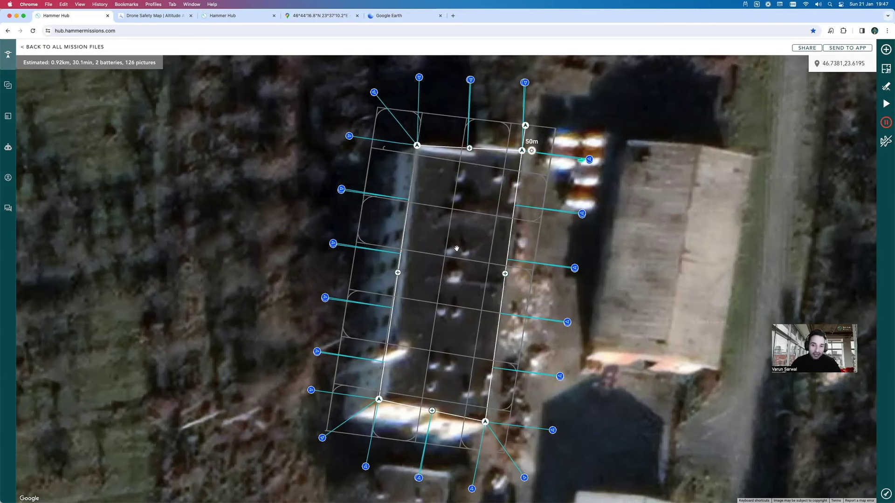
{"action": "left_click_drag", "start_coordinate": [452, 194], "coordinate": [433, 217]}
{"action": "left_click", "coordinate": [500, 154]}
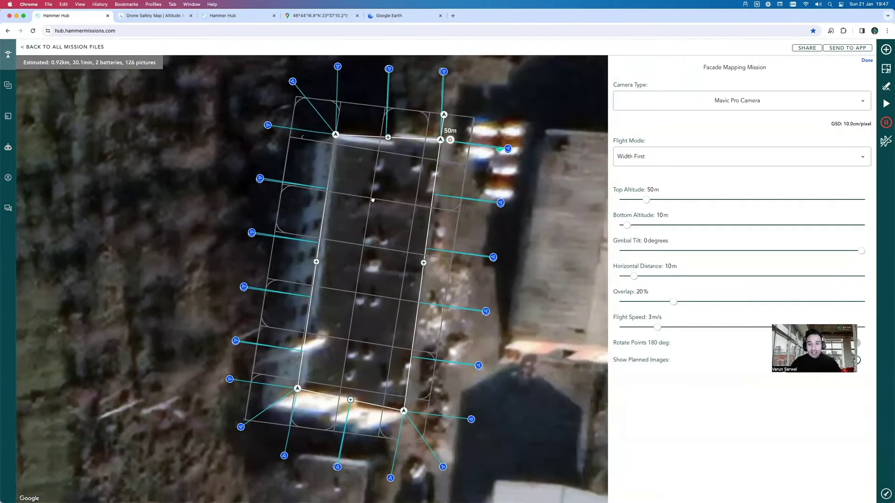
{"action": "left_click", "coordinate": [754, 97]}
{"action": "left_click", "coordinate": [697, 172]}
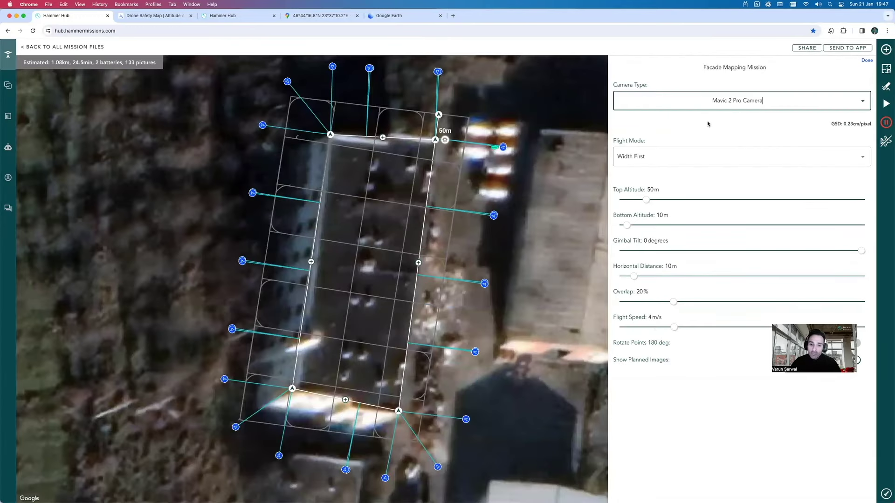
{"action": "scroll", "coordinate": [443, 175], "scroll_direction": "down", "scroll_amount": 3}
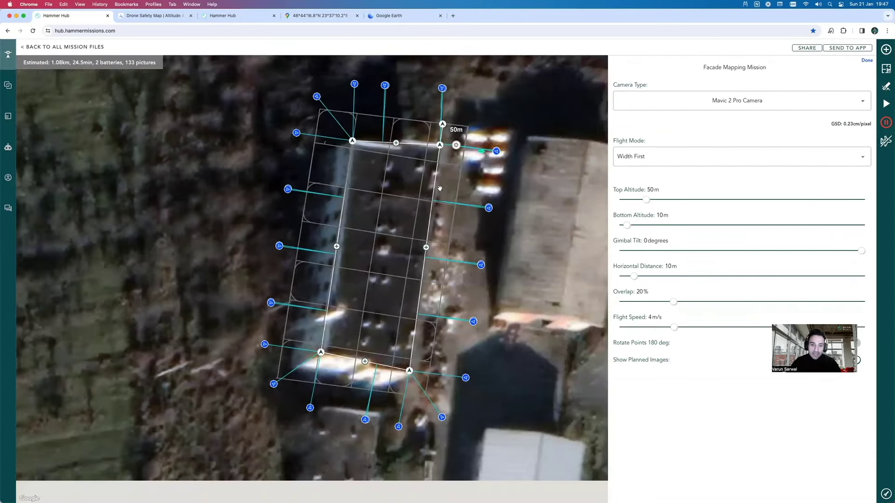
{"action": "scroll", "coordinate": [423, 187], "scroll_direction": "down", "scroll_amount": 1}
{"action": "scroll", "coordinate": [425, 179], "scroll_direction": "up", "scroll_amount": 2}
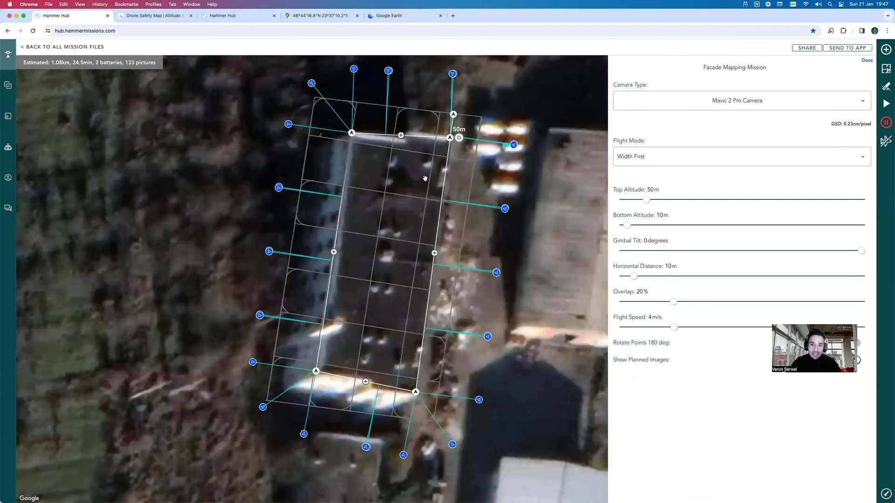
{"action": "scroll", "coordinate": [427, 178], "scroll_direction": "down", "scroll_amount": 1}
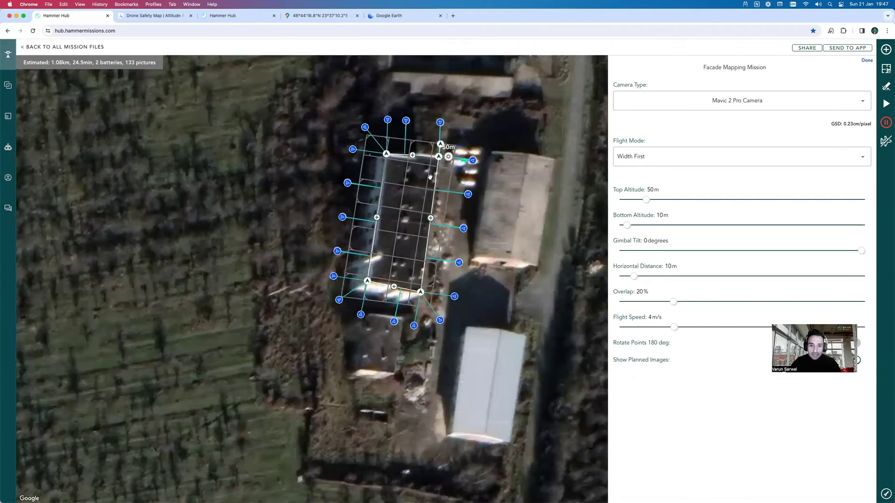
{"action": "scroll", "coordinate": [429, 176], "scroll_direction": "up", "scroll_amount": 1}
{"action": "scroll", "coordinate": [429, 178], "scroll_direction": "down", "scroll_amount": 1}
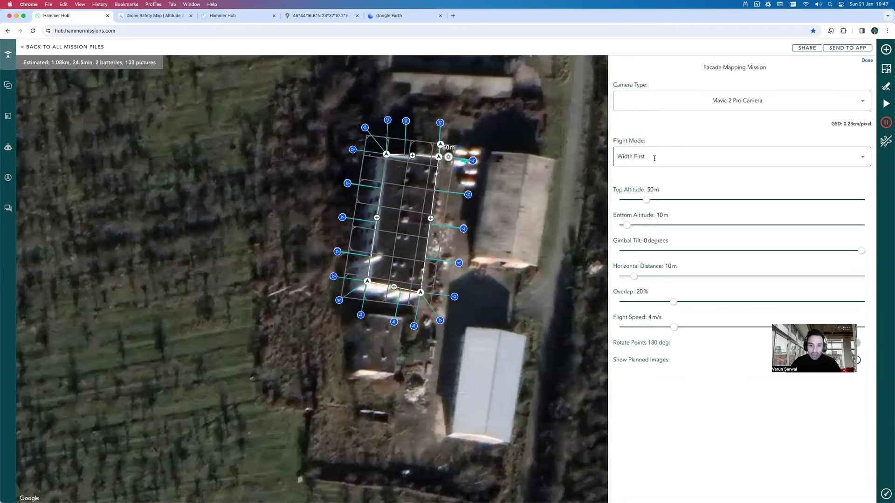
{"action": "left_click", "coordinate": [655, 159]}
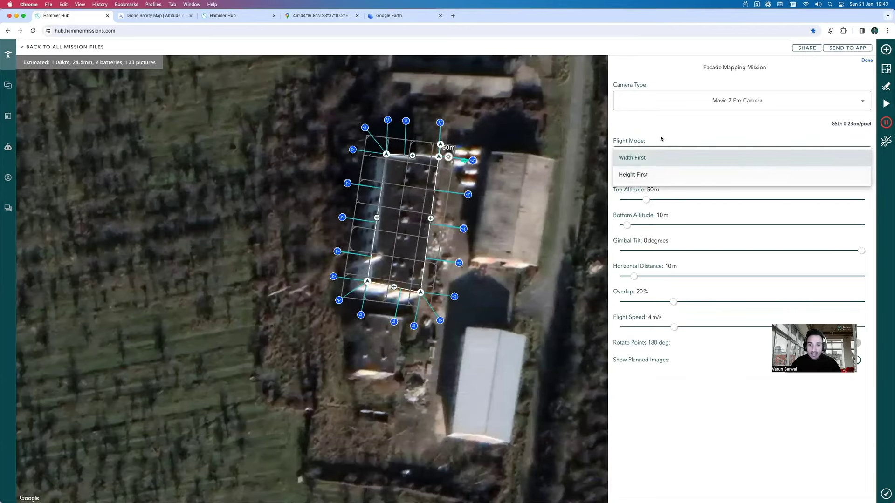
{"action": "left_click", "coordinate": [659, 152]}
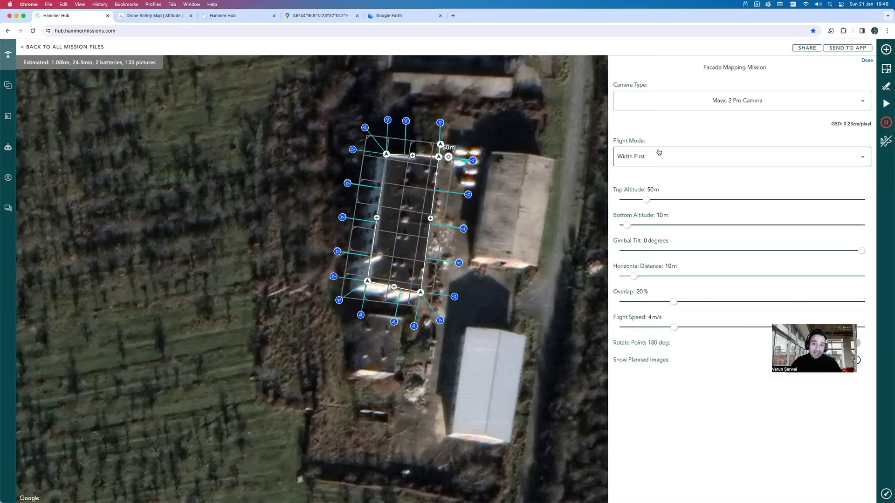
{"action": "left_click", "coordinate": [656, 158]}
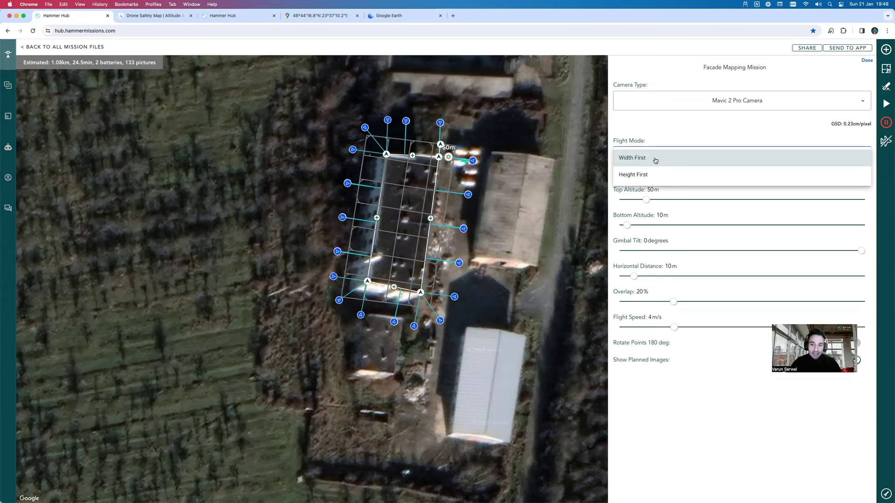
{"action": "left_click", "coordinate": [645, 158]}
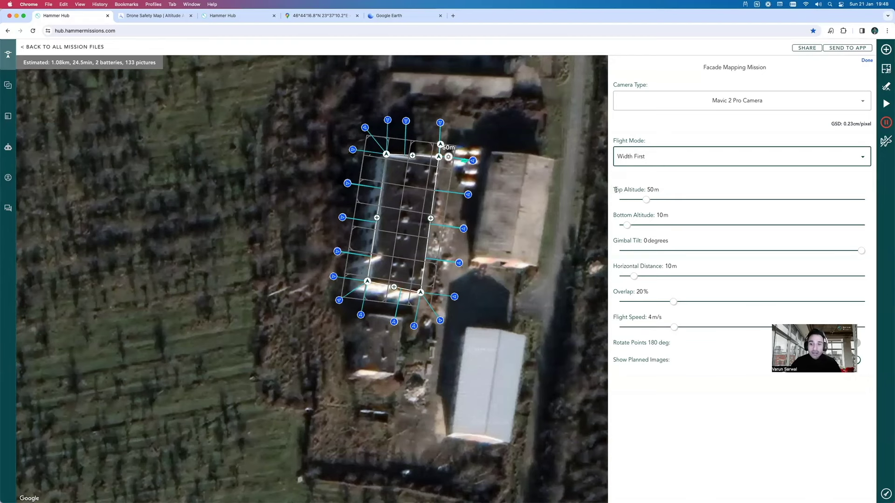
{"action": "left_click_drag", "start_coordinate": [542, 173], "coordinate": [554, 181]}
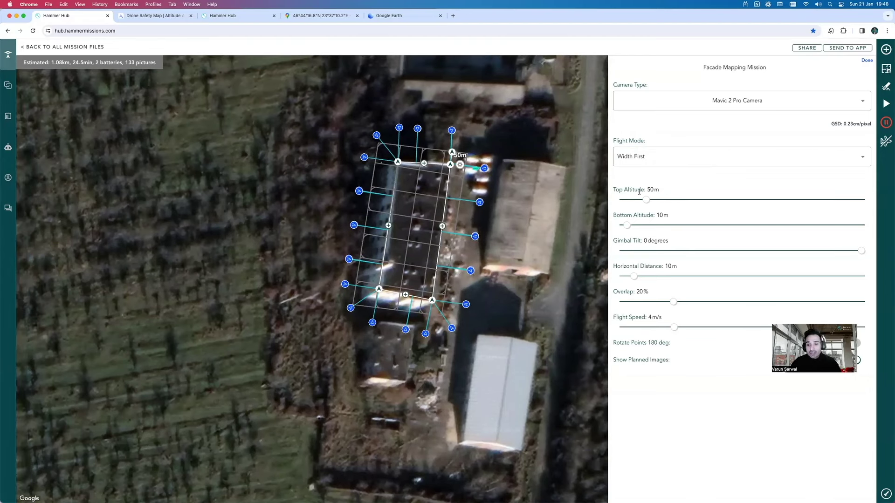
{"action": "scroll", "coordinate": [455, 176], "scroll_direction": "up", "scroll_amount": 2}
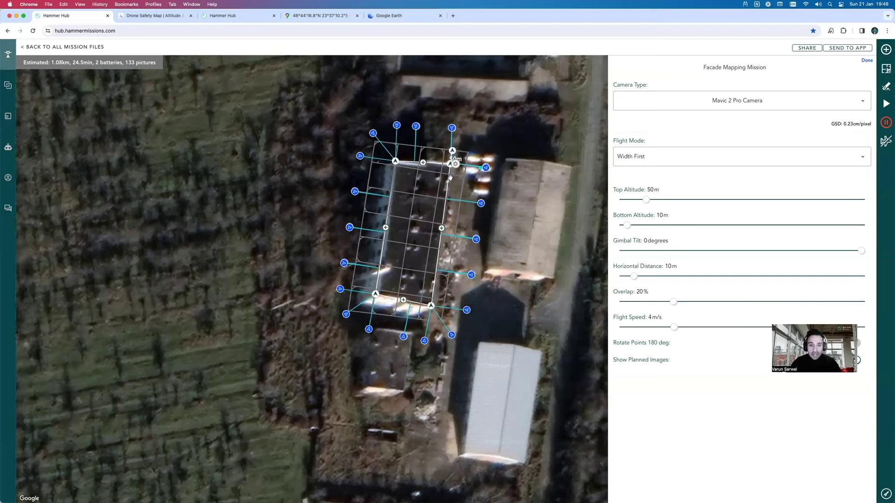
{"action": "scroll", "coordinate": [350, 154], "scroll_direction": "up", "scroll_amount": 1}
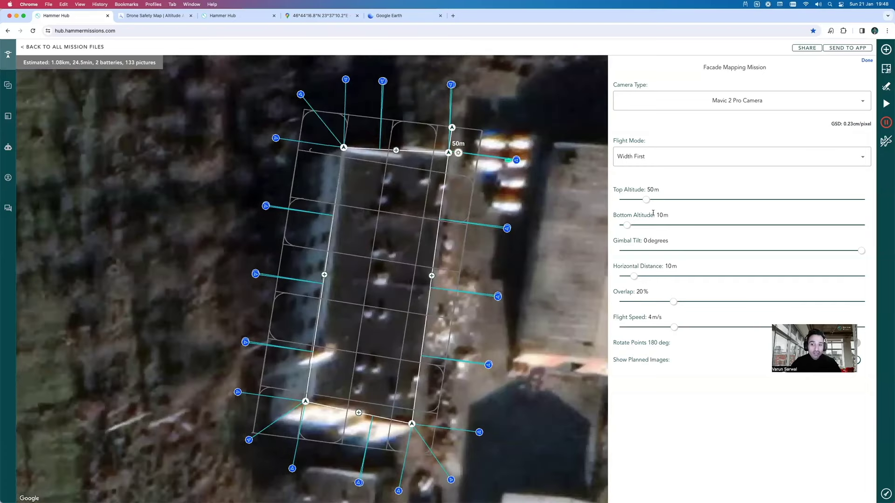
Keep top altitude at 50 m and set bottom altitude to 5 m, giving 152 pictures.
{"action": "left_click", "coordinate": [651, 189]}
{"action": "left_click", "coordinate": [654, 188]}
{"action": "left_click", "coordinate": [662, 215]}
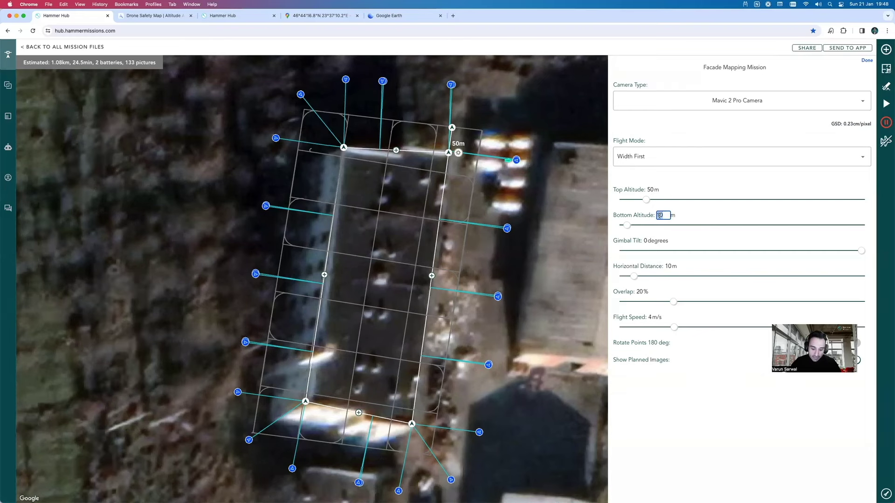
{"action": "type", "text": "5"}
{"action": "key", "text": "Return"}
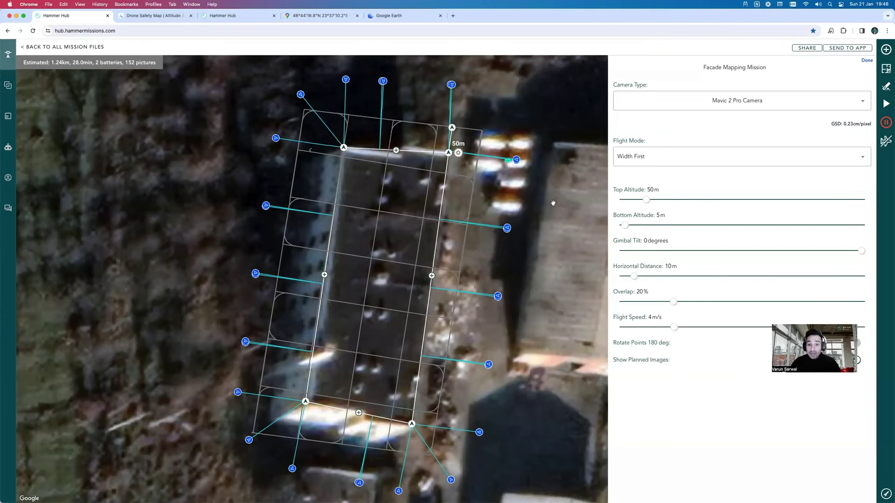
{"action": "scroll", "coordinate": [553, 202], "scroll_direction": "down", "scroll_amount": 5}
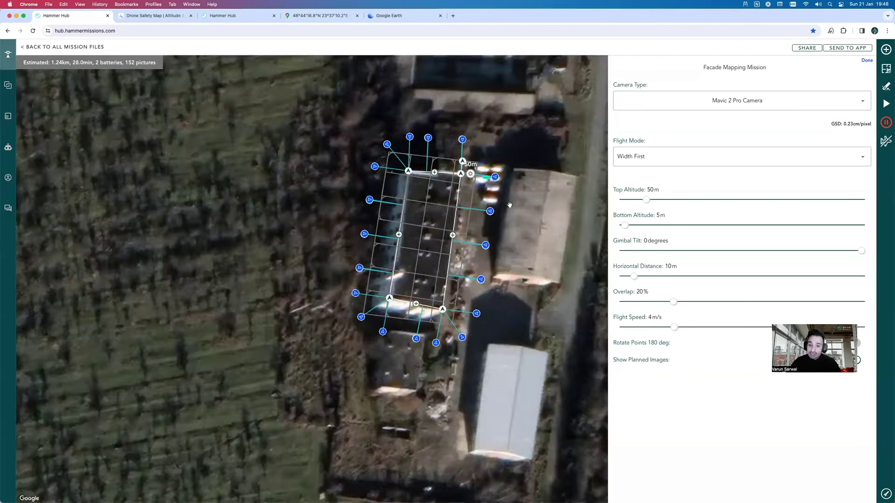
Set the camera gimbal tilt to -45 degrees and point out the GSD figure.
{"action": "scroll", "coordinate": [510, 205], "scroll_direction": "up", "scroll_amount": 2}
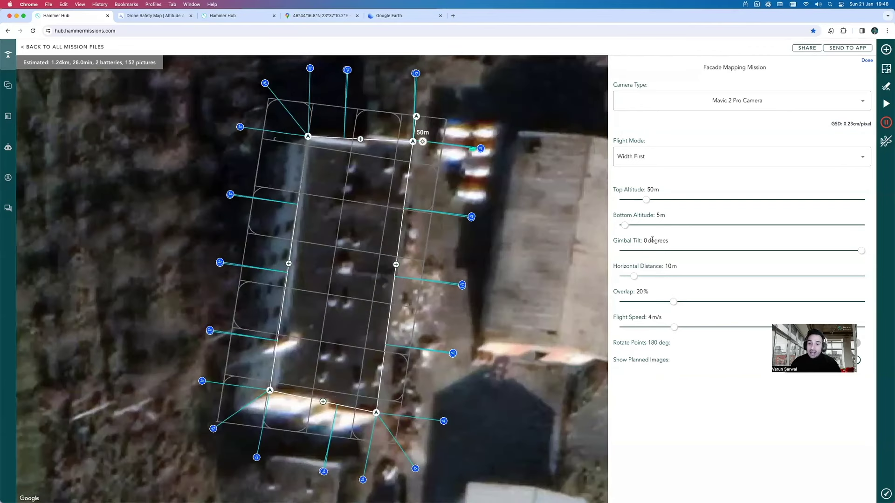
{"action": "left_click", "coordinate": [646, 240]}
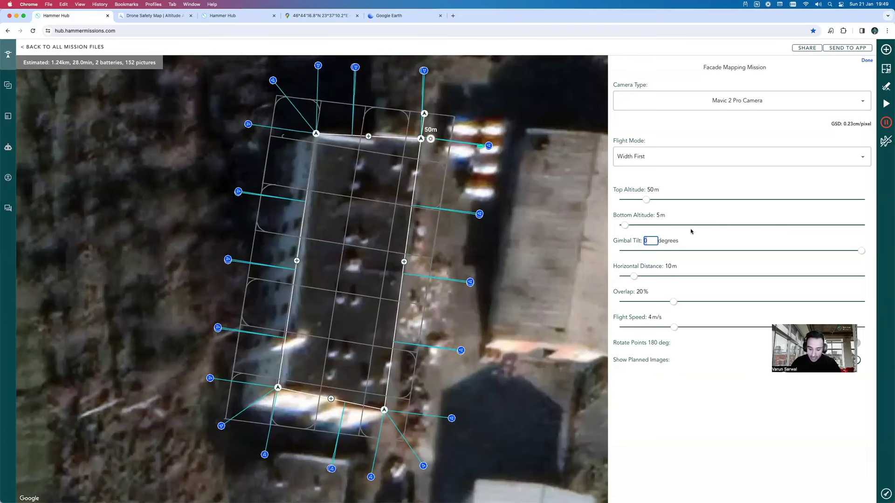
{"action": "type", "text": "-44"}
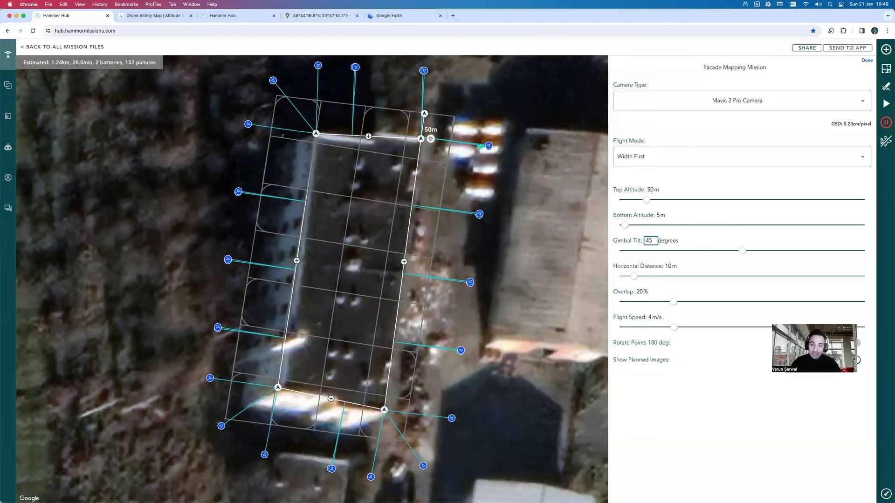
{"action": "left_click", "coordinate": [718, 236]}
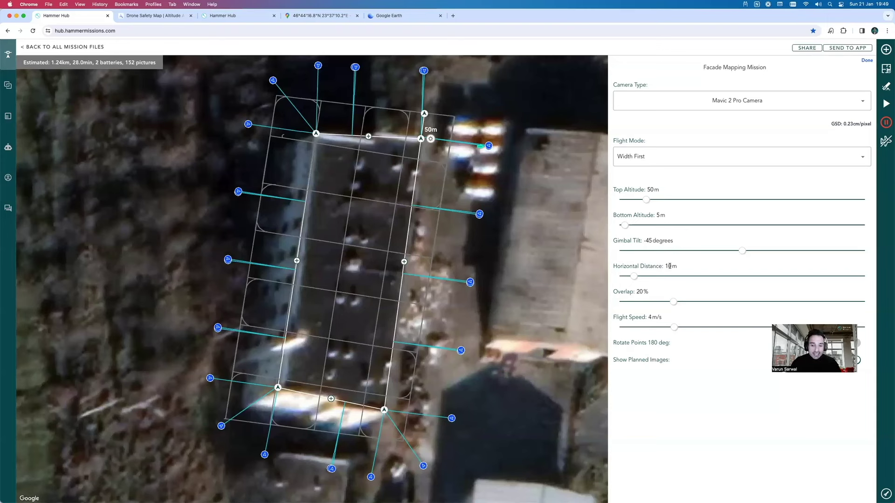
{"action": "triple_click", "coordinate": [845, 125]}
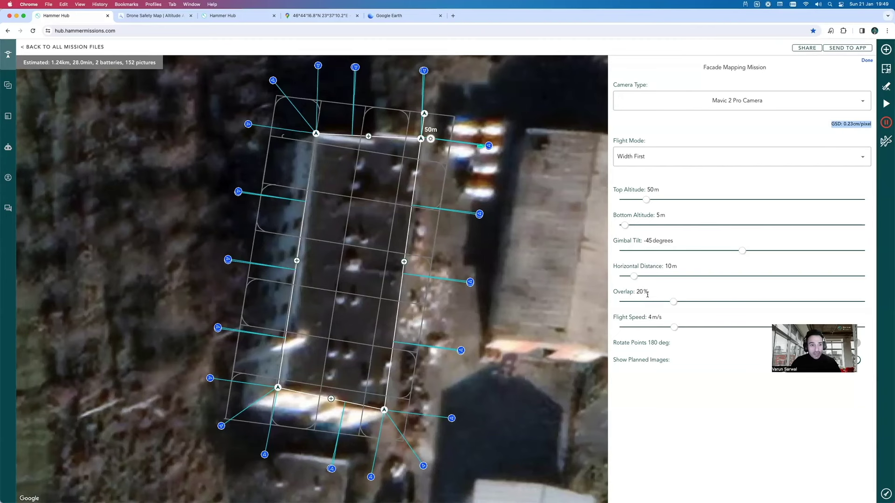
Centre the facade grid on the map and set image overlap to 50%.
{"action": "scroll", "coordinate": [485, 253], "scroll_direction": "down", "scroll_amount": 3}
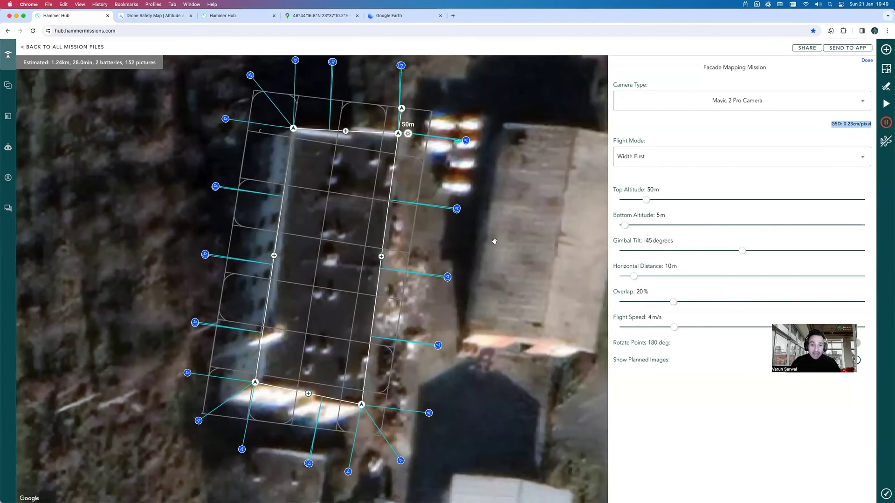
{"action": "scroll", "coordinate": [440, 212], "scroll_direction": "up", "scroll_amount": 2}
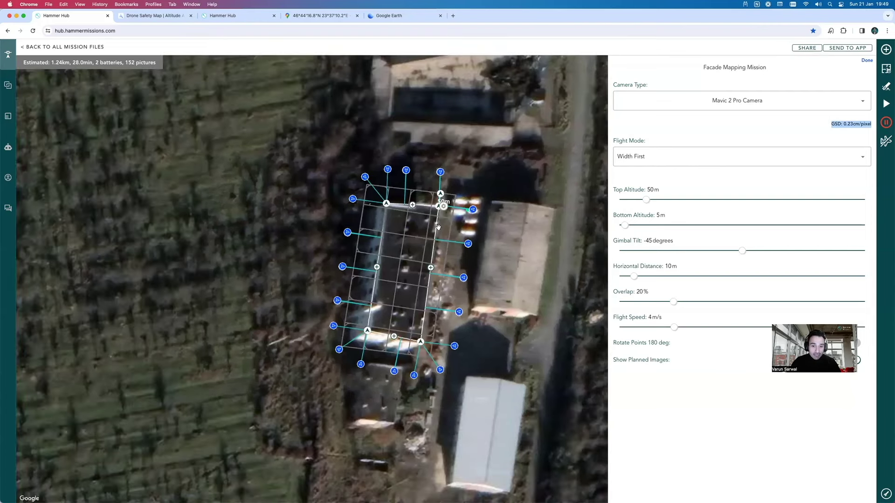
{"action": "scroll", "coordinate": [425, 241], "scroll_direction": "up", "scroll_amount": 2}
{"action": "scroll", "coordinate": [394, 214], "scroll_direction": "down", "scroll_amount": 3}
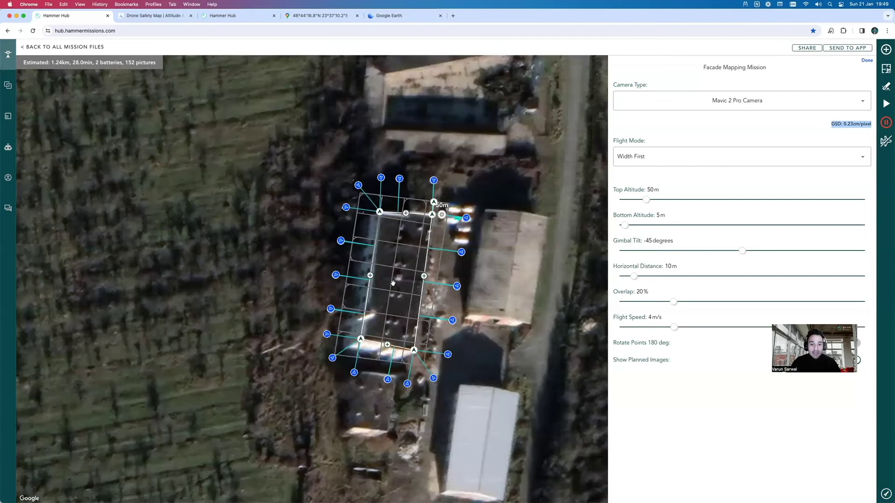
{"action": "scroll", "coordinate": [395, 275], "scroll_direction": "down", "scroll_amount": 1}
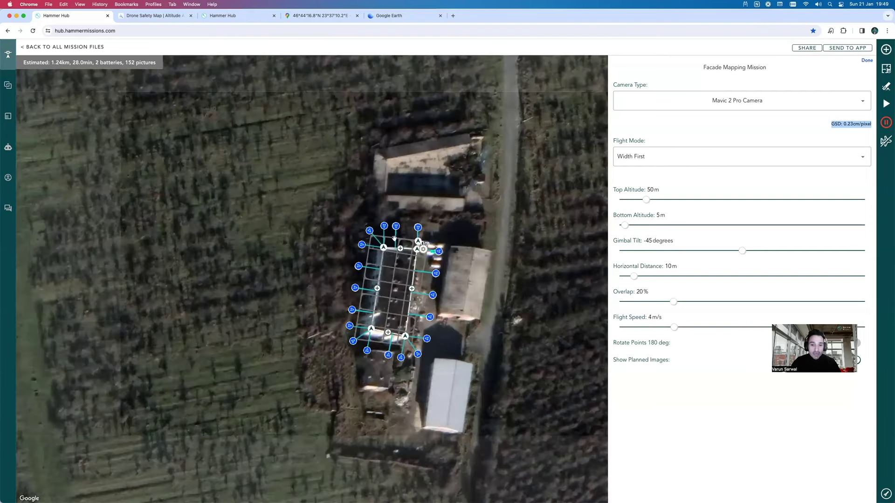
{"action": "scroll", "coordinate": [394, 238], "scroll_direction": "up", "scroll_amount": 3}
{"action": "left_click_drag", "start_coordinate": [449, 229], "coordinate": [434, 220]}
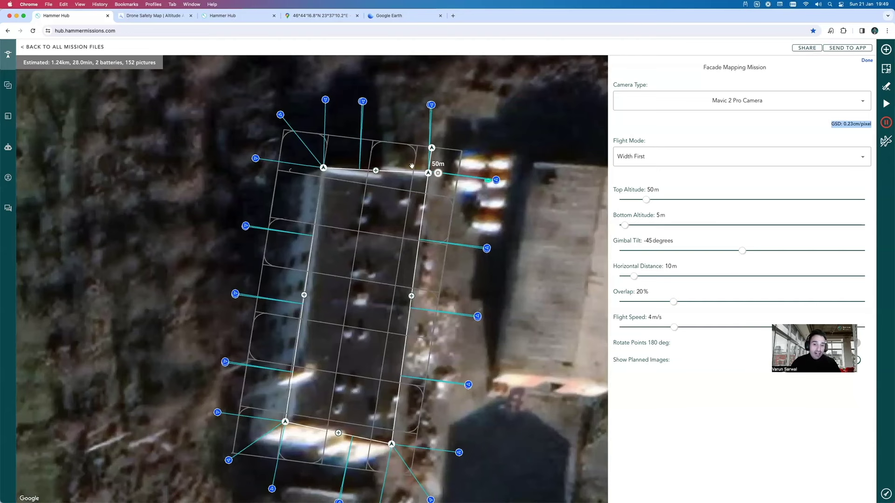
{"action": "left_click_drag", "start_coordinate": [391, 212], "coordinate": [401, 181]}
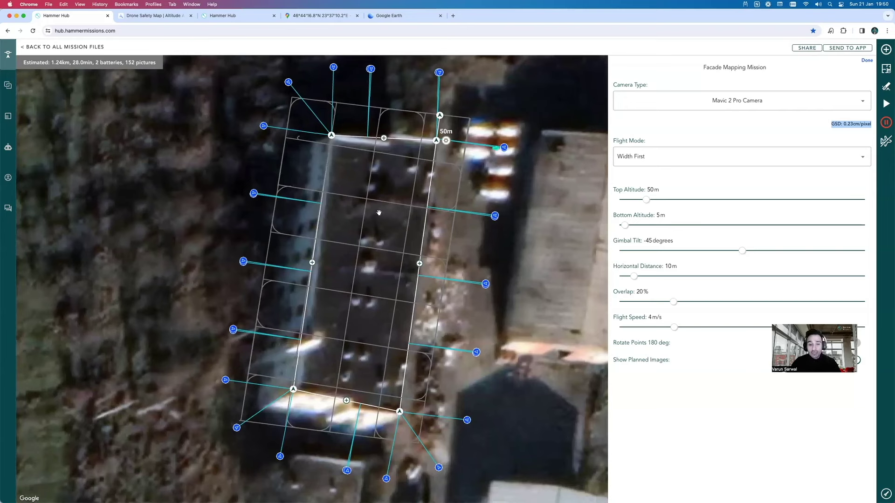
{"action": "left_click", "coordinate": [638, 292]}
{"action": "type", "text": "5"}
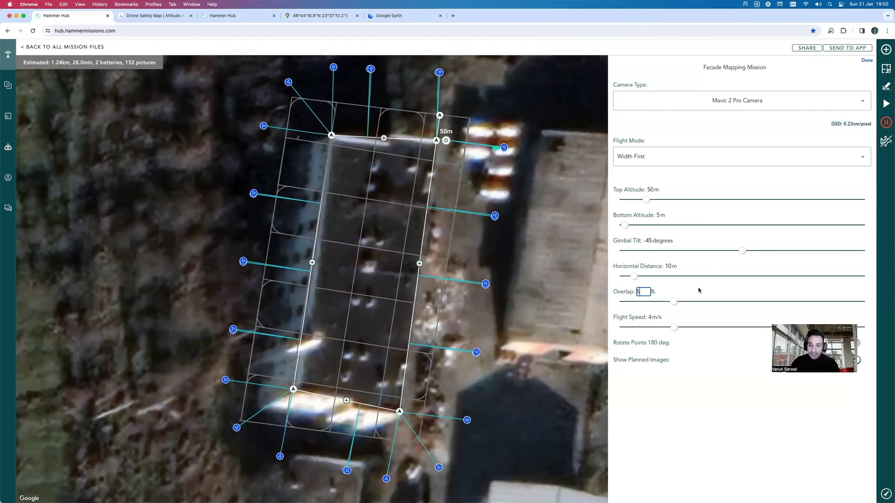
{"action": "type", "text": "0"}
{"action": "key", "text": "Return"}
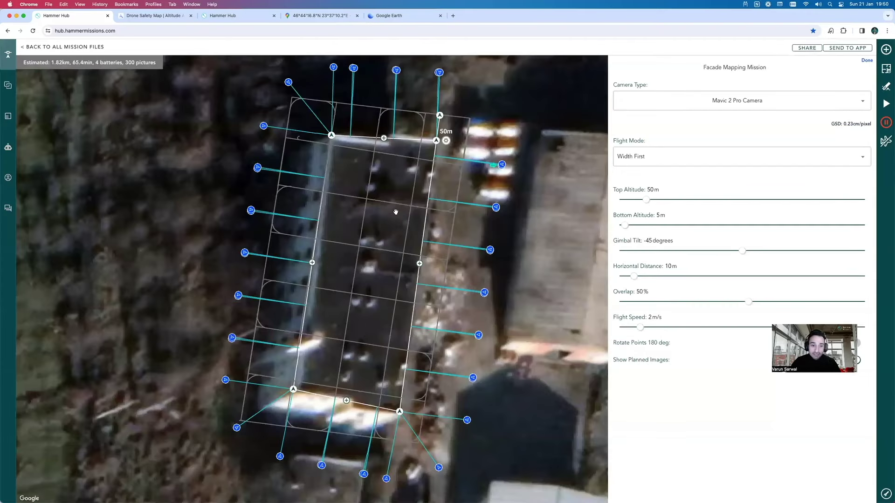
Review the updated estimate: 300 pictures, 4 batteries, 65.4 minutes at 2 m/s.
{"action": "left_click_drag", "start_coordinate": [396, 212], "coordinate": [380, 211]}
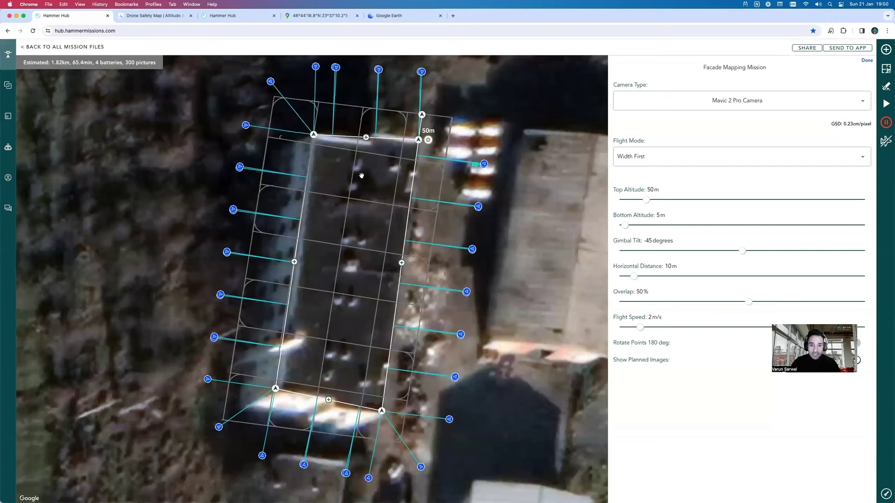
{"action": "left_click_drag", "start_coordinate": [134, 62], "coordinate": [131, 61]}
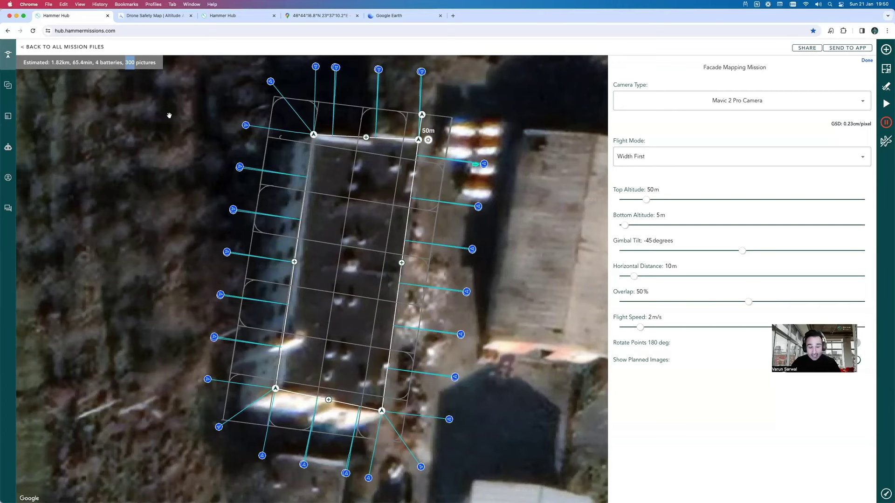
{"action": "left_click_drag", "start_coordinate": [344, 174], "coordinate": [355, 173]}
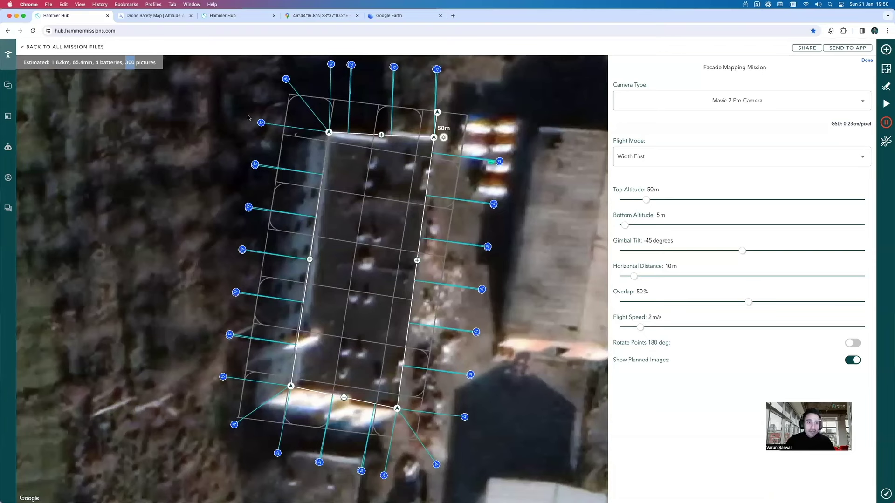
Set the facade mission's bottom altitude back to 10 m.
{"action": "left_click_drag", "start_coordinate": [73, 63], "coordinate": [93, 65]}
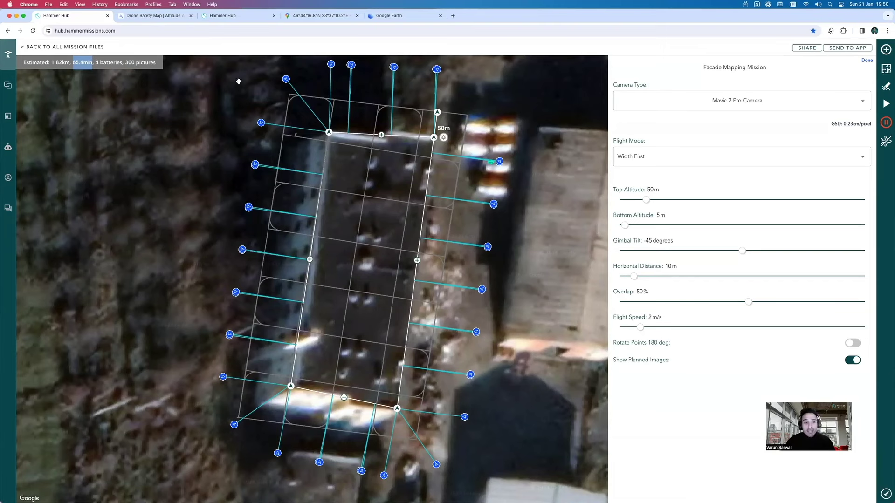
{"action": "left_click", "coordinate": [646, 177]}
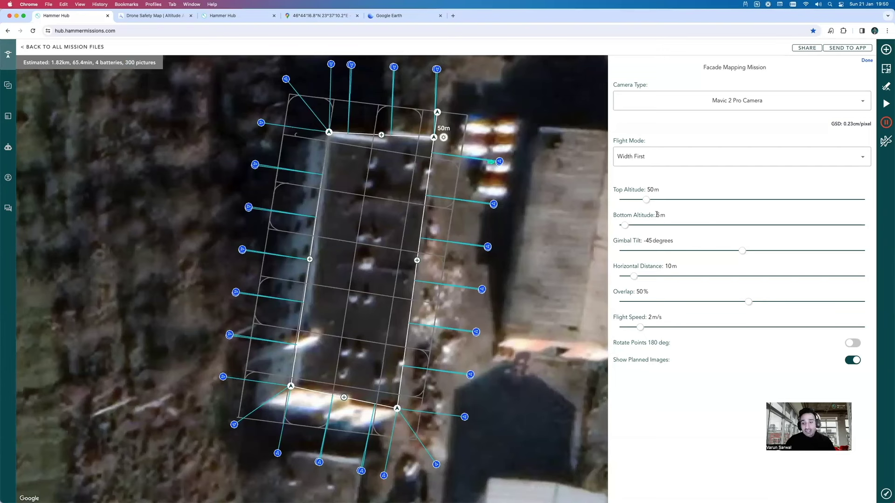
{"action": "left_click", "coordinate": [657, 216]}
{"action": "type", "text": "10"}
{"action": "key", "text": "Return"}
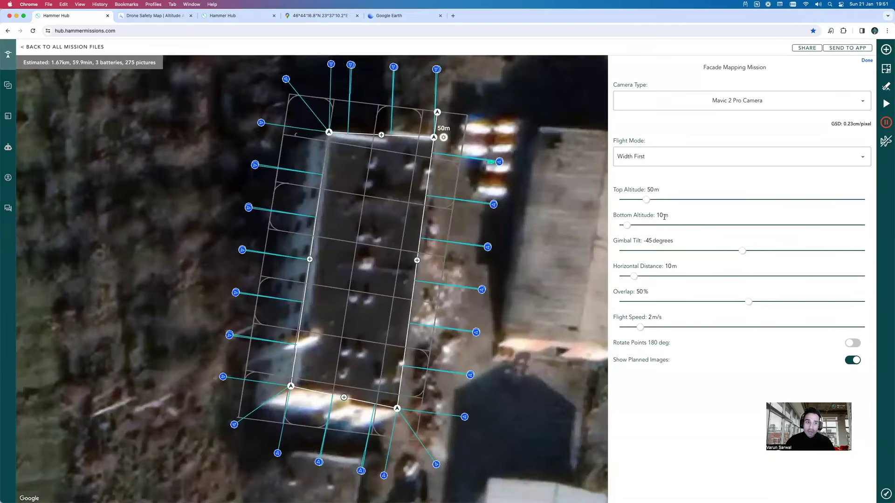
Lower the top altitude to 30 m, dropping the 275-picture estimate to 150.
{"action": "double_click", "coordinate": [131, 62]}
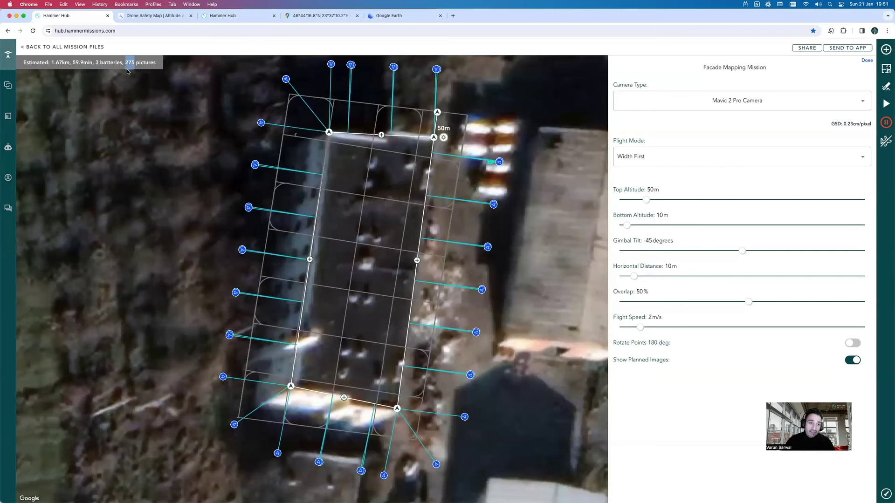
{"action": "double_click", "coordinate": [145, 62]}
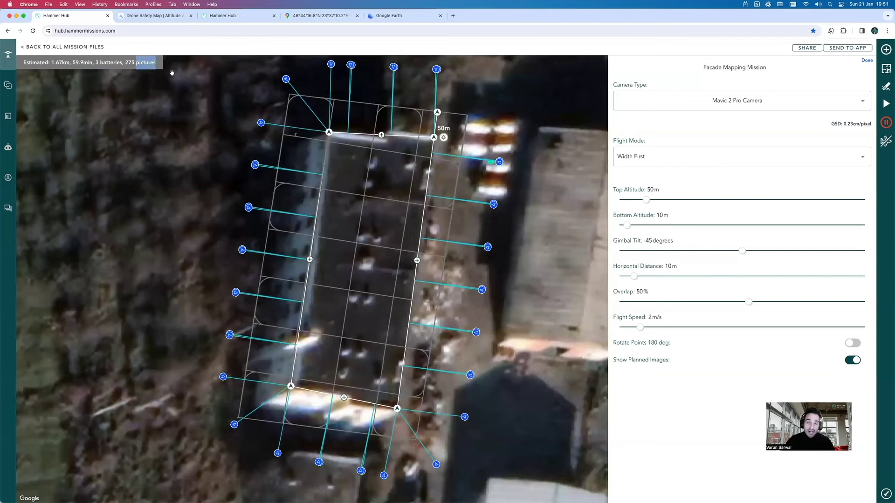
{"action": "left_click", "coordinate": [649, 189]}
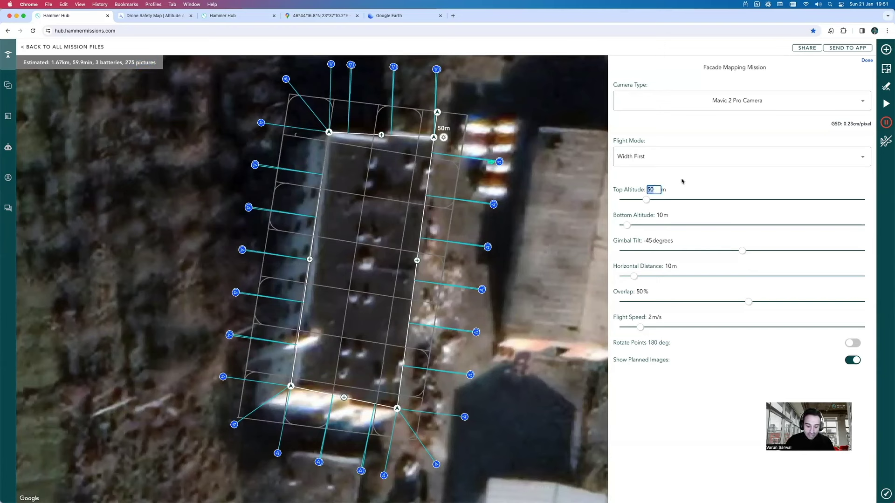
{"action": "type", "text": "30"}
{"action": "key", "text": "Return"}
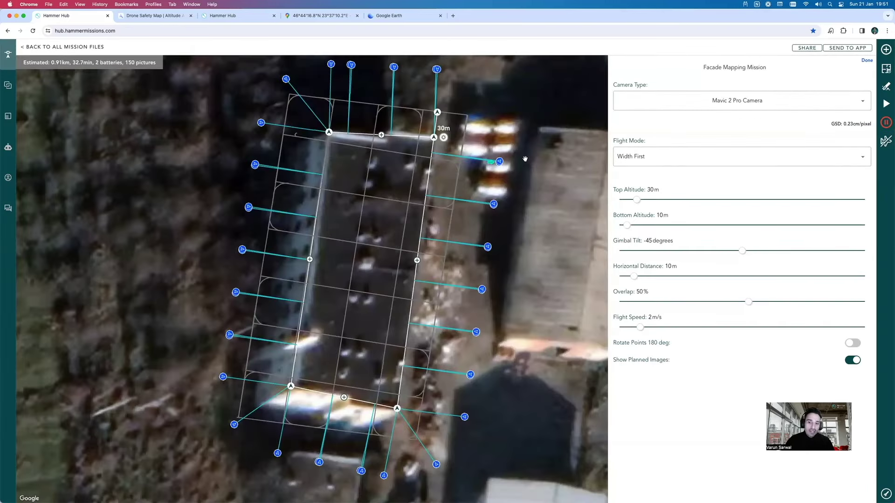
Note the new 150-picture count and close the mission settings panel.
{"action": "double_click", "coordinate": [129, 62]}
{"action": "left_click_drag", "start_coordinate": [511, 129], "coordinate": [494, 129]}
{"action": "scroll", "coordinate": [503, 135], "scroll_direction": "down", "scroll_amount": 2}
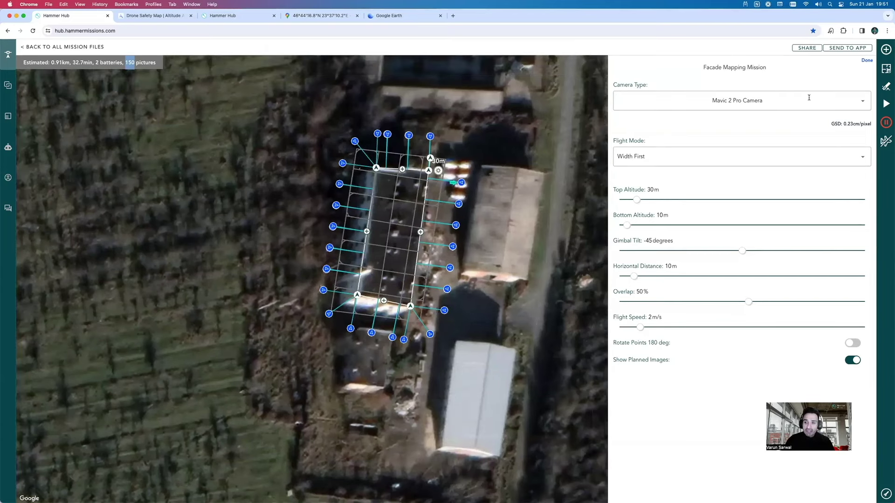
{"action": "left_click_drag", "start_coordinate": [575, 193], "coordinate": [561, 211]}
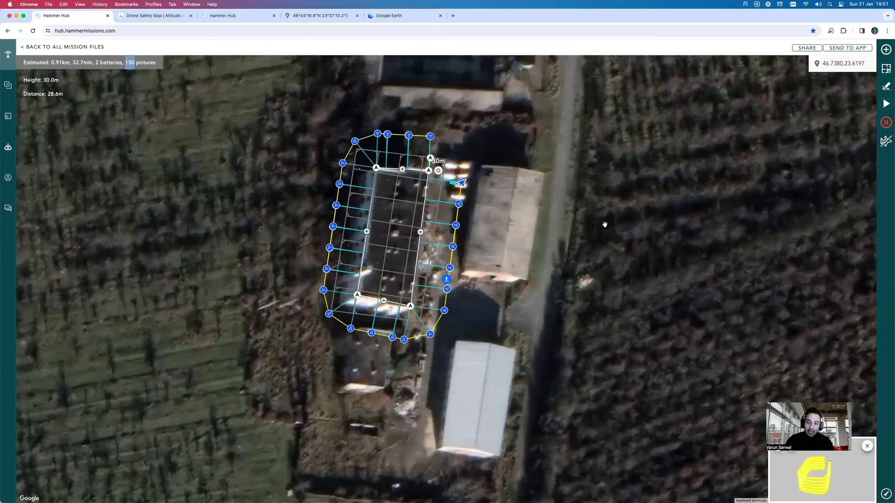
Show the flight path in 3-D and orbit around the building's stacked loops.
{"action": "mouse_move", "coordinate": [780, 447]}
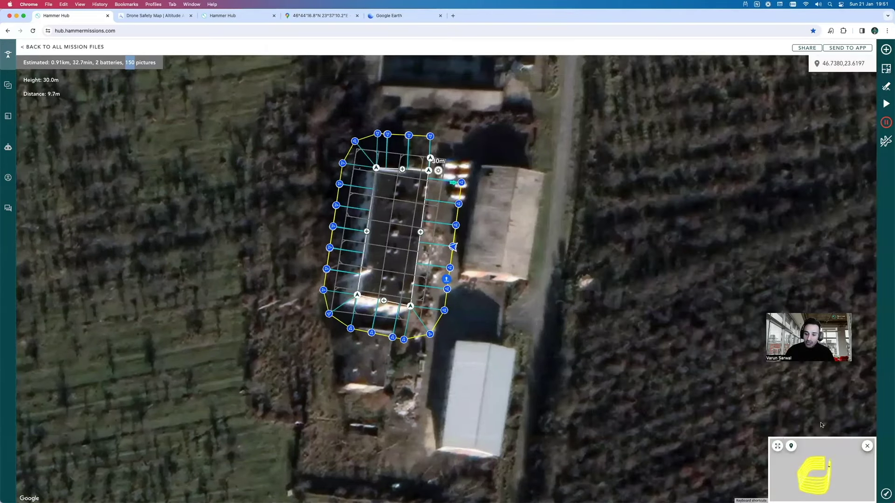
{"action": "left_click", "coordinate": [778, 446]}
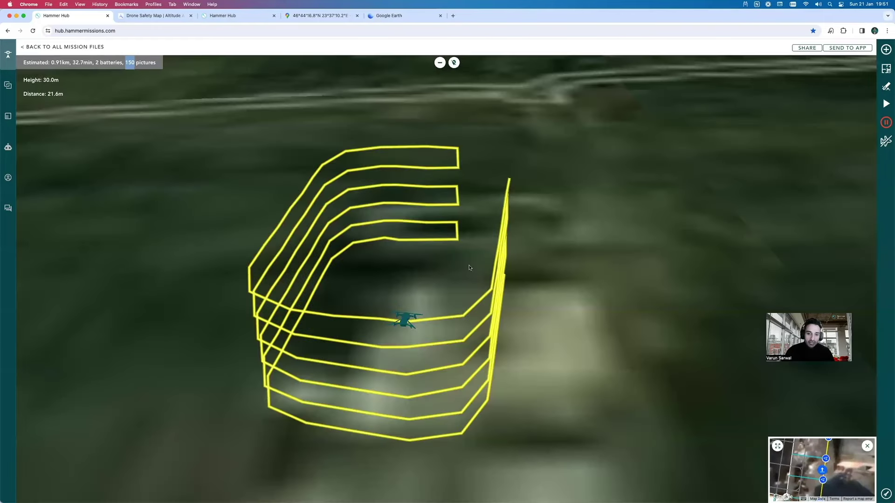
{"action": "left_click_drag", "start_coordinate": [469, 267], "coordinate": [524, 266]}
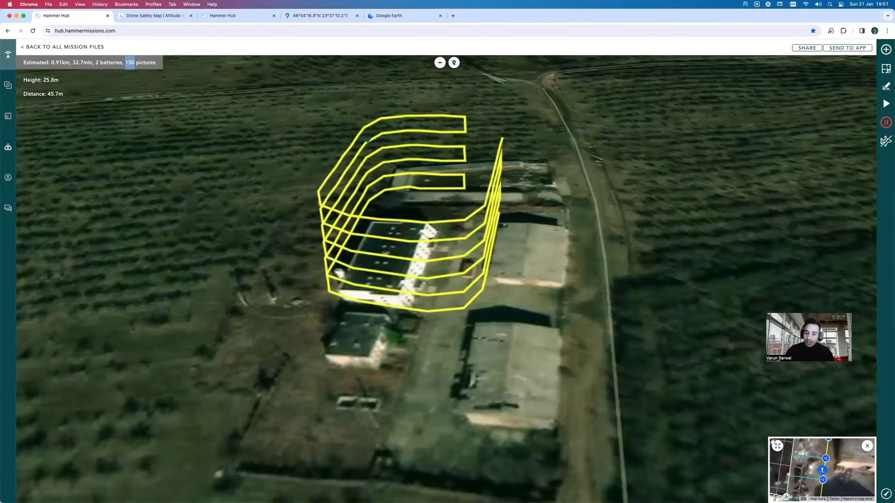
Swap back to the 2-D map, zooming and panning to centre the building.
{"action": "left_click", "coordinate": [776, 446]}
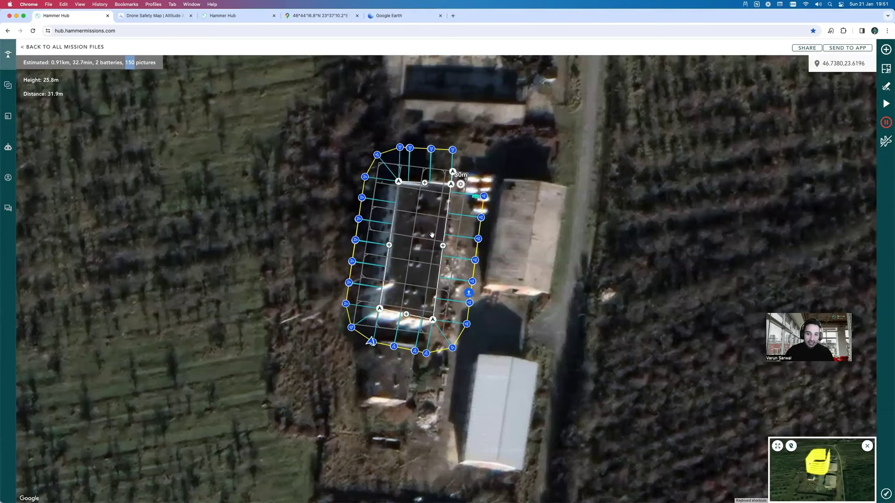
{"action": "scroll", "coordinate": [435, 233], "scroll_direction": "up", "scroll_amount": 2}
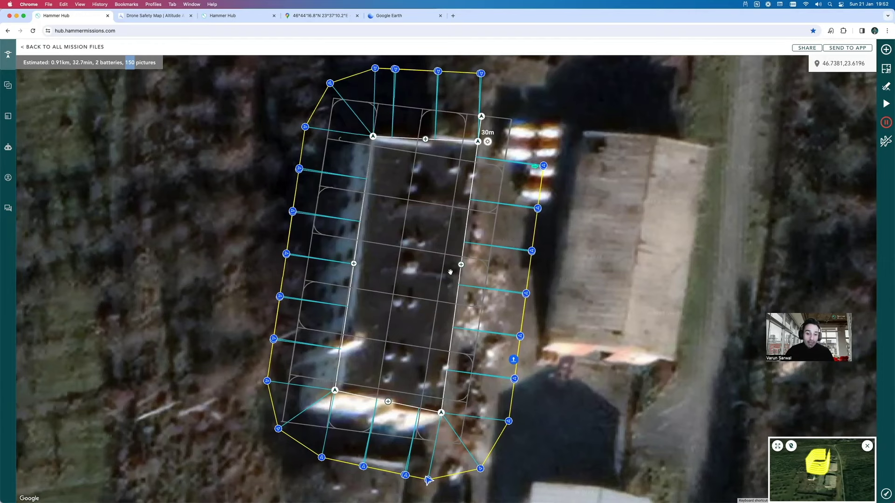
{"action": "left_click_drag", "start_coordinate": [427, 281], "coordinate": [396, 345]}
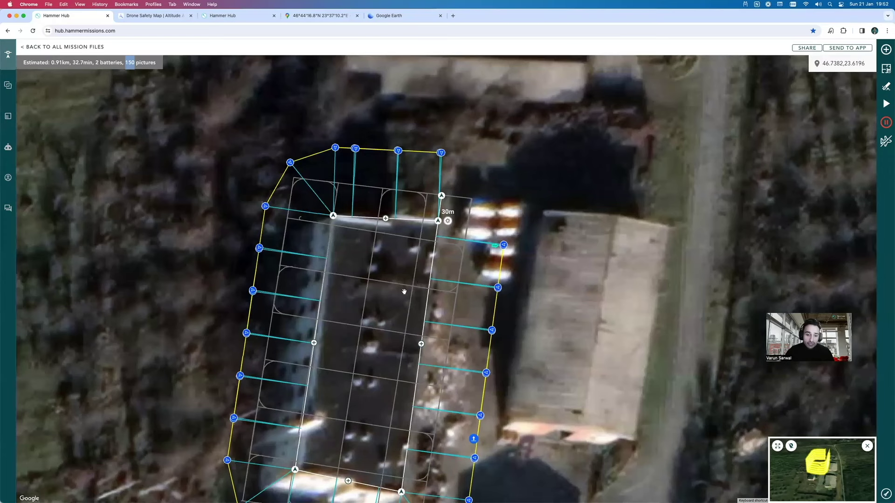
Set the facade mission's top altitude to 25 m, after first trying 20, for a 27.2 min, 125-picture estimate.
{"action": "left_click_drag", "start_coordinate": [404, 293], "coordinate": [393, 339]}
{"action": "left_click", "coordinate": [380, 269]}
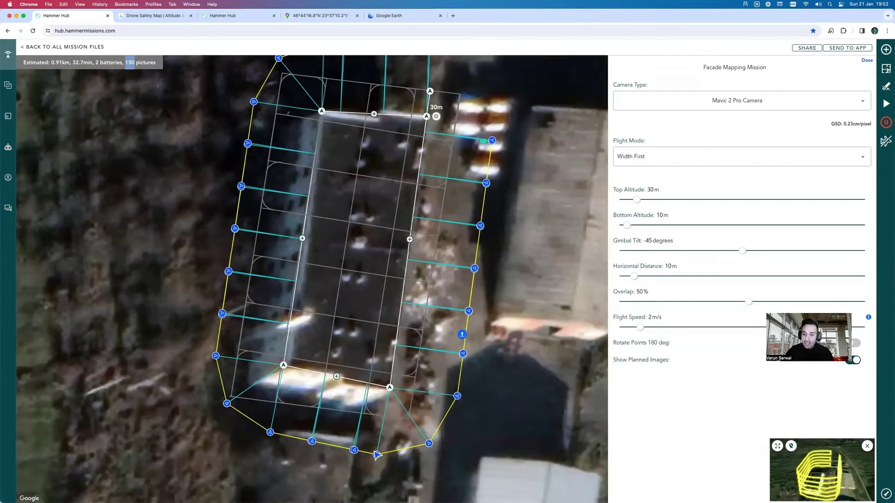
{"action": "left_click_drag", "start_coordinate": [806, 336], "coordinate": [735, 424]}
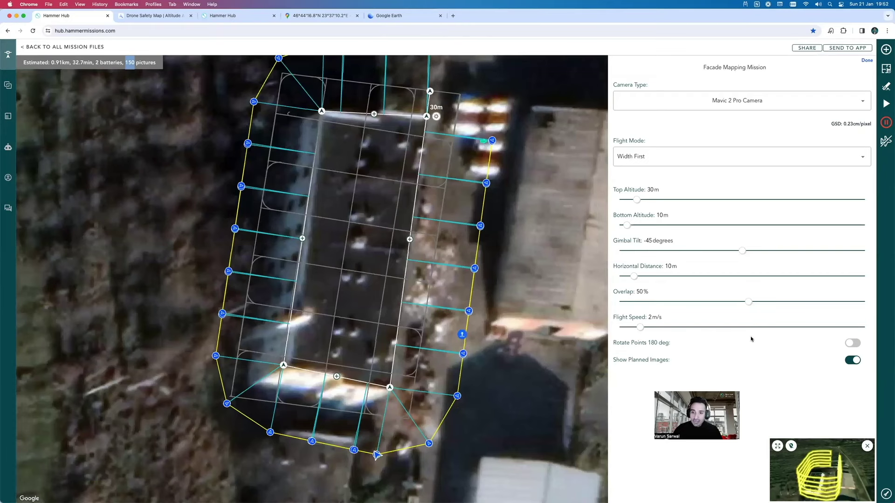
{"action": "double_click", "coordinate": [650, 190]}
{"action": "type", "text": "20"}
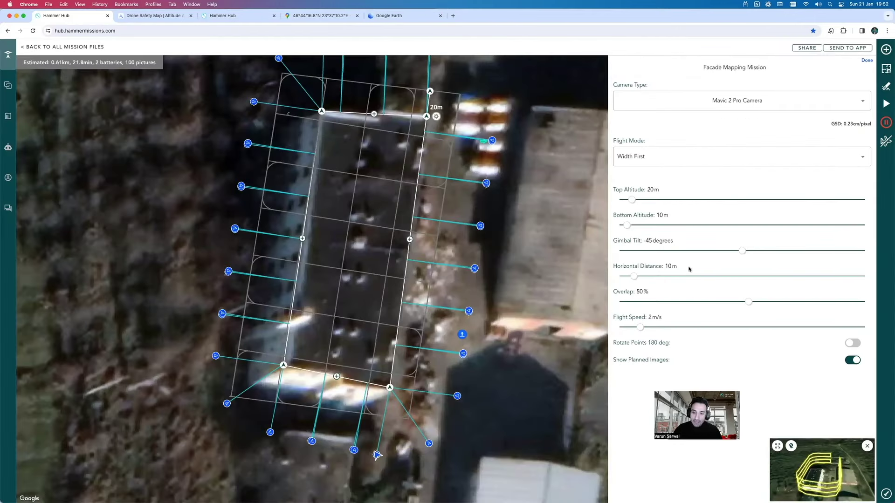
{"action": "double_click", "coordinate": [650, 190]}
{"action": "type", "text": "2"}
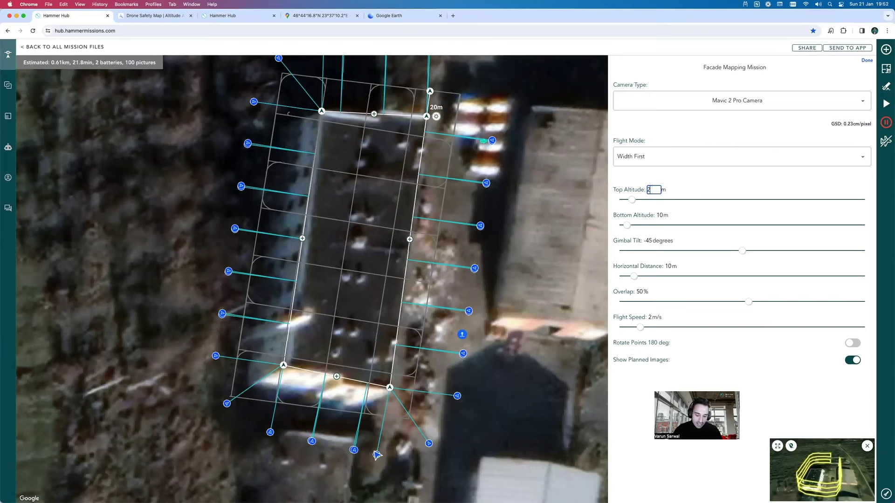
{"action": "type", "text": "5"}
{"action": "left_click", "coordinate": [680, 191]}
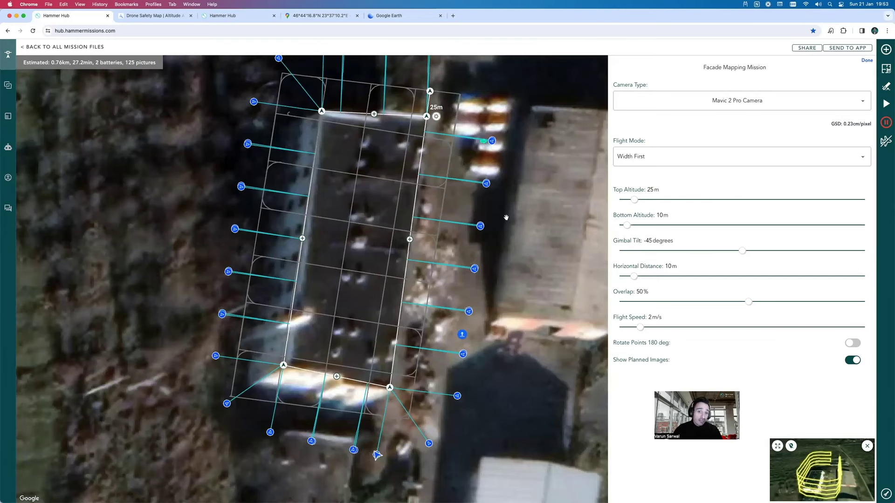
{"action": "scroll", "coordinate": [507, 219], "scroll_direction": "up", "scroll_amount": 2}
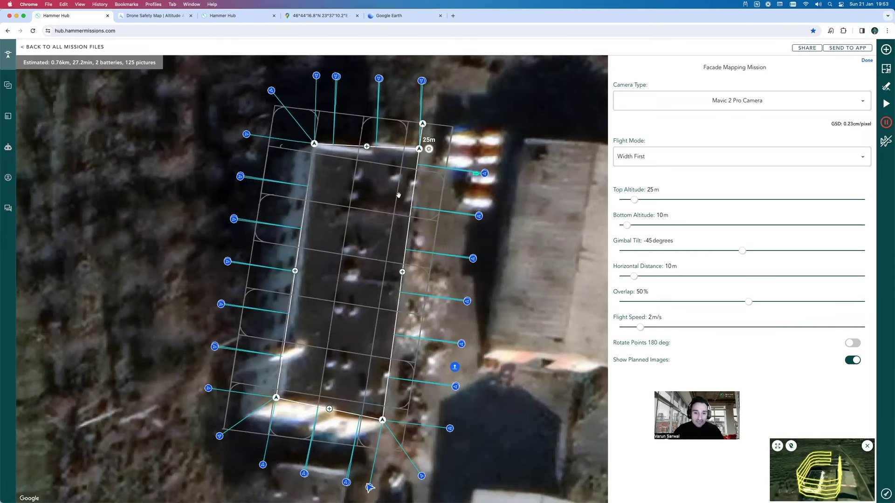
Nudge the outline's top-right corner slightly to the right, updating the estimate to 27.3 min.
{"action": "left_click_drag", "start_coordinate": [398, 195], "coordinate": [403, 192]}
{"action": "scroll", "coordinate": [398, 181], "scroll_direction": "down", "scroll_amount": 3}
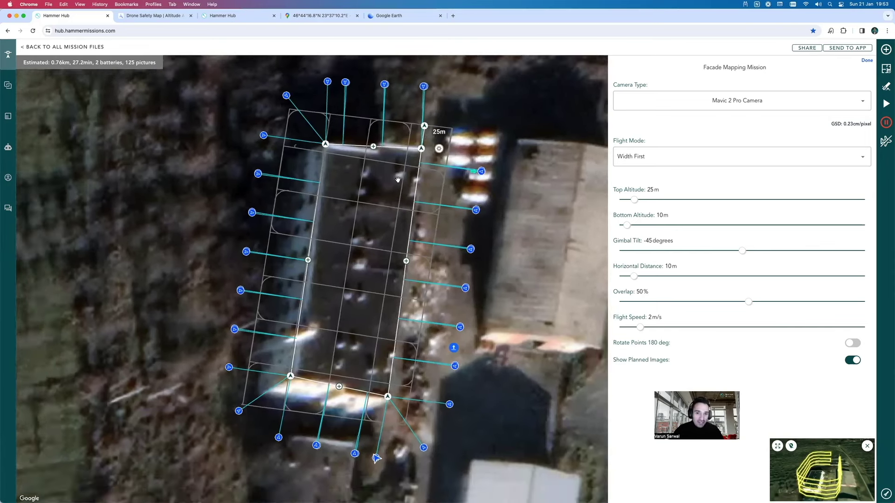
{"action": "scroll", "coordinate": [387, 196], "scroll_direction": "up", "scroll_amount": 2}
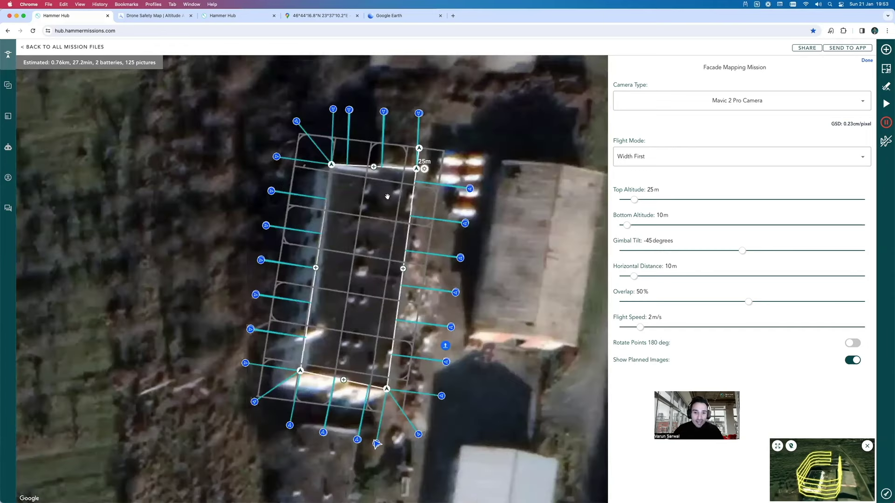
{"action": "scroll", "coordinate": [386, 196], "scroll_direction": "up", "scroll_amount": 1}
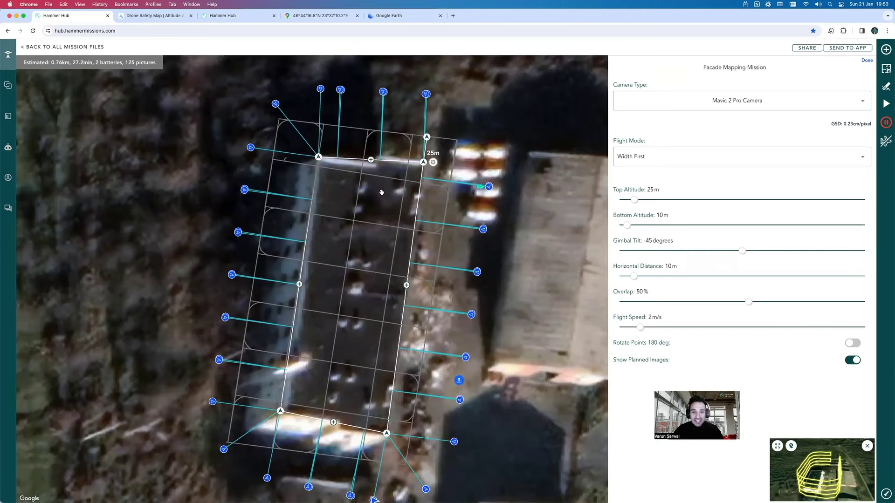
{"action": "scroll", "coordinate": [381, 192], "scroll_direction": "down", "scroll_amount": 1}
{"action": "scroll", "coordinate": [382, 192], "scroll_direction": "down", "scroll_amount": 2}
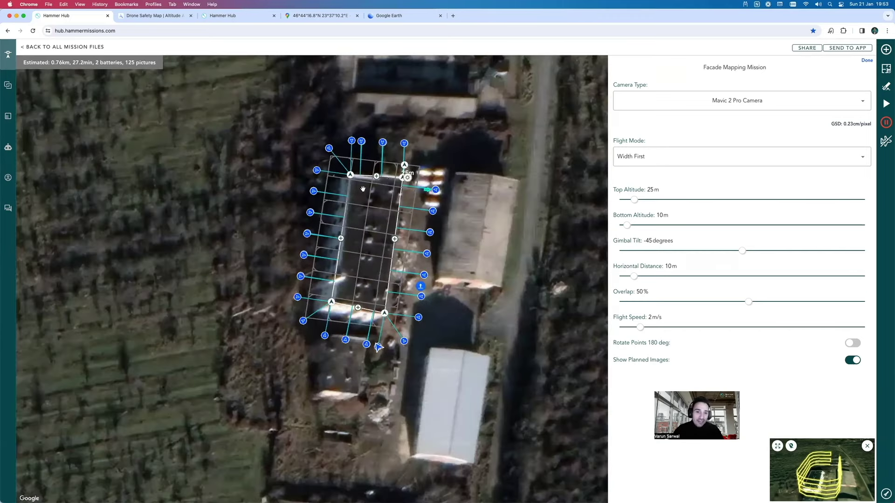
{"action": "scroll", "coordinate": [363, 189], "scroll_direction": "up", "scroll_amount": 2}
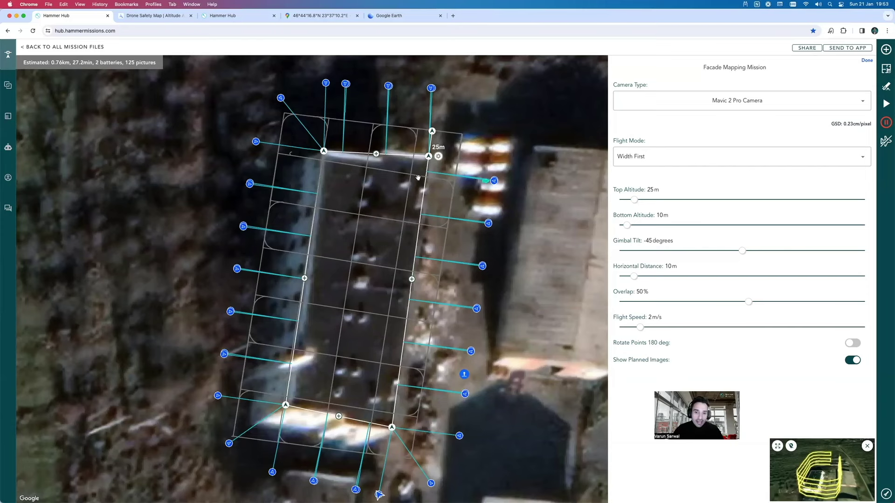
{"action": "left_click_drag", "start_coordinate": [405, 178], "coordinate": [337, 192]}
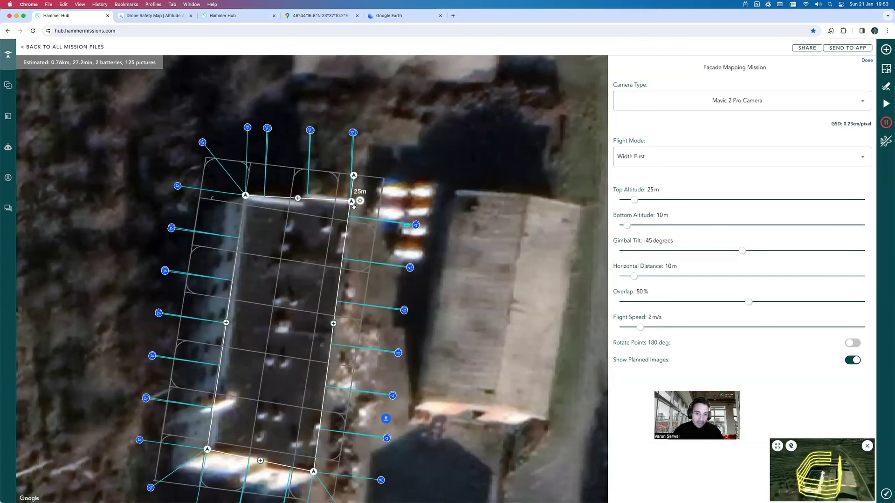
{"action": "left_click_drag", "start_coordinate": [355, 205], "coordinate": [357, 204]}
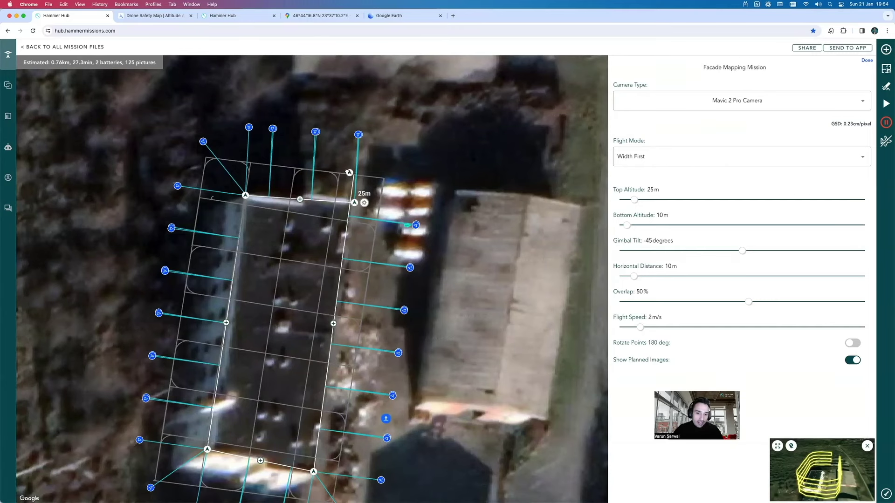
Add a top-edge vertex linked to the top-right corner and drag it toward that corner, reaching 145 pictures.
{"action": "left_click", "coordinate": [296, 167]}
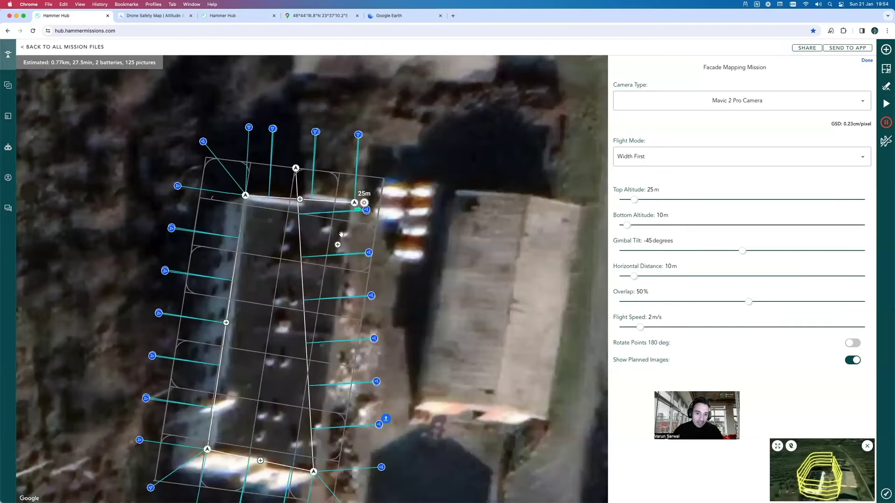
{"action": "left_click", "coordinate": [356, 198]}
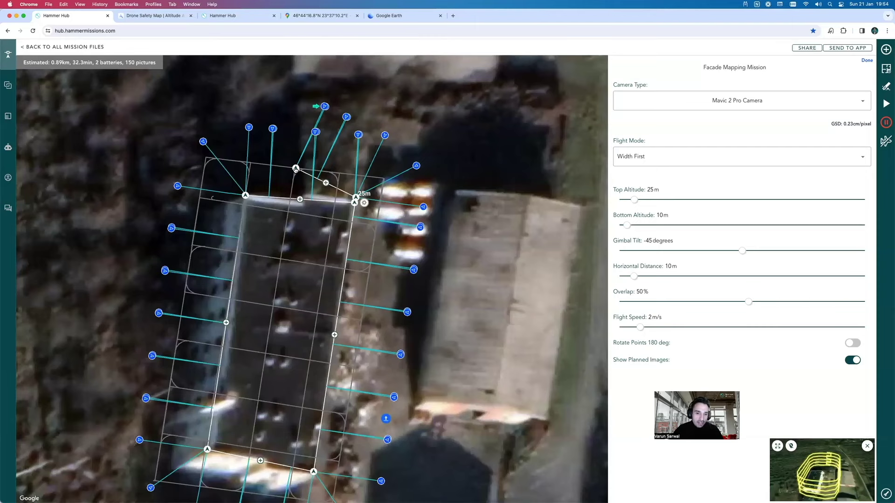
{"action": "left_click_drag", "start_coordinate": [295, 169], "coordinate": [294, 185]}
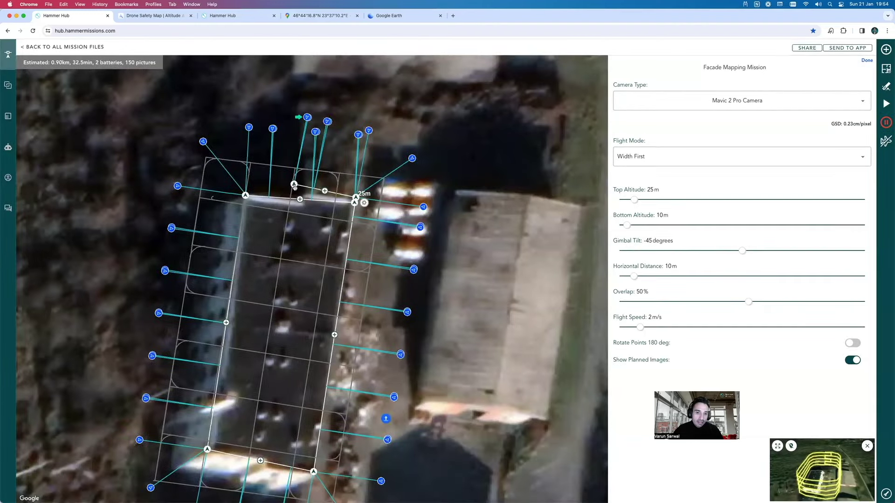
{"action": "left_click_drag", "start_coordinate": [294, 184], "coordinate": [341, 196]}
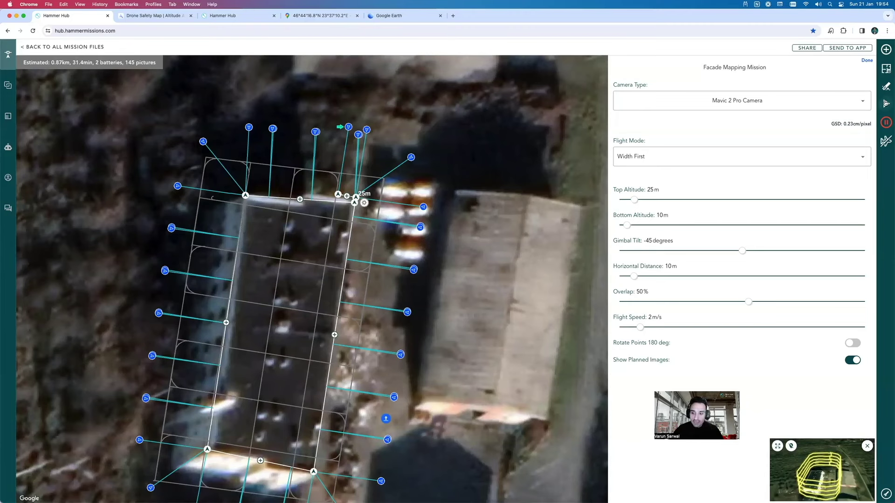
Preview the simulated flight in 3D, then close the settings to show the 0.87 km, 145-picture mission map.
{"action": "left_click", "coordinate": [886, 103]}
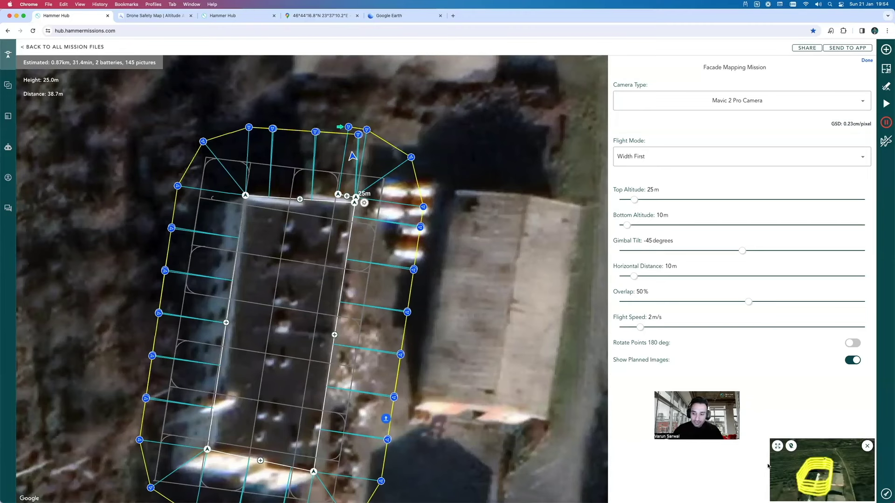
{"action": "left_click", "coordinate": [776, 446]}
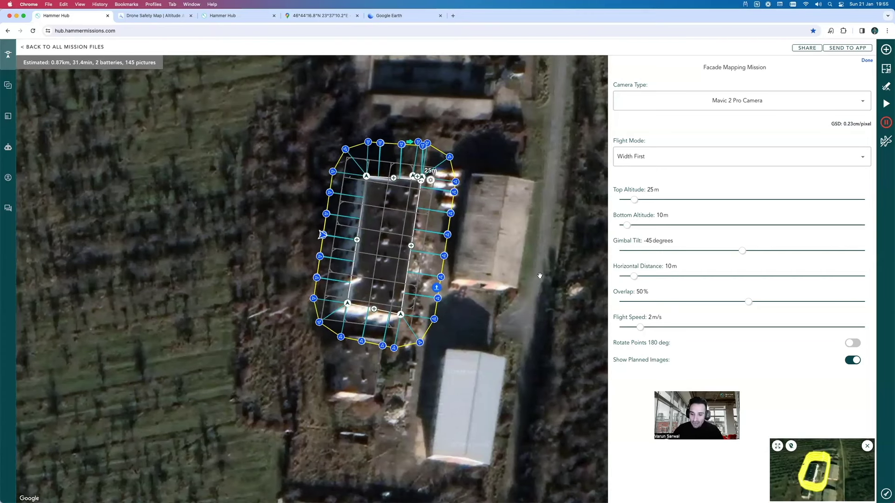
{"action": "left_click", "coordinate": [867, 60]}
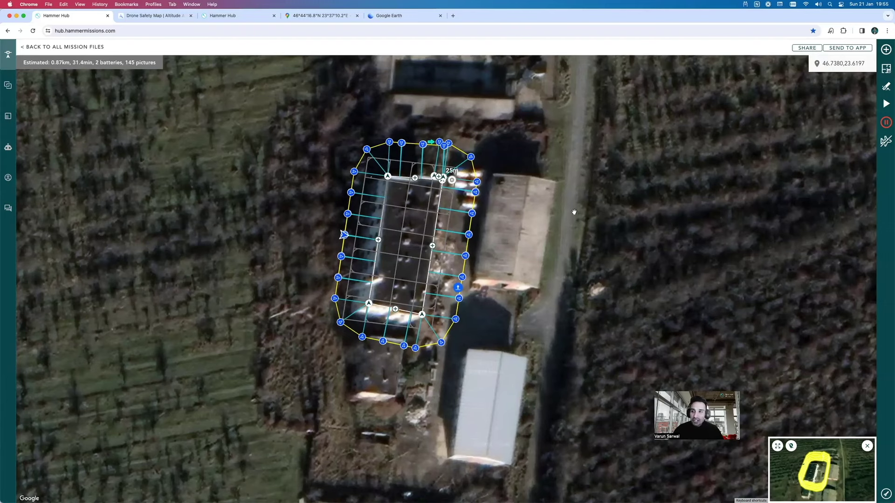
{"action": "left_click_drag", "start_coordinate": [542, 167], "coordinate": [559, 176]}
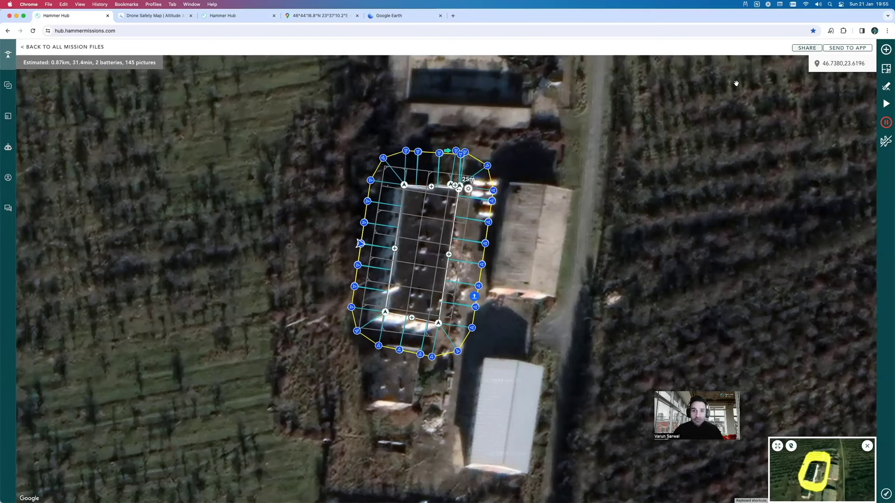
Review the Share and Send to App options without sharing the mission.
{"action": "left_click", "coordinate": [807, 48]}
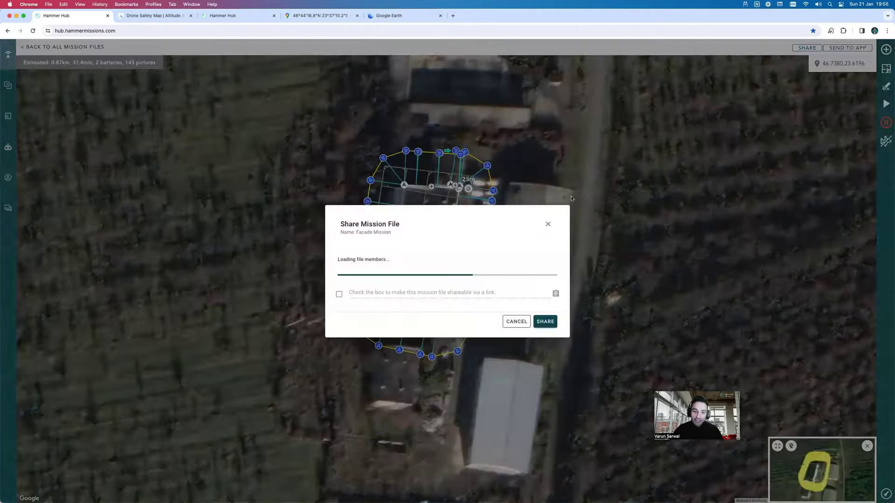
{"action": "left_click", "coordinate": [853, 53]}
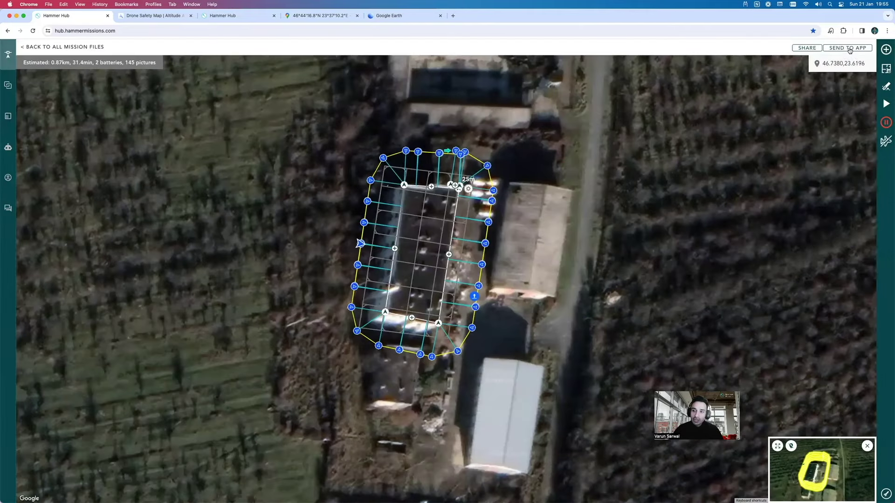
{"action": "left_click", "coordinate": [849, 49]}
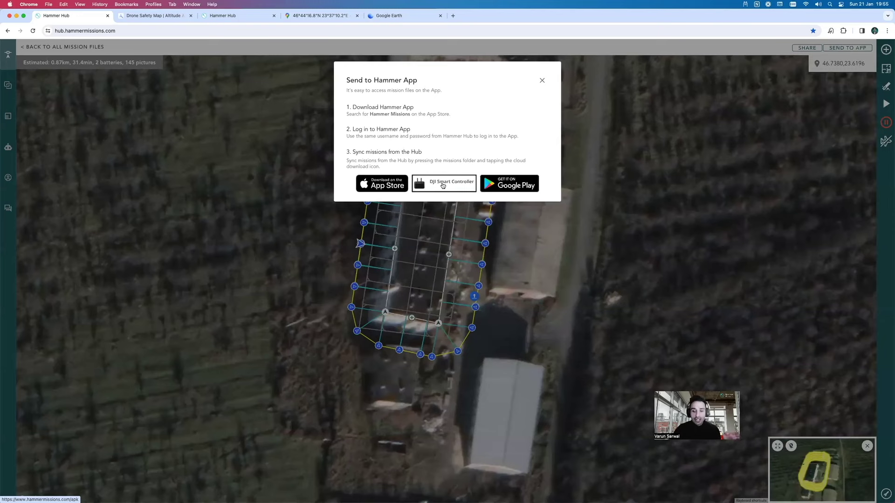
{"action": "left_click", "coordinate": [542, 80]}
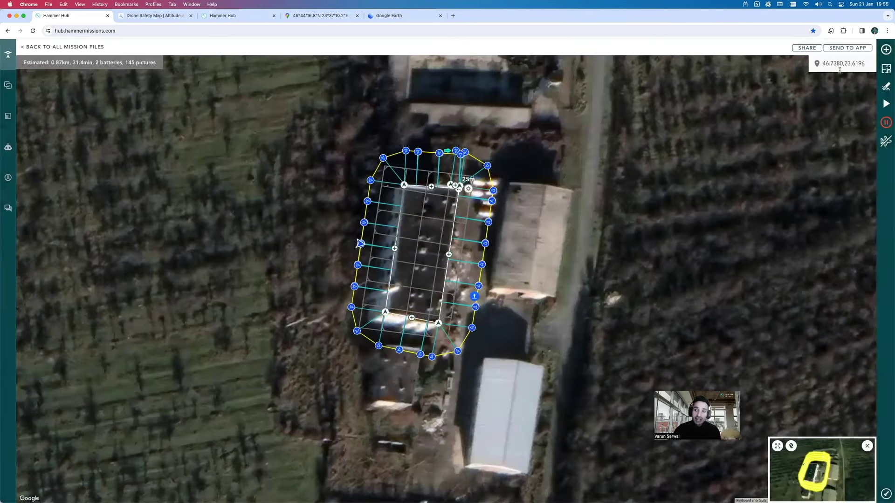
Open the DJI Smart Controller app download page in a new tab, then return to the mission map.
{"action": "left_click", "coordinate": [847, 48]}
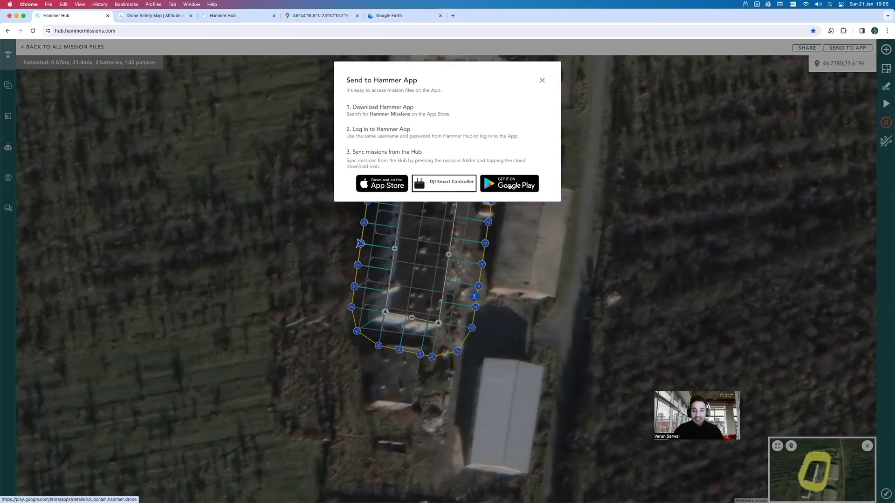
{"action": "left_click", "coordinate": [445, 183]}
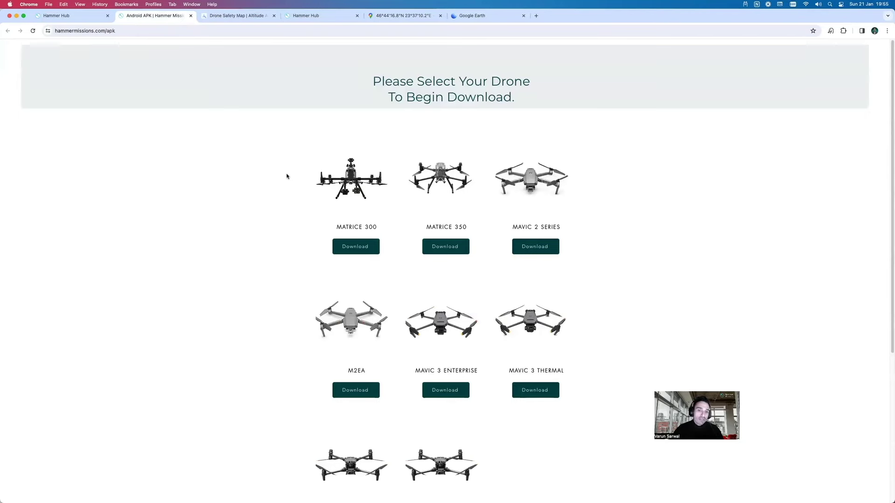
{"action": "scroll", "coordinate": [290, 173], "scroll_direction": "down", "scroll_amount": 6}
{"action": "scroll", "coordinate": [289, 170], "scroll_direction": "up", "scroll_amount": 6}
{"action": "left_click", "coordinate": [97, 17]}
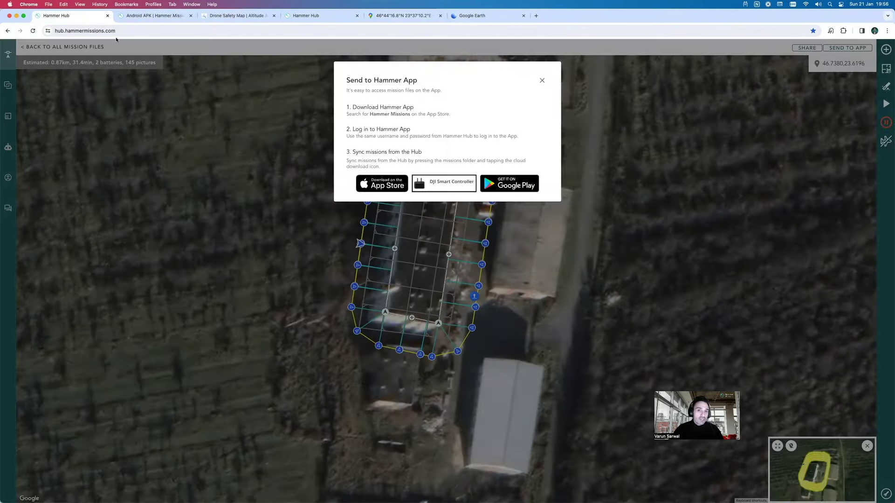
{"action": "left_click", "coordinate": [540, 81]}
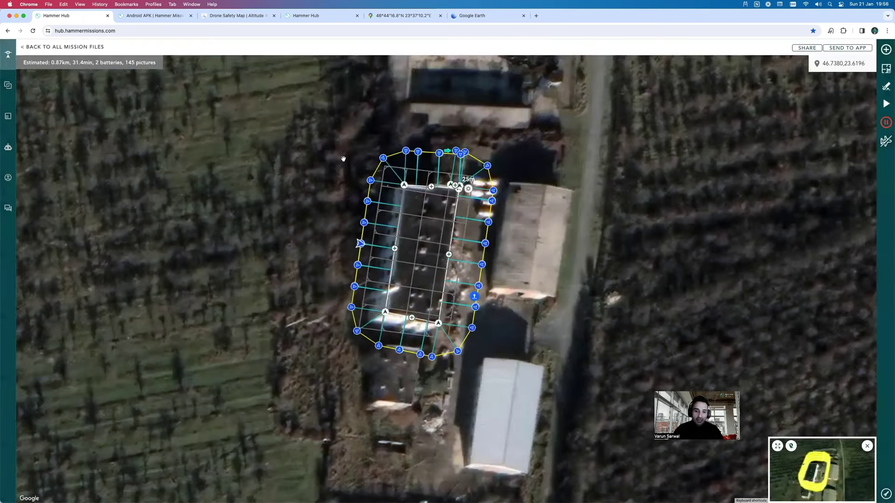
Set the roof mission's shutter speed to 1/3200 and ground offset to 16.0 m.
{"action": "scroll", "coordinate": [521, 289], "scroll_direction": "right", "scroll_amount": 2}
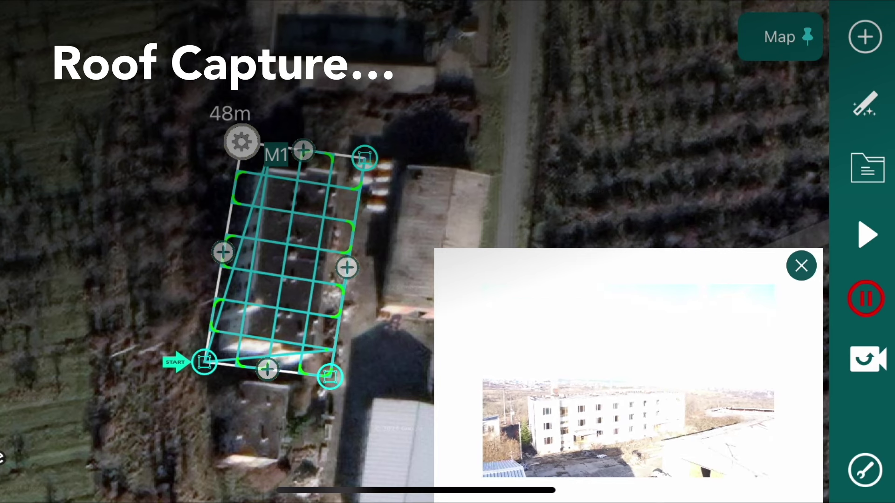
{"action": "scroll", "coordinate": [414, 419], "scroll_direction": "down", "scroll_amount": 5}
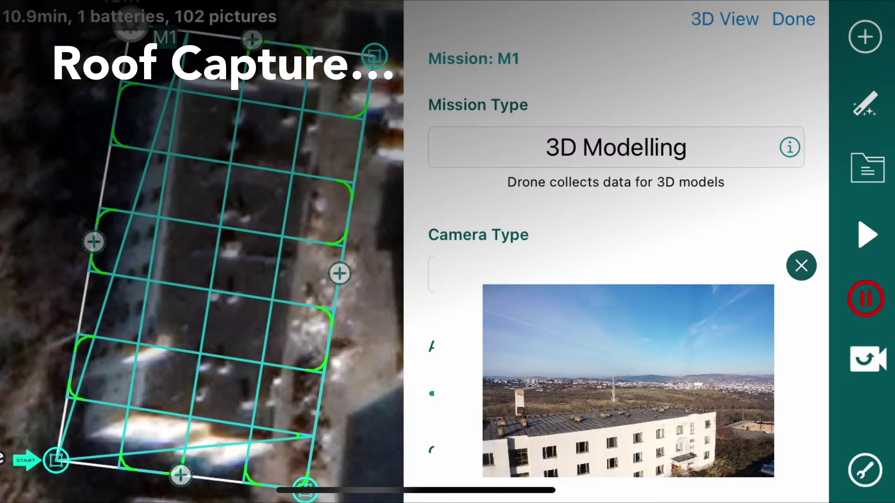
{"action": "scroll", "coordinate": [615, 140], "scroll_direction": "down", "scroll_amount": 3}
{"action": "scroll", "coordinate": [615, 139], "scroll_direction": "down", "scroll_amount": 3}
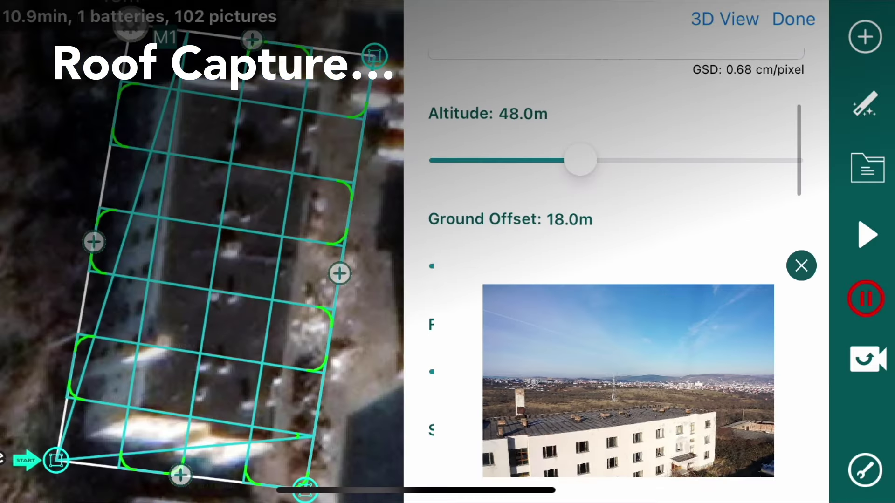
{"action": "left_click", "coordinate": [801, 266]}
{"action": "left_click_drag", "start_coordinate": [647, 252], "coordinate": [637, 252]}
{"action": "left_click", "coordinate": [569, 204]}
{"action": "type", "text": "16"}
{"action": "key", "text": "Return"}
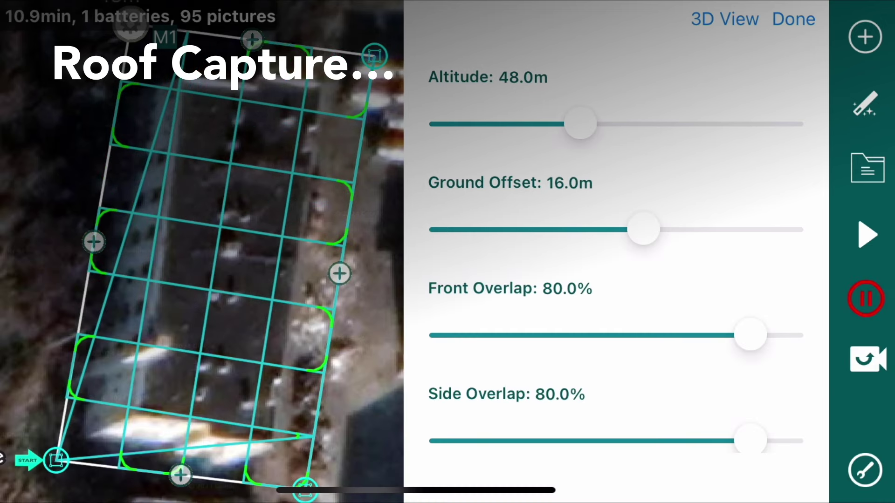
Finish editing and launch the 95-picture roof capture flight after passing pre-flight checks.
{"action": "left_click", "coordinate": [794, 19]}
{"action": "left_click", "coordinate": [867, 234]}
{"action": "left_click", "coordinate": [615, 450]}
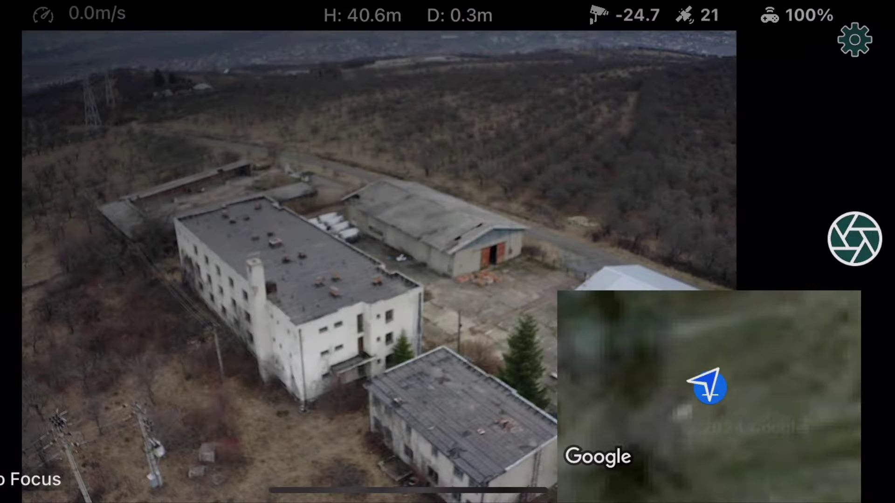
Switch the camera shutter speed to 1/200, then start the facade mission and fly after pre-flight checks.
{"action": "left_click", "coordinate": [854, 39]}
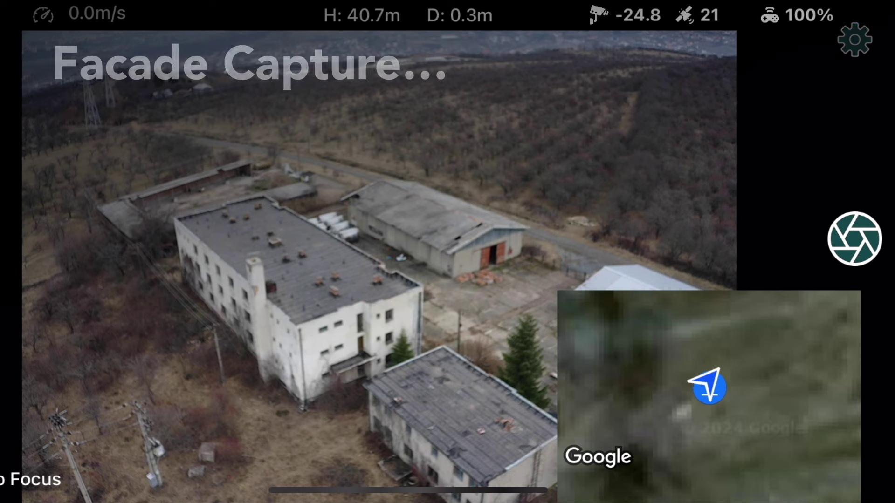
{"action": "scroll", "coordinate": [708, 187], "scroll_direction": "down", "scroll_amount": 2}
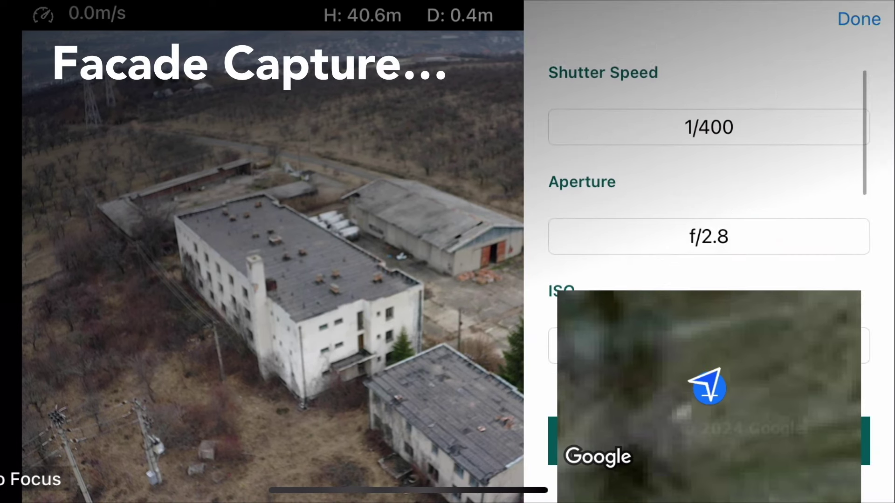
{"action": "left_click", "coordinate": [708, 149]}
{"action": "scroll", "coordinate": [408, 405], "scroll_direction": "down", "scroll_amount": 10}
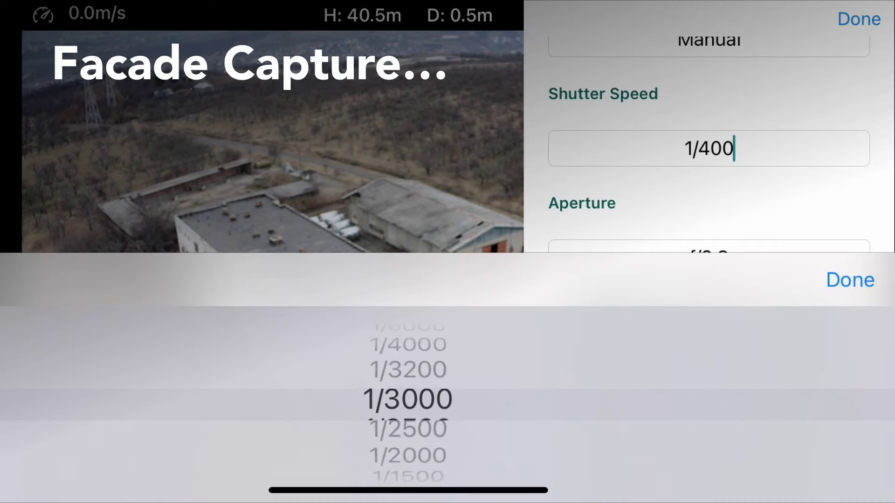
{"action": "scroll", "coordinate": [408, 404], "scroll_direction": "down", "scroll_amount": 7}
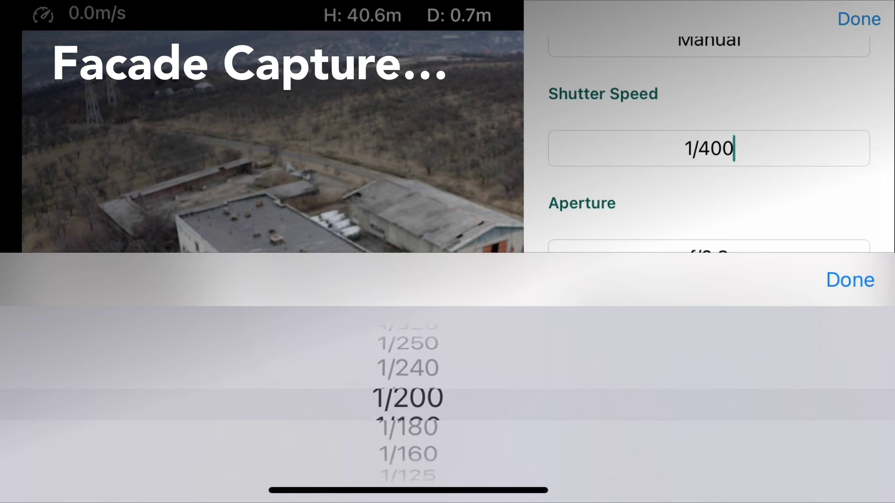
{"action": "left_click", "coordinate": [850, 280]}
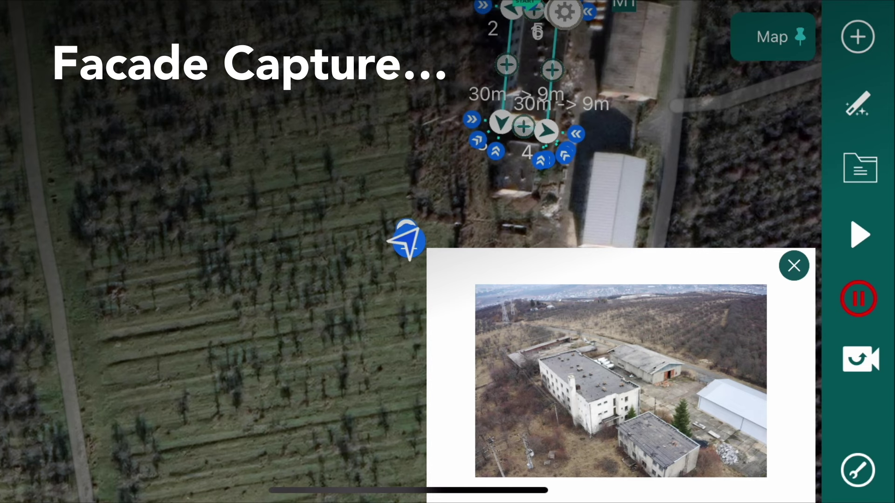
{"action": "left_click", "coordinate": [860, 234]}
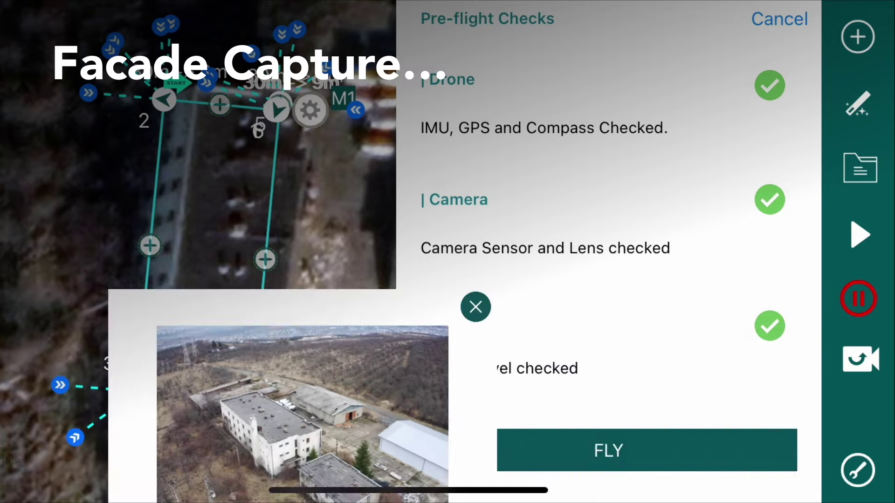
{"action": "left_click", "coordinate": [648, 450]}
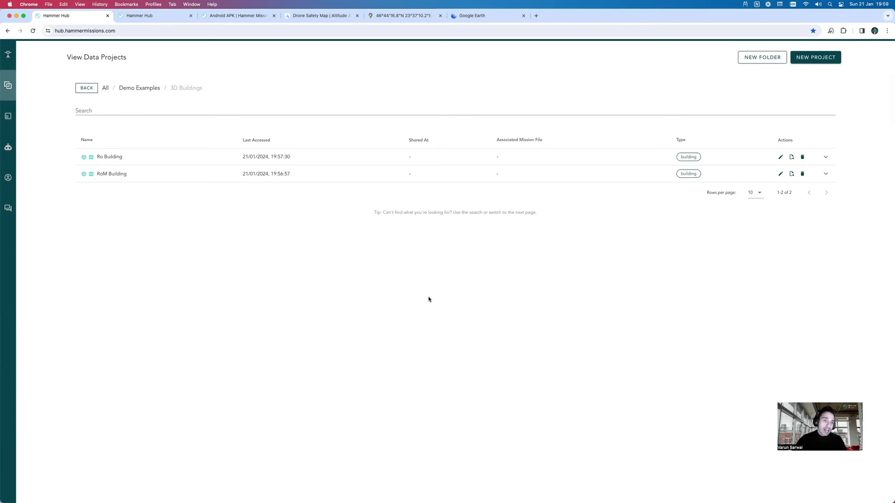
Create a new project named 'Ro Building' with its type set to building.
{"action": "mouse_move", "coordinate": [13, 80]}
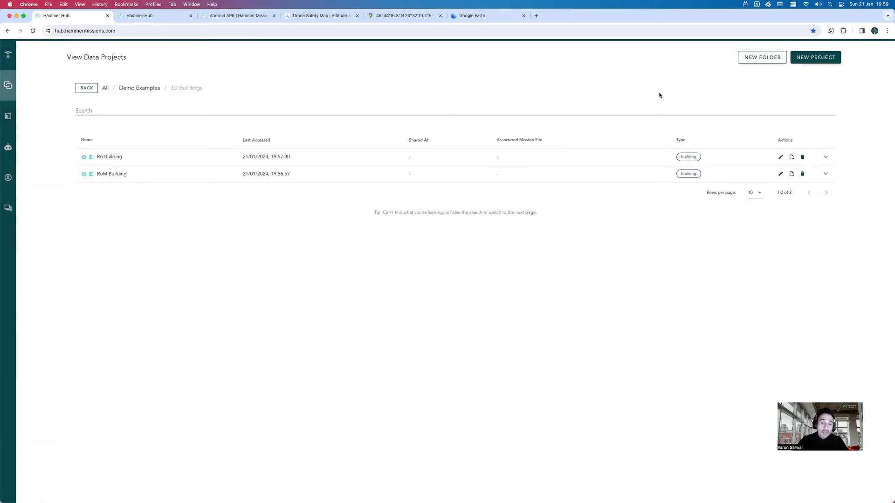
{"action": "left_click", "coordinate": [816, 58]}
{"action": "left_click", "coordinate": [256, 114]}
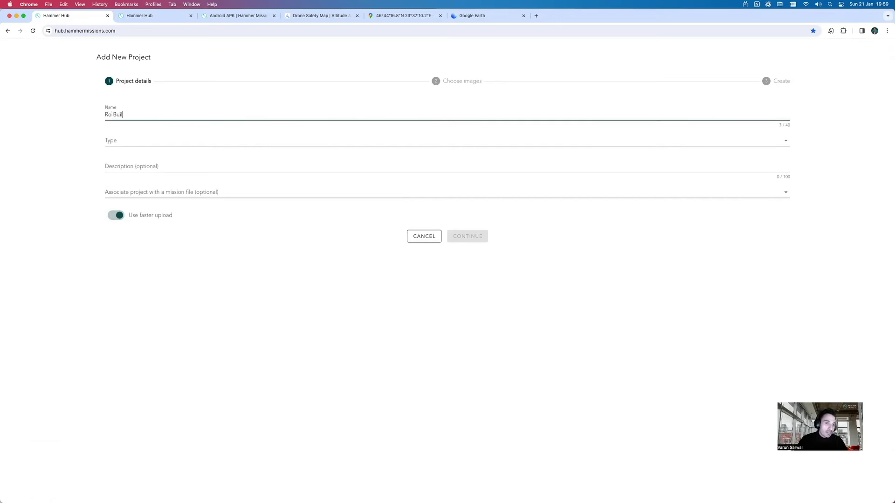
{"action": "left_click", "coordinate": [251, 142]}
{"action": "scroll", "coordinate": [201, 193], "scroll_direction": "down", "scroll_amount": 3}
{"action": "left_click", "coordinate": [176, 195]}
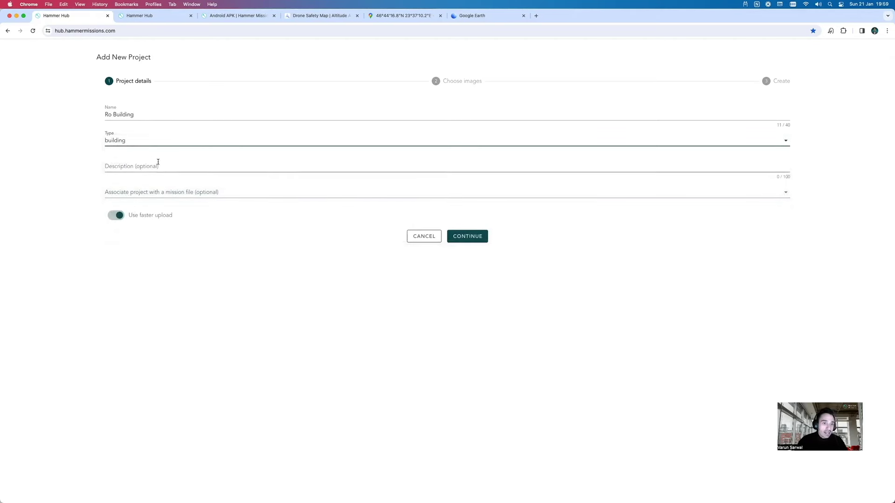
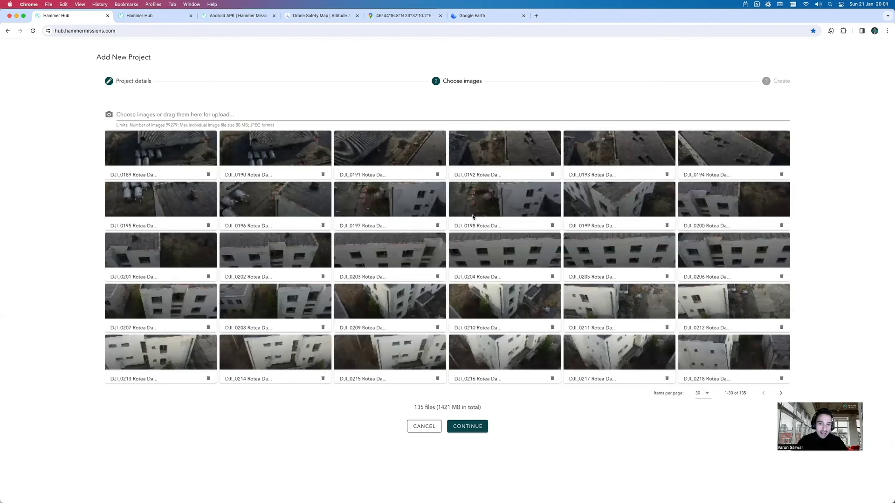
Page through the uploaded drone photos to the last page, go back one page, and continue.
{"action": "left_click", "coordinate": [781, 395]}
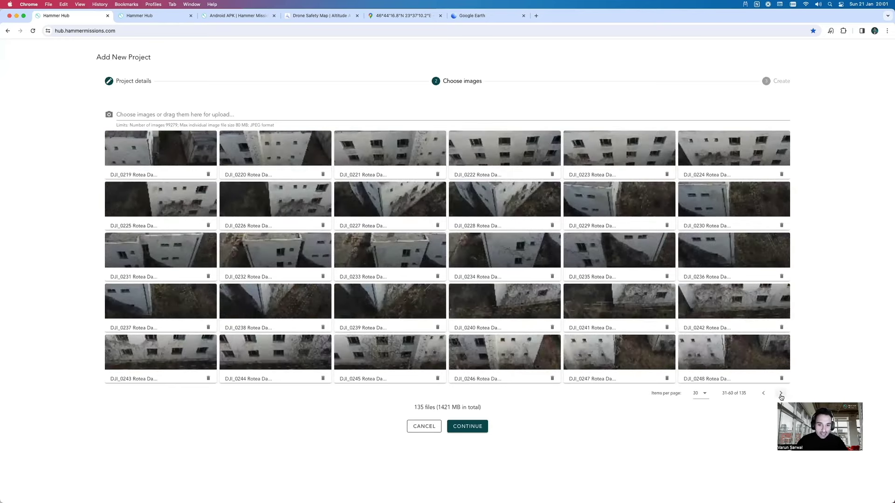
{"action": "left_click", "coordinate": [781, 395]}
{"action": "left_click", "coordinate": [781, 395]}
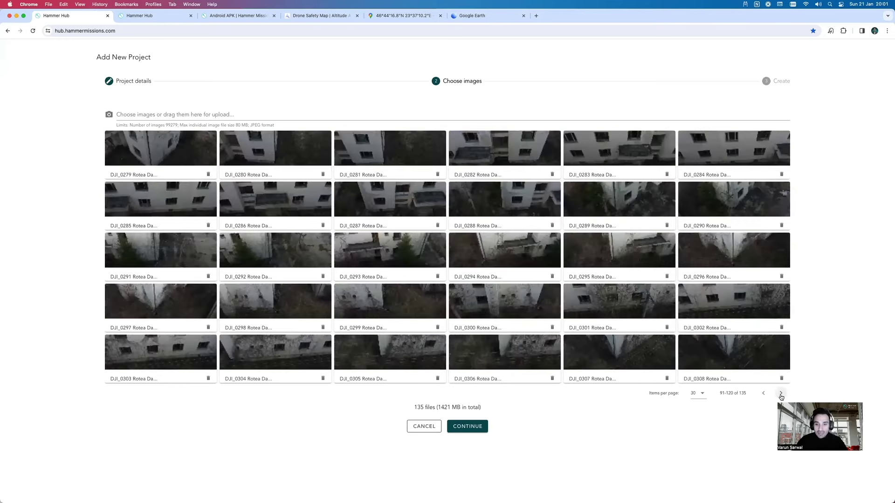
{"action": "left_click", "coordinate": [781, 395]}
{"action": "left_click", "coordinate": [763, 291]}
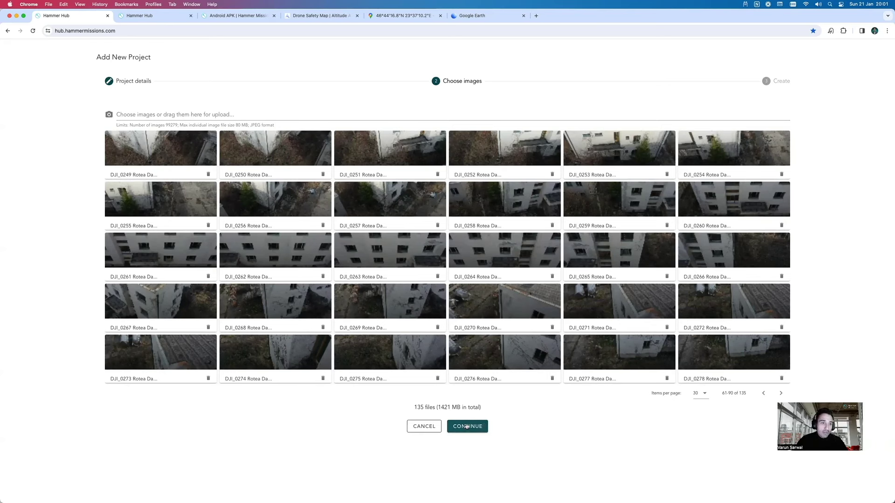
{"action": "left_click", "coordinate": [466, 426]}
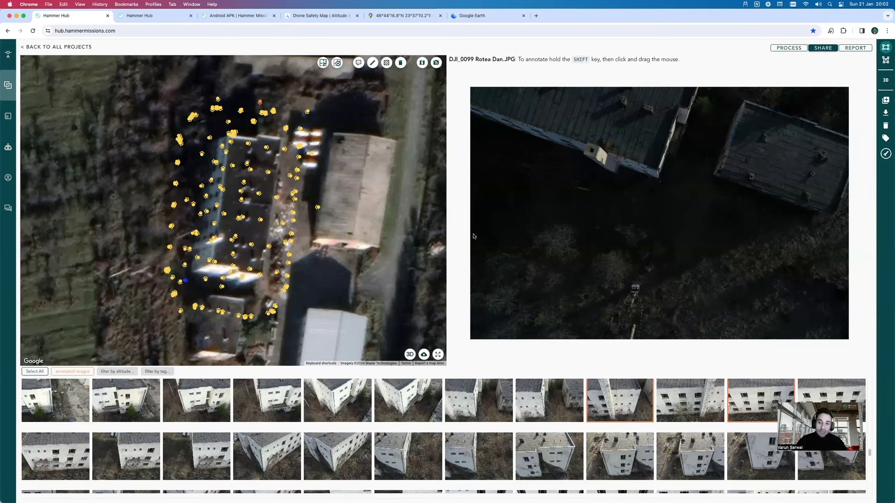
Open photo DJI_0218 and pan the zoomed view across the roof edge, vent pipes and brick chimney.
{"action": "mouse_move", "coordinate": [580, 205]}
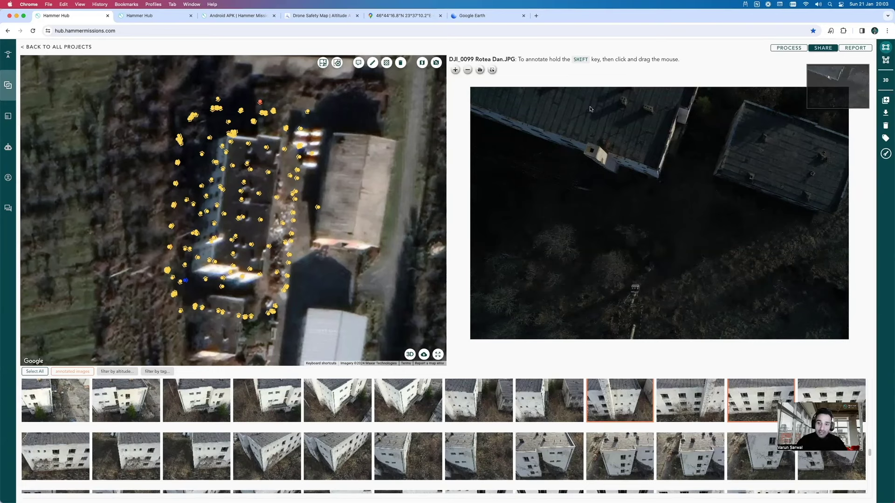
{"action": "left_click", "coordinate": [469, 400]}
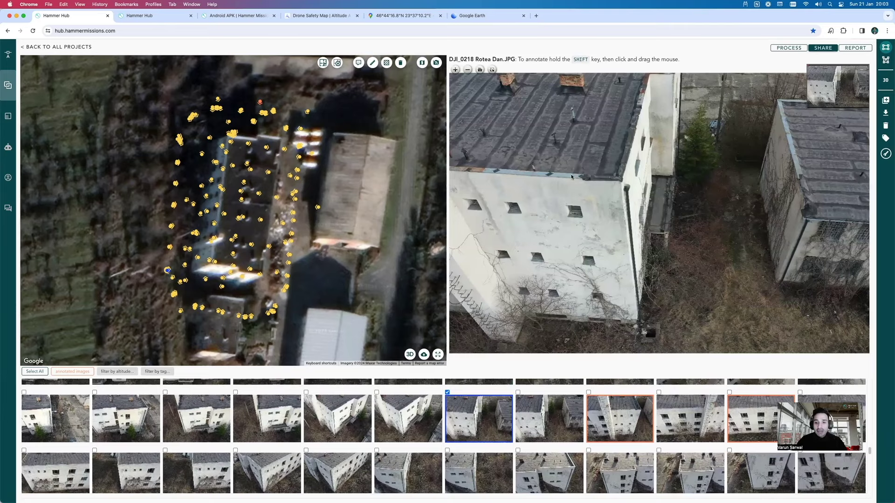
{"action": "scroll", "coordinate": [567, 183], "scroll_direction": "up", "scroll_amount": 5}
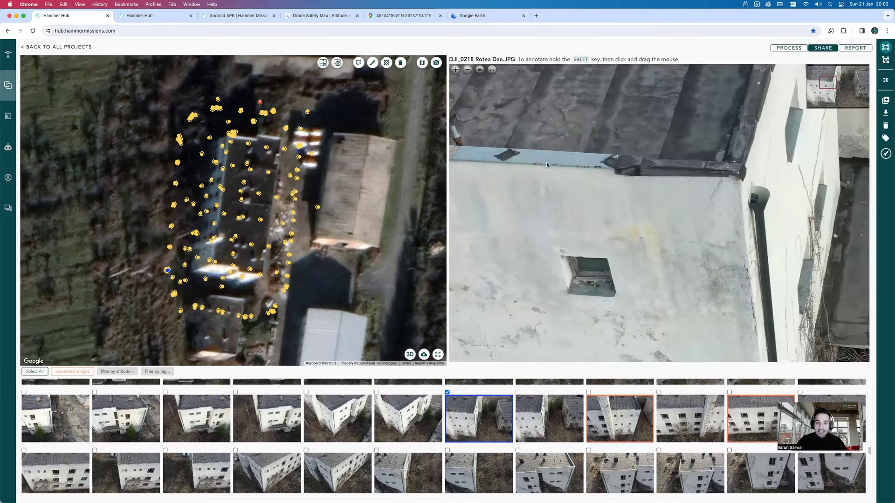
{"action": "scroll", "coordinate": [513, 167], "scroll_direction": "down", "scroll_amount": 3}
{"action": "left_click_drag", "start_coordinate": [471, 158], "coordinate": [503, 359]}
{"action": "left_click_drag", "start_coordinate": [569, 117], "coordinate": [563, 197]}
{"action": "left_click_drag", "start_coordinate": [769, 165], "coordinate": [625, 215]}
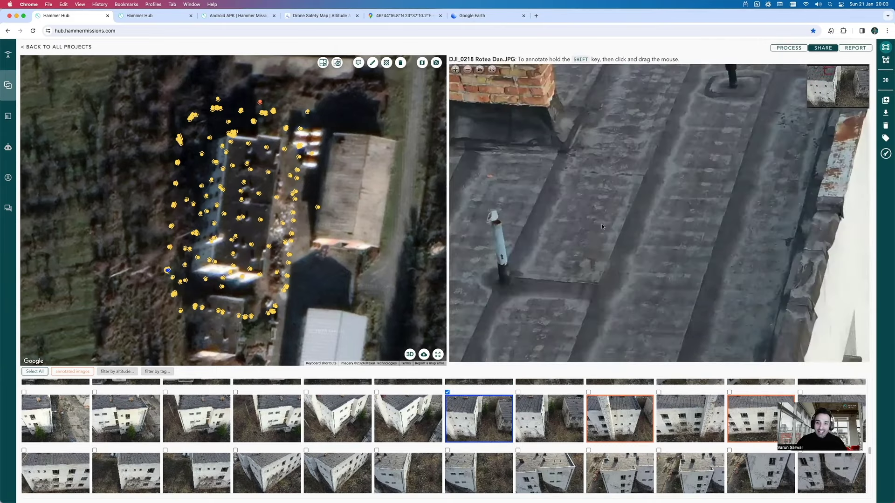
Zoom the photo in and out, step to DJI_0206, then open the DJI_0124 roof shot.
{"action": "scroll", "coordinate": [602, 227], "scroll_direction": "down", "scroll_amount": 5}
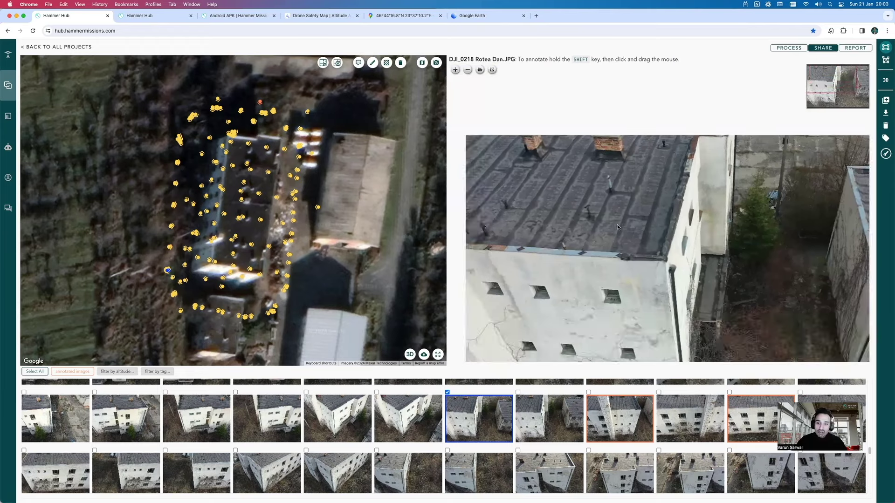
{"action": "scroll", "coordinate": [614, 227], "scroll_direction": "up", "scroll_amount": 4}
{"action": "scroll", "coordinate": [607, 237], "scroll_direction": "down", "scroll_amount": 2}
{"action": "scroll", "coordinate": [394, 426], "scroll_direction": "down", "scroll_amount": 3}
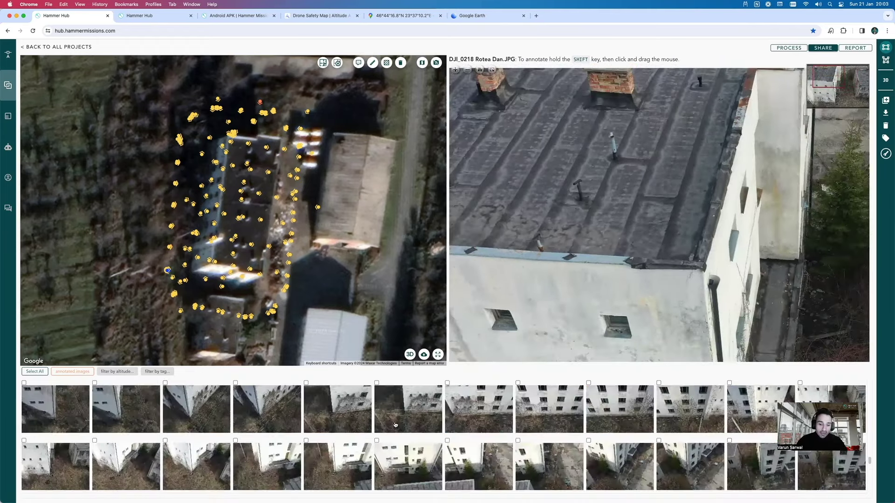
{"action": "scroll", "coordinate": [396, 424], "scroll_direction": "down", "scroll_amount": 3}
{"action": "scroll", "coordinate": [399, 421], "scroll_direction": "down", "scroll_amount": 4}
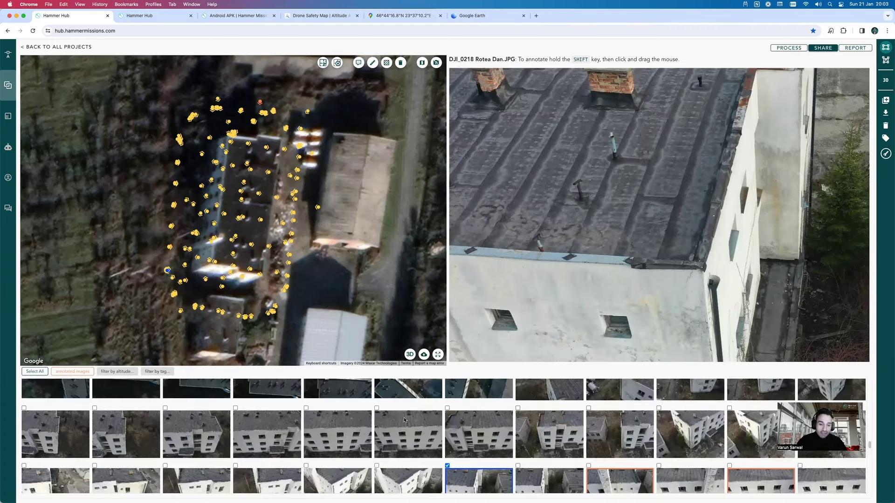
{"action": "scroll", "coordinate": [404, 420], "scroll_direction": "down", "scroll_amount": 3}
{"action": "scroll", "coordinate": [466, 413], "scroll_direction": "down", "scroll_amount": 1}
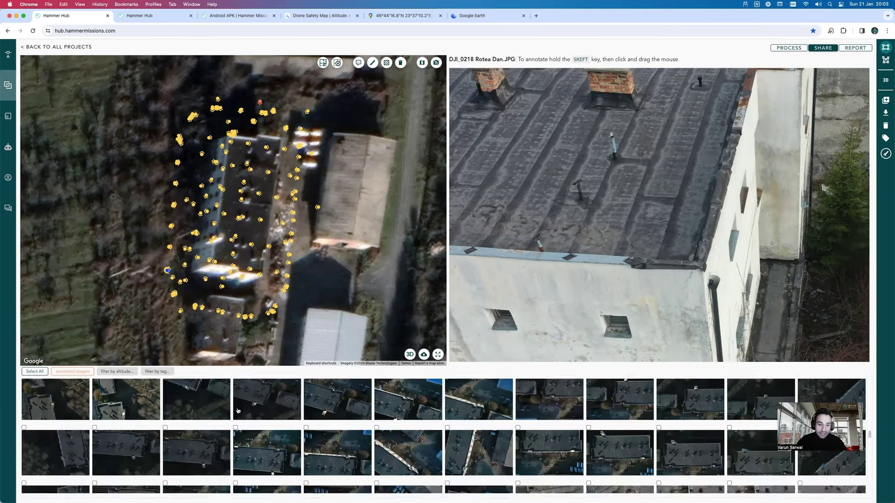
{"action": "scroll", "coordinate": [415, 420], "scroll_direction": "down", "scroll_amount": 5}
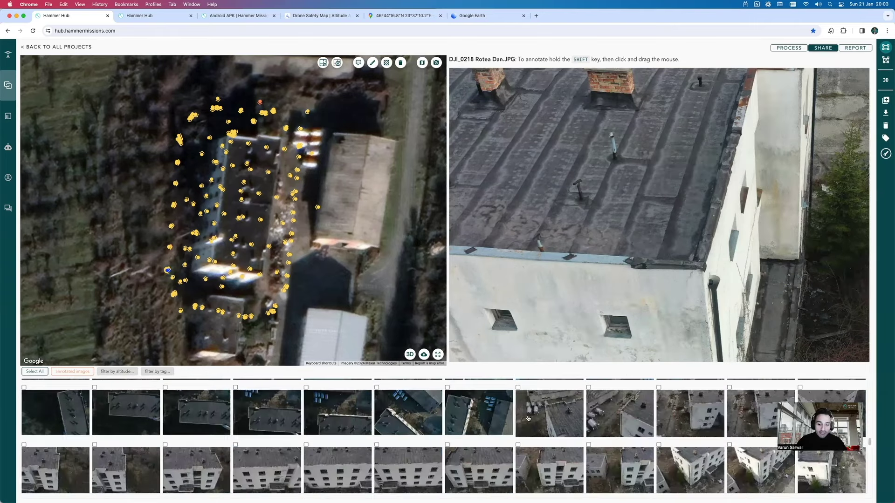
{"action": "scroll", "coordinate": [512, 422], "scroll_direction": "down", "scroll_amount": 3}
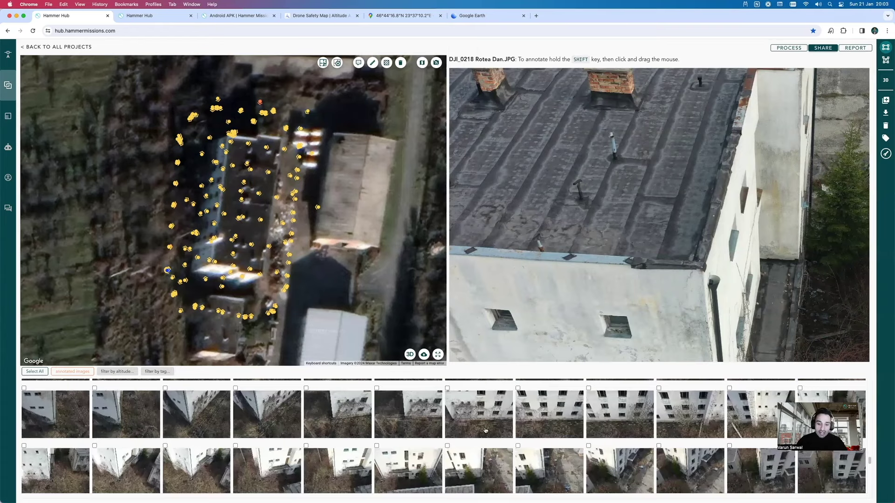
{"action": "scroll", "coordinate": [475, 422], "scroll_direction": "up", "scroll_amount": 3}
{"action": "key", "text": "Up"}
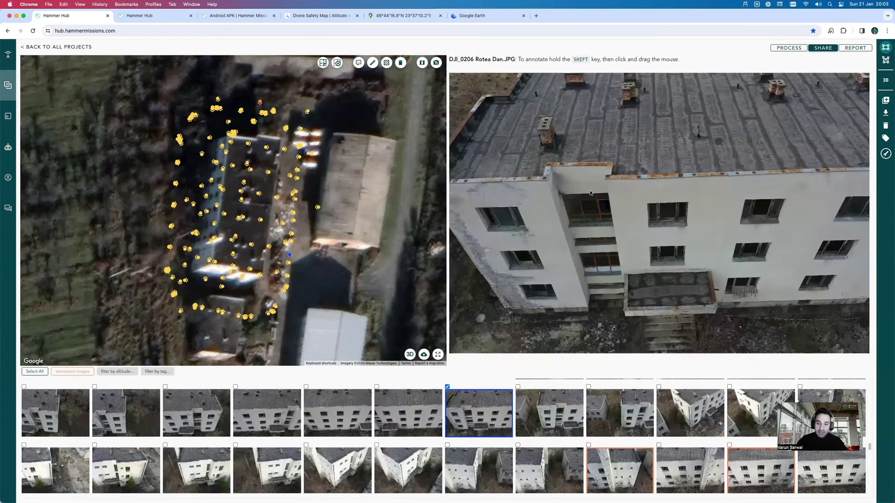
{"action": "left_click", "coordinate": [258, 193]}
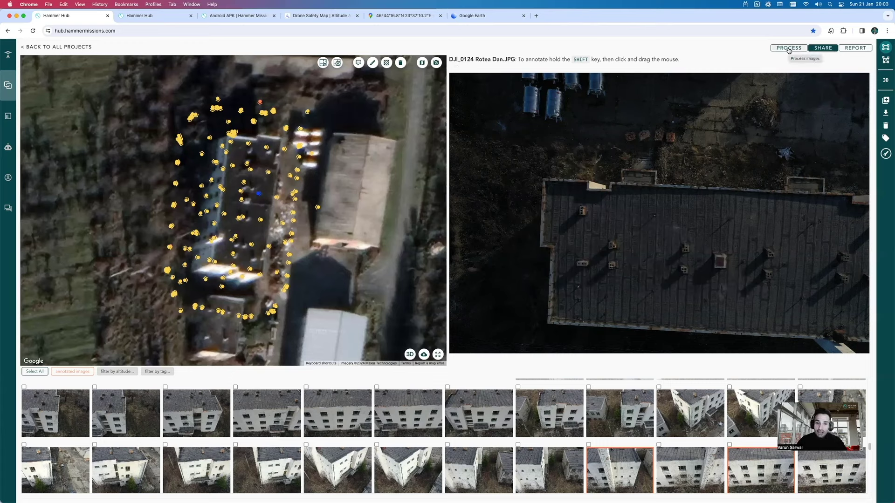
Select 2D Map and 3D Model in the processing options, close without processing, and orbit the building model.
{"action": "left_click", "coordinate": [788, 48]}
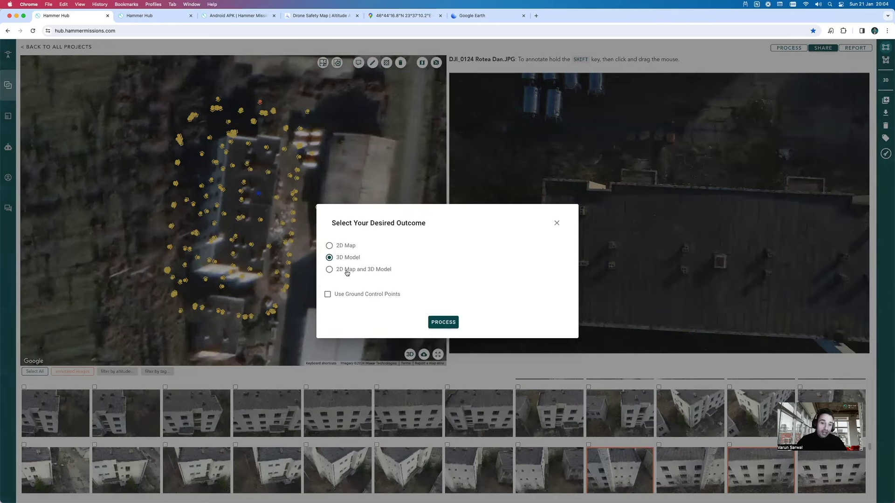
{"action": "left_click", "coordinate": [353, 272]}
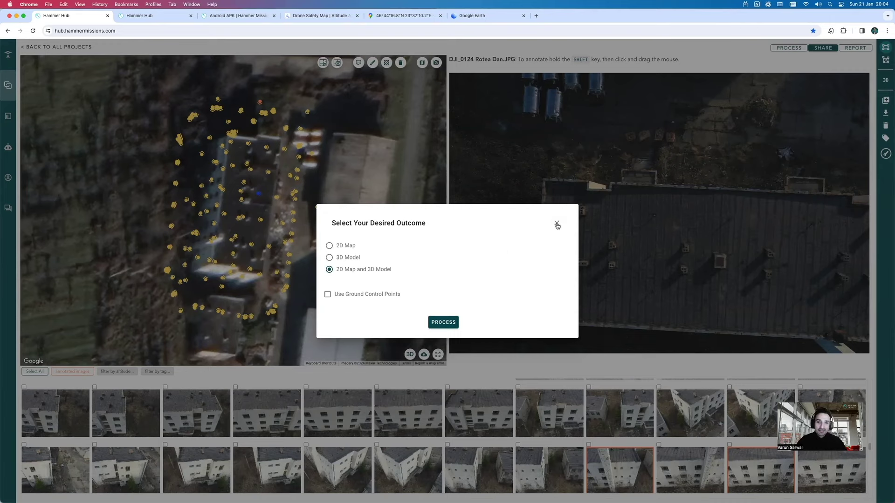
{"action": "left_click", "coordinate": [556, 223]}
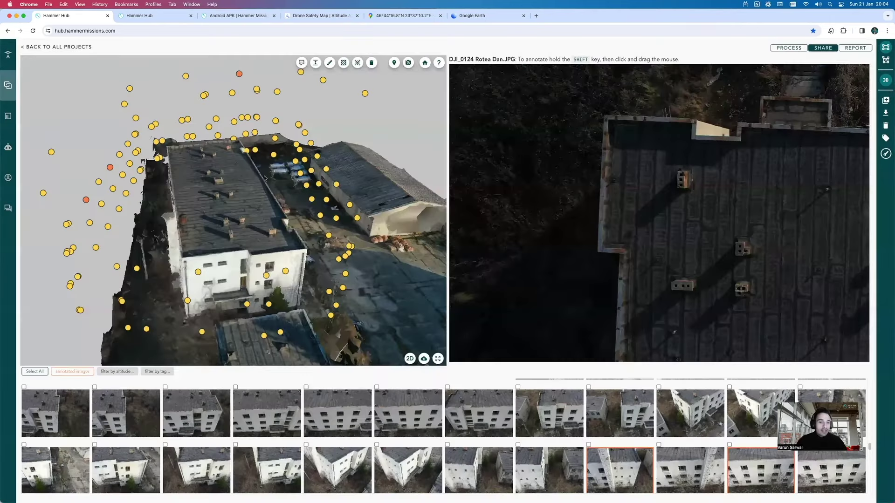
{"action": "left_click_drag", "start_coordinate": [264, 178], "coordinate": [161, 251]}
{"action": "left_click_drag", "start_coordinate": [162, 216], "coordinate": [343, 240]}
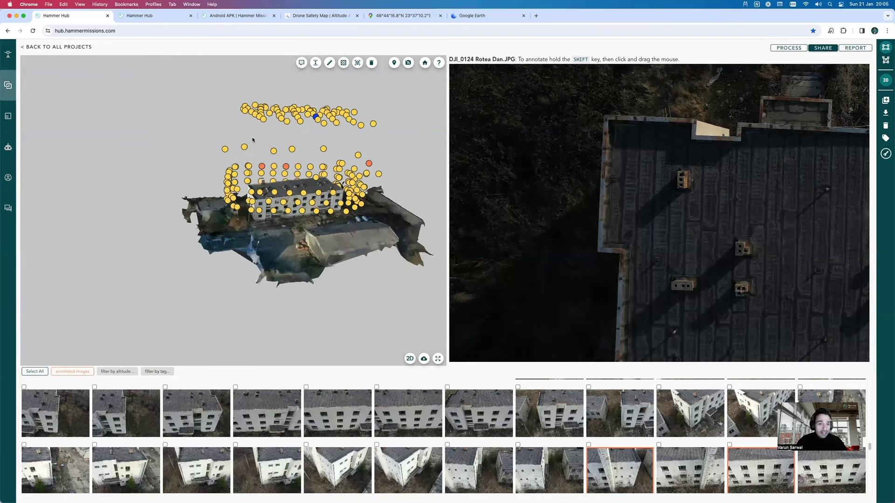
Tilt, rotate and zoom the 3D building model to a top-down view of the roof.
{"action": "left_click_drag", "start_coordinate": [343, 167], "coordinate": [307, 218]}
{"action": "left_click_drag", "start_coordinate": [278, 171], "coordinate": [212, 215]}
{"action": "scroll", "coordinate": [271, 149], "scroll_direction": "up", "scroll_amount": 3}
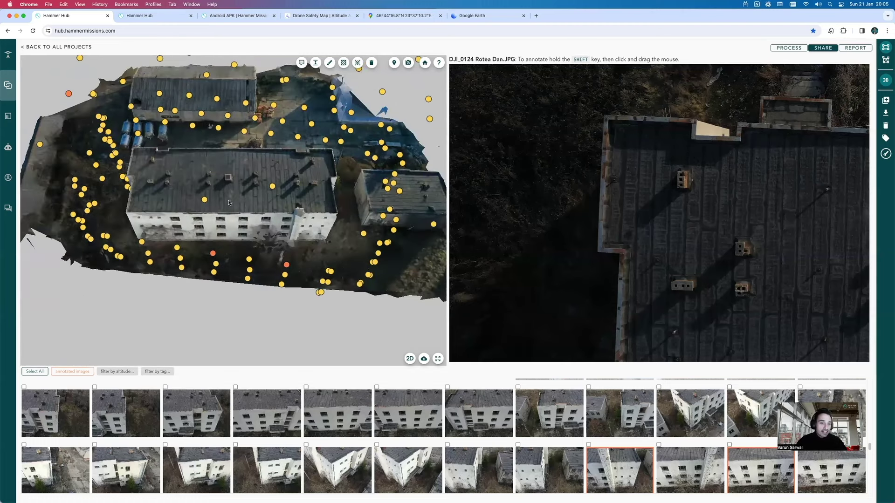
{"action": "left_click_drag", "start_coordinate": [235, 168], "coordinate": [551, 177]}
Orbit and zoom around the building in Google Earth, looking down on the roof and diagonally.
{"action": "left_click", "coordinate": [478, 16]}
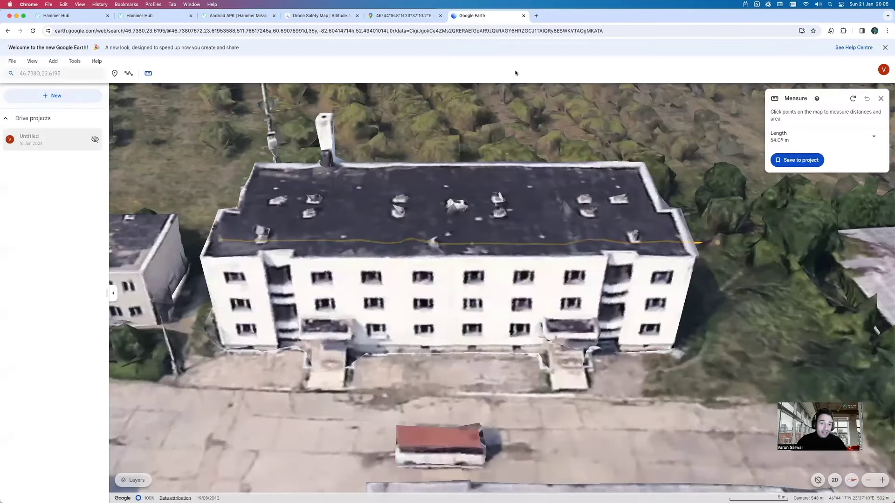
{"action": "scroll", "coordinate": [446, 252], "scroll_direction": "up", "scroll_amount": 5}
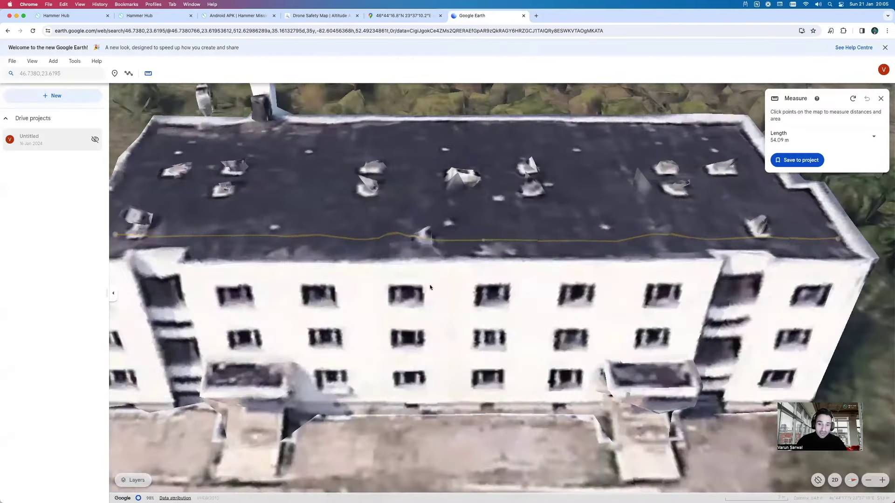
{"action": "left_click_drag", "start_coordinate": [369, 259], "coordinate": [395, 239], "text": "shift"}
{"action": "left_click_drag", "start_coordinate": [349, 216], "coordinate": [422, 257], "text": "shift"}
{"action": "scroll", "coordinate": [419, 258], "scroll_direction": "down", "scroll_amount": 5}
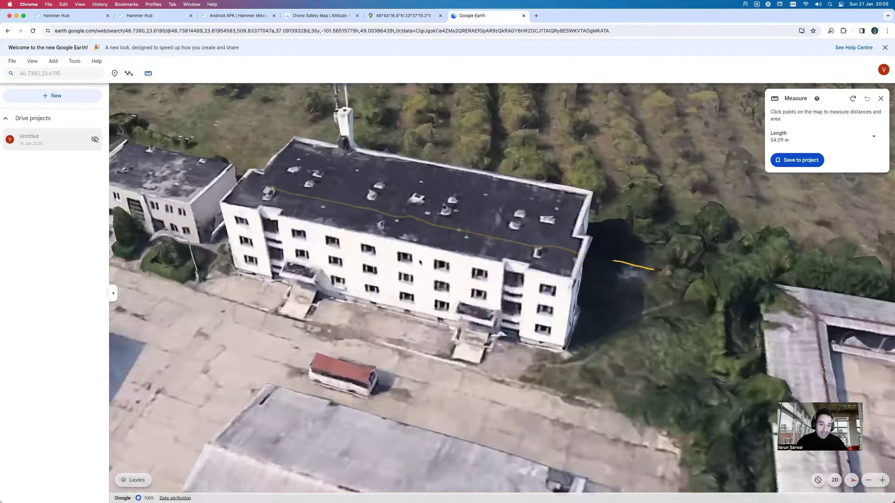
{"action": "scroll", "coordinate": [449, 279], "scroll_direction": "up", "scroll_amount": 5}
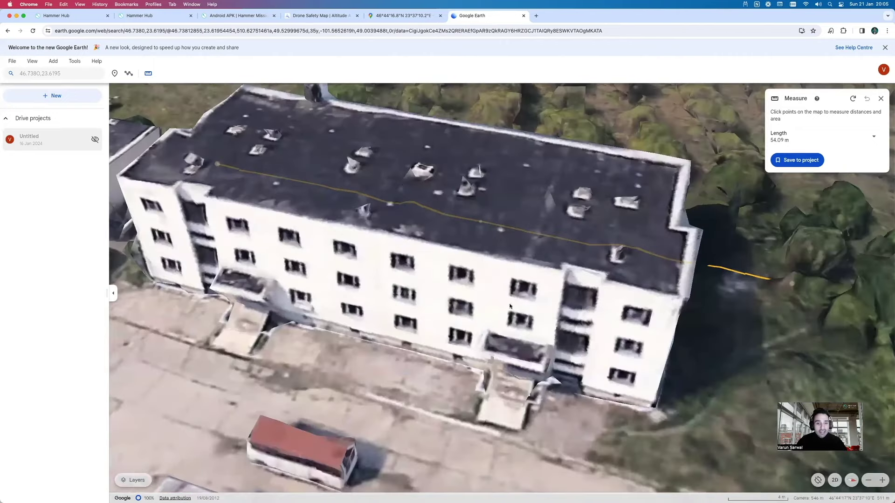
{"action": "left_click_drag", "start_coordinate": [467, 283], "coordinate": [415, 235], "text": "shift"}
{"action": "left_click_drag", "start_coordinate": [360, 260], "coordinate": [495, 222], "text": "shift"}
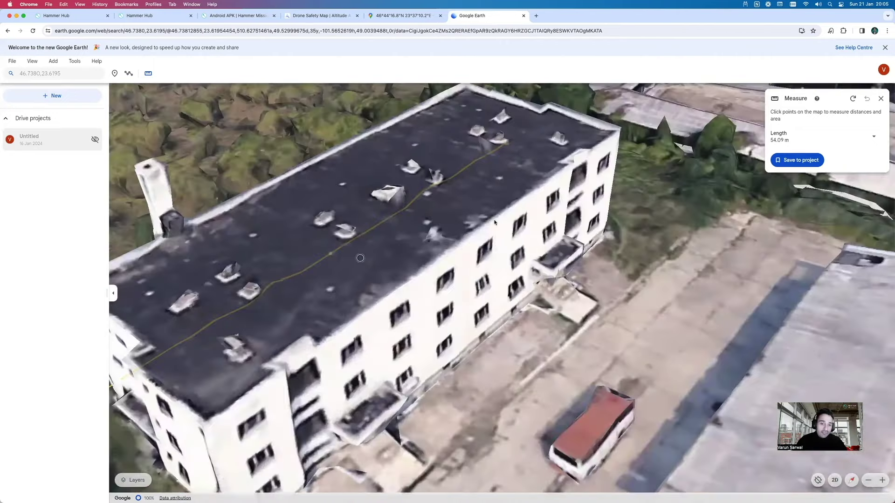
{"action": "left_click_drag", "start_coordinate": [374, 256], "coordinate": [338, 282], "text": "shift"}
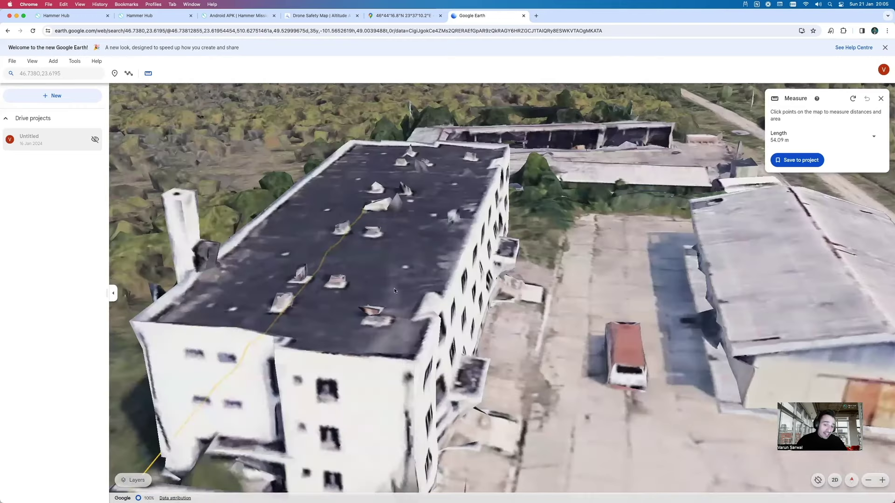
{"action": "left_click_drag", "start_coordinate": [459, 278], "coordinate": [237, 126], "text": "shift"}
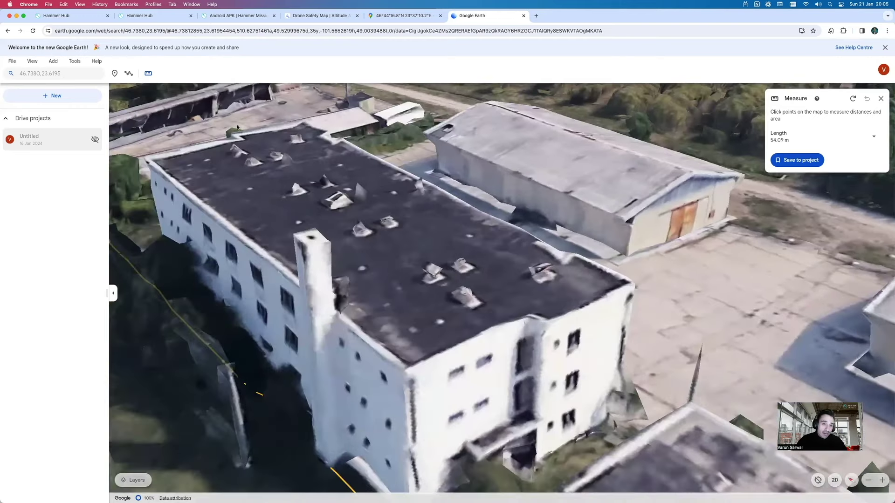
Compare the Hammer Hub pages and move the Google Earth tab beside the first Hammer Hub tab.
{"action": "left_click", "coordinate": [144, 15]}
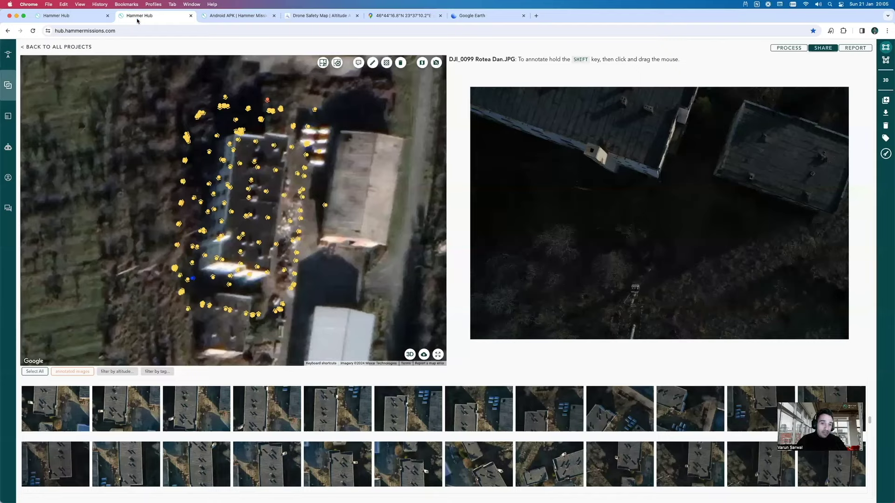
{"action": "left_click", "coordinate": [78, 19]}
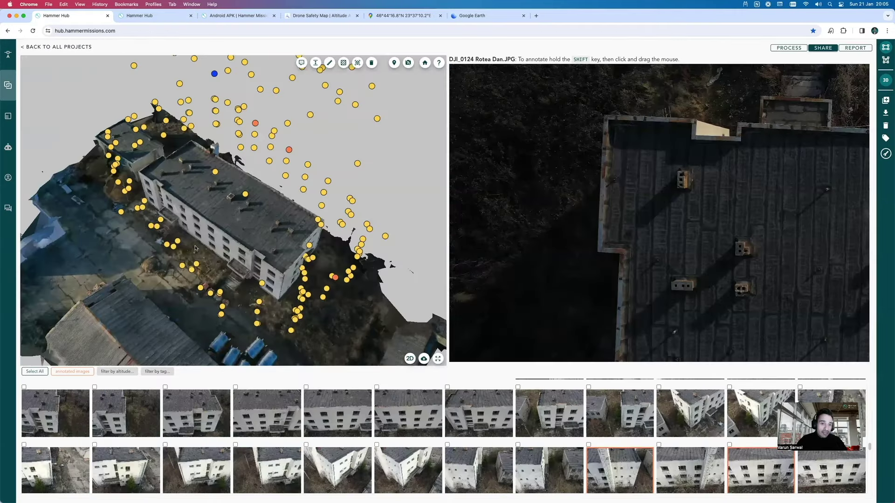
{"action": "left_click", "coordinate": [456, 16]}
{"action": "left_click_drag", "start_coordinate": [142, 17], "coordinate": [140, 17]}
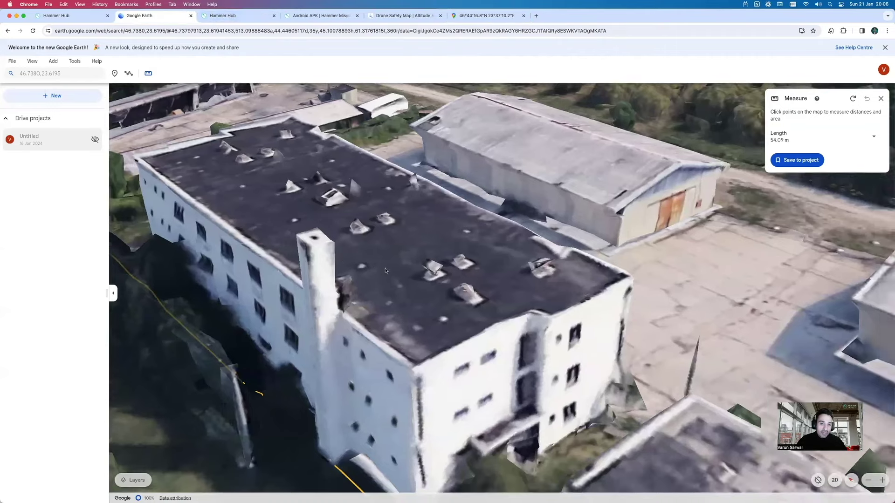
{"action": "left_click_drag", "start_coordinate": [342, 264], "coordinate": [233, 208]}
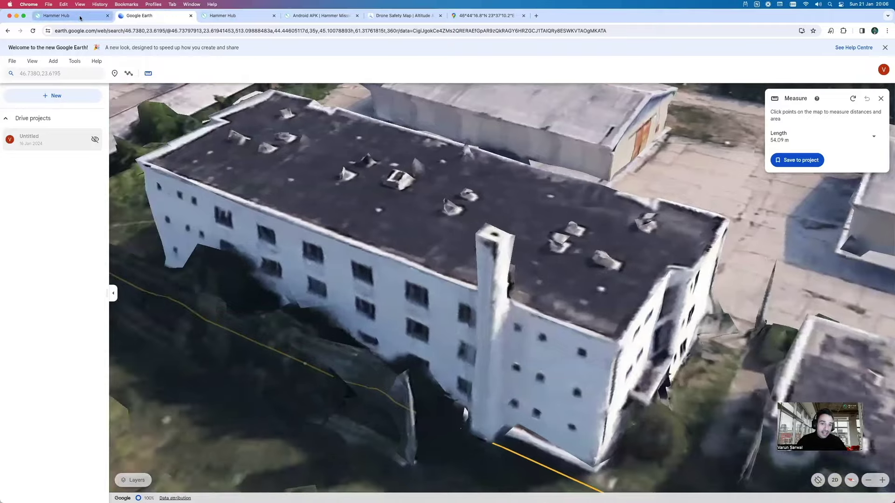
{"action": "left_click", "coordinate": [78, 16]}
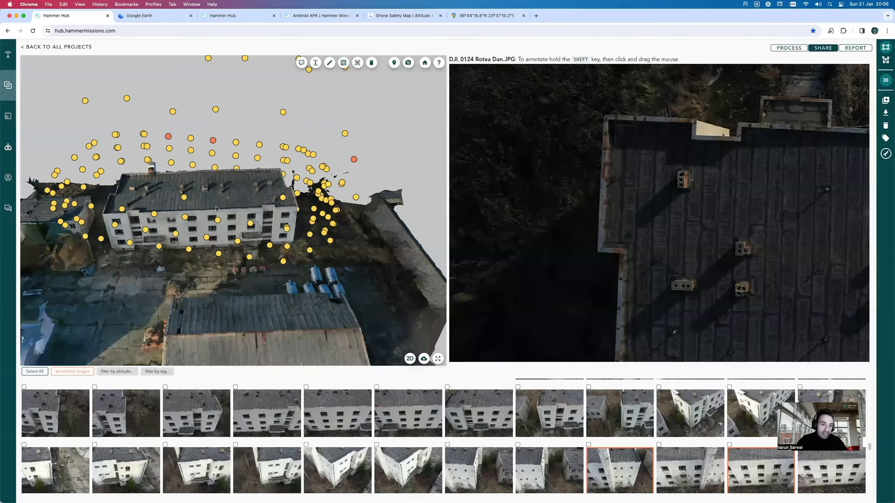
Fly in close on the building façade in the 3D model and compare it with Google Earth.
{"action": "double_click", "coordinate": [222, 209]}
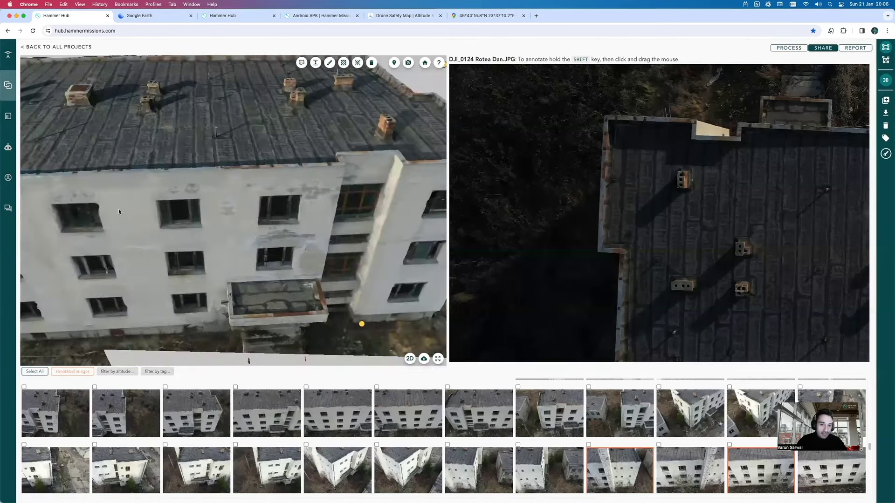
{"action": "double_click", "coordinate": [227, 211]}
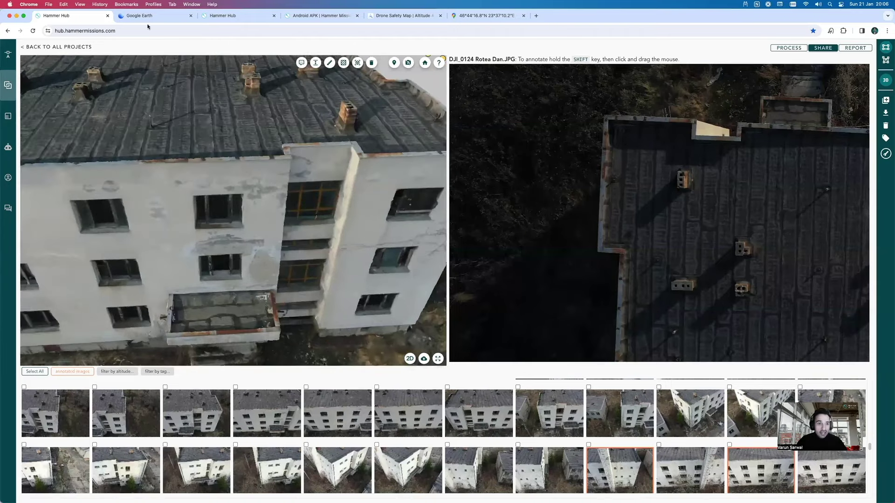
{"action": "left_click", "coordinate": [140, 16]}
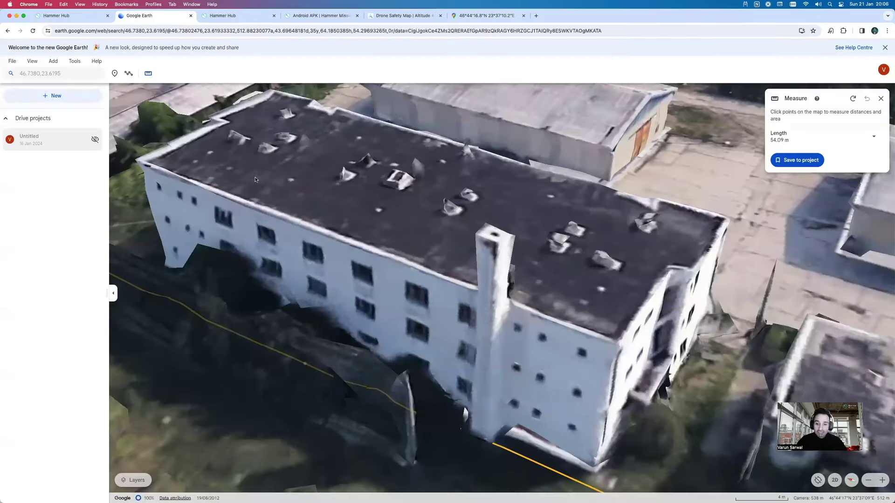
{"action": "left_click", "coordinate": [81, 17]}
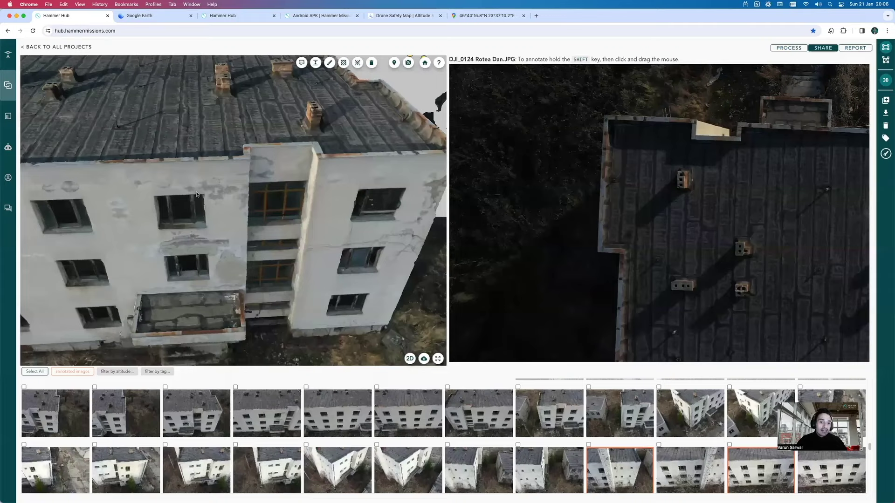
Orbit the 3D model over the roof, then to oblique side and lower frontal views.
{"action": "scroll", "coordinate": [397, 191], "scroll_direction": "down", "scroll_amount": 5}
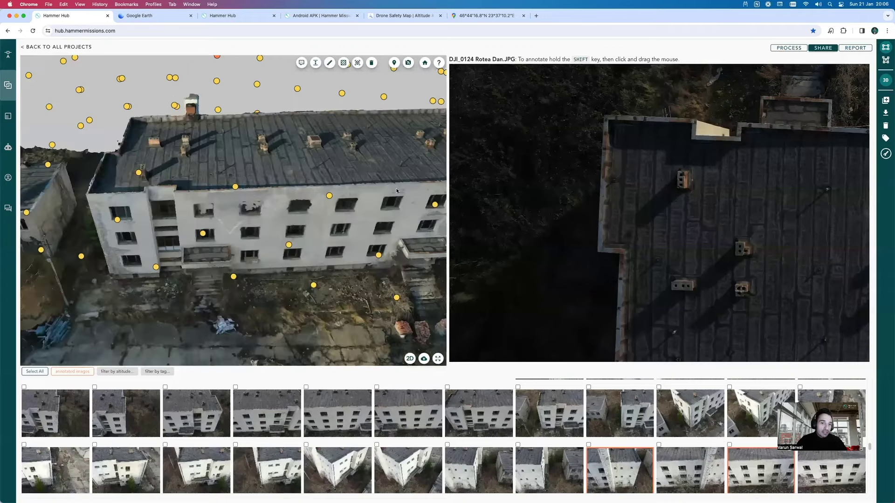
{"action": "left_click_drag", "start_coordinate": [300, 156], "coordinate": [385, 149]}
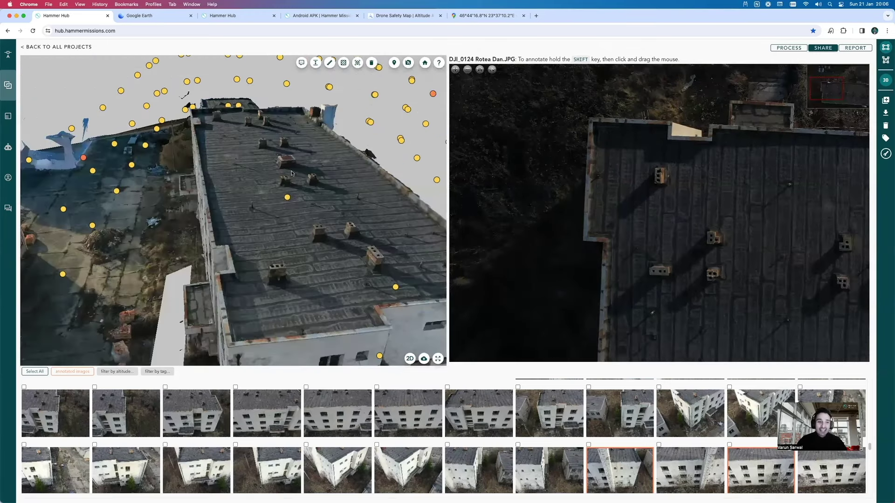
{"action": "left_click", "coordinate": [315, 161]}
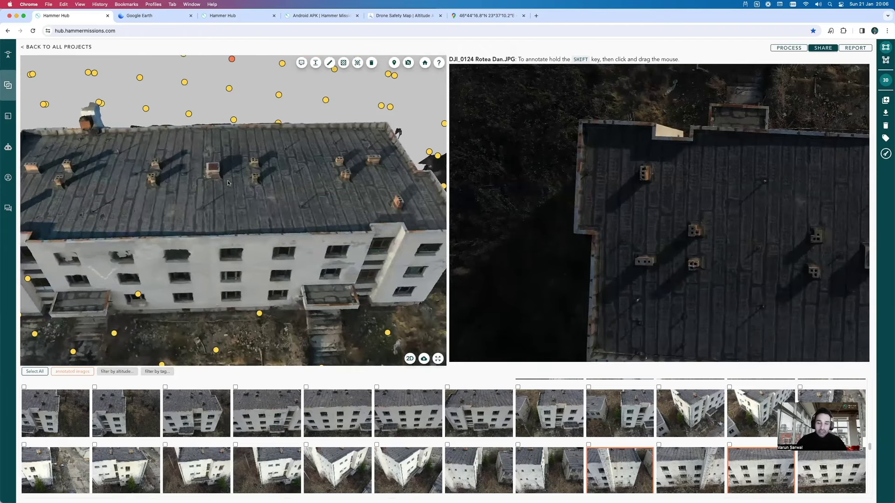
{"action": "scroll", "coordinate": [232, 205], "scroll_direction": "down", "scroll_amount": 5}
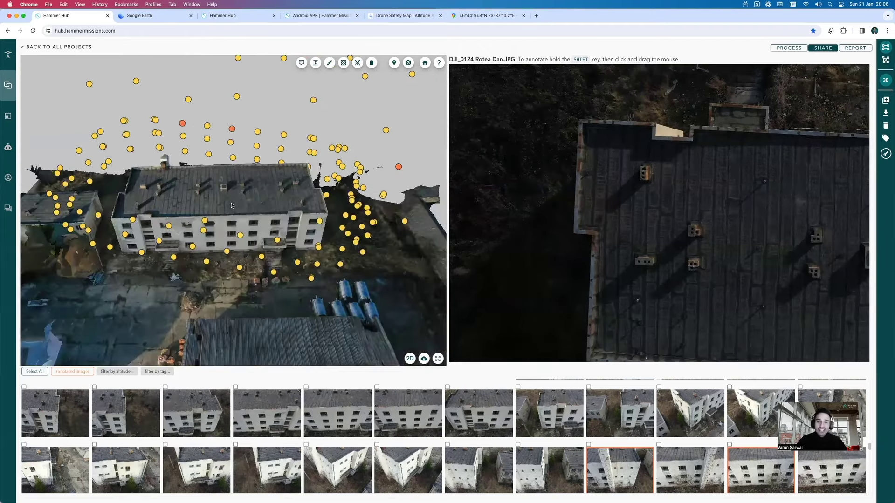
{"action": "scroll", "coordinate": [232, 206], "scroll_direction": "up", "scroll_amount": 5}
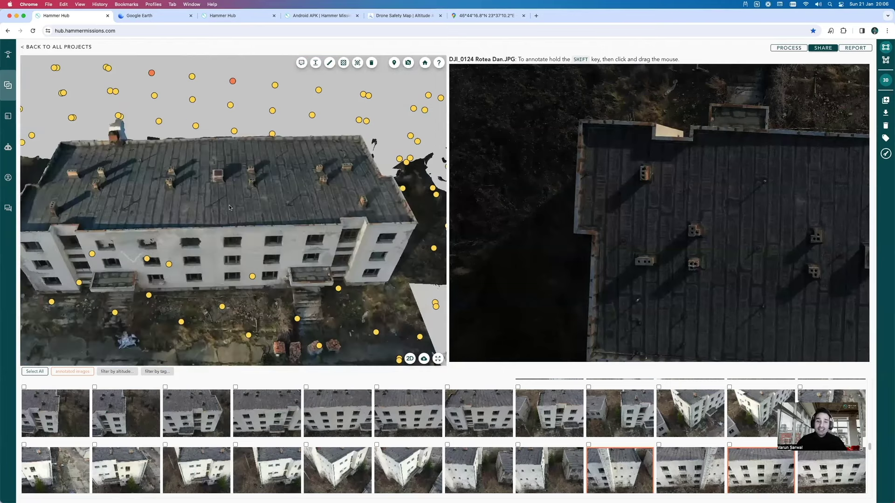
{"action": "scroll", "coordinate": [228, 207], "scroll_direction": "up", "scroll_amount": 2}
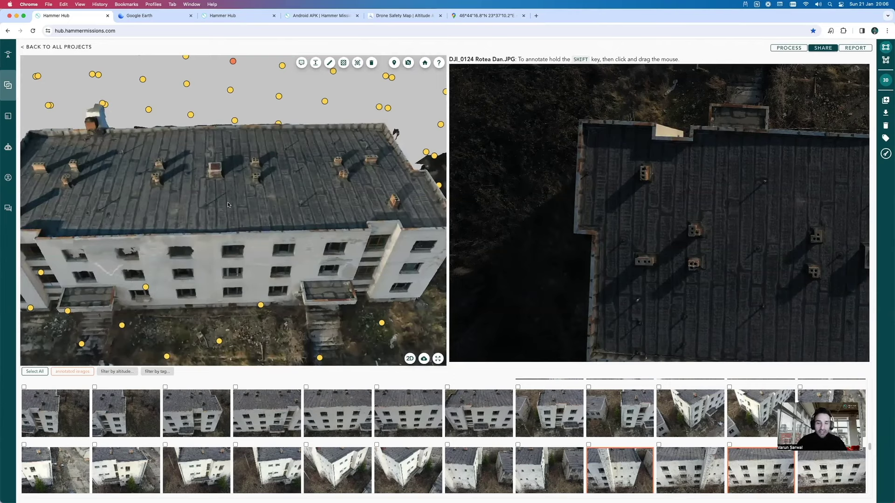
{"action": "left_click_drag", "start_coordinate": [228, 204], "coordinate": [363, 233]}
{"action": "left_click_drag", "start_coordinate": [389, 206], "coordinate": [218, 196]}
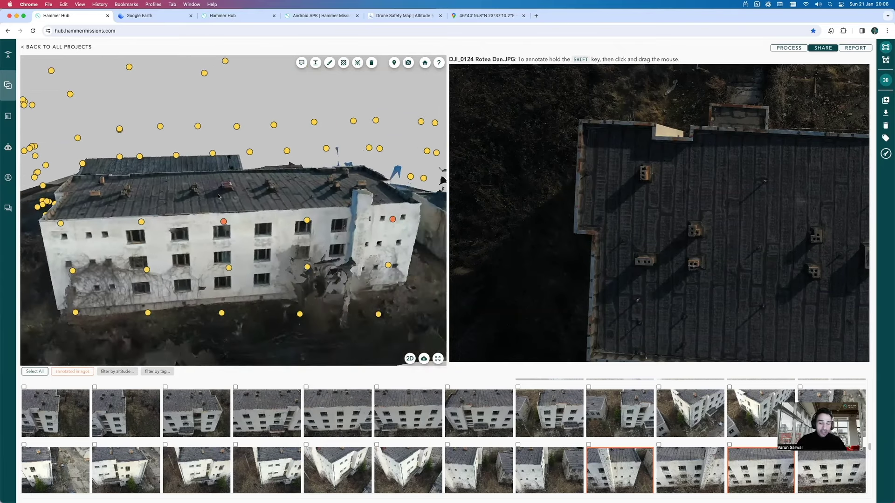
{"action": "left_click_drag", "start_coordinate": [303, 171], "coordinate": [275, 190]}
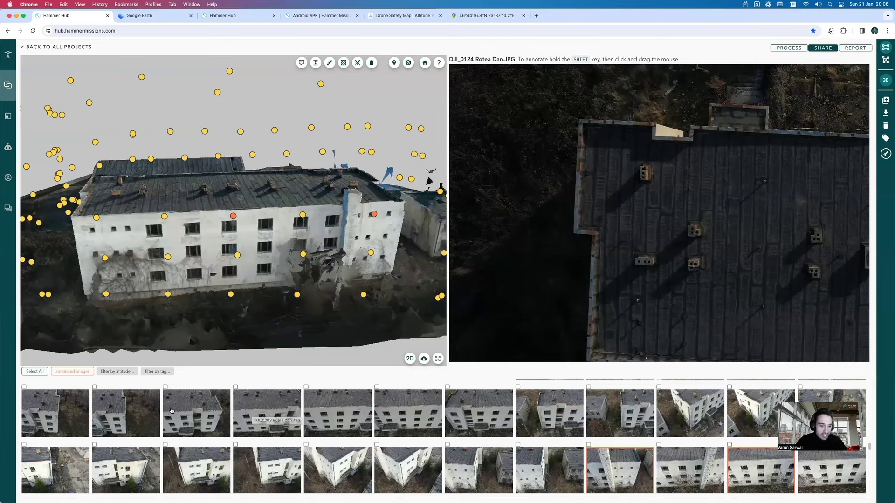
Scroll the thumbnail grid to bring the top-down roof photos into view.
{"action": "scroll", "coordinate": [144, 417], "scroll_direction": "down", "scroll_amount": 5}
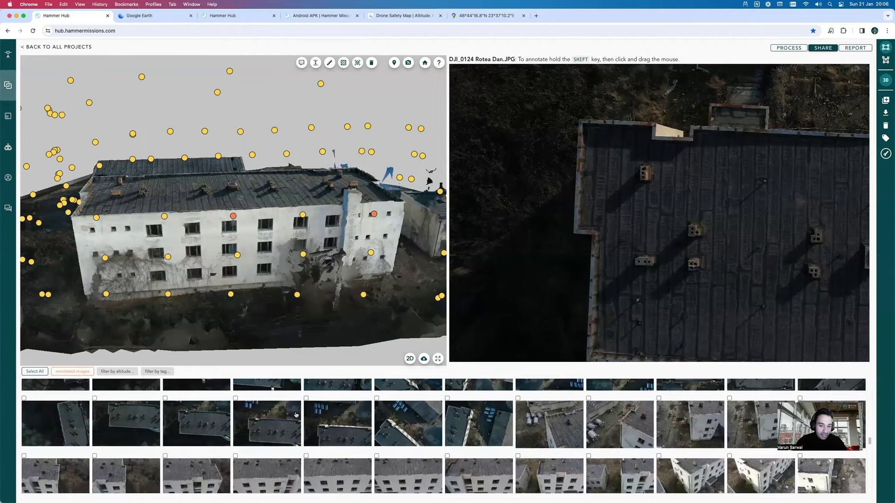
{"action": "scroll", "coordinate": [299, 415], "scroll_direction": "down", "scroll_amount": 2}
{"action": "scroll", "coordinate": [334, 410], "scroll_direction": "up", "scroll_amount": 2}
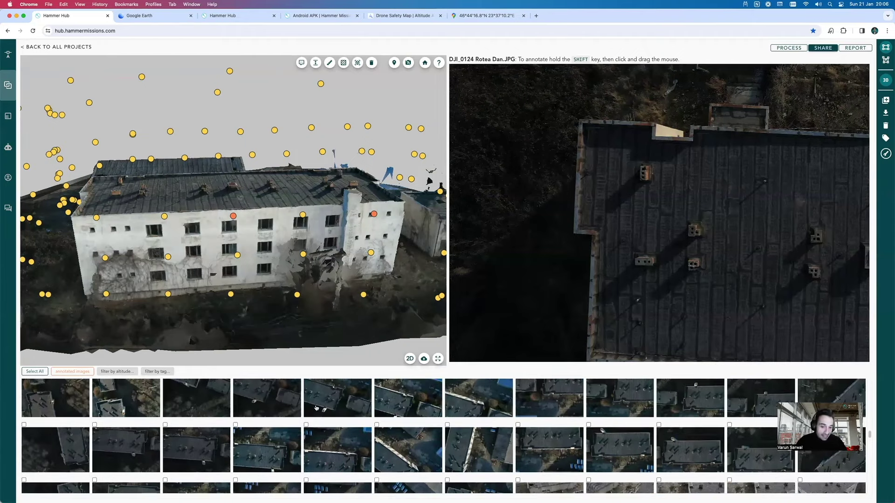
{"action": "scroll", "coordinate": [289, 412], "scroll_direction": "up", "scroll_amount": 1}
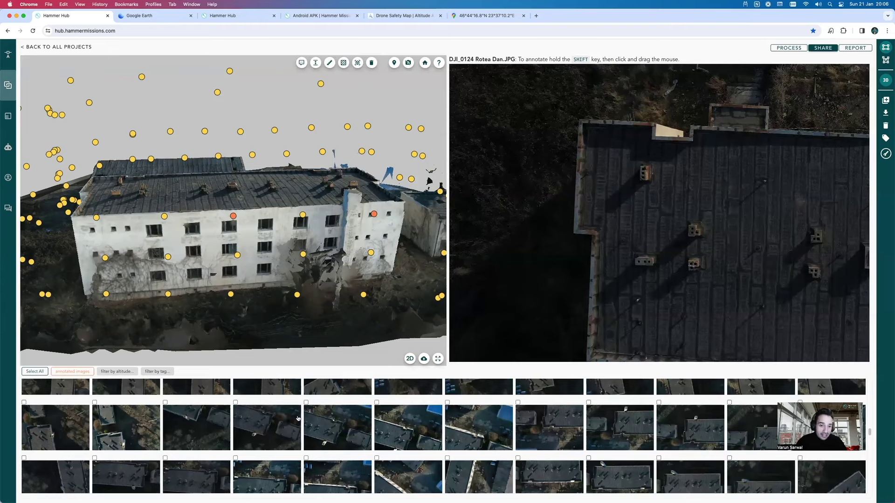
Open photo DJI_0100 and zoom in on the rusty white box at the roof's edge.
{"action": "scroll", "coordinate": [341, 426], "scroll_direction": "down", "scroll_amount": 2}
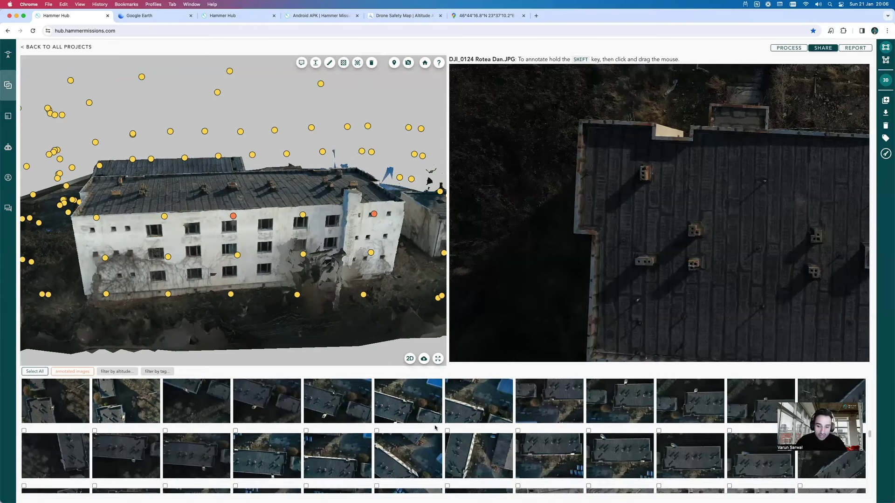
{"action": "scroll", "coordinate": [617, 191], "scroll_direction": "down", "scroll_amount": 3}
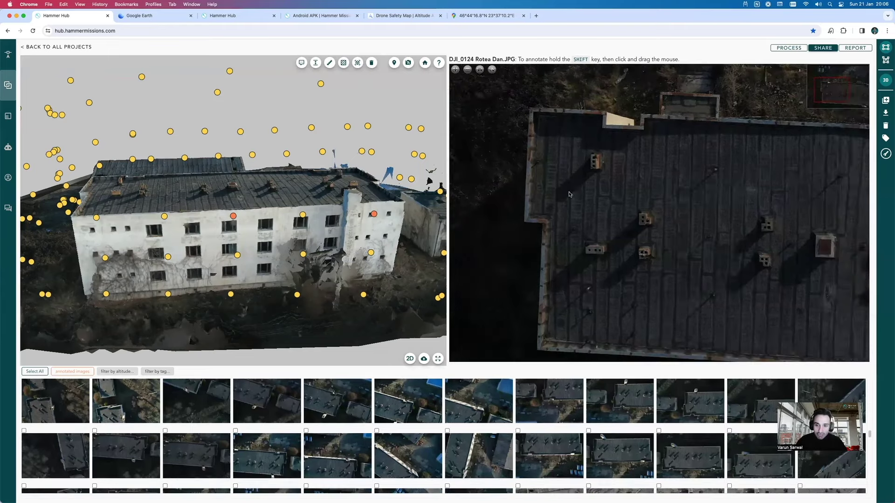
{"action": "scroll", "coordinate": [580, 161], "scroll_direction": "up", "scroll_amount": 5}
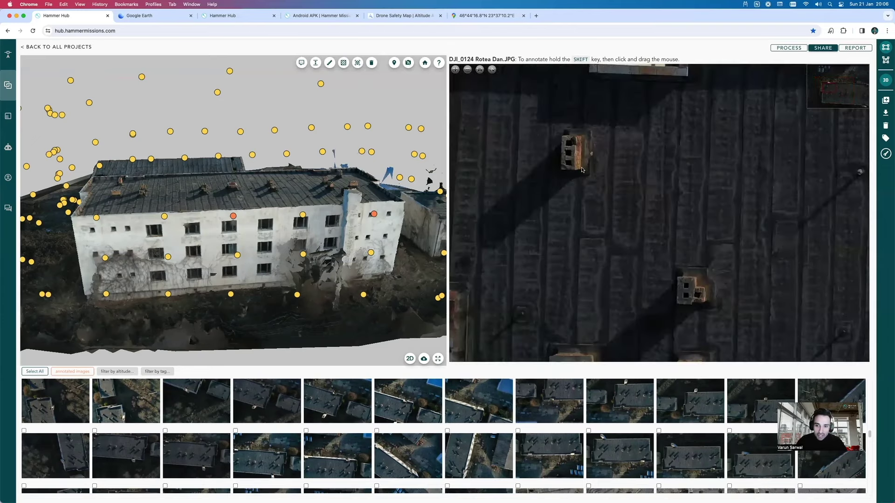
{"action": "scroll", "coordinate": [611, 165], "scroll_direction": "down", "scroll_amount": 4}
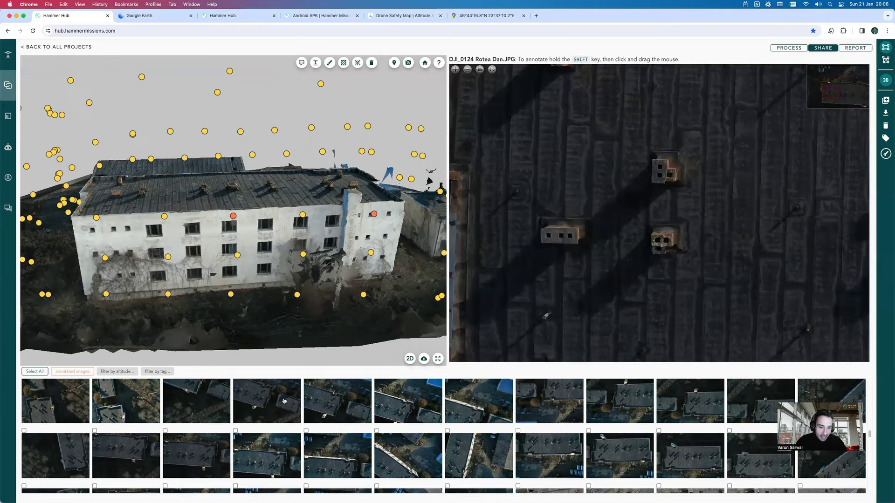
{"action": "left_click", "coordinate": [293, 404]}
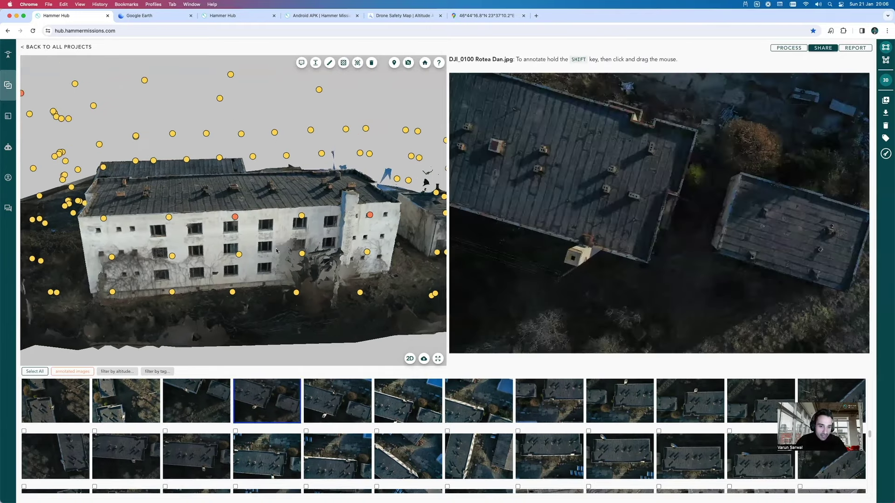
{"action": "scroll", "coordinate": [256, 241], "scroll_direction": "down", "scroll_amount": 5}
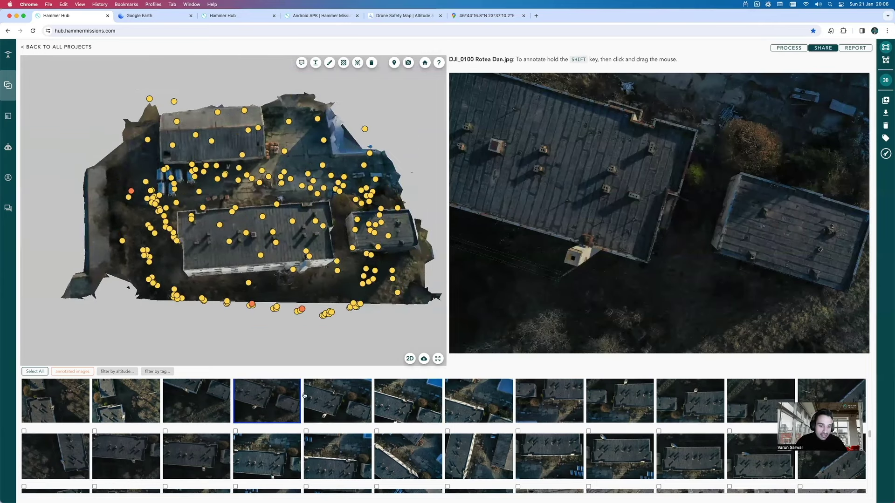
{"action": "scroll", "coordinate": [579, 235], "scroll_direction": "up", "scroll_amount": 5}
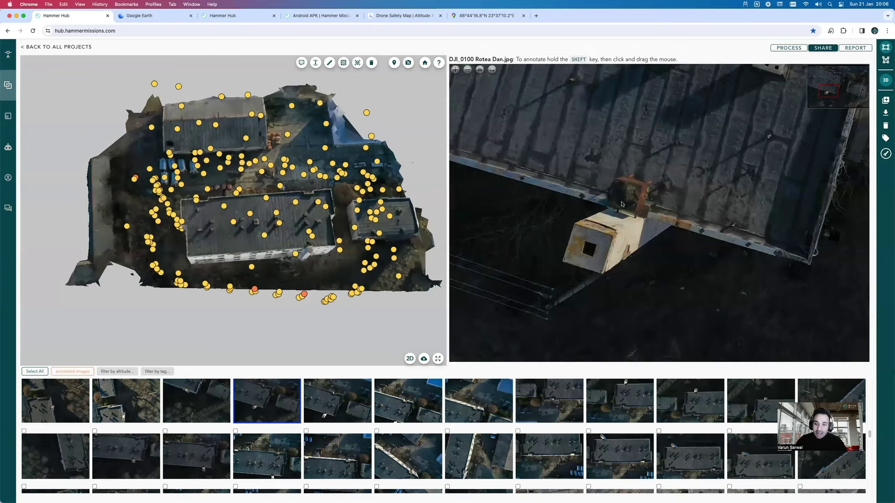
{"action": "scroll", "coordinate": [622, 203], "scroll_direction": "up", "scroll_amount": 3}
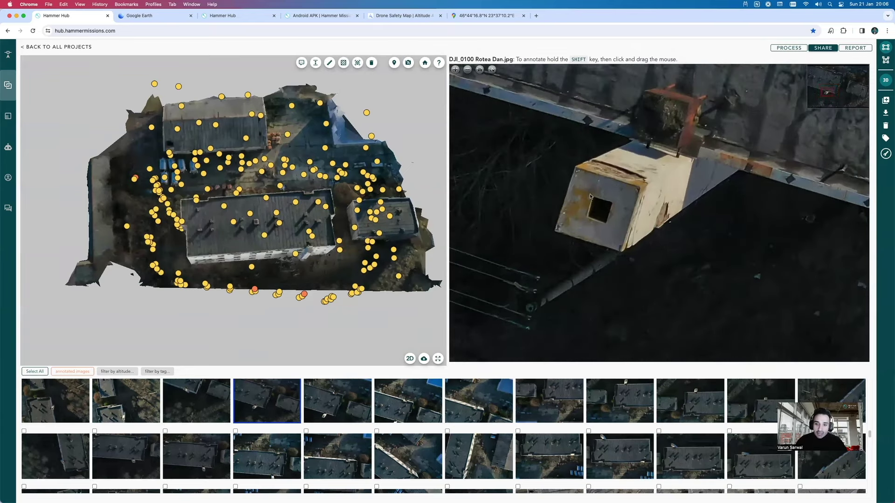
Draw an annotation box around the white box labelled 'rust formation'.
{"action": "mouse_move", "coordinate": [569, 159]}
{"action": "left_mouse_down", "text": "shift"}
{"action": "mouse_move", "coordinate": [595, 250]}
{"action": "mouse_move", "coordinate": [639, 247]}
{"action": "left_mouse_up", "text": "shift"}
{"action": "type", "text": "rust "}
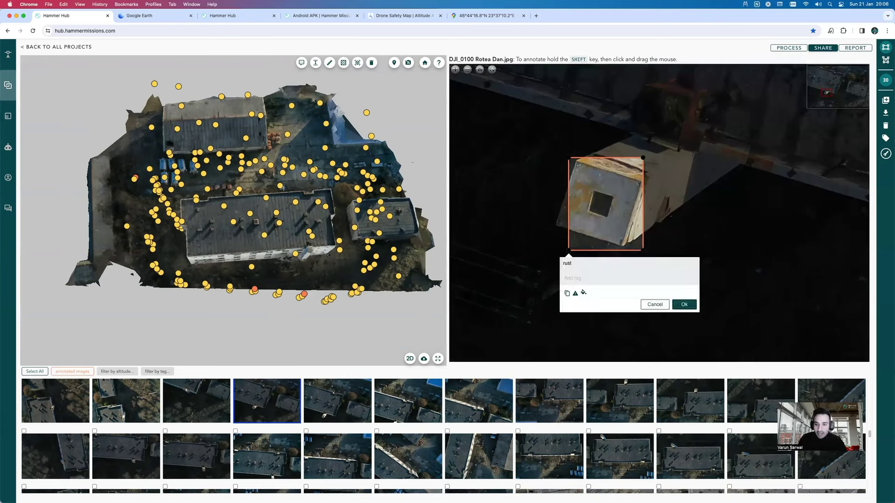
{"action": "type", "text": "formation"}
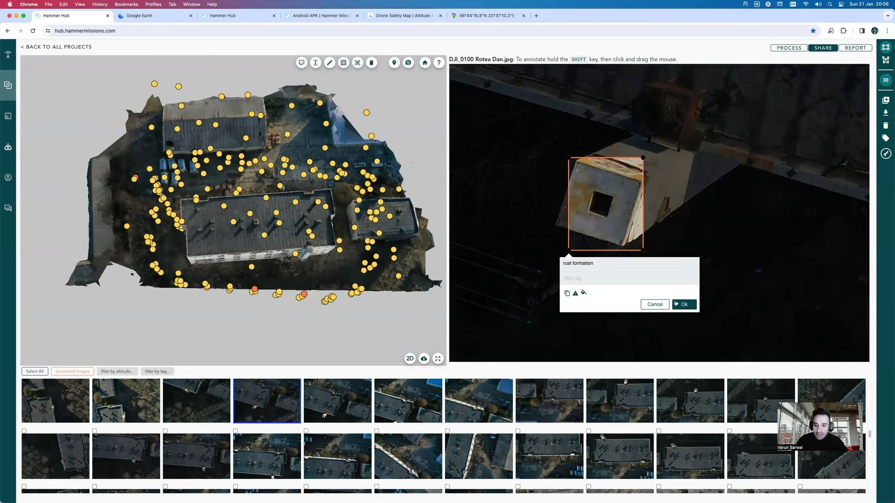
{"action": "left_click", "coordinate": [675, 304]}
Resize the rust formation box's corners and top edge to fit the white box, then zoom out.
{"action": "left_click", "coordinate": [567, 247]}
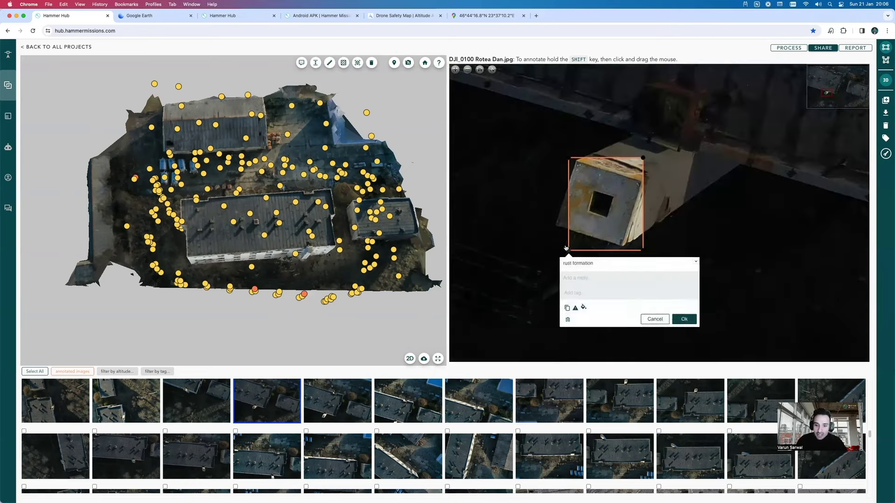
{"action": "left_click_drag", "start_coordinate": [566, 248], "coordinate": [553, 234]}
{"action": "left_click_drag", "start_coordinate": [642, 158], "coordinate": [643, 155]}
{"action": "left_click_drag", "start_coordinate": [643, 233], "coordinate": [640, 252]}
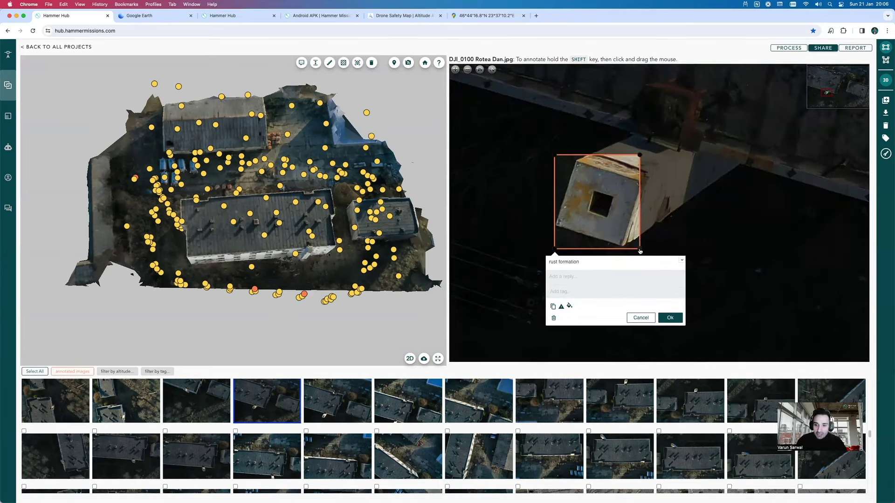
{"action": "left_click", "coordinate": [669, 317]}
{"action": "scroll", "coordinate": [653, 213], "scroll_direction": "down", "scroll_amount": 5}
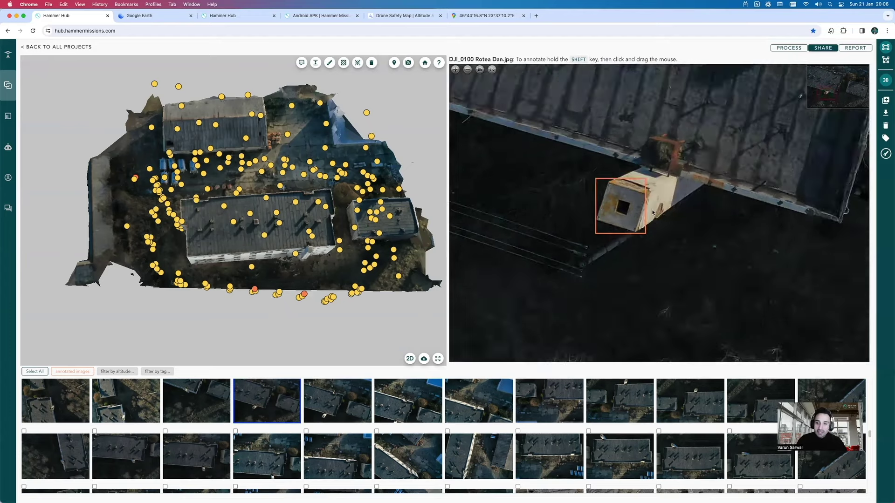
{"action": "scroll", "coordinate": [652, 213], "scroll_direction": "down", "scroll_amount": 5}
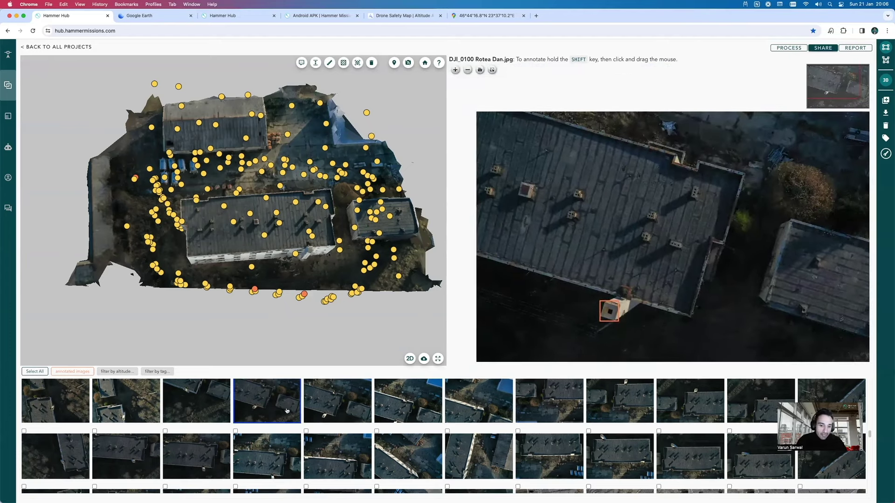
Open photo DJI_0101 and pan along the roof to centre the damaged chimney.
{"action": "left_click", "coordinate": [359, 409]}
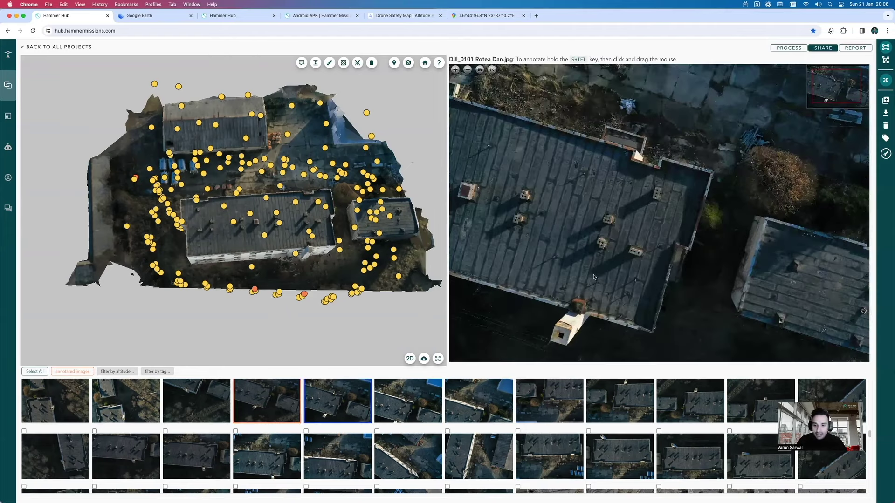
{"action": "scroll", "coordinate": [584, 238], "scroll_direction": "up", "scroll_amount": 3}
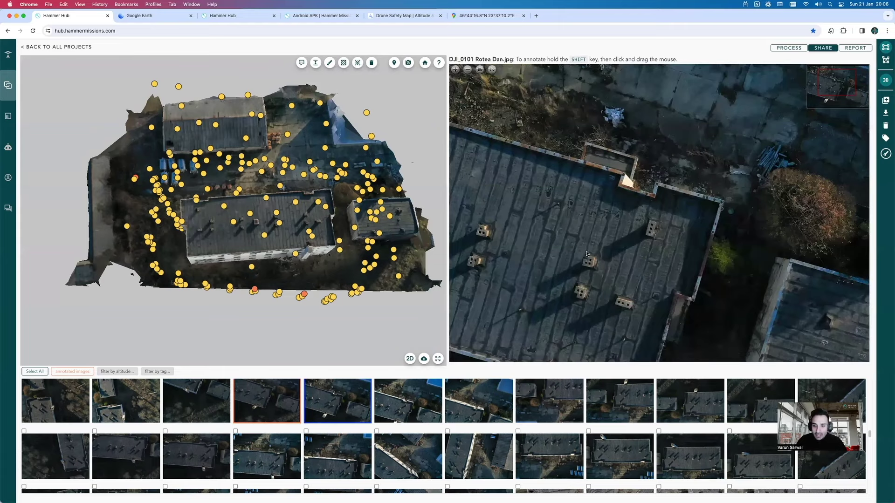
{"action": "left_click_drag", "start_coordinate": [566, 188], "coordinate": [555, 154]}
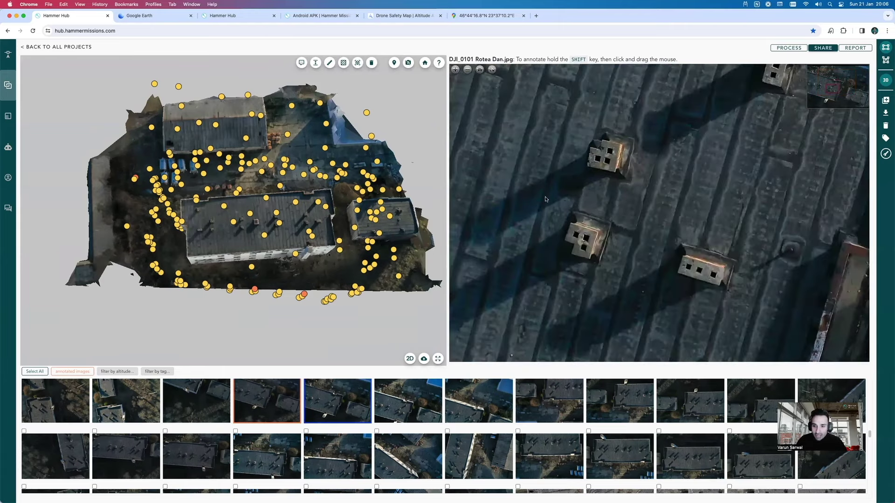
{"action": "left_click_drag", "start_coordinate": [509, 221], "coordinate": [537, 190]}
{"action": "left_click_drag", "start_coordinate": [536, 243], "coordinate": [664, 247]}
{"action": "mouse_move", "coordinate": [570, 219]}
{"action": "left_mouse_down"}
{"action": "mouse_move", "coordinate": [487, 197]}
{"action": "mouse_move", "coordinate": [451, 205]}
{"action": "left_mouse_up"}
Box the chimney with the note 'missing brickwork' and zoom back out.
{"action": "left_click_drag", "start_coordinate": [585, 157], "coordinate": [631, 218], "text": "shift"}
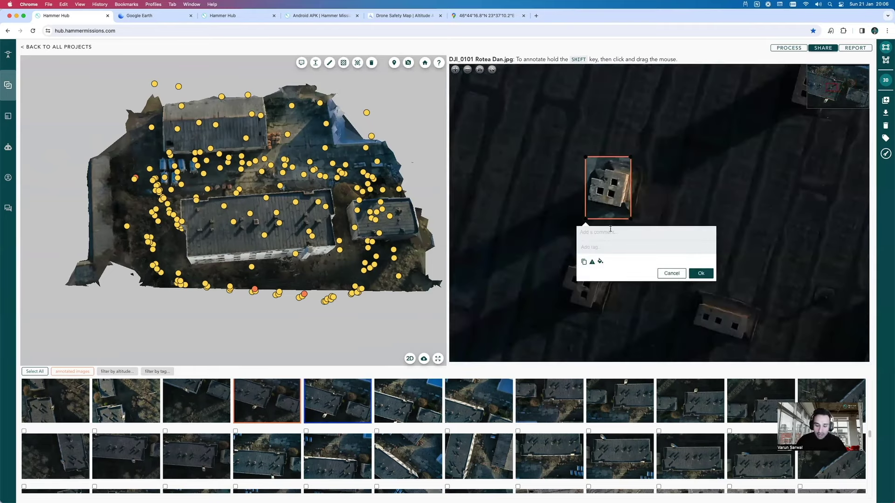
{"action": "type", "text": "missing brii"}
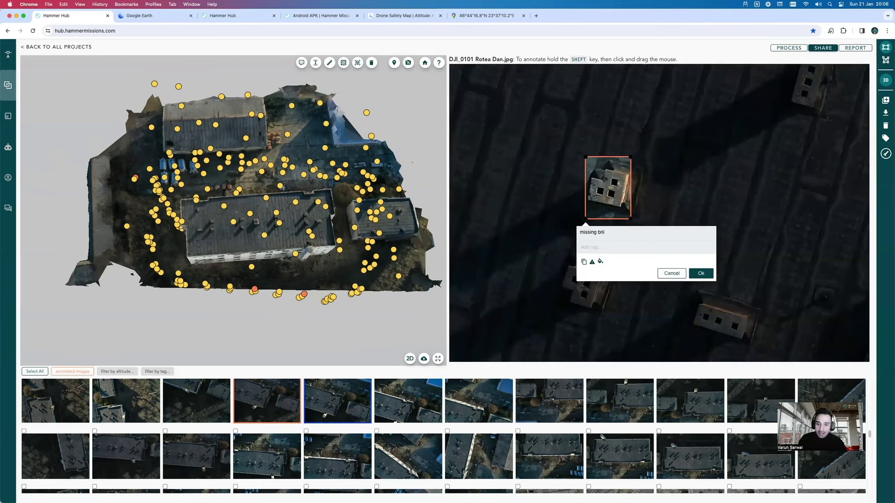
{"action": "type", "text": "cwor"}
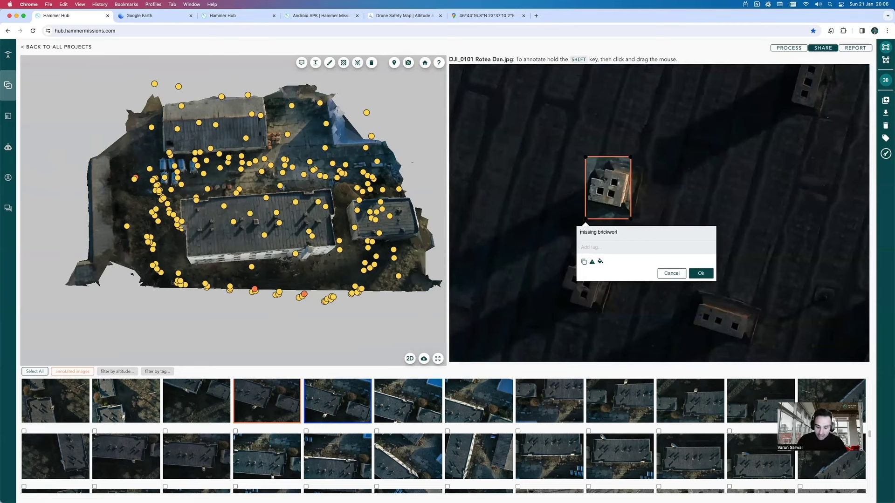
{"action": "type", "text": "l"}
{"action": "key", "text": "BackSpace"}
{"action": "type", "text": "k"}
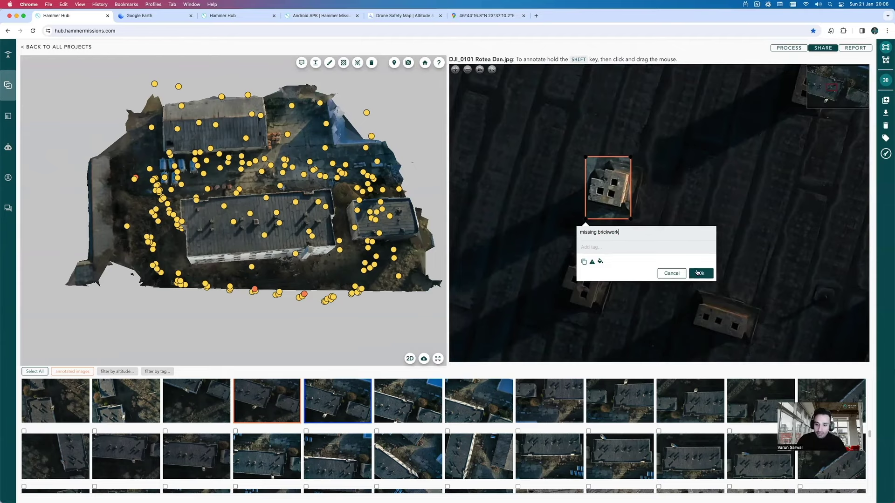
{"action": "left_click", "coordinate": [696, 275]}
{"action": "scroll", "coordinate": [649, 223], "scroll_direction": "down", "scroll_amount": 2}
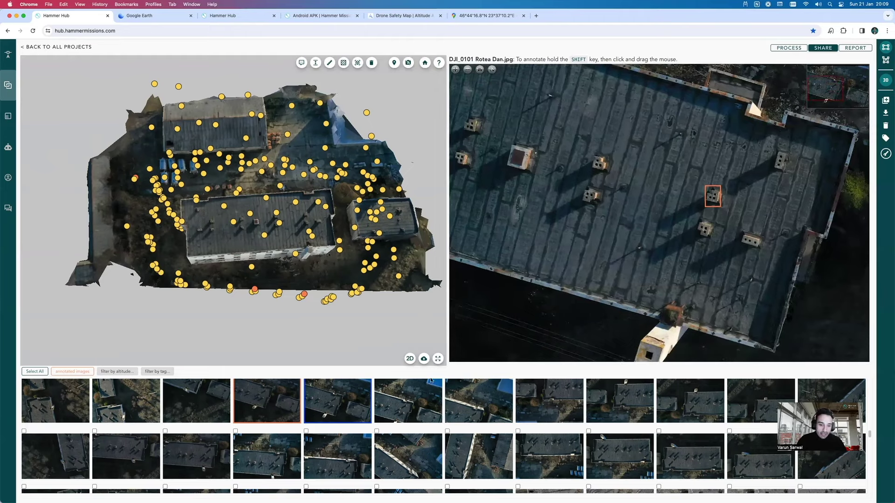
Review neighbouring roof photos, stepping through three, then open and zoom into DJI_0107.
{"action": "left_click", "coordinate": [404, 402]}
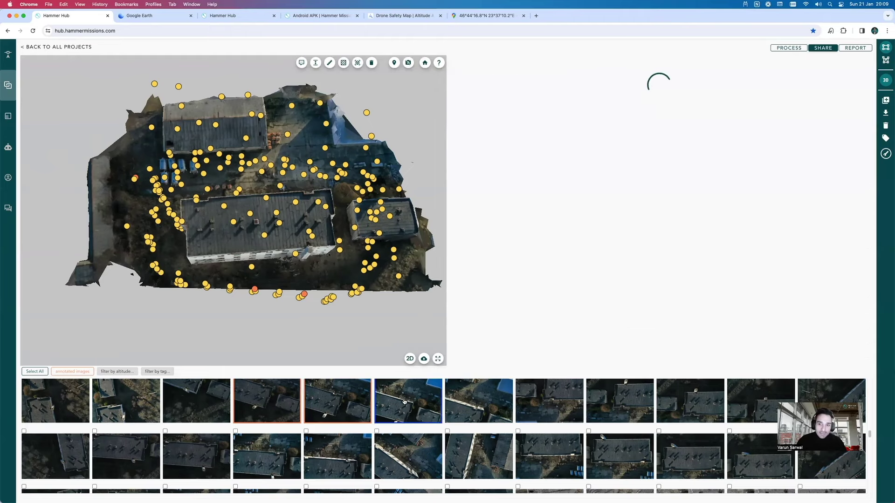
{"action": "key", "text": "Right"}
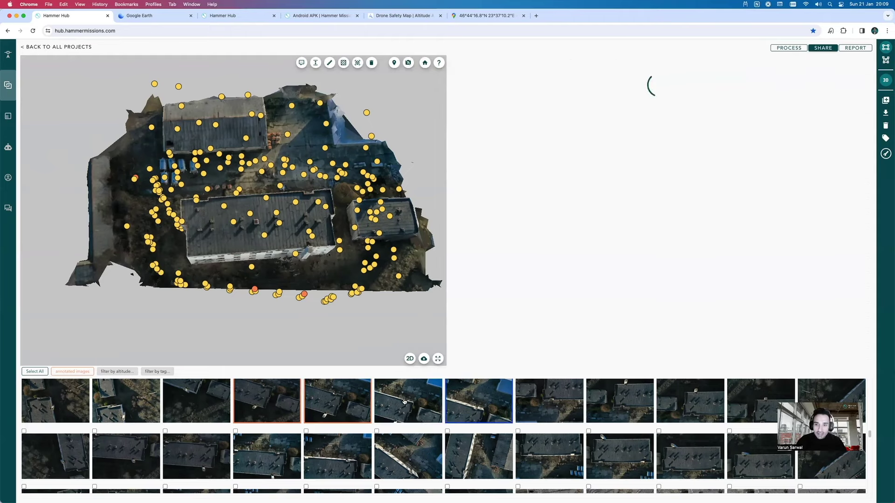
{"action": "key", "text": "Right"}
{"action": "key", "text": "Right"}
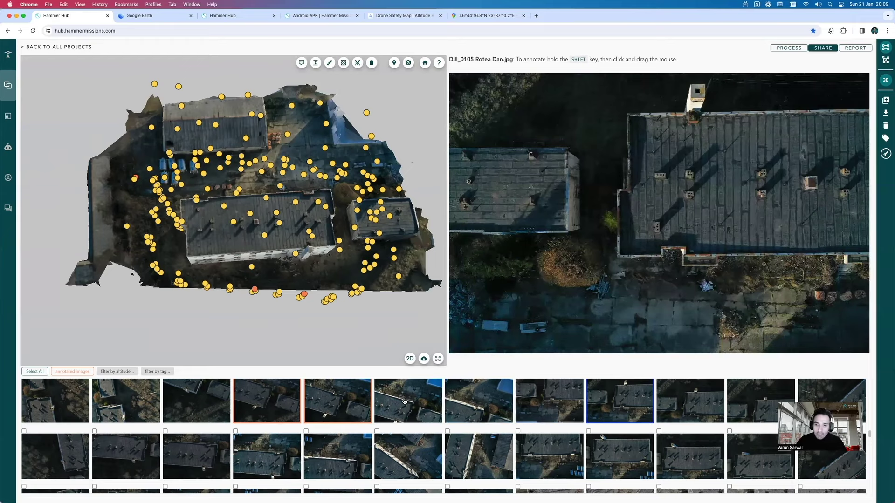
{"action": "key", "text": "Right"}
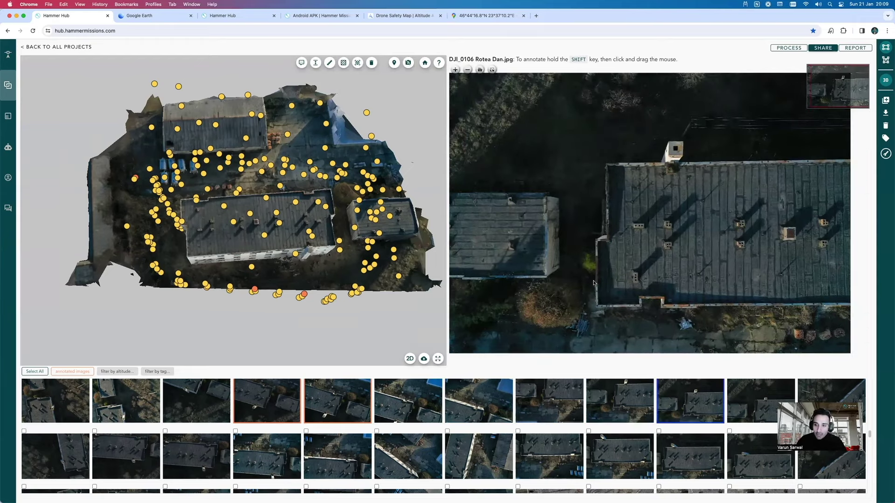
{"action": "left_click", "coordinate": [745, 396]}
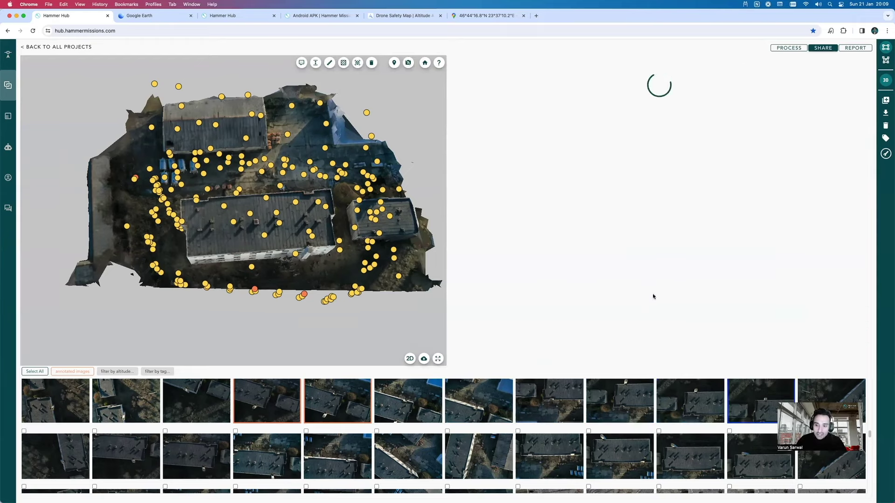
{"action": "scroll", "coordinate": [679, 231], "scroll_direction": "up", "scroll_amount": 4}
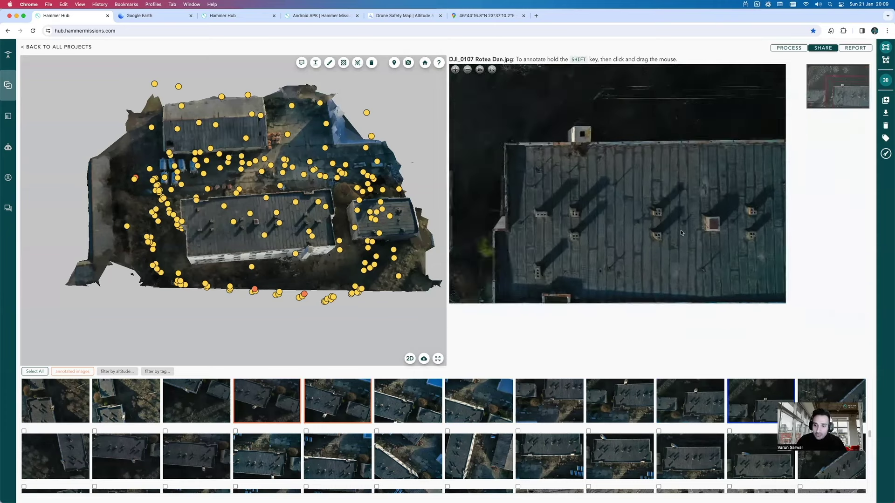
{"action": "scroll", "coordinate": [683, 200], "scroll_direction": "up", "scroll_amount": 3}
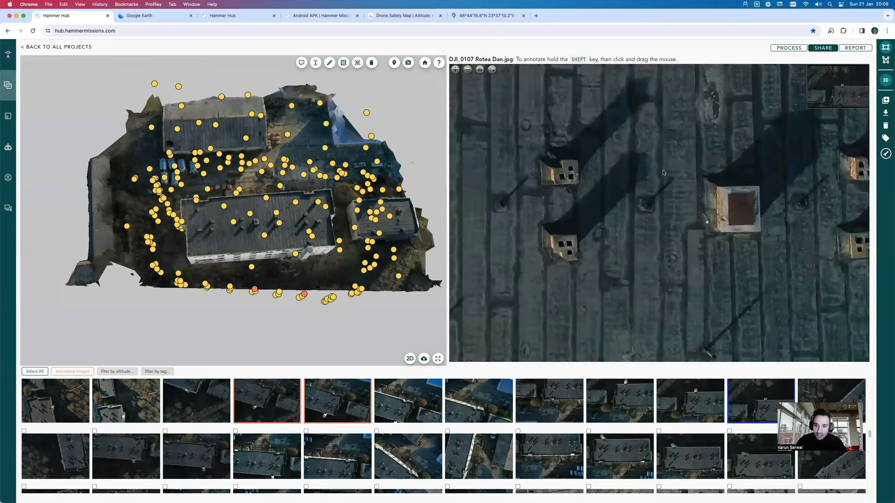
{"action": "scroll", "coordinate": [685, 192], "scroll_direction": "down", "scroll_amount": 4}
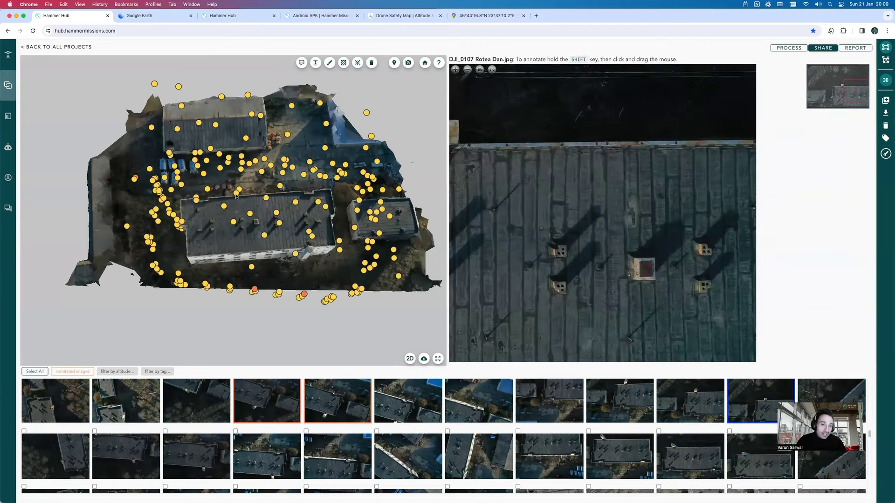
Open DJI_0174 from its camera marker on the model and zoom around the roof.
{"action": "left_click", "coordinate": [249, 230]}
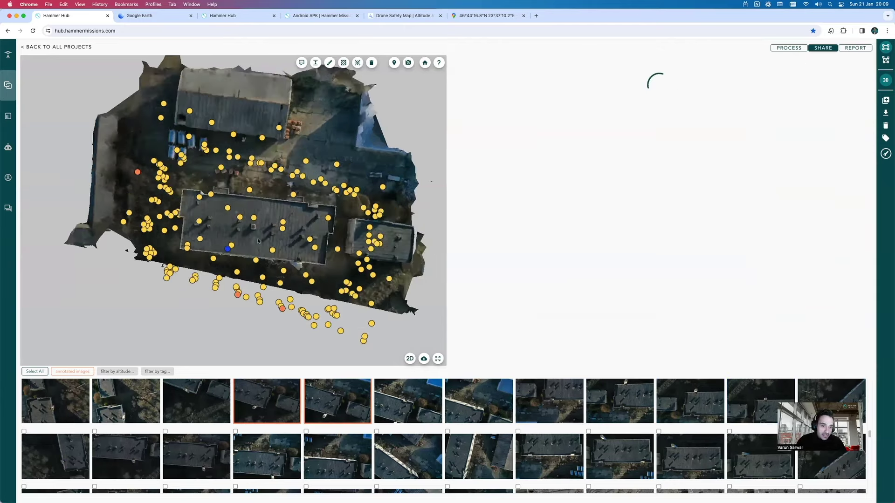
{"action": "scroll", "coordinate": [621, 195], "scroll_direction": "up", "scroll_amount": 4}
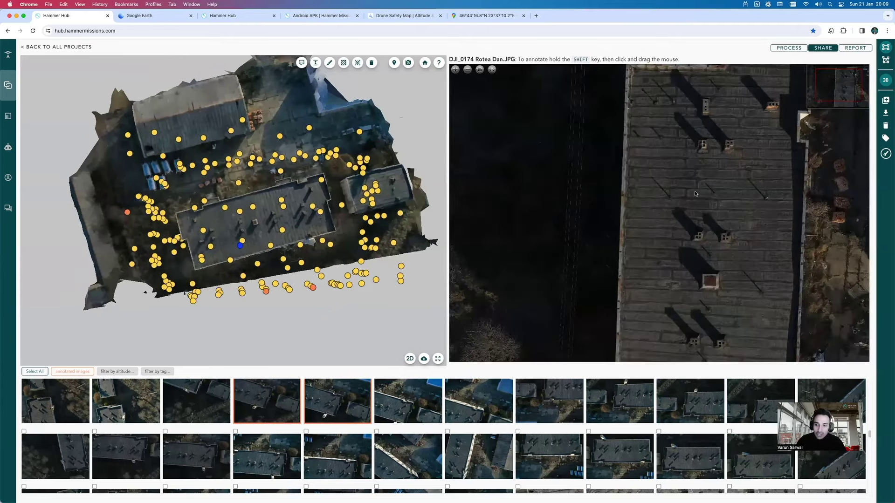
{"action": "scroll", "coordinate": [621, 194], "scroll_direction": "up", "scroll_amount": 2}
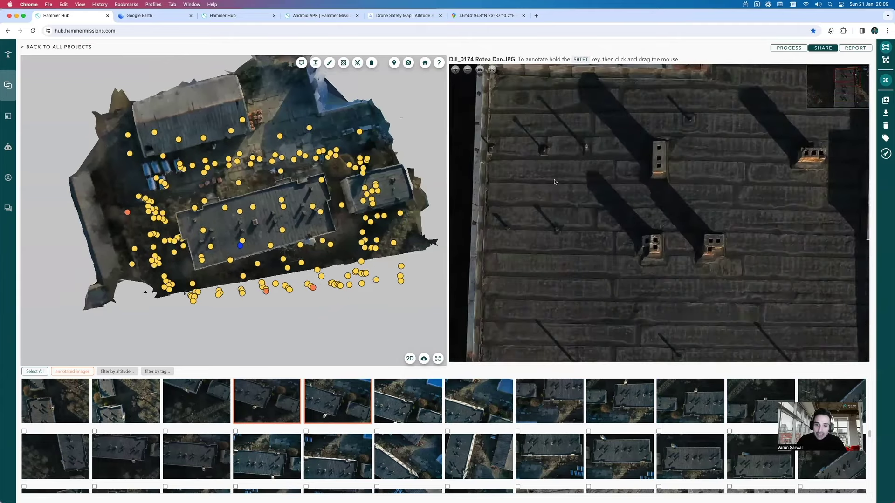
{"action": "scroll", "coordinate": [602, 163], "scroll_direction": "up", "scroll_amount": 3}
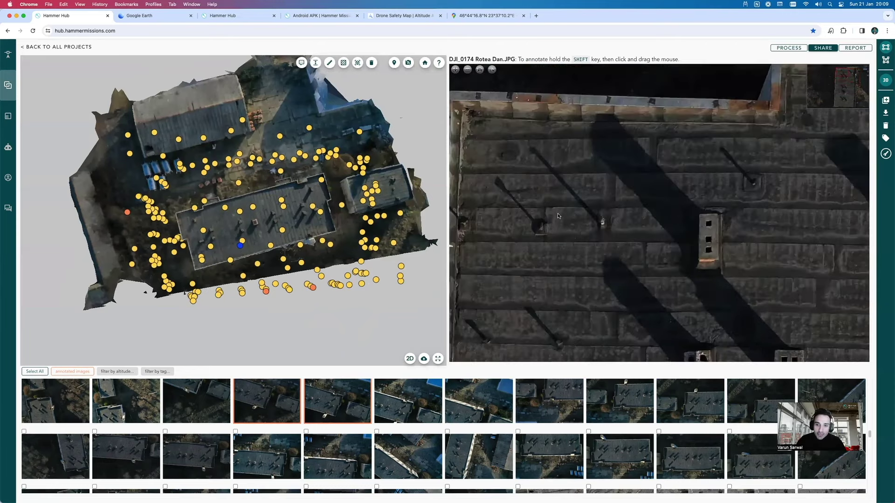
{"action": "scroll", "coordinate": [592, 229], "scroll_direction": "down", "scroll_amount": 3}
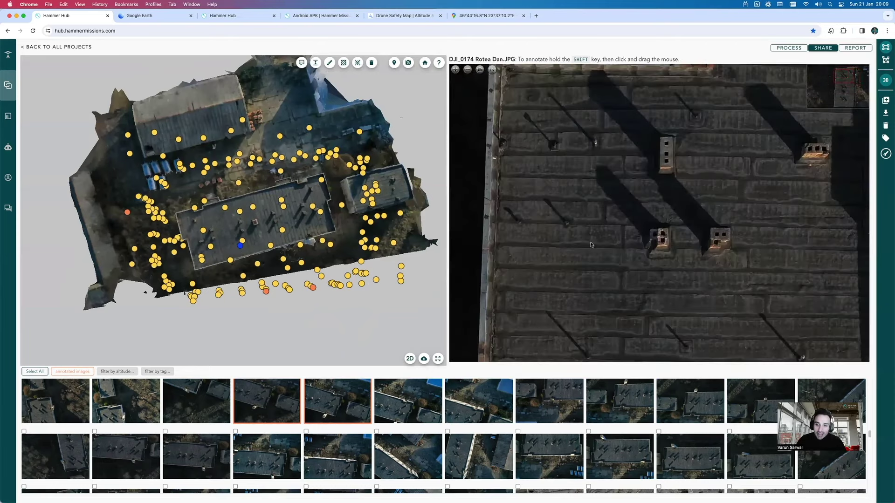
{"action": "scroll", "coordinate": [588, 240], "scroll_direction": "down", "scroll_amount": 3}
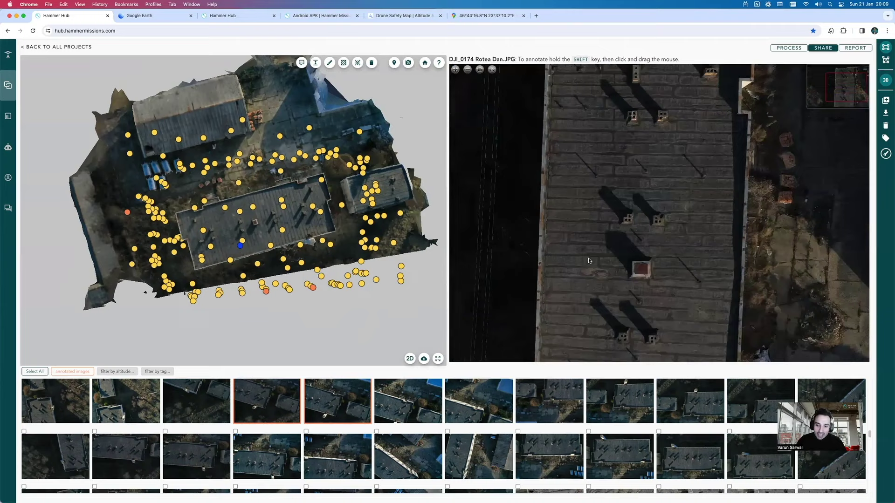
{"action": "scroll", "coordinate": [599, 243], "scroll_direction": "up", "scroll_amount": 4}
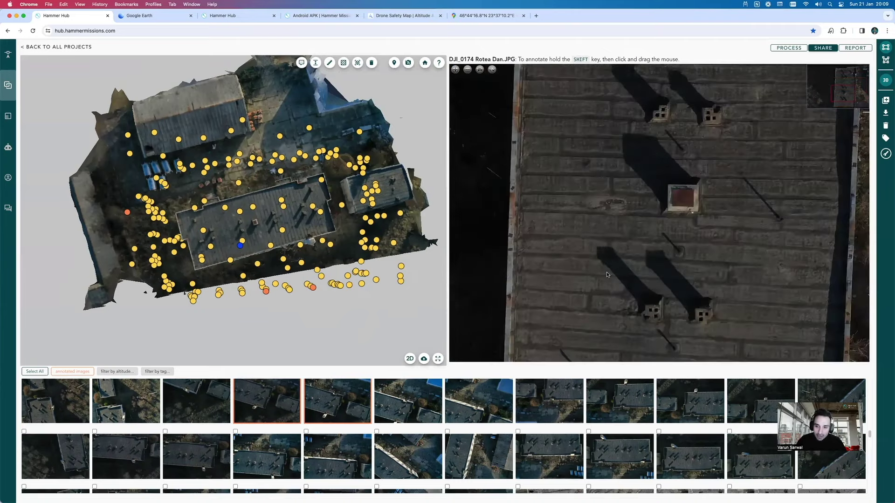
{"action": "scroll", "coordinate": [621, 247], "scroll_direction": "down", "scroll_amount": 4}
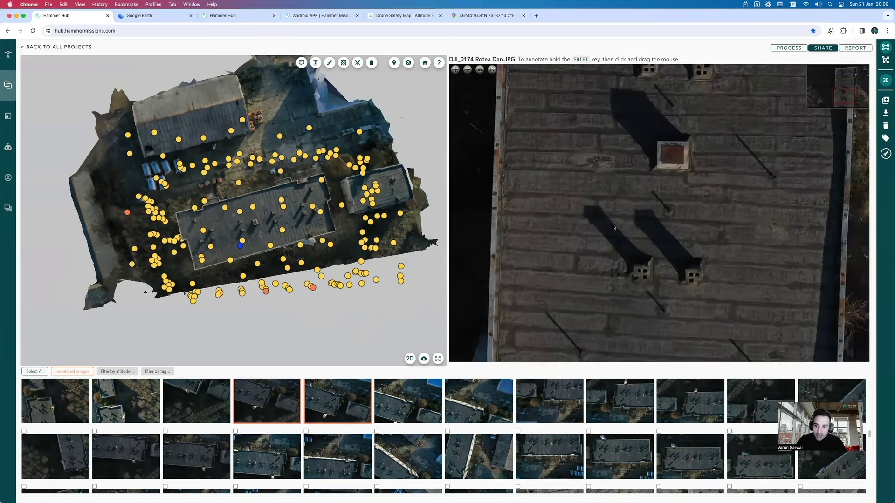
{"action": "scroll", "coordinate": [618, 172], "scroll_direction": "down", "scroll_amount": 1}
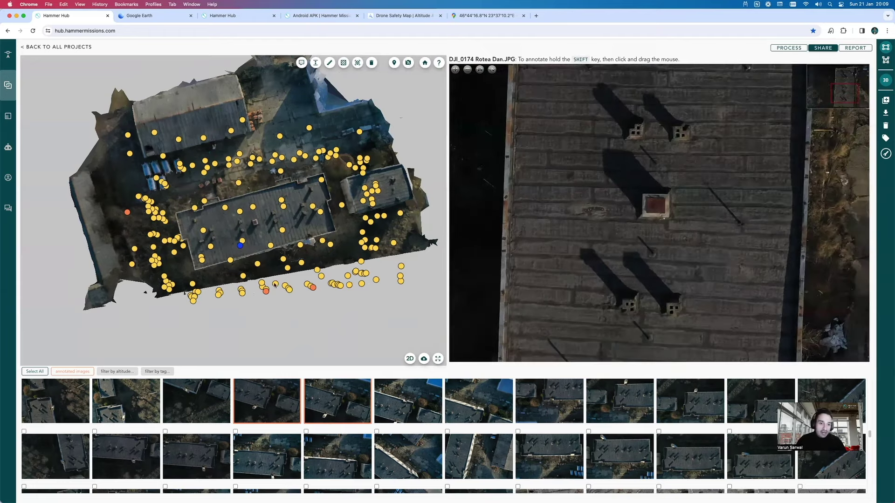
Orbit the model to the white building's facade and open facade photo DJI_0200.
{"action": "left_click_drag", "start_coordinate": [260, 266], "coordinate": [259, 218]}
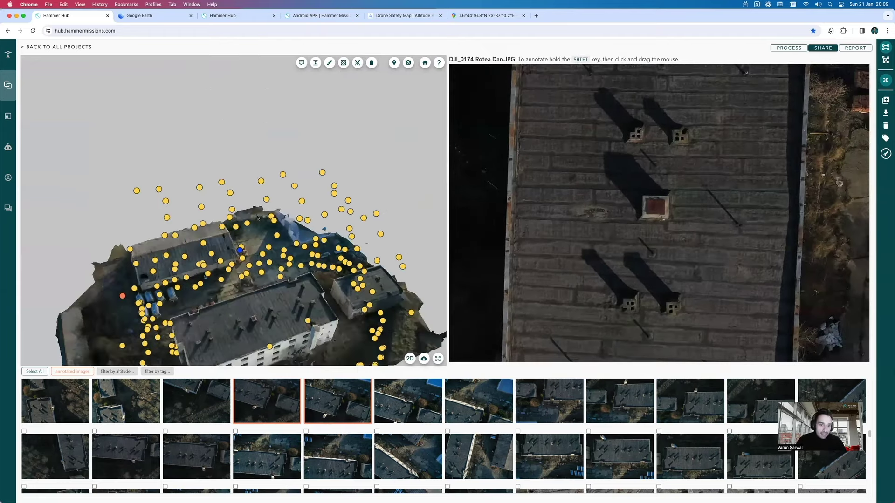
{"action": "left_click_drag", "start_coordinate": [250, 260], "coordinate": [262, 284]}
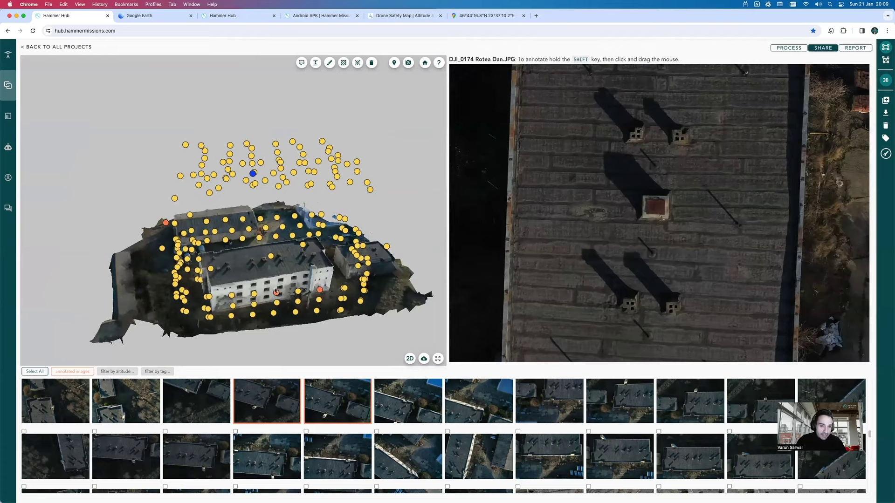
{"action": "scroll", "coordinate": [262, 284], "scroll_direction": "up", "scroll_amount": 3}
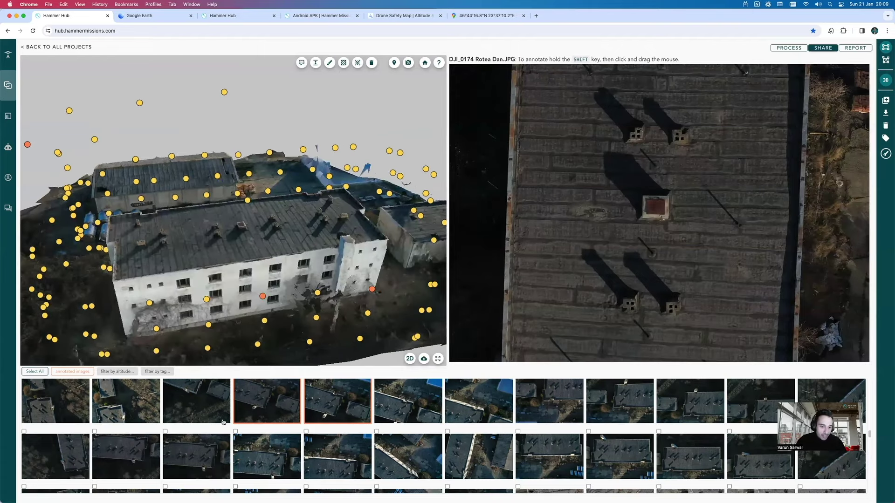
{"action": "scroll", "coordinate": [223, 422], "scroll_direction": "down", "scroll_amount": 5}
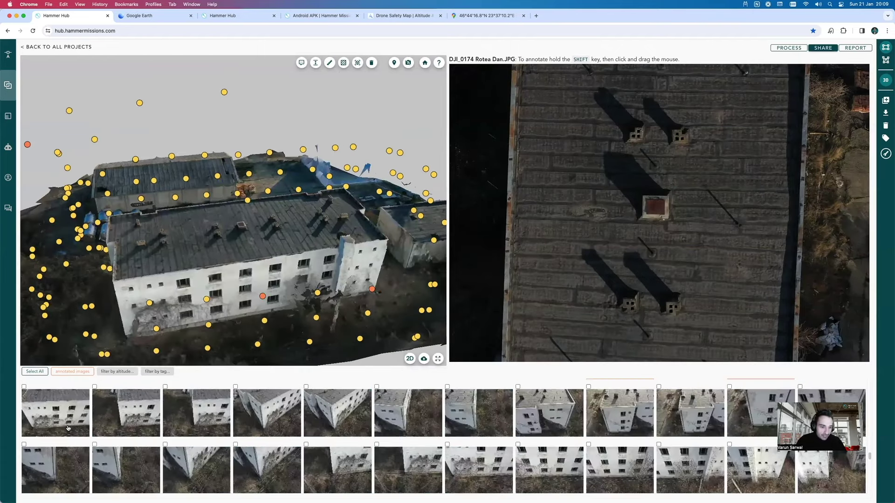
{"action": "scroll", "coordinate": [67, 427], "scroll_direction": "up", "scroll_amount": 5}
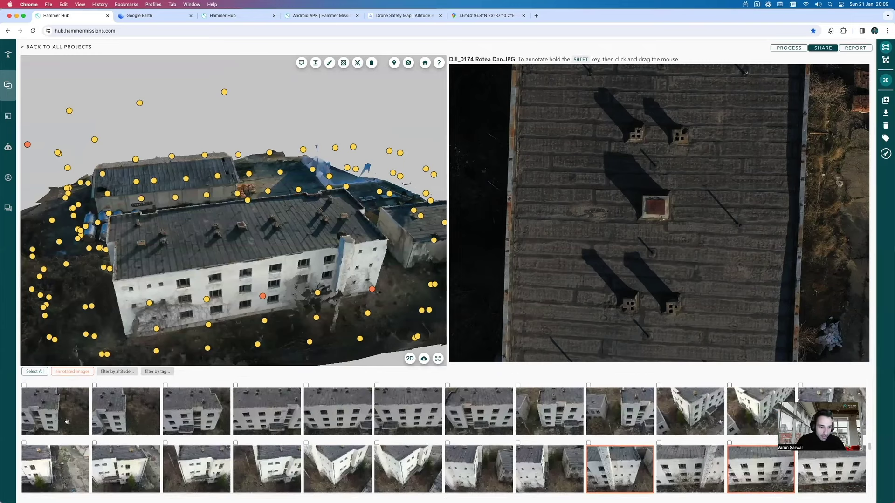
{"action": "left_click", "coordinate": [66, 421]}
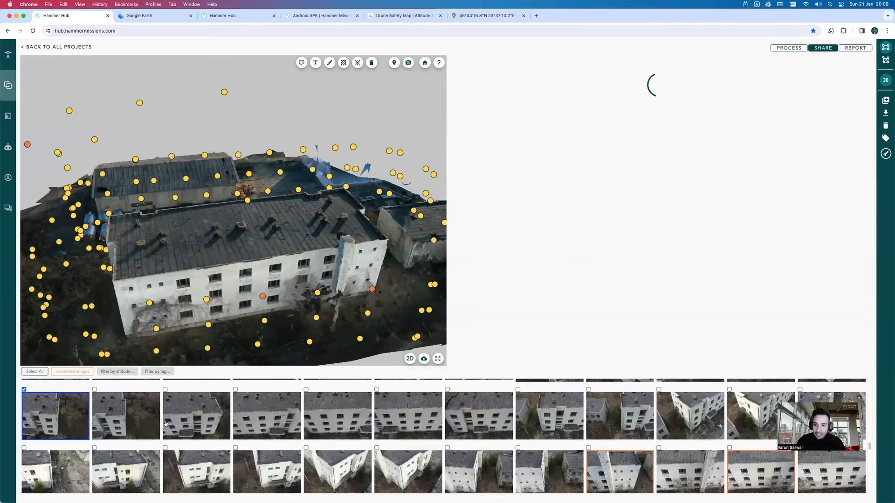
Zoom in on the cracked wall corner and draw an annotation box around it.
{"action": "scroll", "coordinate": [676, 226], "scroll_direction": "up", "scroll_amount": 2}
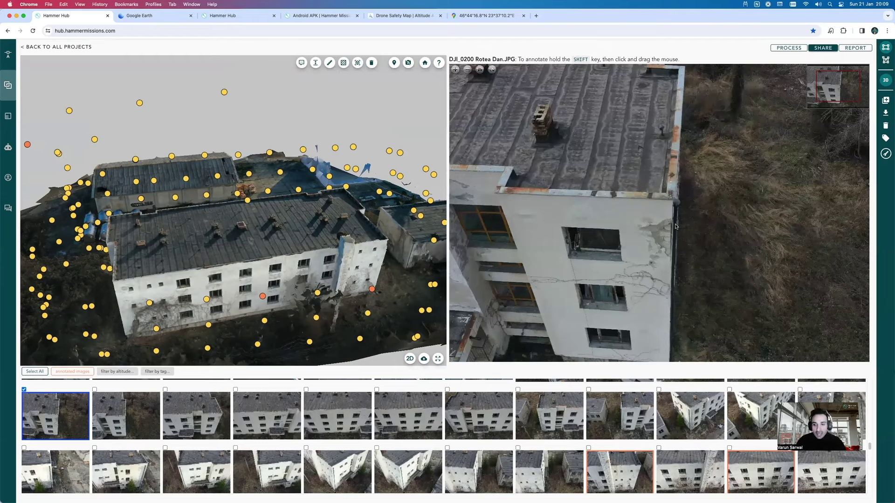
{"action": "scroll", "coordinate": [623, 234], "scroll_direction": "up", "scroll_amount": 2}
{"action": "left_click_drag", "start_coordinate": [542, 119], "coordinate": [667, 295], "text": "shift"}
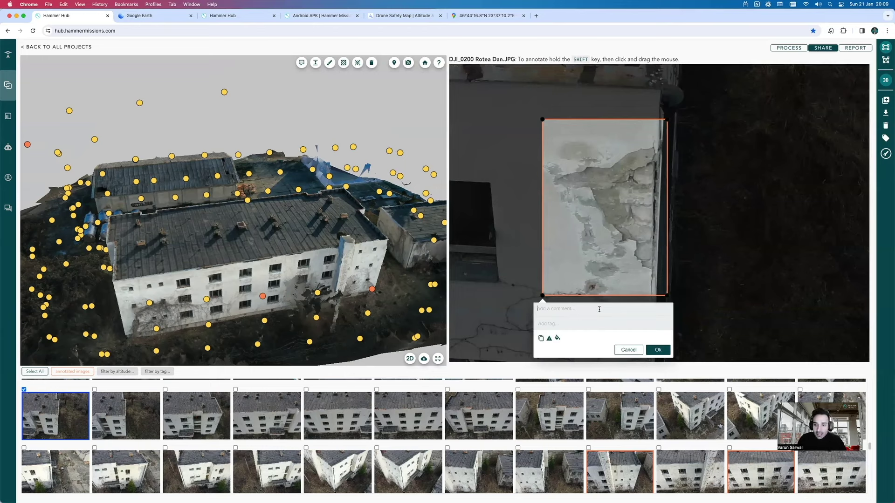
Comment the new annotation 'exposed brickwork' with tag facade and confirm it.
{"action": "type", "text": "exs"}
{"action": "key", "text": "BackSpace"}
{"action": "type", "text": "posed brickwork "}
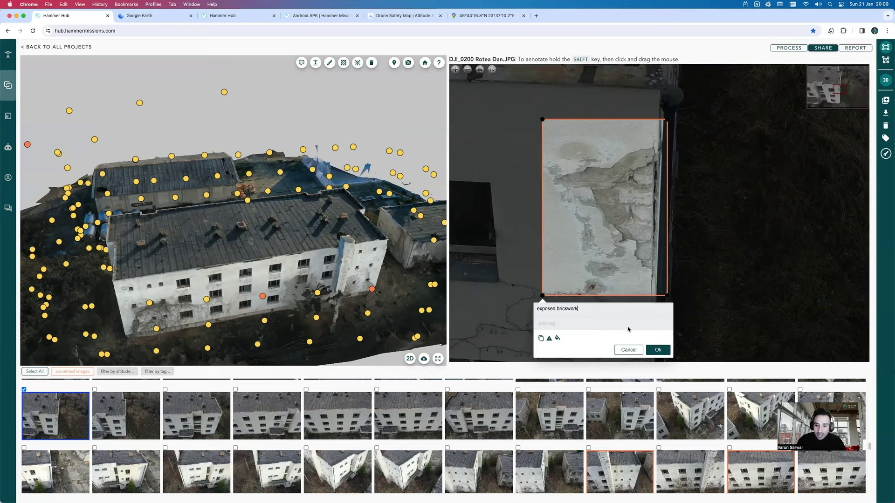
{"action": "type", "text": "facade"}
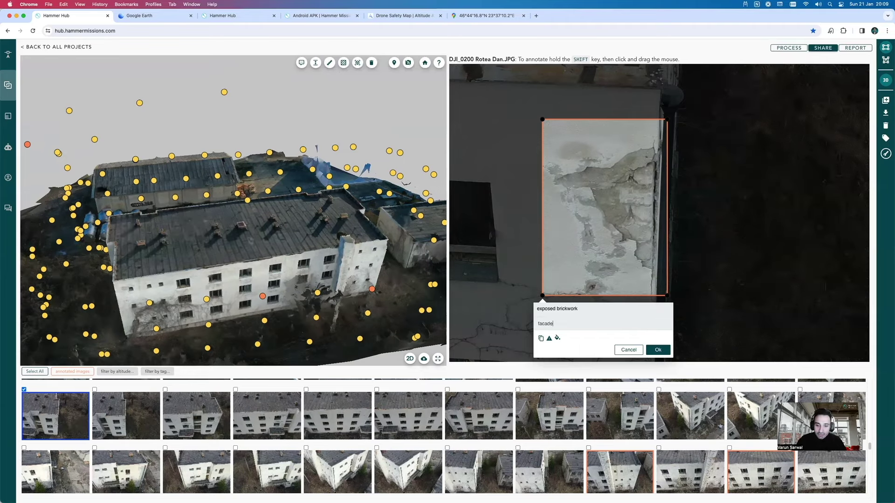
{"action": "left_click", "coordinate": [670, 354]}
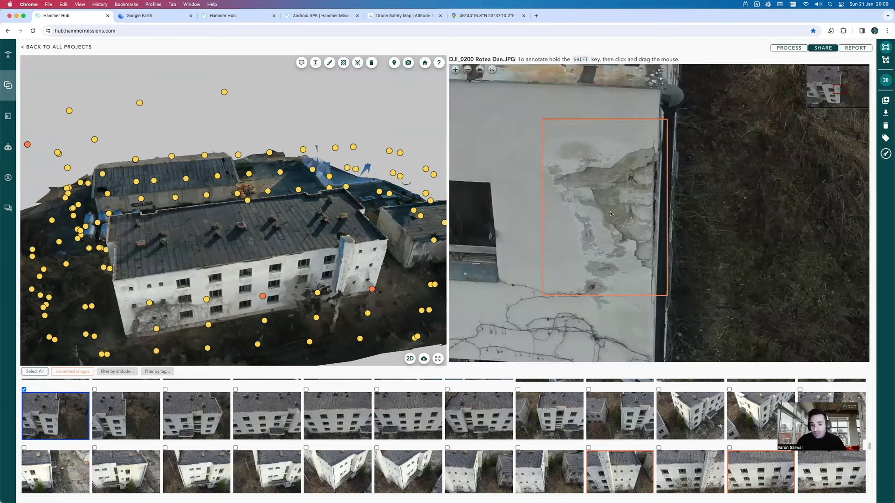
{"action": "left_click", "coordinate": [611, 213]}
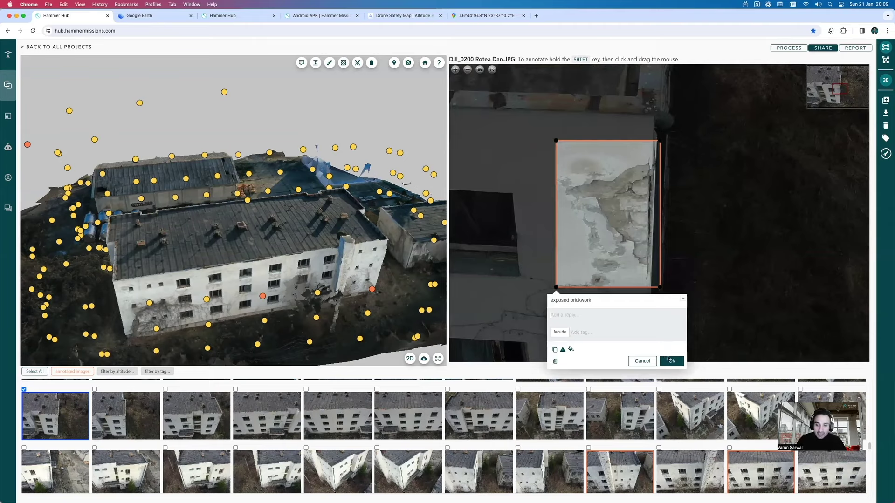
{"action": "left_click", "coordinate": [670, 360]}
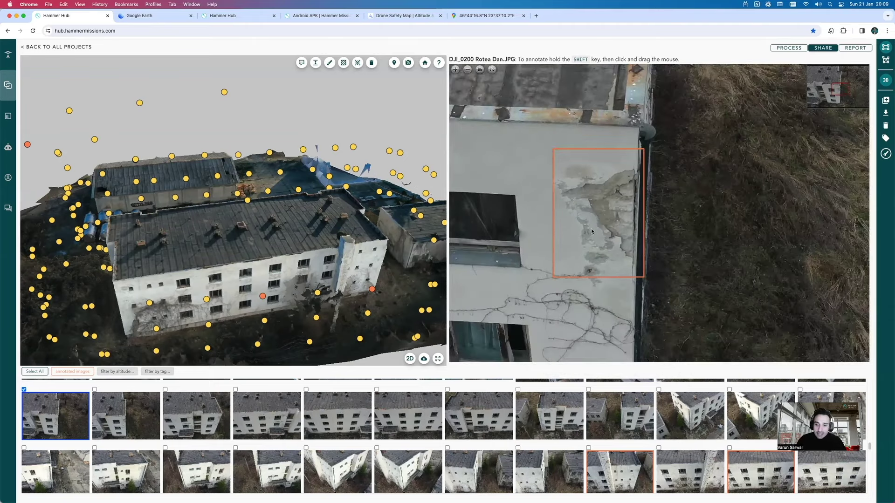
Add the tag 'bricks' to the exposed brickwork annotation and save it.
{"action": "scroll", "coordinate": [591, 229], "scroll_direction": "down", "scroll_amount": 2}
{"action": "scroll", "coordinate": [692, 182], "scroll_direction": "up", "scroll_amount": 3}
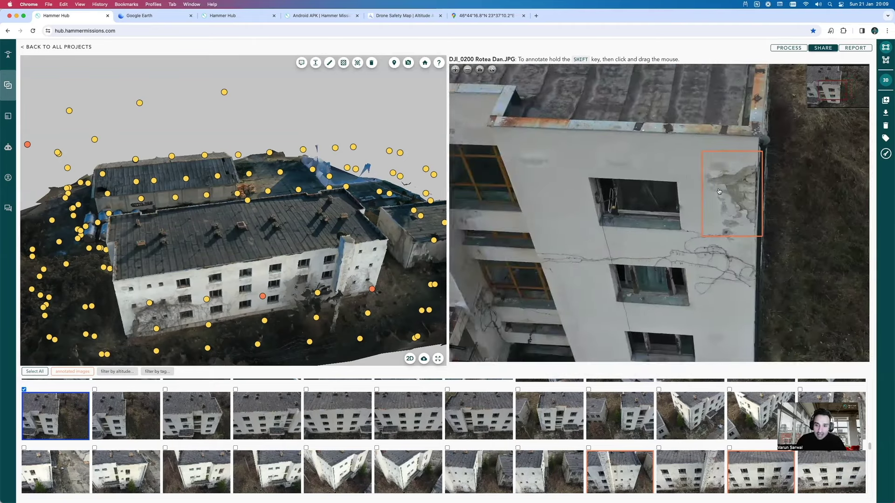
{"action": "left_click", "coordinate": [685, 195]}
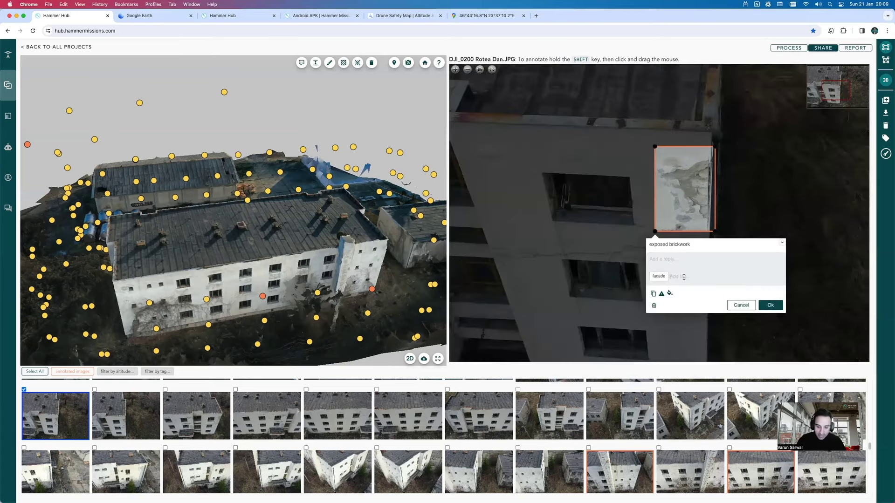
{"action": "type", "text": "brick"}
{"action": "key", "text": "BackSpace"}
{"action": "type", "text": "cks"}
{"action": "key", "text": "Return"}
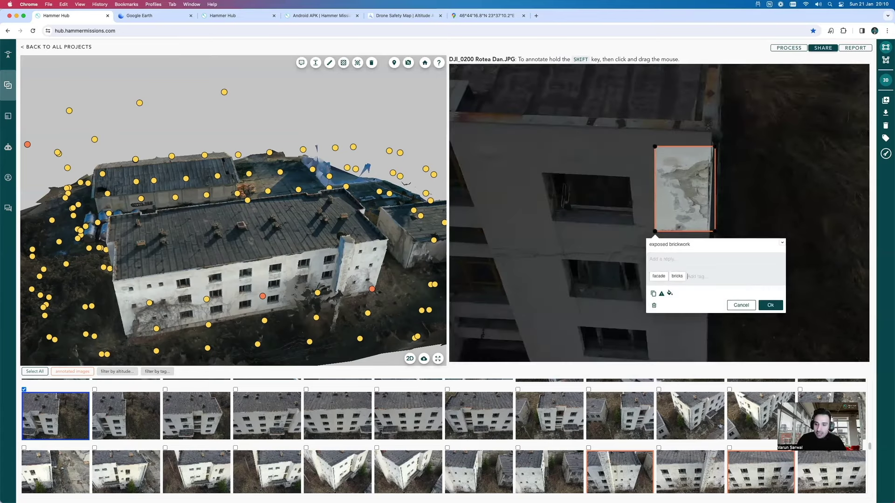
{"action": "left_click", "coordinate": [772, 306]}
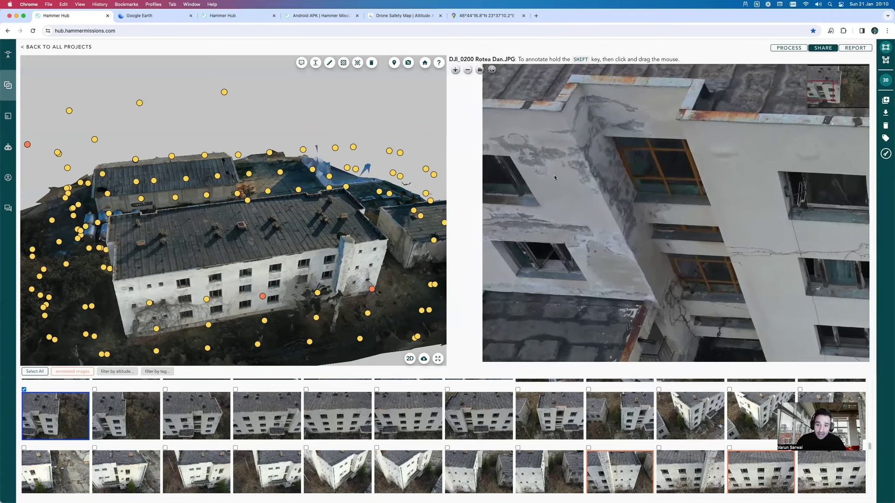
Annotate the peeling building corner as 'missing paint', tagged paint and facade.
{"action": "left_click_drag", "start_coordinate": [474, 107], "coordinate": [587, 196], "text": "shift"}
{"action": "type", "text": "missing paint"}
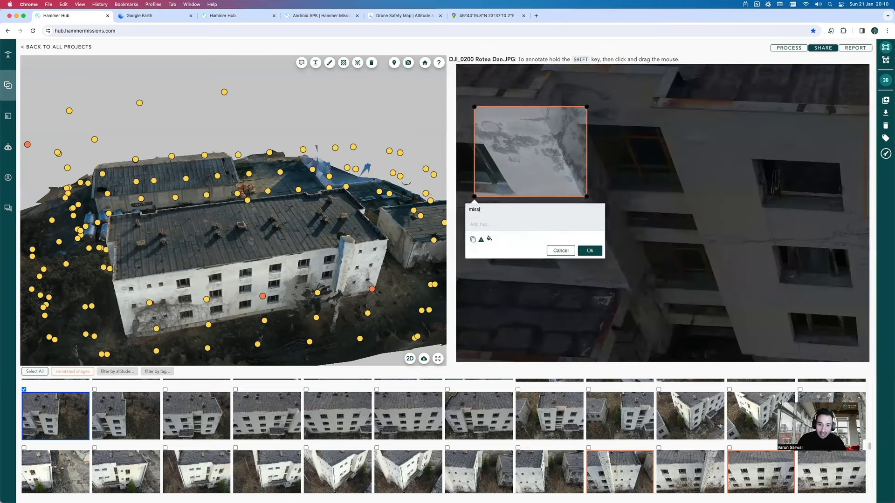
{"action": "left_click", "coordinate": [540, 222]}
{"action": "type", "text": "paint"}
{"action": "key", "text": "Return"}
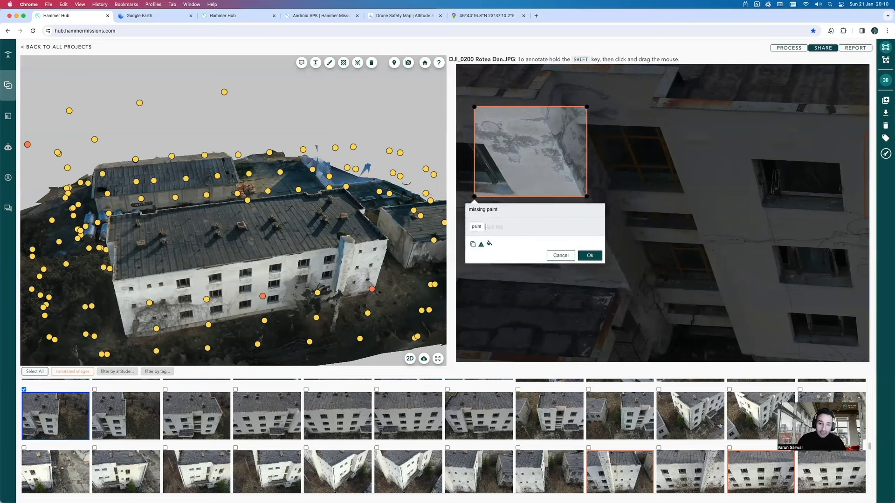
{"action": "type", "text": "cacade"}
{"action": "key", "text": "Return"}
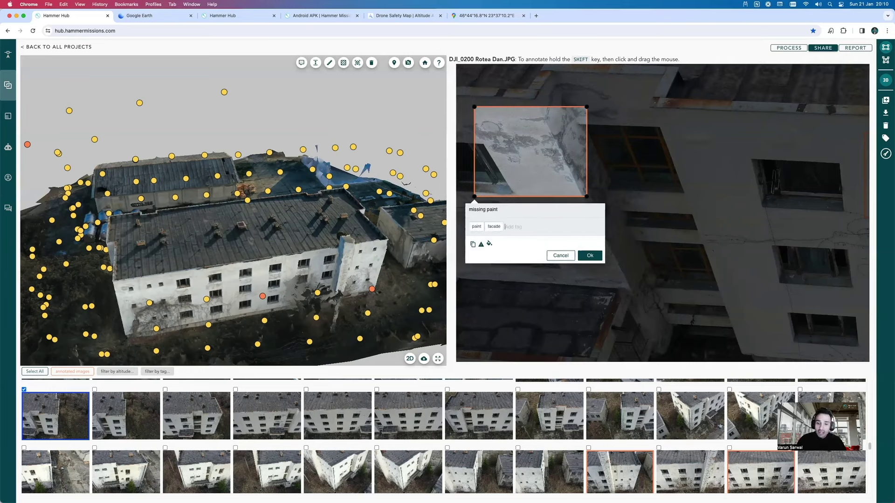
{"action": "left_click", "coordinate": [593, 256]}
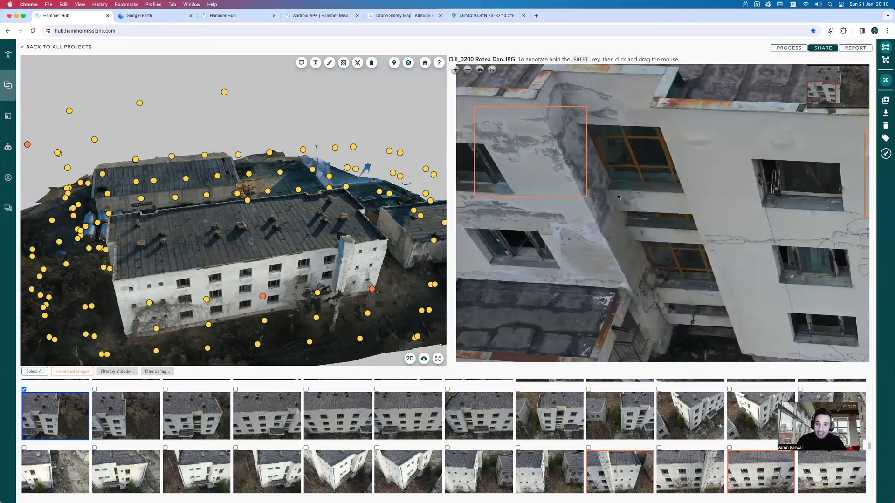
Annotate the rusty roof-edge parapet as 'rust issues', tagged facade, then zoom out.
{"action": "scroll", "coordinate": [617, 210], "scroll_direction": "up", "scroll_amount": 3}
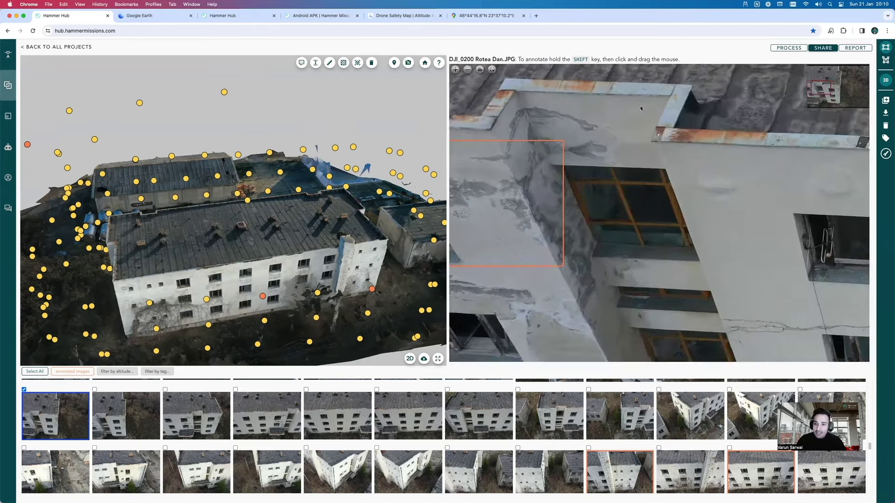
{"action": "left_click_drag", "start_coordinate": [640, 107], "coordinate": [768, 184], "text": "shift"}
{"action": "type", "text": "rust issues  "}
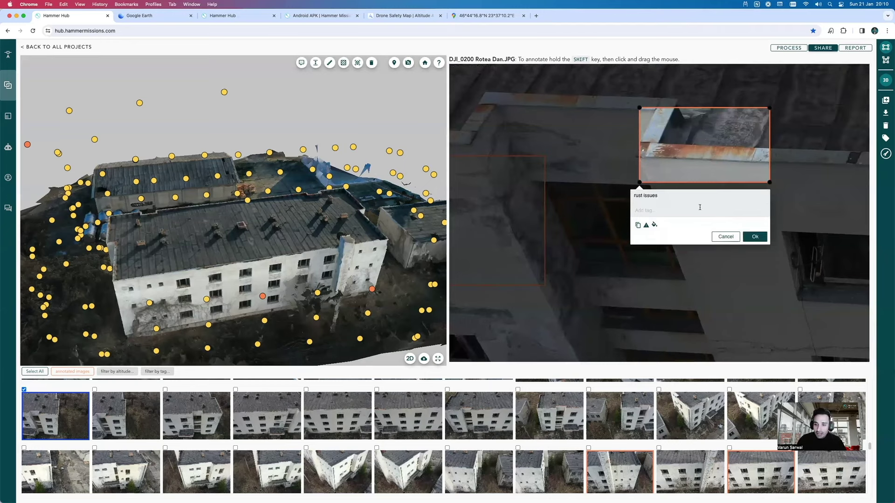
{"action": "type", "text": "facade"}
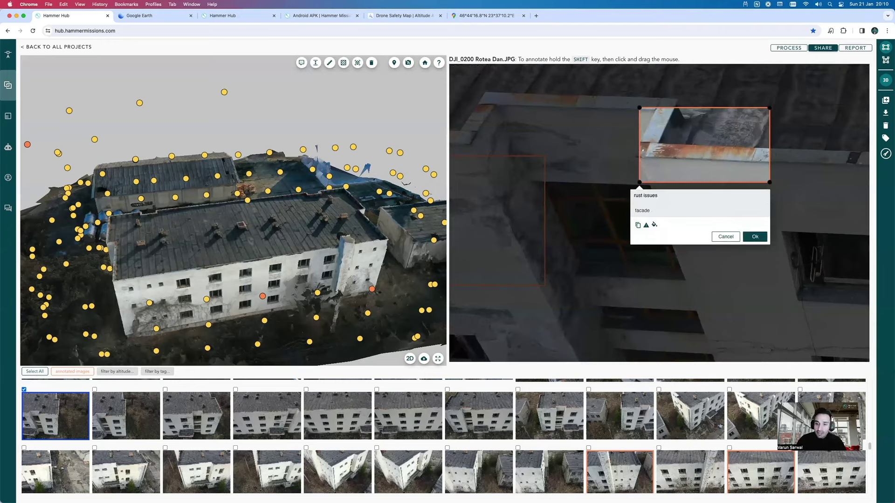
{"action": "key", "text": "Return"}
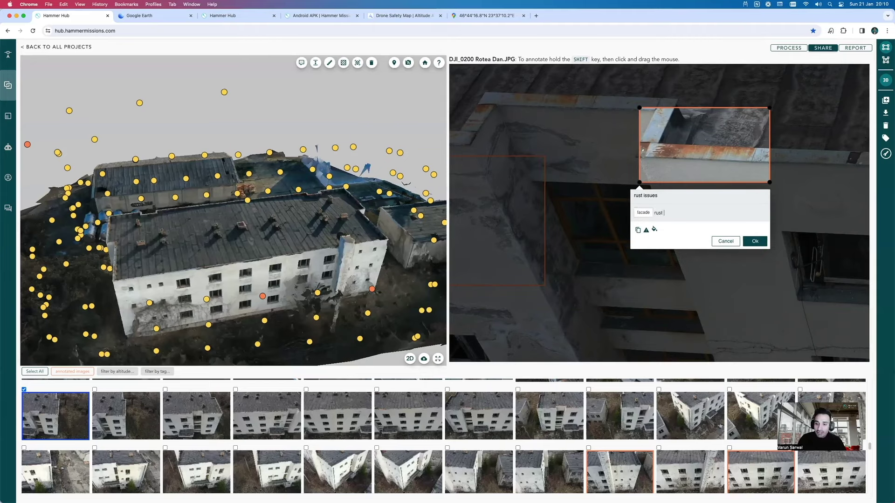
{"action": "left_click", "coordinate": [756, 242]}
{"action": "scroll", "coordinate": [711, 237], "scroll_direction": "down", "scroll_amount": 5}
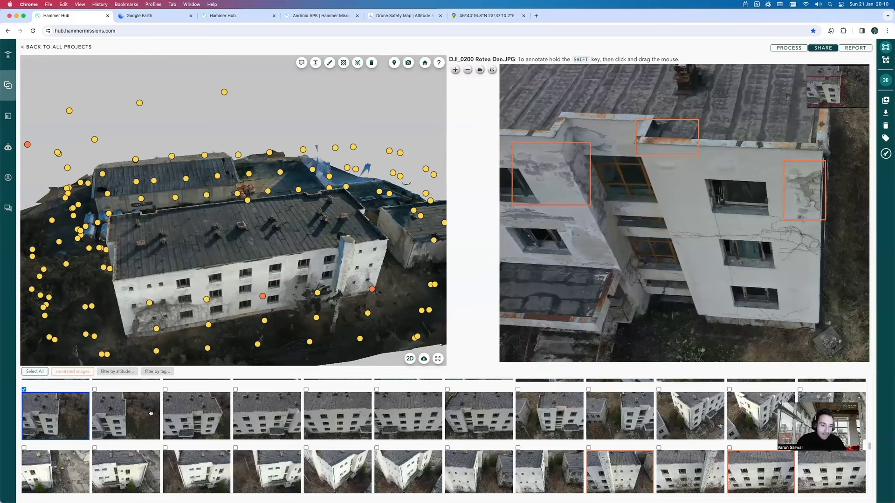
Step through the thumbnails to photo DJI_0203 and zoom in on the lower window.
{"action": "left_click", "coordinate": [150, 414]}
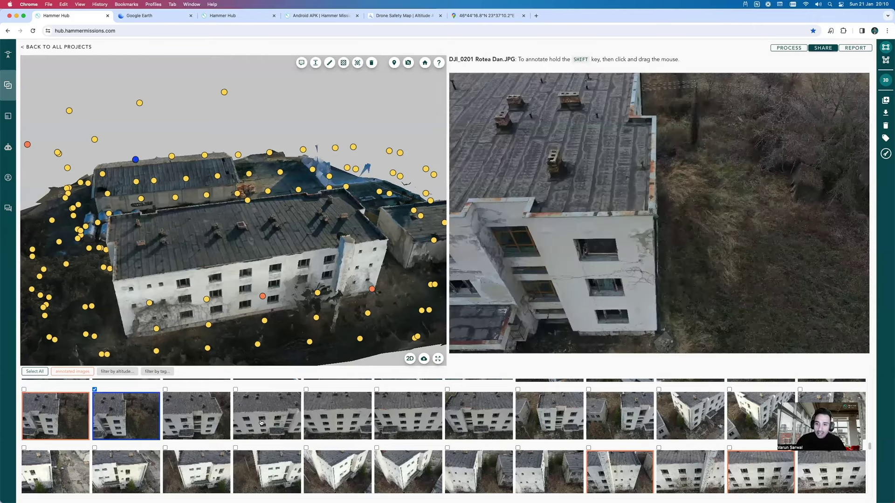
{"action": "key", "text": "Right"}
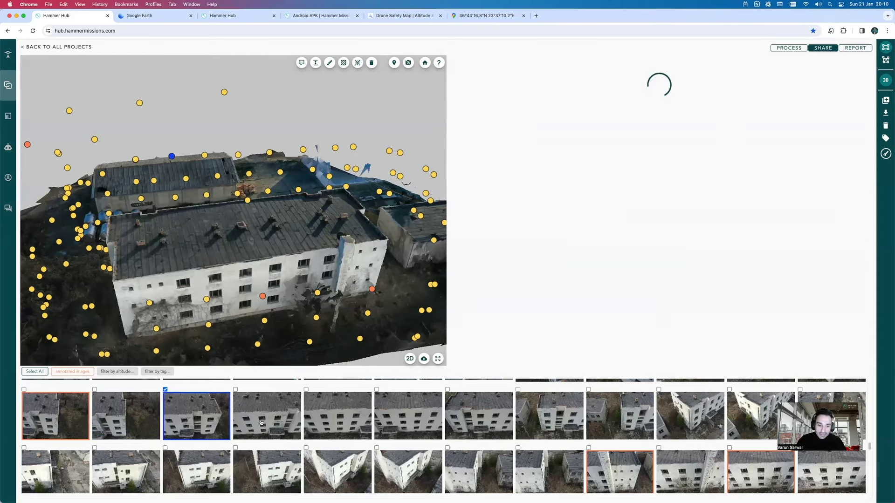
{"action": "left_click", "coordinate": [286, 416]}
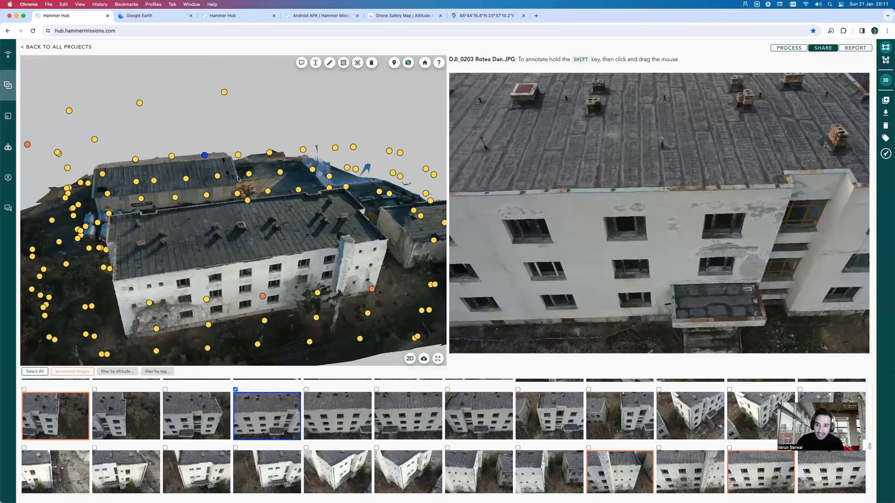
{"action": "scroll", "coordinate": [669, 192], "scroll_direction": "up", "scroll_amount": 5}
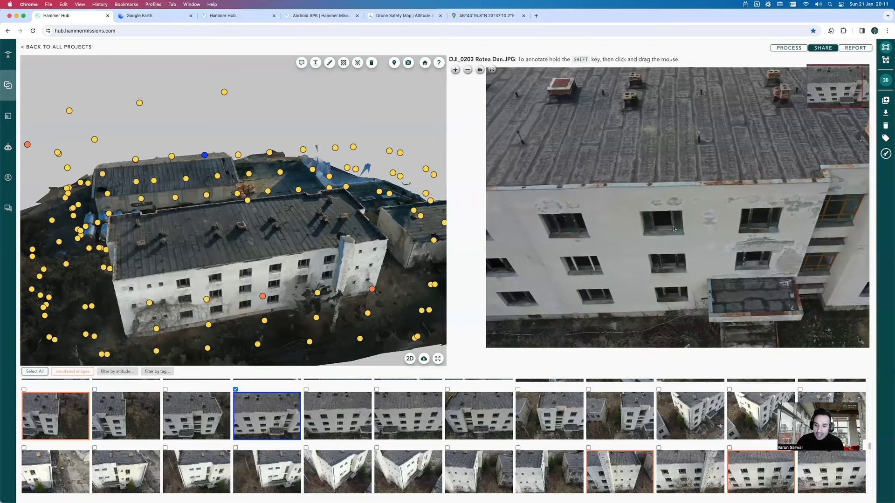
{"action": "scroll", "coordinate": [668, 307], "scroll_direction": "up", "scroll_amount": 3}
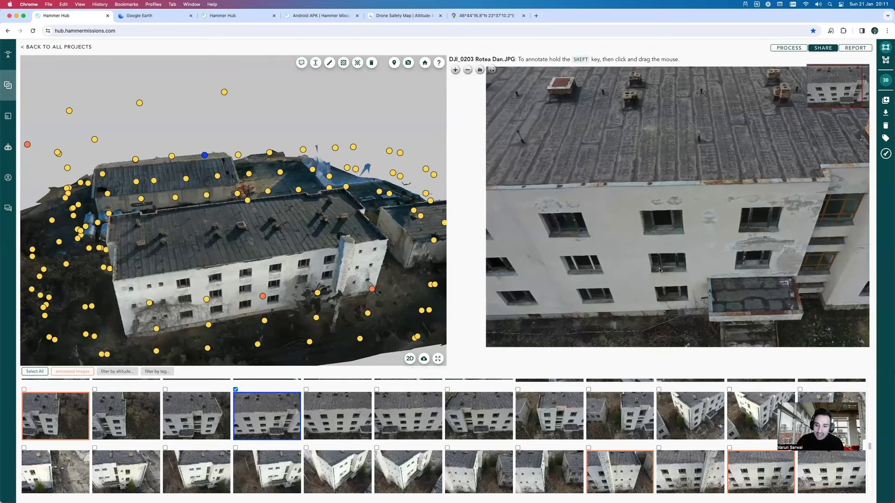
{"action": "scroll", "coordinate": [658, 271], "scroll_direction": "up", "scroll_amount": 3}
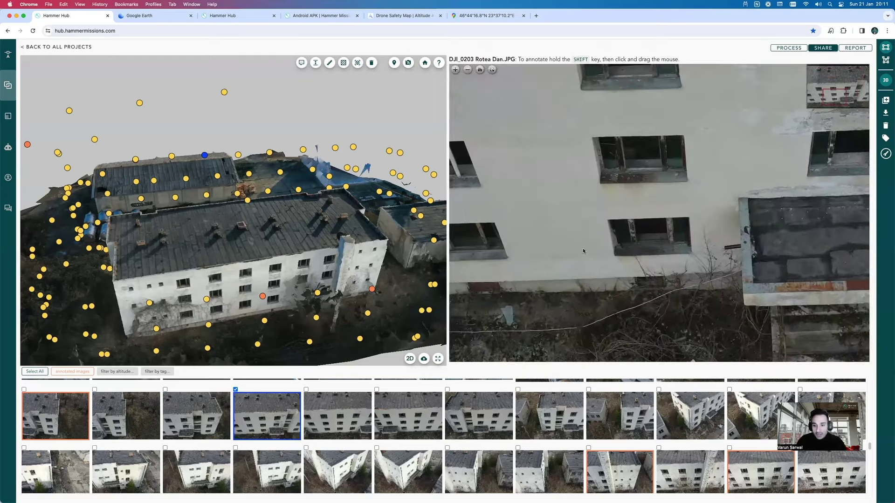
Box the plants below the window as 'vegetation growth', tagged facade and vegetation.
{"action": "left_click_drag", "start_coordinate": [588, 230], "coordinate": [753, 321], "text": "shift"}
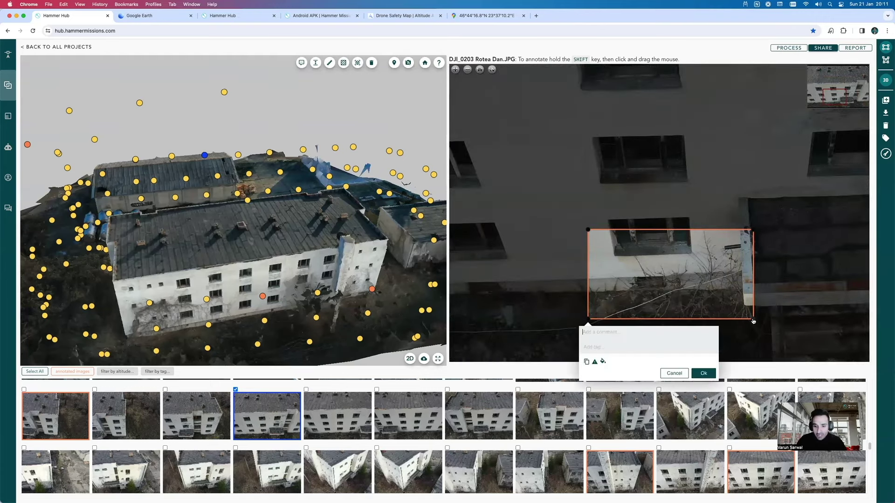
{"action": "type", "text": "vegetation growth"}
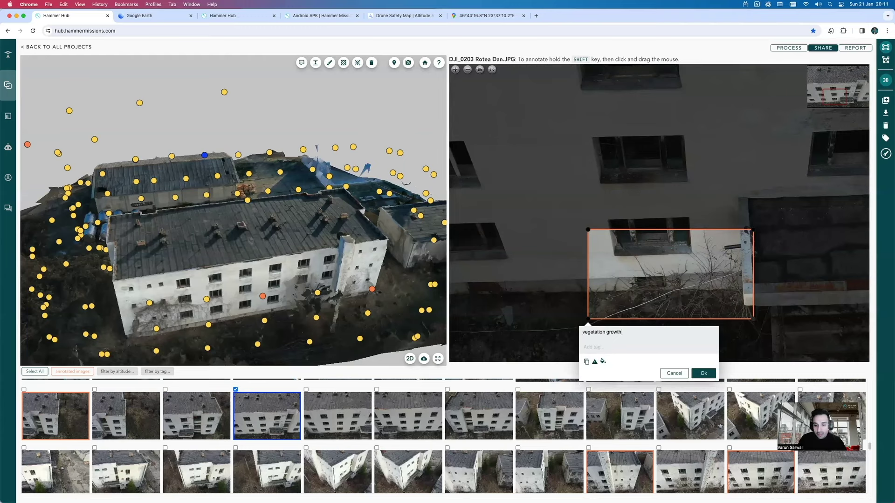
{"action": "type", "text": "fga"}
{"action": "key", "text": "BackSpace"}
{"action": "key", "text": "BackSpace"}
{"action": "key", "text": "BackSpace"}
{"action": "type", "text": "facade"}
{"action": "key", "text": "Return"}
{"action": "type", "text": "vegetation"}
{"action": "key", "text": "Return"}
{"action": "left_click", "coordinate": [703, 378]}
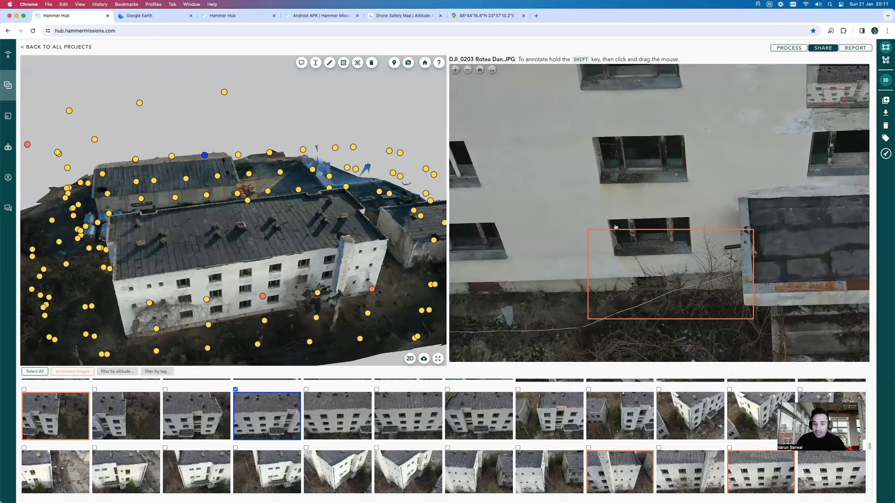
Zoom back out and move on to the next drone photo.
{"action": "scroll", "coordinate": [629, 174], "scroll_direction": "down", "scroll_amount": 3}
{"action": "scroll", "coordinate": [629, 175], "scroll_direction": "down", "scroll_amount": 2}
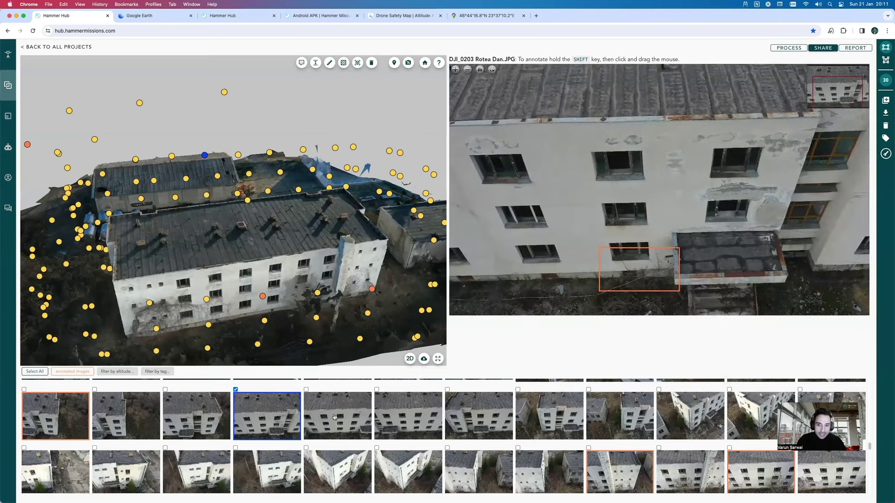
{"action": "left_click", "coordinate": [345, 417]}
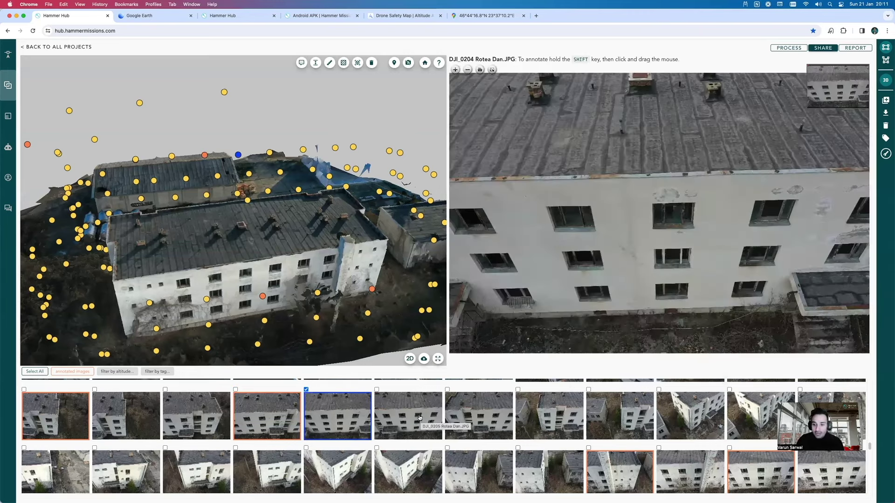
Advance through the photos to the already annotated DJI_0220 and zoom in.
{"action": "left_click", "coordinate": [419, 418]}
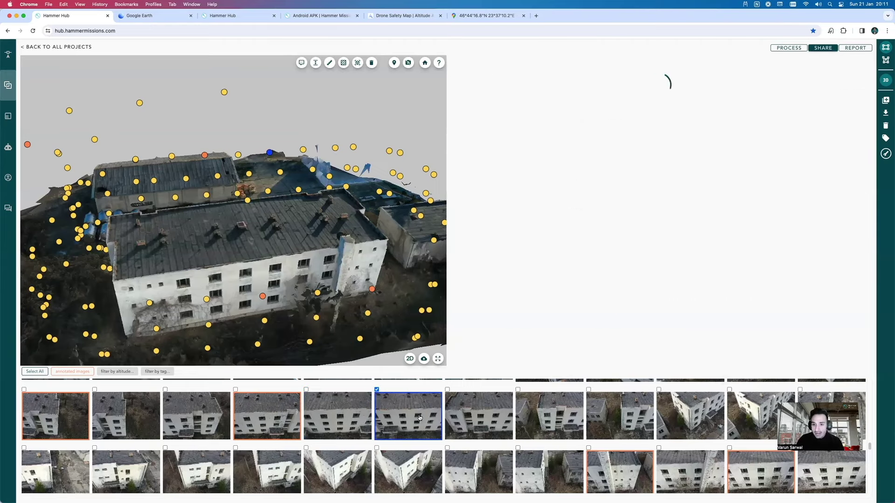
{"action": "key", "text": "Right"}
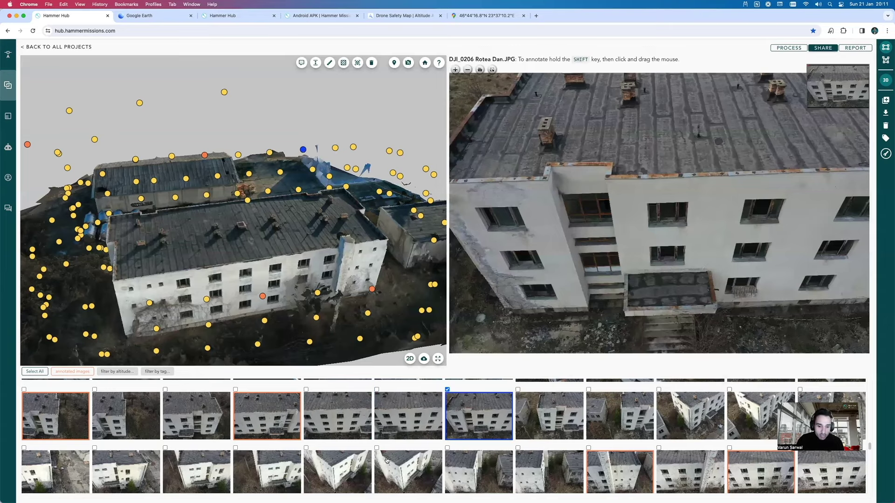
{"action": "scroll", "coordinate": [486, 455], "scroll_direction": "down", "scroll_amount": 1}
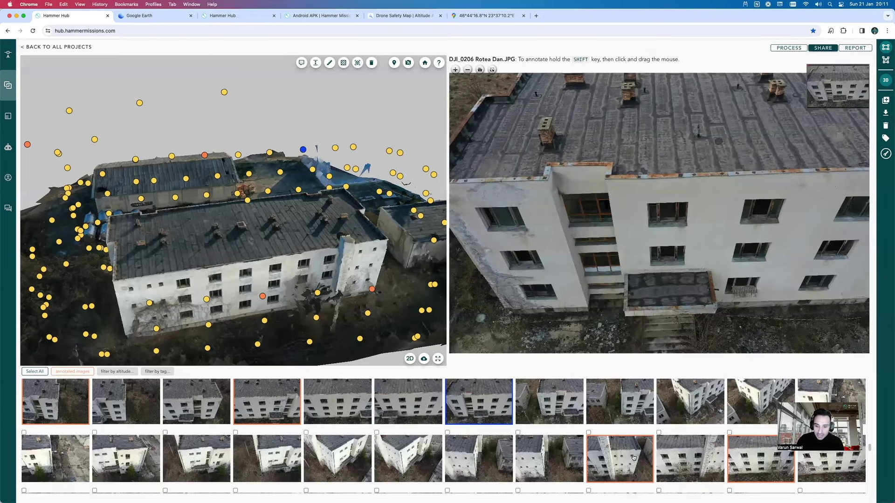
{"action": "left_click", "coordinate": [625, 457]}
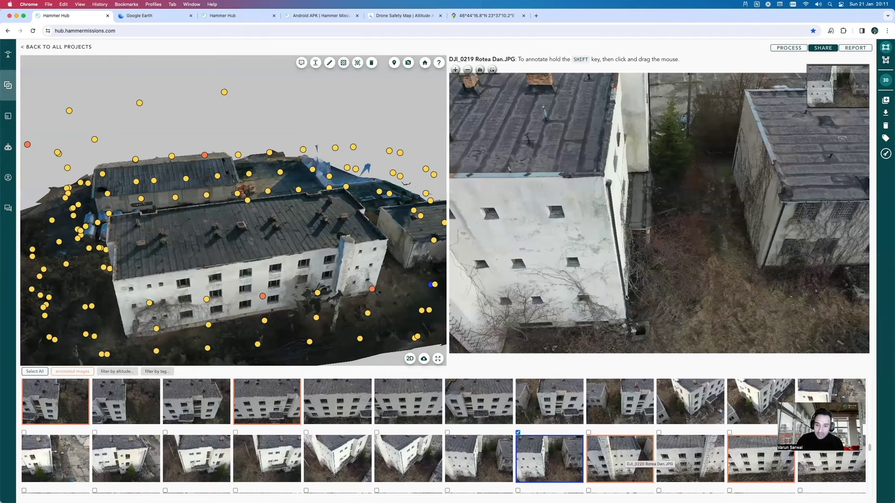
{"action": "scroll", "coordinate": [572, 139], "scroll_direction": "up", "scroll_amount": 2}
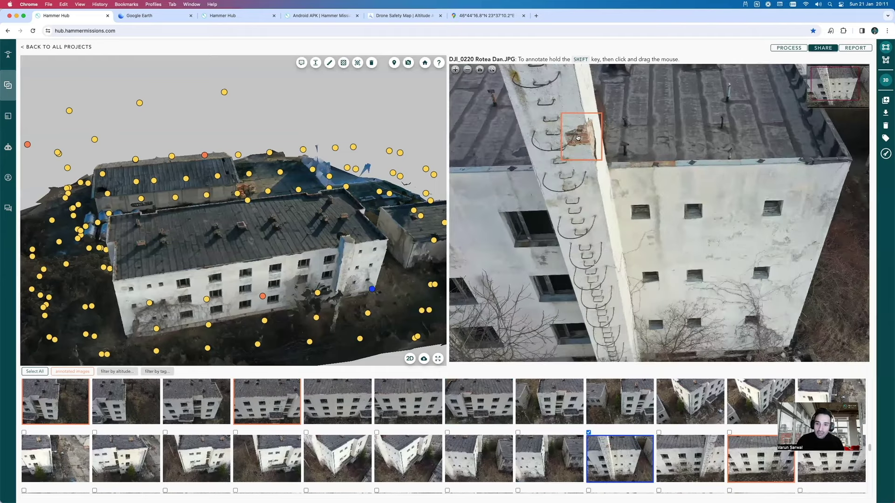
{"action": "scroll", "coordinate": [595, 112], "scroll_direction": "up", "scroll_amount": 2}
Rewrite the brick-damage comment to 'exposed brickwork' with tags facade and bricks, then zoom out.
{"action": "left_click", "coordinate": [575, 208]}
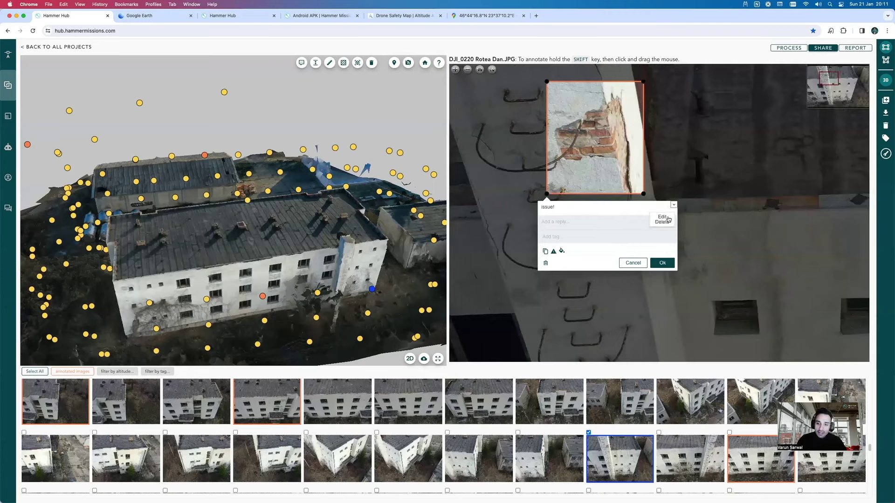
{"action": "triple_click", "coordinate": [579, 208]}
{"action": "type", "text": "e"}
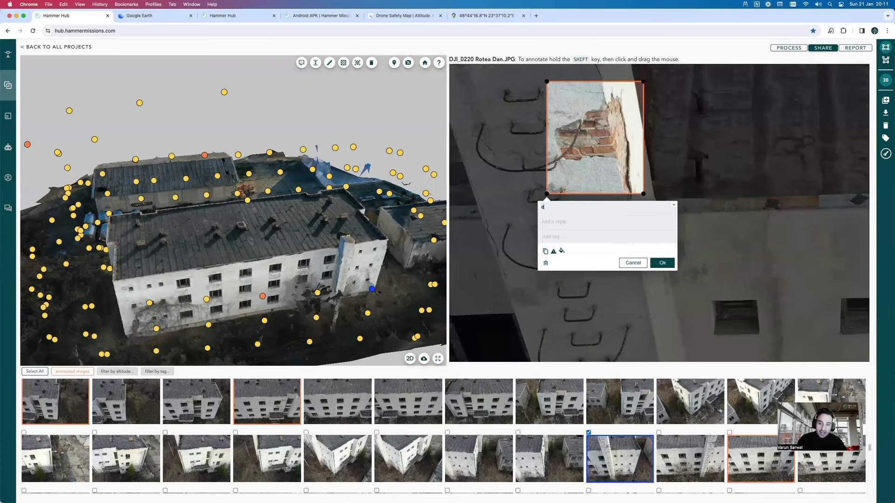
{"action": "type", "text": "xposed brickwork"}
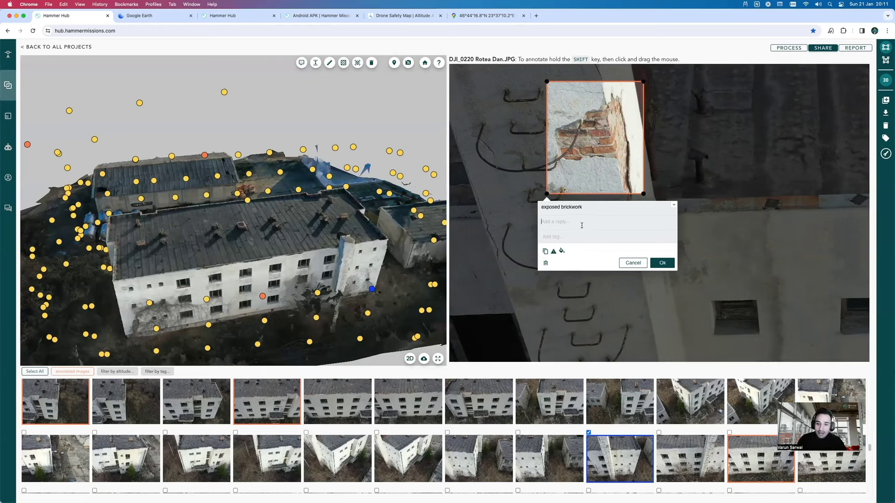
{"action": "type", "text": "C"}
{"action": "type", "text": "acade"}
{"action": "key", "text": "Return"}
{"action": "type", "text": "bricks"}
{"action": "key", "text": "Return"}
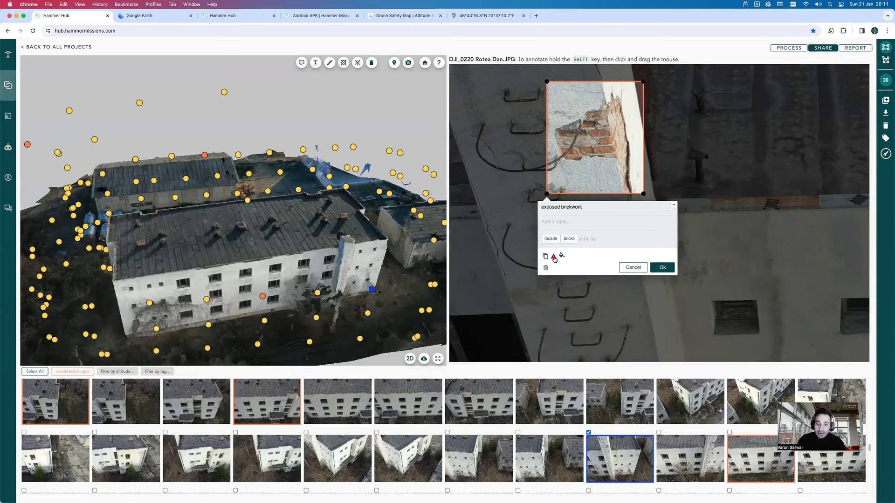
{"action": "left_click", "coordinate": [662, 267]}
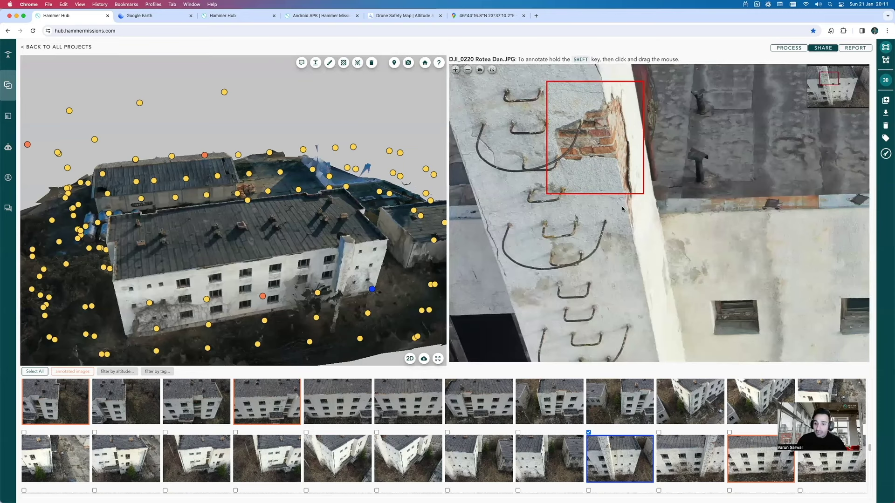
{"action": "scroll", "coordinate": [582, 141], "scroll_direction": "down", "scroll_amount": 2}
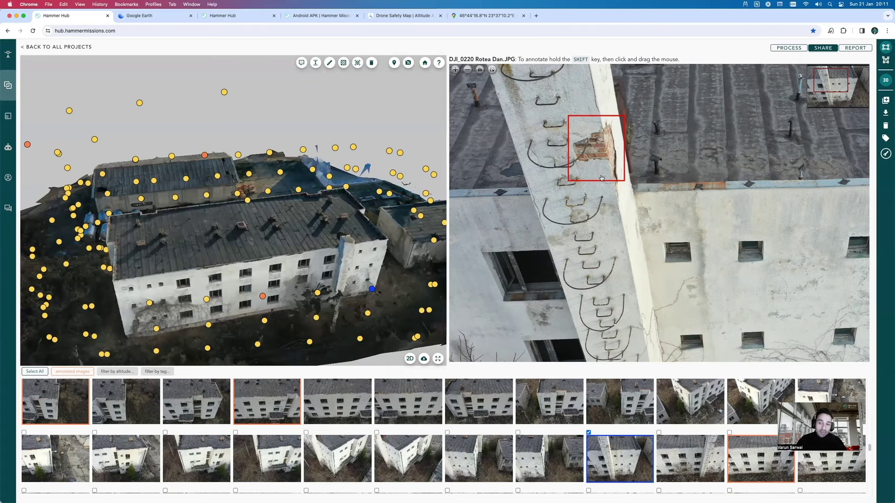
{"action": "scroll", "coordinate": [633, 217], "scroll_direction": "down", "scroll_amount": 2}
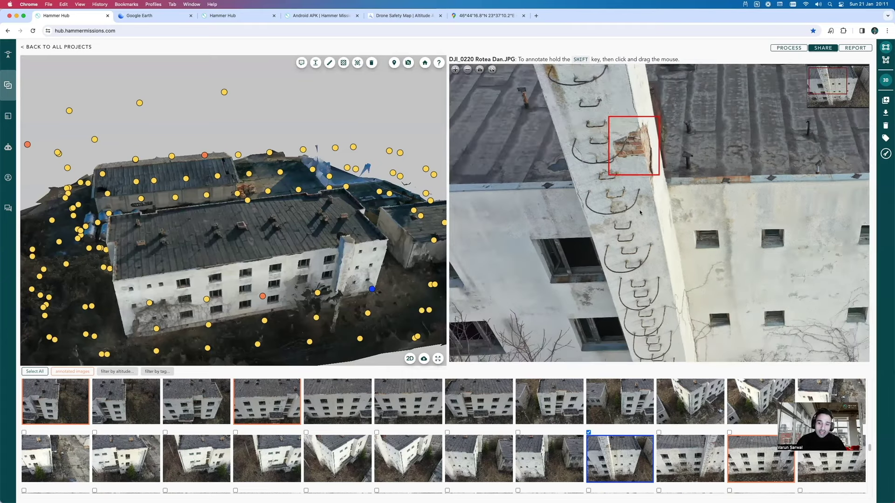
{"action": "scroll", "coordinate": [607, 204], "scroll_direction": "down", "scroll_amount": 2}
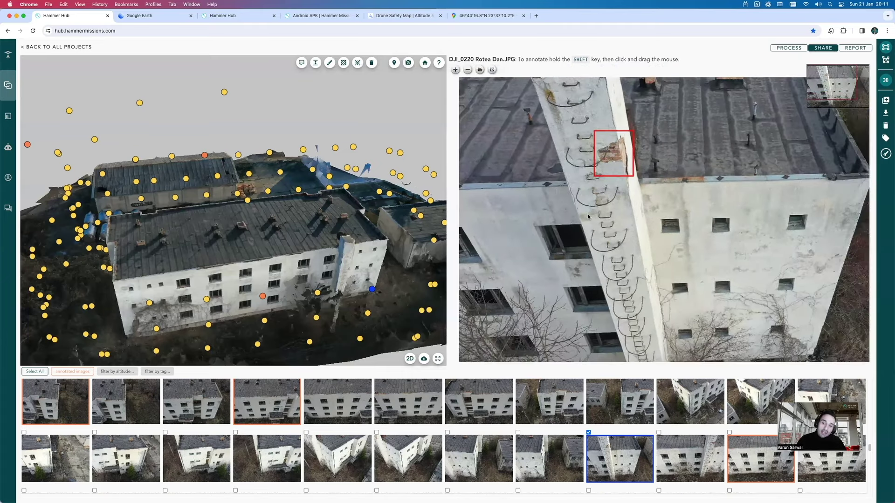
{"action": "scroll", "coordinate": [590, 214], "scroll_direction": "down", "scroll_amount": 1}
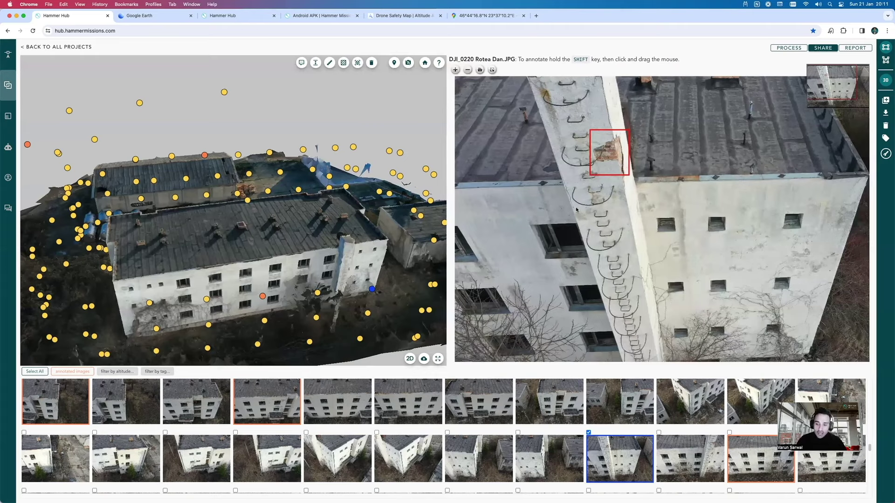
Orbit the model to the building's long facade and open photo DJI_0315.
{"action": "left_click_drag", "start_coordinate": [242, 192], "coordinate": [236, 246]}
{"action": "left_click_drag", "start_coordinate": [260, 248], "coordinate": [229, 231]}
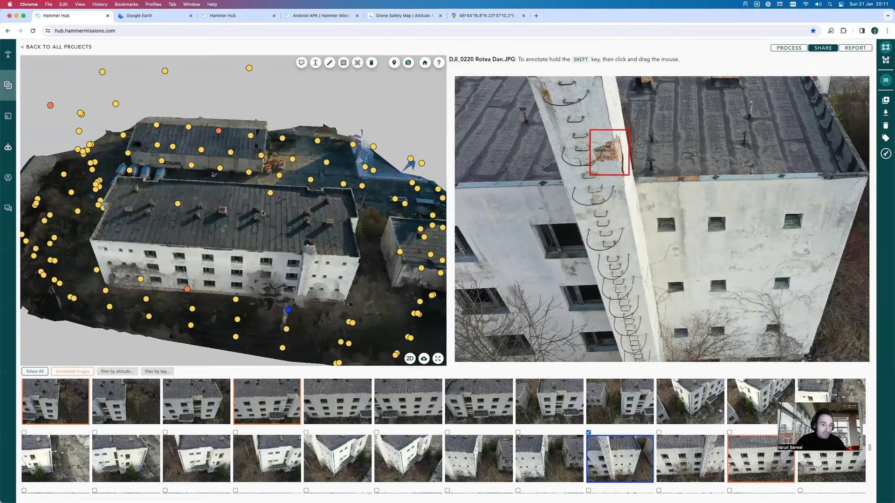
{"action": "left_click_drag", "start_coordinate": [256, 212], "coordinate": [321, 203]}
{"action": "left_click_drag", "start_coordinate": [252, 209], "coordinate": [261, 173]}
{"action": "left_click", "coordinate": [274, 170]}
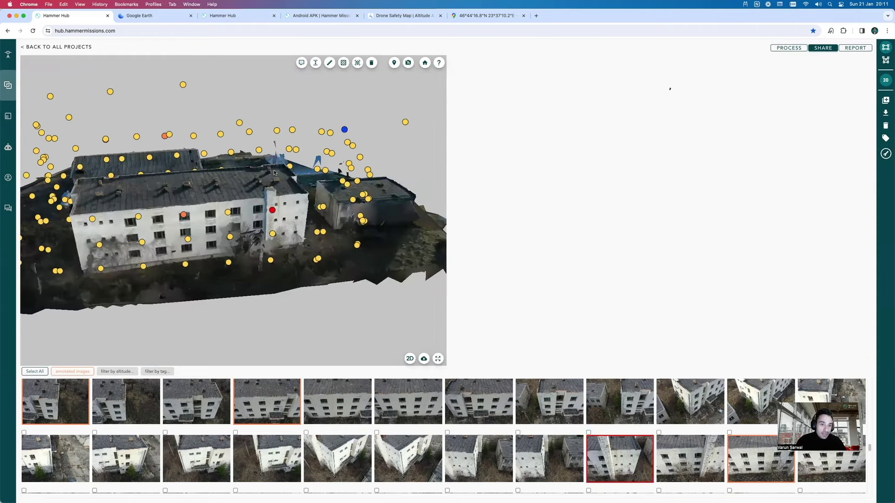
Open photos DJI_0220 and DJI_0222, viewing the 'issue!' annotation on DJI_0222.
{"action": "scroll", "coordinate": [230, 183], "scroll_direction": "up", "scroll_amount": 3}
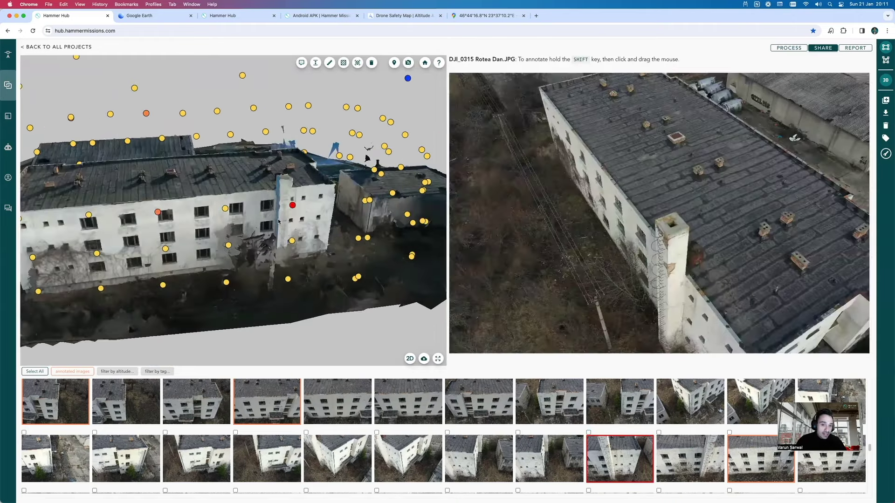
{"action": "scroll", "coordinate": [264, 222], "scroll_direction": "up", "scroll_amount": 2}
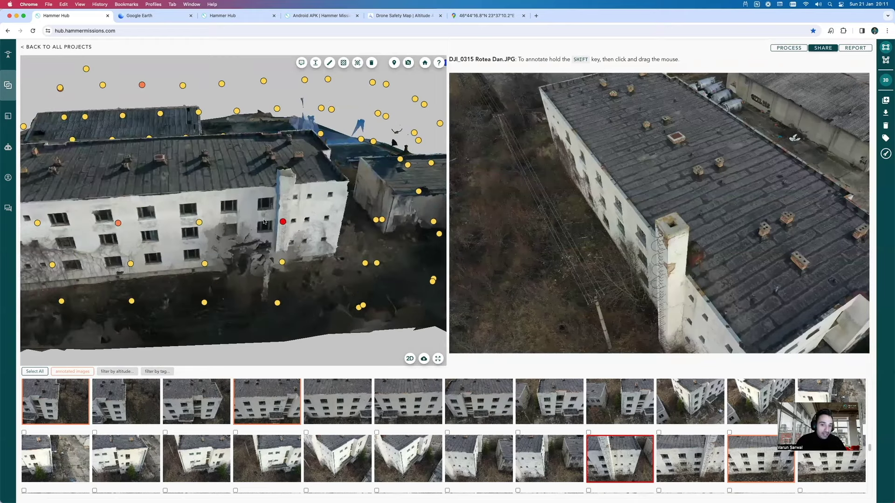
{"action": "left_click", "coordinate": [283, 222]}
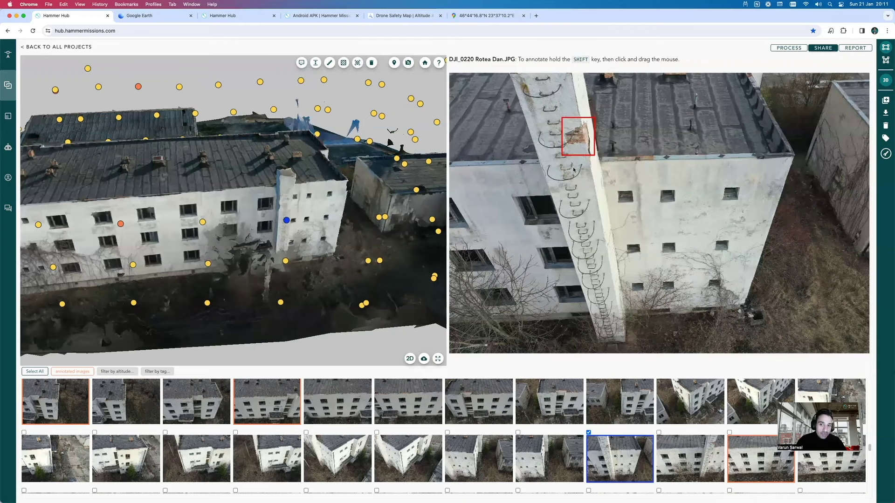
{"action": "scroll", "coordinate": [573, 170], "scroll_direction": "up", "scroll_amount": 5}
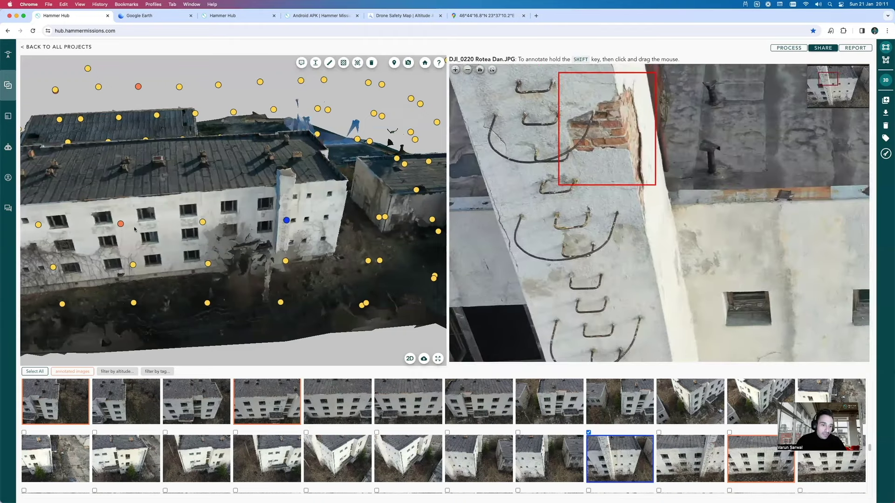
{"action": "left_click", "coordinate": [121, 224]}
{"action": "left_click", "coordinate": [582, 145]}
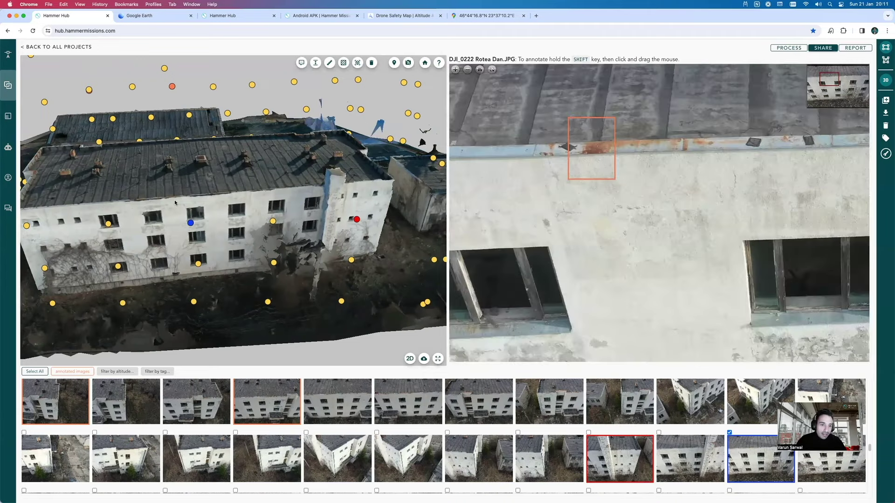
Orbit to a new angle and open roof photo DJI_0320 from its camera.
{"action": "scroll", "coordinate": [174, 200], "scroll_direction": "up", "scroll_amount": 3}
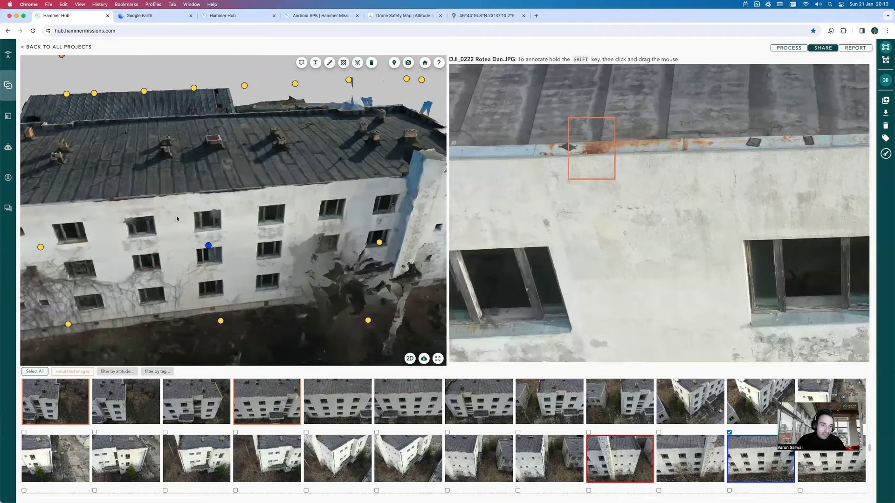
{"action": "scroll", "coordinate": [177, 219], "scroll_direction": "down", "scroll_amount": 3}
{"action": "scroll", "coordinate": [177, 229], "scroll_direction": "down", "scroll_amount": 2}
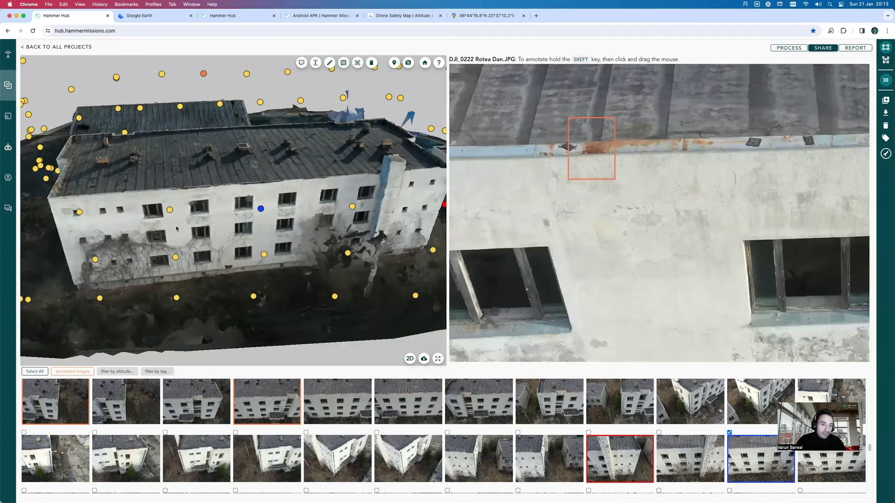
{"action": "left_click_drag", "start_coordinate": [184, 232], "coordinate": [210, 231]}
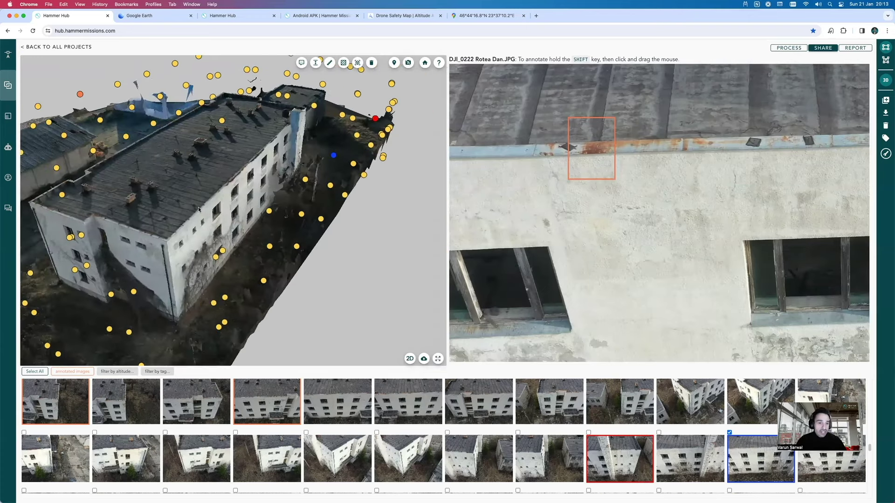
{"action": "mouse_move", "coordinate": [205, 211]}
{"action": "left_mouse_down"}
{"action": "mouse_move", "coordinate": [172, 203]}
{"action": "mouse_move", "coordinate": [227, 192]}
{"action": "left_mouse_up"}
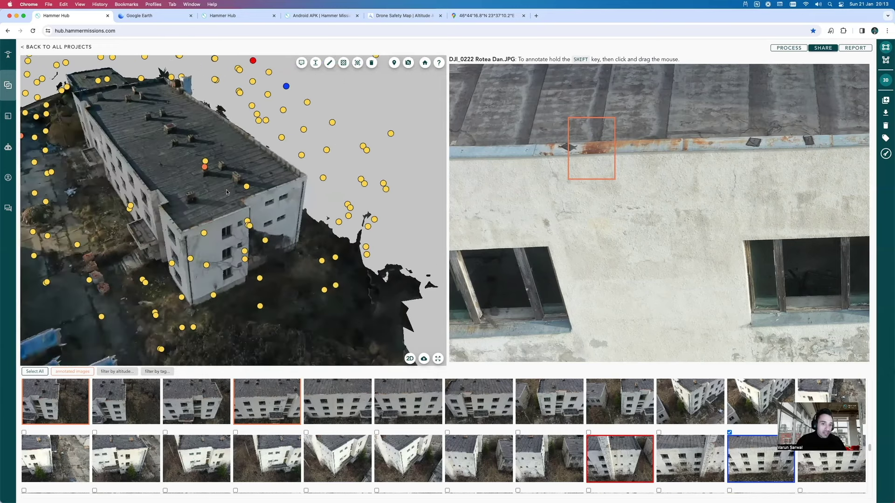
{"action": "left_click", "coordinate": [204, 162]}
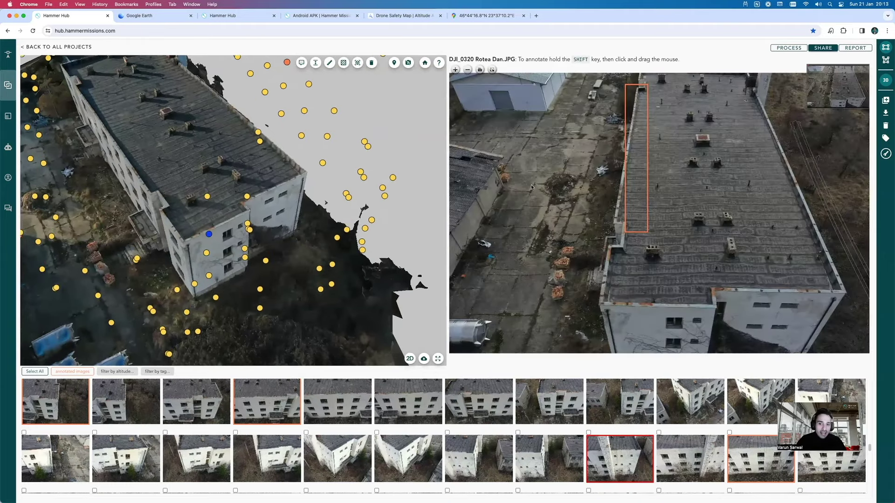
Check DJI_0320's roof-edge annotation, then open photo DJI_0200 from its camera position.
{"action": "left_click", "coordinate": [632, 137]}
{"action": "left_click", "coordinate": [740, 301]}
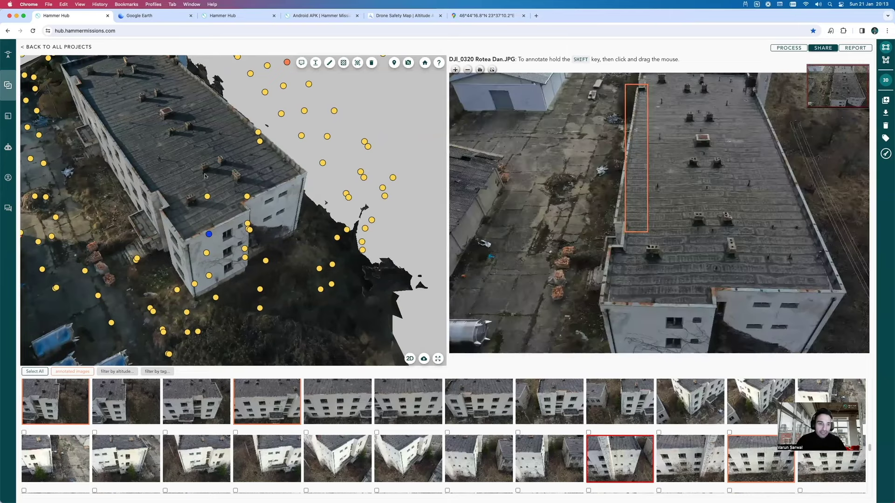
{"action": "left_click", "coordinate": [224, 241]}
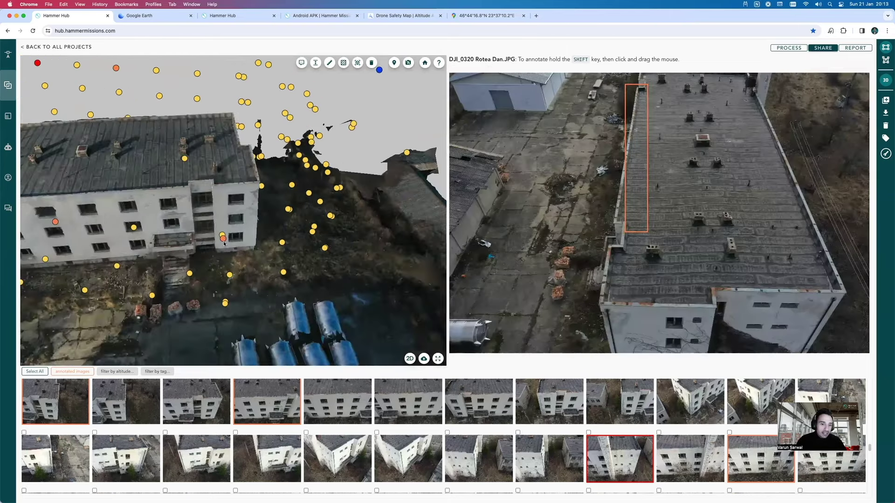
{"action": "left_click", "coordinate": [223, 239]}
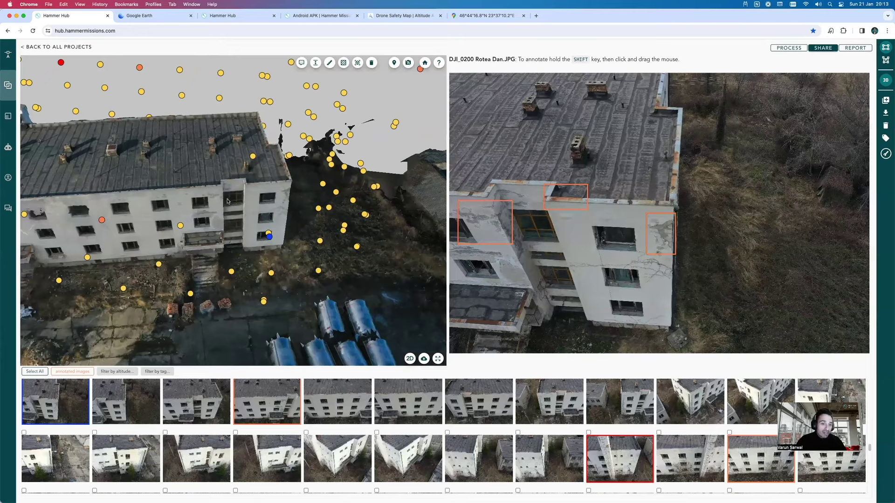
Zoom in and out on DJI_0200's damage boxes and orbit the model to a low side view.
{"action": "scroll", "coordinate": [229, 201], "scroll_direction": "up", "scroll_amount": 5}
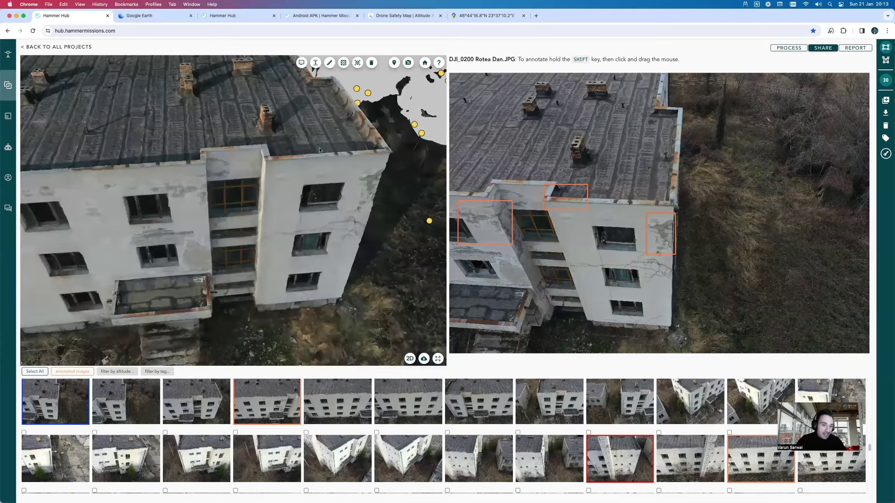
{"action": "scroll", "coordinate": [279, 205], "scroll_direction": "down", "scroll_amount": 5}
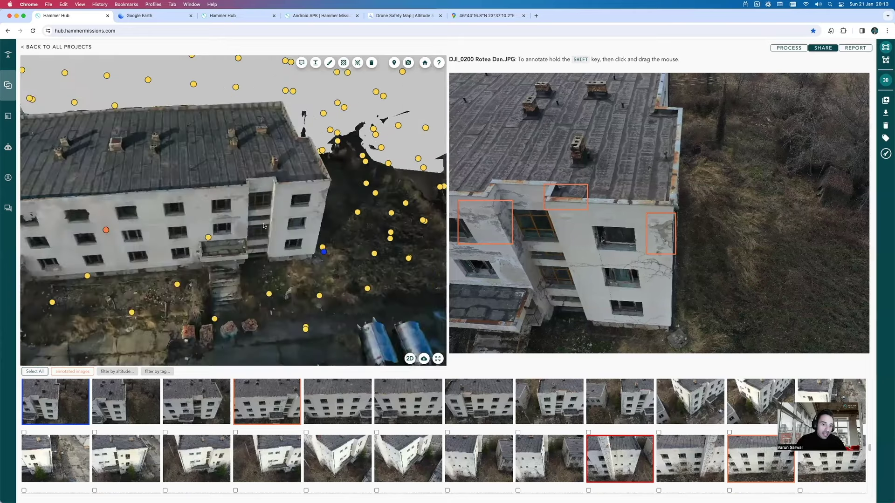
{"action": "scroll", "coordinate": [263, 226], "scroll_direction": "up", "scroll_amount": 5}
{"action": "left_click_drag", "start_coordinate": [216, 188], "coordinate": [240, 200]}
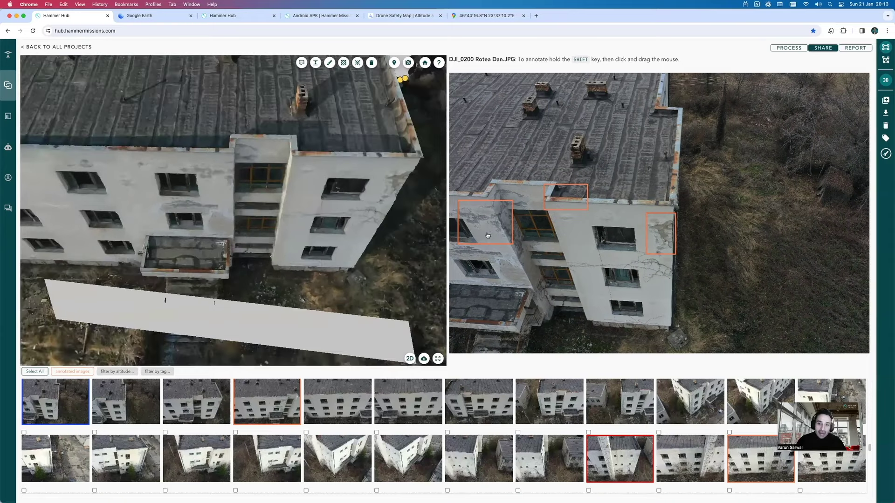
{"action": "scroll", "coordinate": [510, 227], "scroll_direction": "up", "scroll_amount": 3}
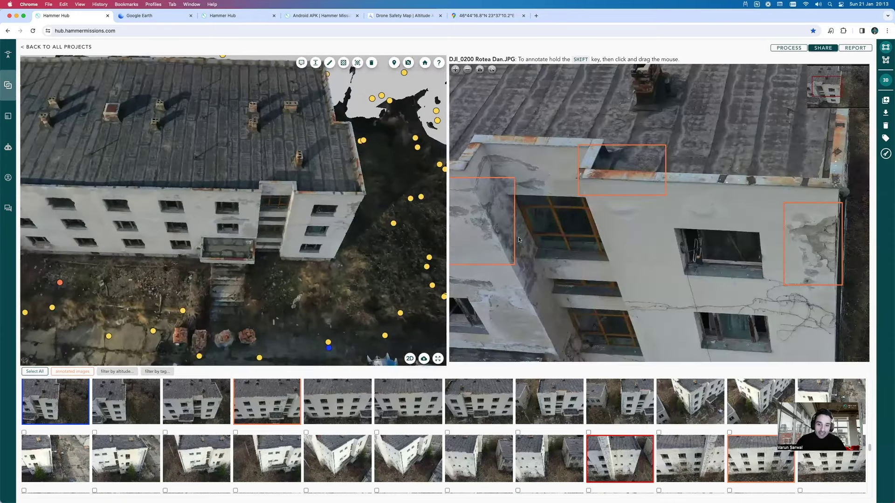
{"action": "scroll", "coordinate": [652, 223], "scroll_direction": "up", "scroll_amount": 5}
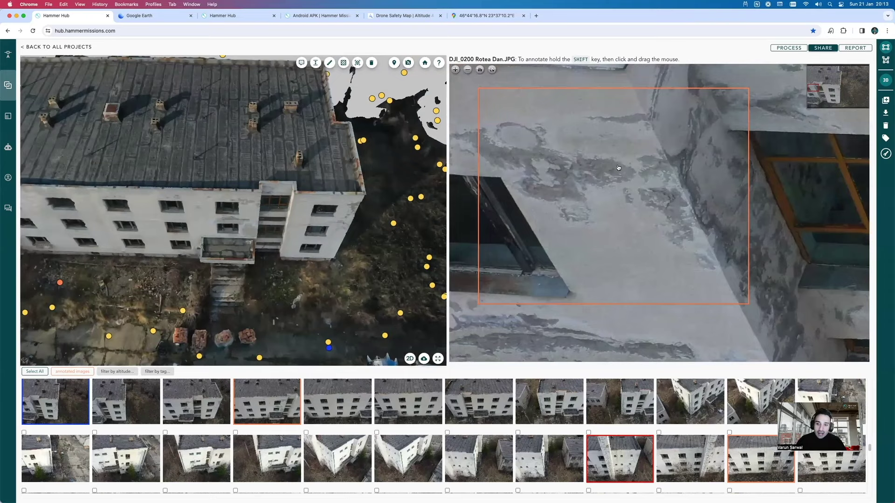
Read the rust issues annotation, then zoom the 3D view closer to the building.
{"action": "left_click", "coordinate": [658, 237]}
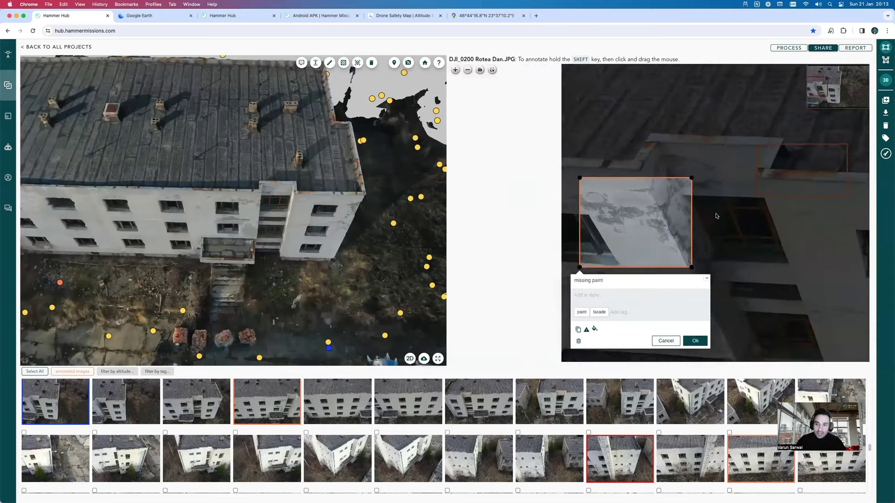
{"action": "key", "text": "Escape"}
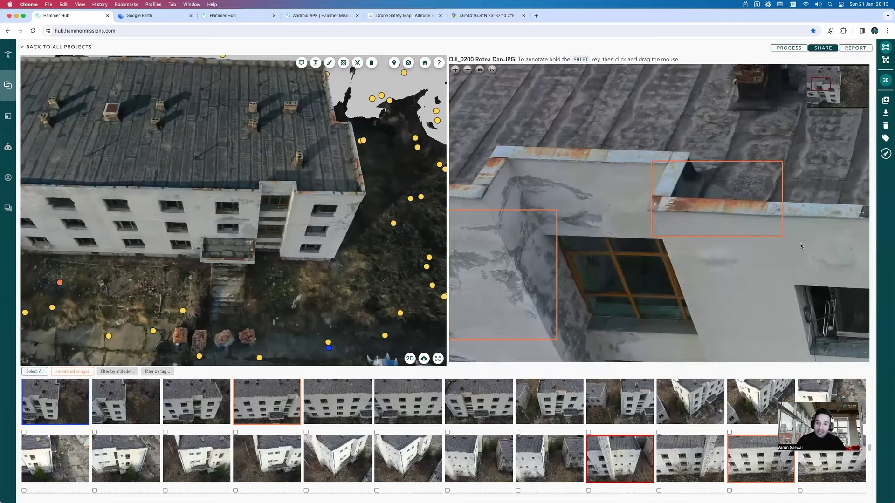
{"action": "scroll", "coordinate": [711, 178], "scroll_direction": "down", "scroll_amount": 3}
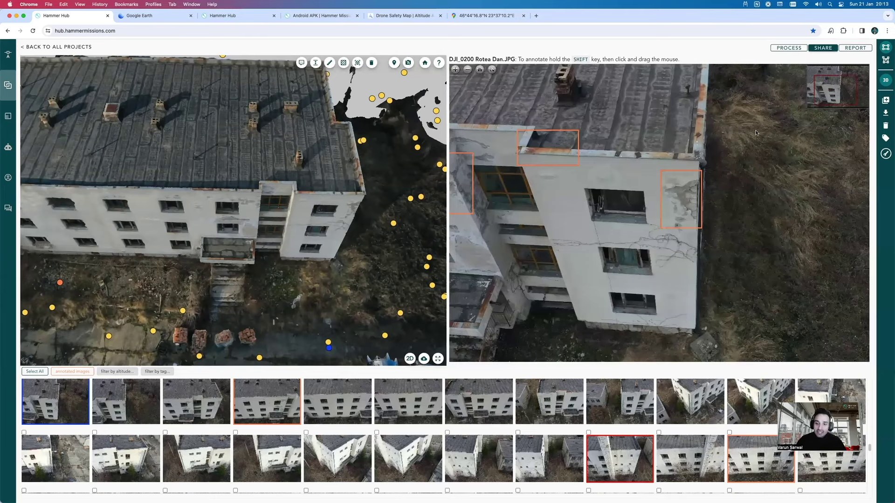
{"action": "scroll", "coordinate": [731, 150], "scroll_direction": "up", "scroll_amount": 3}
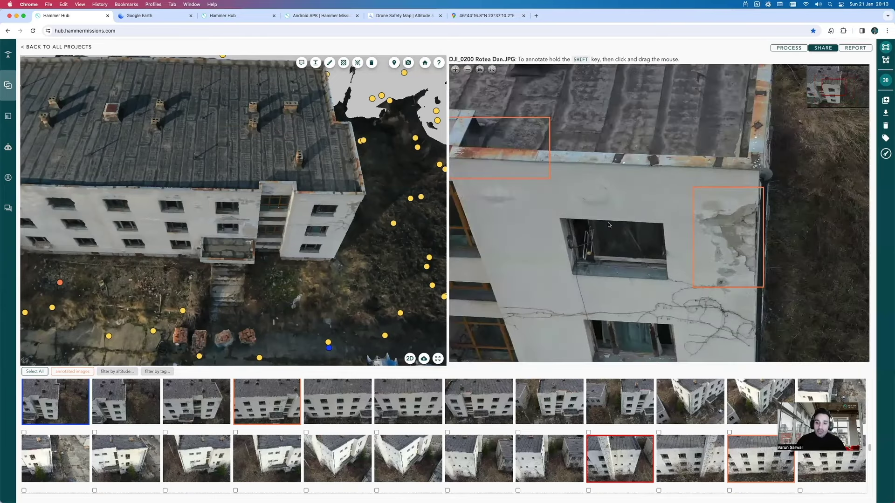
{"action": "scroll", "coordinate": [608, 225], "scroll_direction": "down", "scroll_amount": 5}
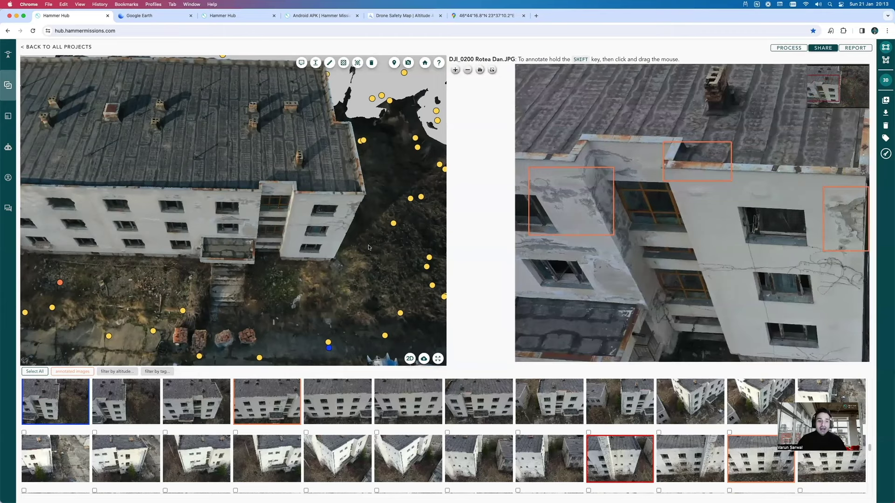
{"action": "scroll", "coordinate": [368, 247], "scroll_direction": "up", "scroll_amount": 3}
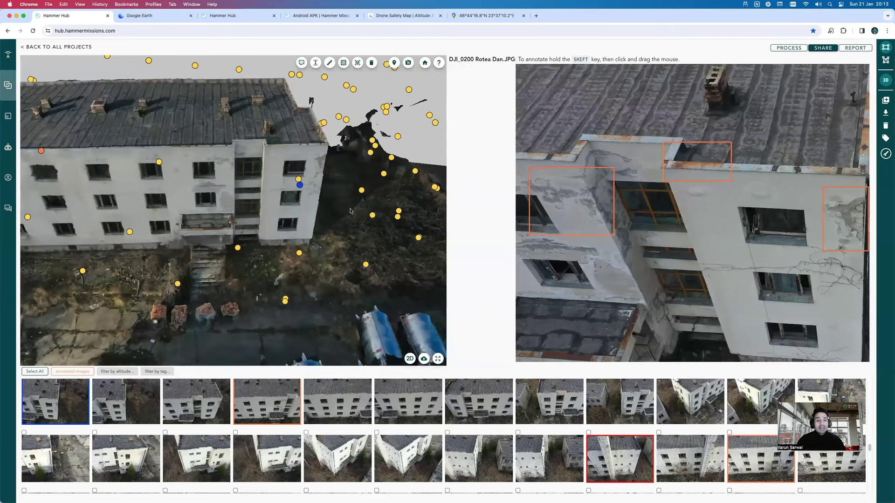
{"action": "scroll", "coordinate": [350, 211], "scroll_direction": "up", "scroll_amount": 2}
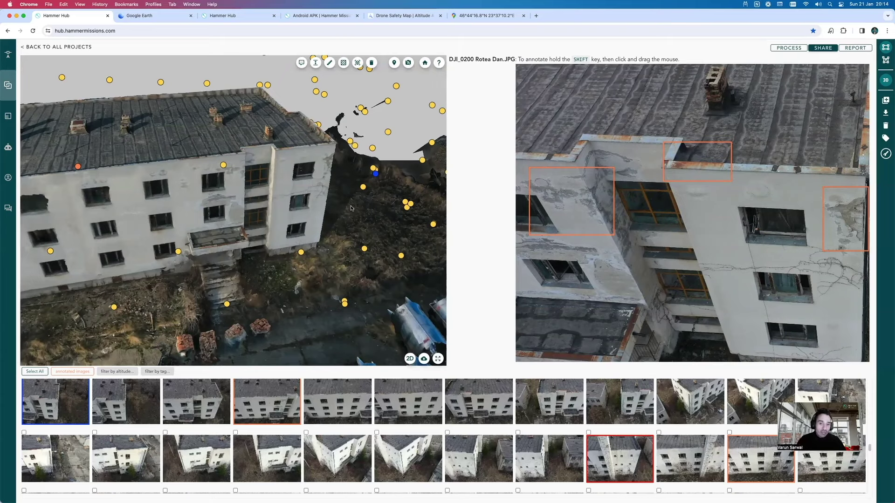
Orbit the building model through frontal, top-down roof and oblique side views.
{"action": "left_click_drag", "start_coordinate": [351, 208], "coordinate": [308, 196]}
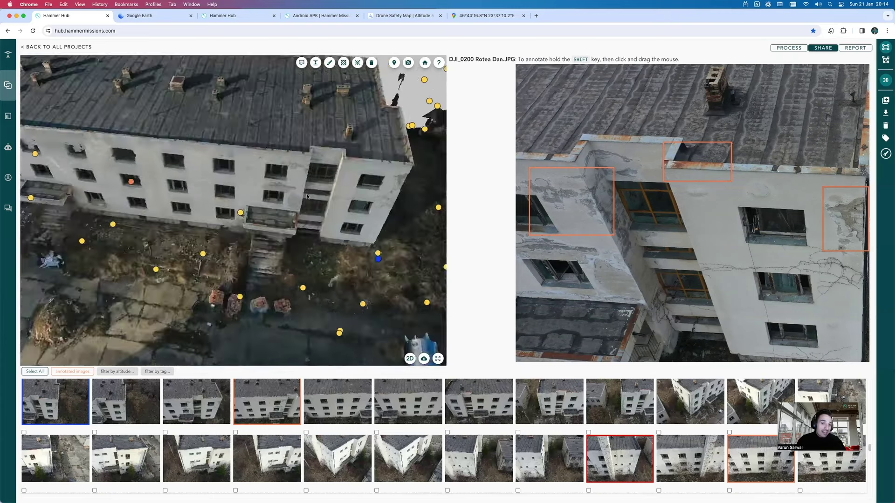
{"action": "scroll", "coordinate": [295, 178], "scroll_direction": "down", "scroll_amount": 3}
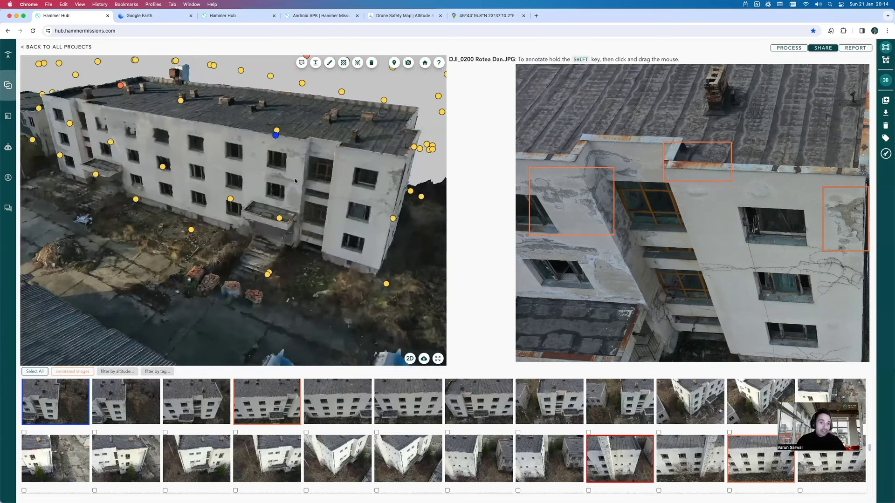
{"action": "left_click_drag", "start_coordinate": [278, 186], "coordinate": [352, 165]}
{"action": "left_click_drag", "start_coordinate": [364, 197], "coordinate": [409, 186]}
{"action": "left_click_drag", "start_coordinate": [282, 183], "coordinate": [332, 191]}
{"action": "left_click_drag", "start_coordinate": [377, 165], "coordinate": [285, 165]}
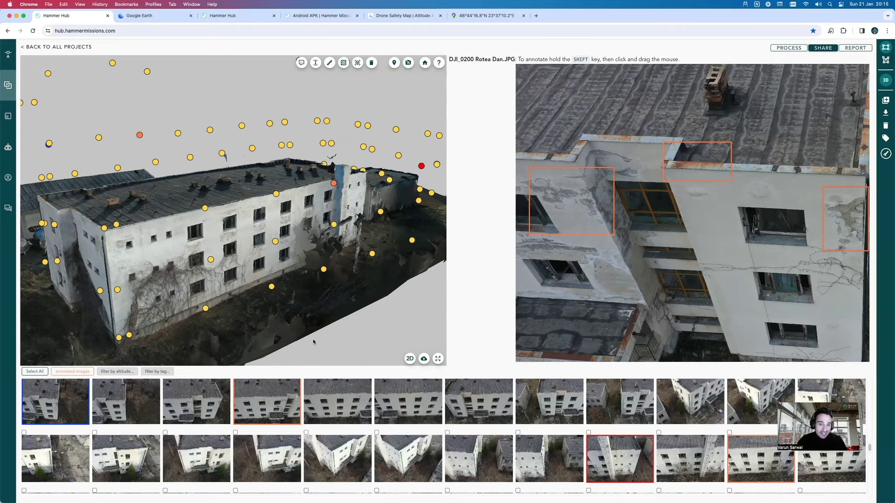
{"action": "left_click_drag", "start_coordinate": [216, 244], "coordinate": [281, 223]}
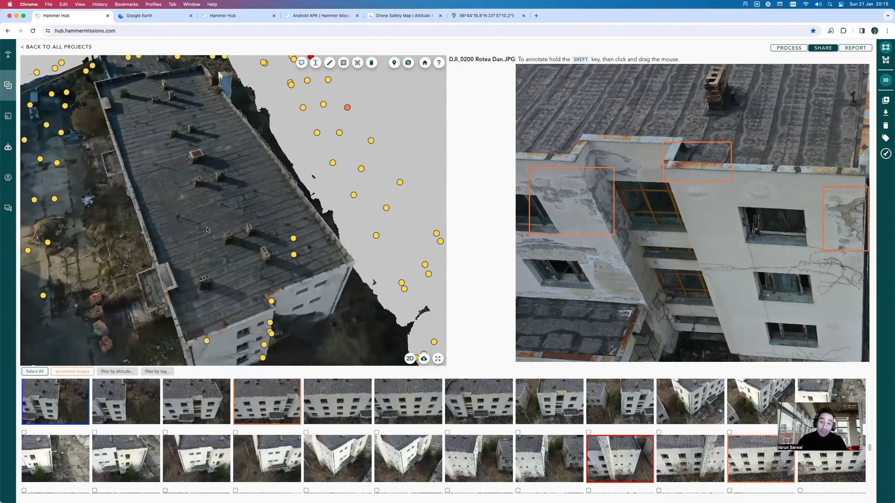
{"action": "mouse_move", "coordinate": [237, 227]}
{"action": "left_mouse_down"}
{"action": "mouse_move", "coordinate": [274, 196]}
{"action": "mouse_move", "coordinate": [262, 218]}
{"action": "mouse_move", "coordinate": [230, 229]}
{"action": "mouse_move", "coordinate": [141, 201]}
{"action": "mouse_move", "coordinate": [140, 230]}
{"action": "mouse_move", "coordinate": [253, 248]}
{"action": "mouse_move", "coordinate": [166, 210]}
{"action": "mouse_move", "coordinate": [231, 326]}
{"action": "mouse_move", "coordinate": [252, 311]}
{"action": "mouse_move", "coordinate": [135, 339]}
{"action": "left_mouse_up"}
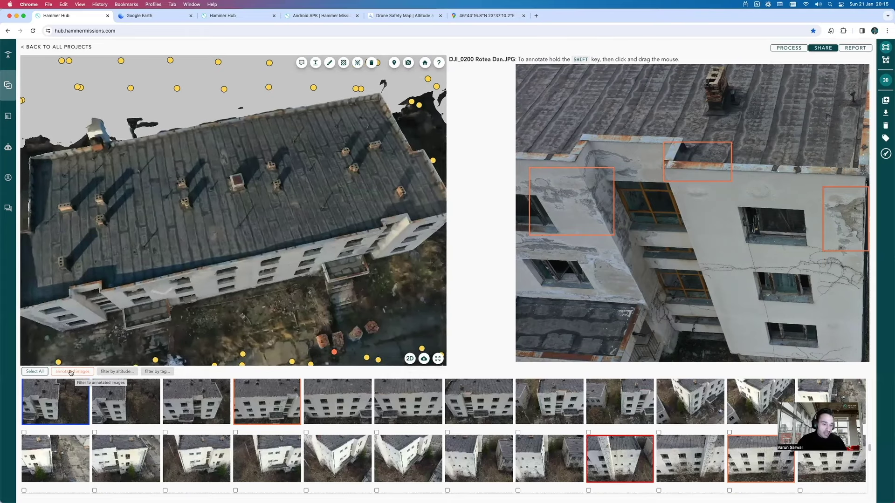
Filter to annotated photos and read the rust formation and missing brickwork comments, then open DJI_0220.
{"action": "left_click", "coordinate": [71, 372]}
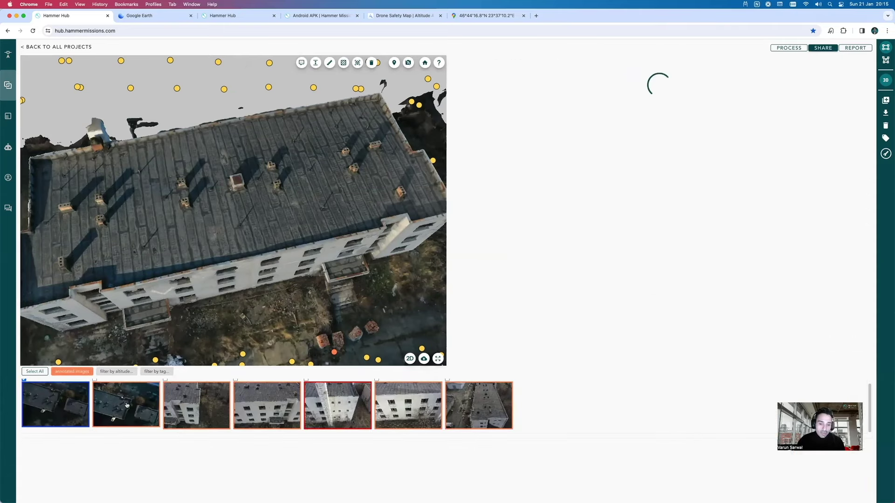
{"action": "left_click", "coordinate": [572, 258]}
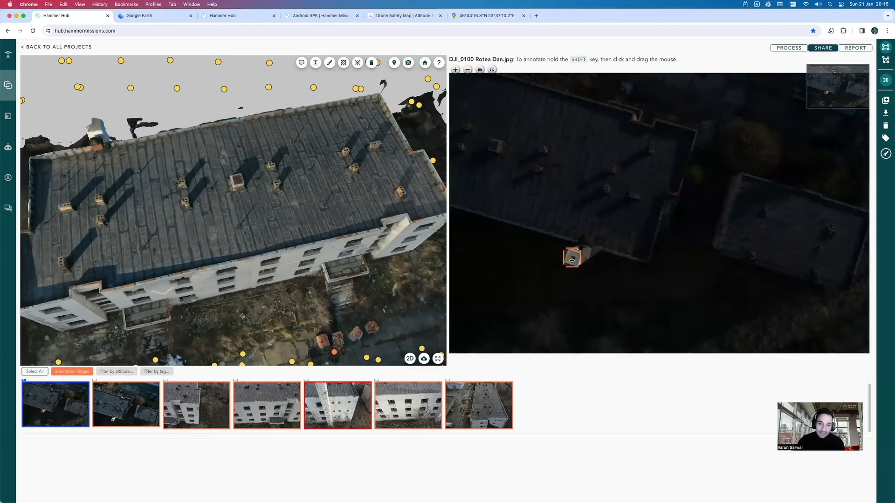
{"action": "left_click", "coordinate": [100, 422]}
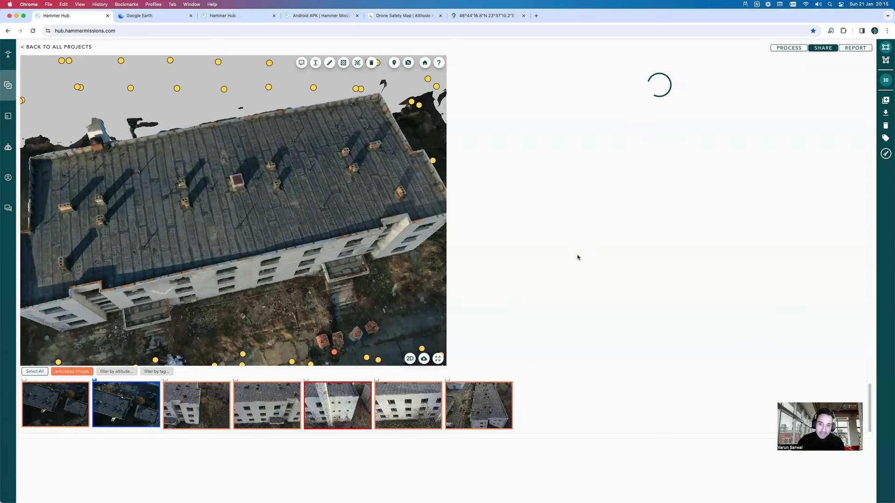
{"action": "left_click", "coordinate": [609, 220]}
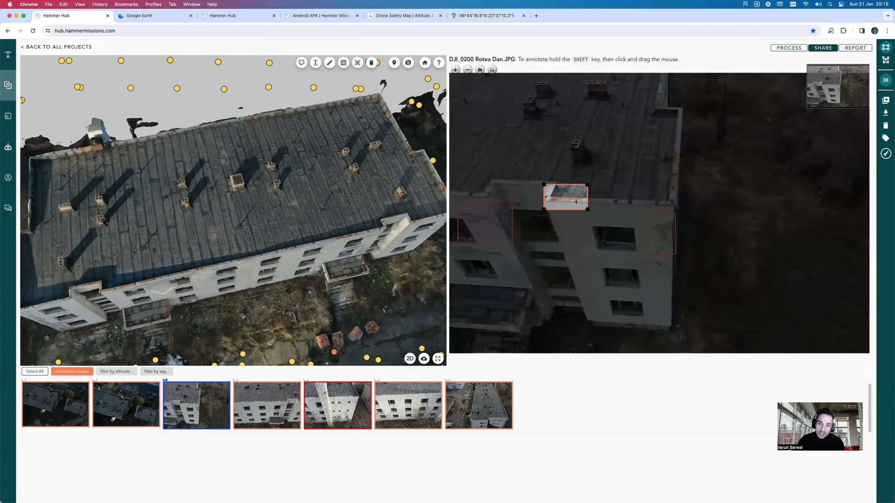
{"action": "left_click", "coordinate": [292, 362]}
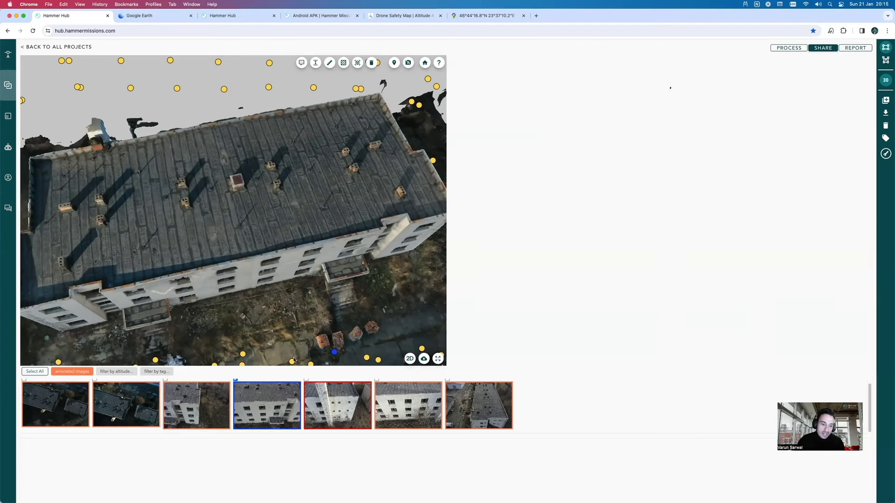
{"action": "left_click", "coordinate": [334, 286]}
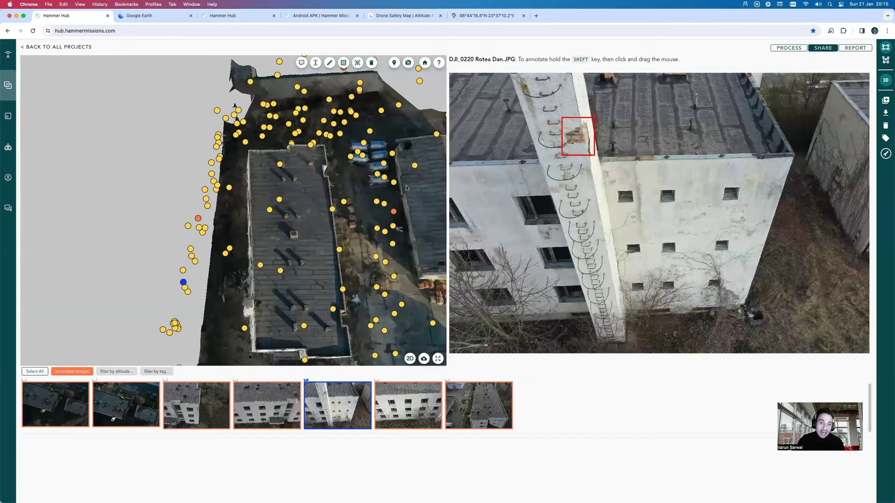
Review DJI_0320, DJI_0220, DJI_0101 and DJI_0100, then show all photos again.
{"action": "left_click_drag", "start_coordinate": [204, 110], "coordinate": [322, 245]}
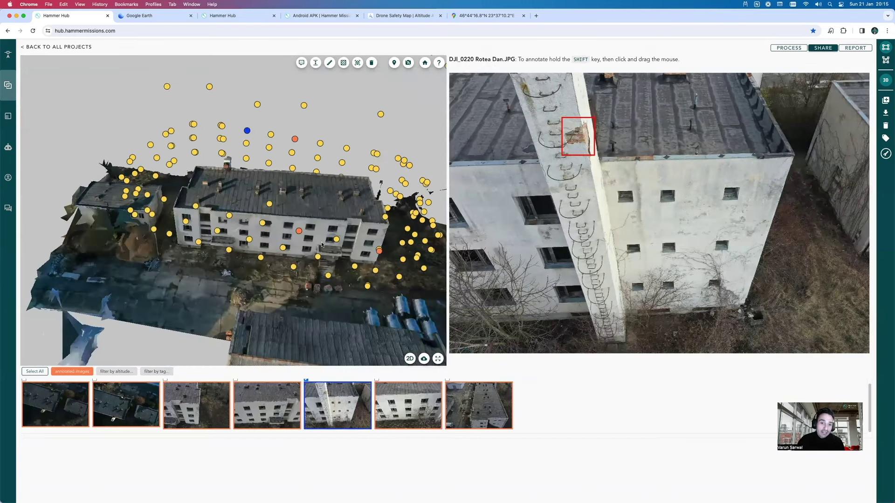
{"action": "left_click", "coordinate": [487, 398]}
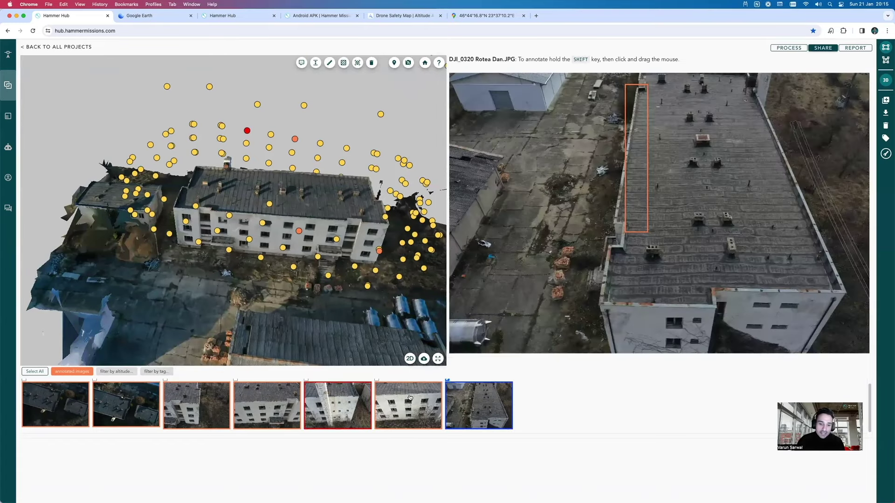
{"action": "left_click", "coordinate": [336, 413]}
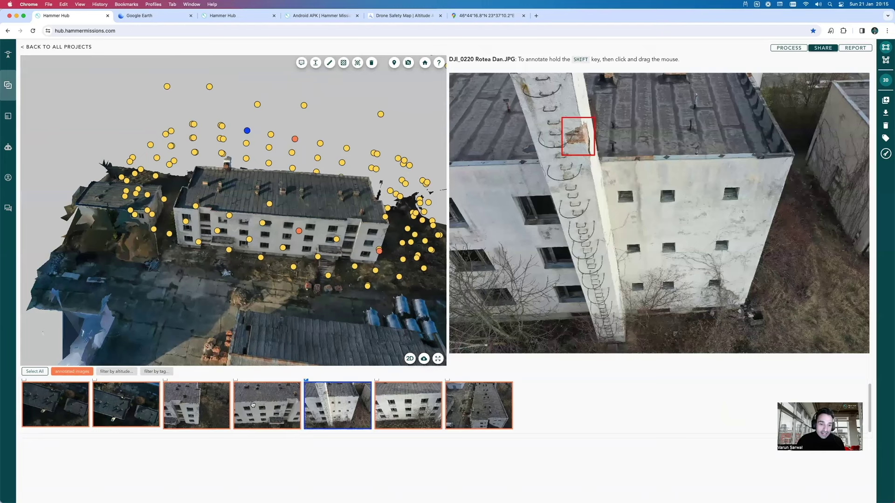
{"action": "left_click", "coordinate": [96, 402]}
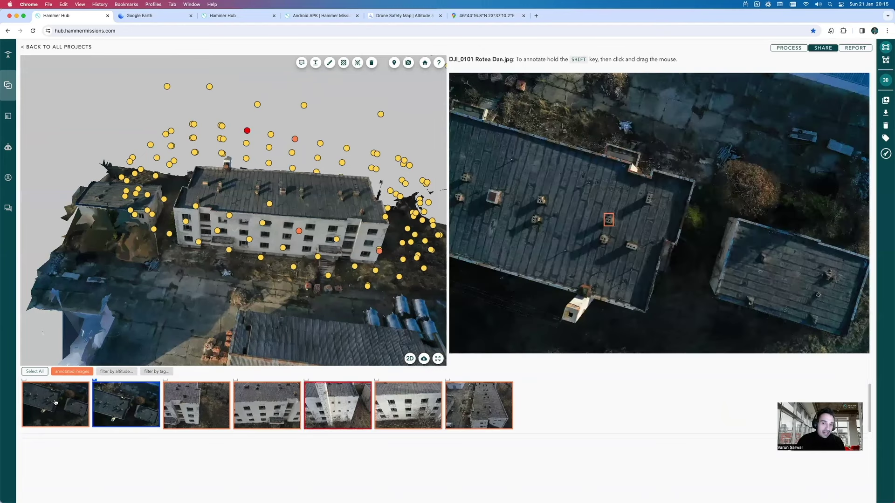
{"action": "left_click", "coordinate": [56, 401]}
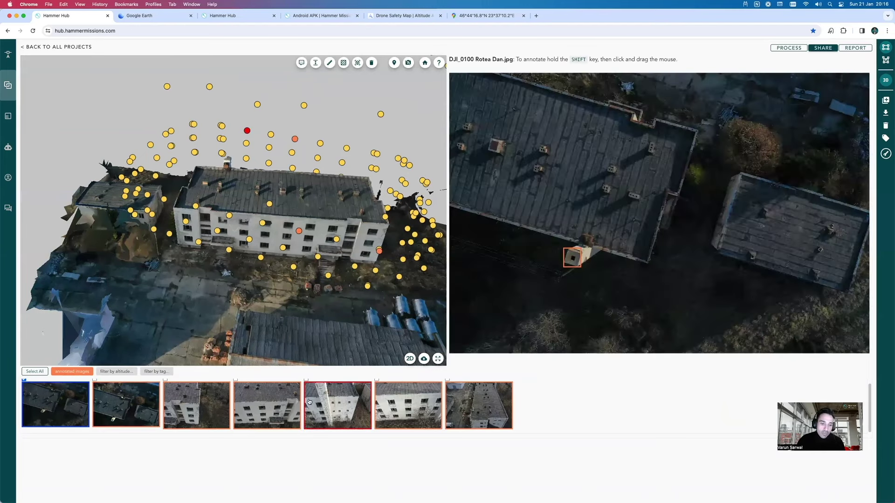
{"action": "left_click", "coordinate": [83, 373]}
{"action": "left_click_drag", "start_coordinate": [339, 260], "coordinate": [548, 80]}
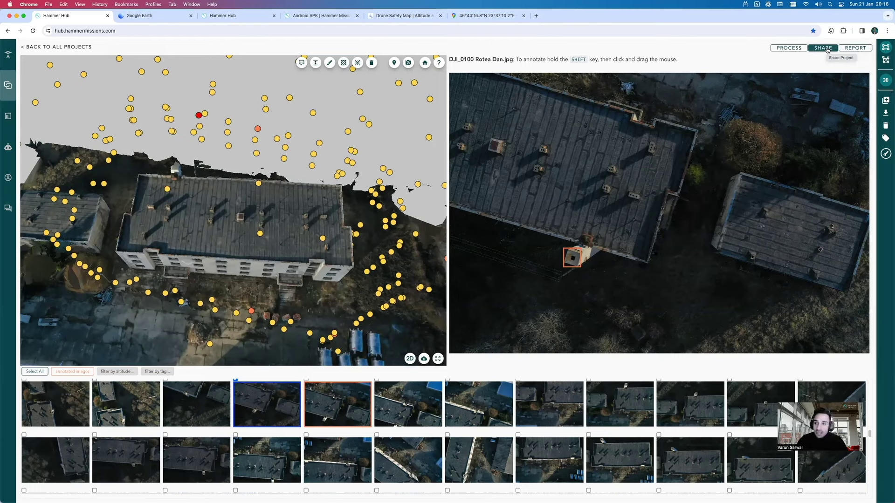
Open the project's SHARE options and enter a collaborator's e-mail address.
{"action": "left_click", "coordinate": [823, 48]}
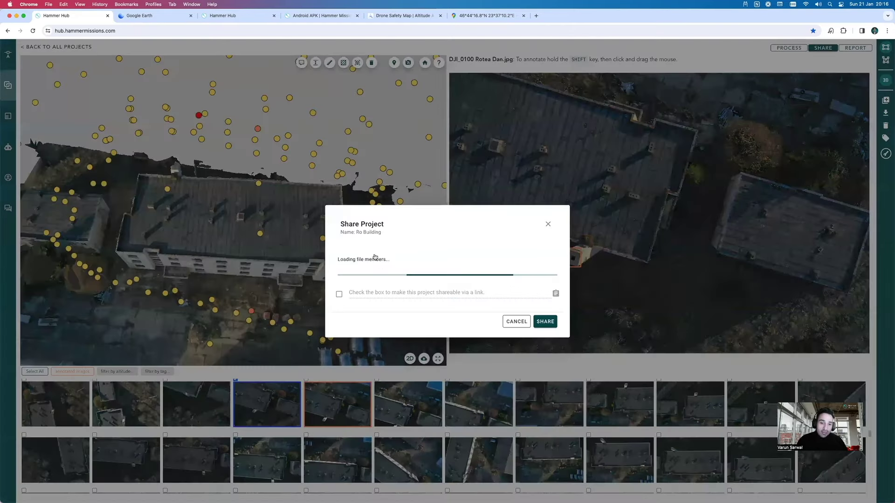
{"action": "type", "text": "use"}
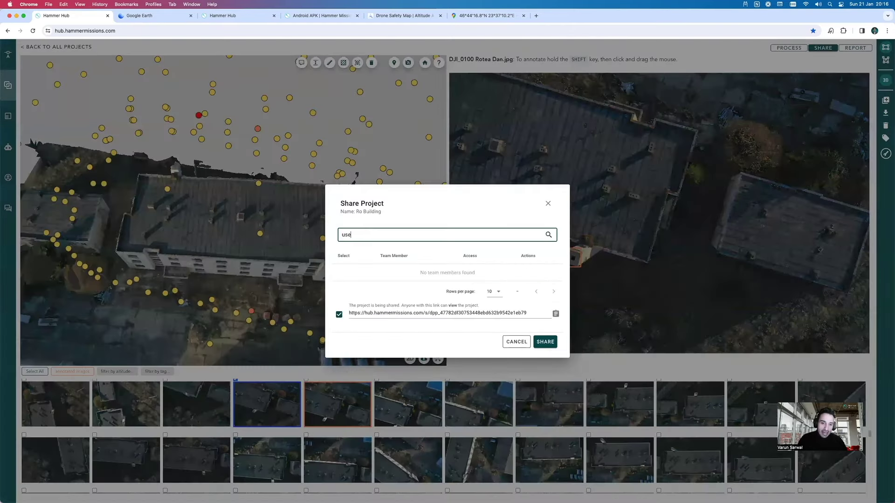
{"action": "type", "text": "r@email.com"}
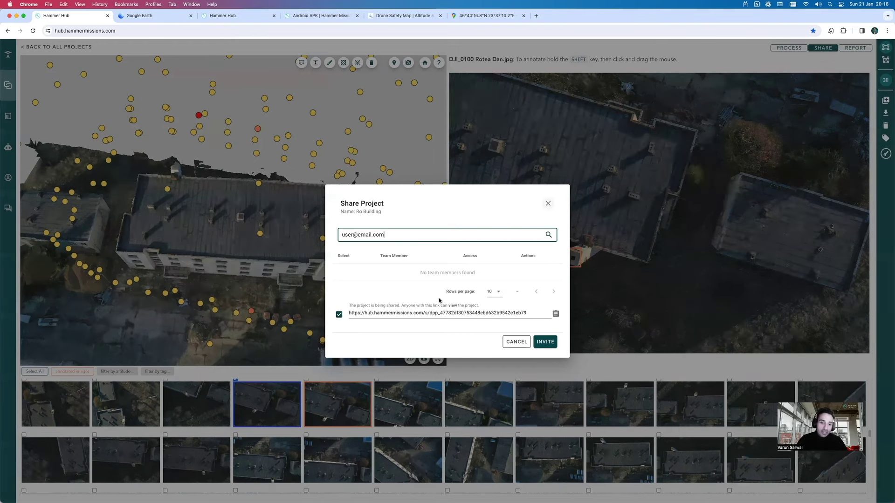
Turn on share-via-link and copy the full share URL.
{"action": "triple_click", "coordinate": [407, 317]}
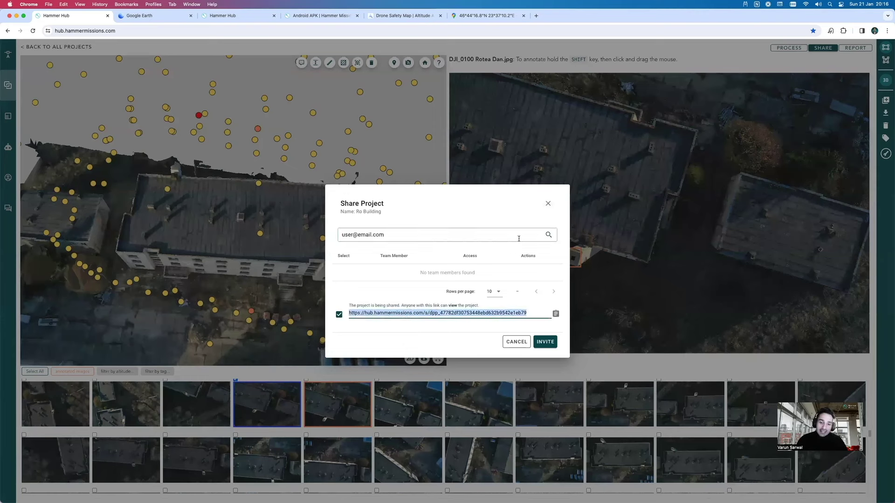
{"action": "left_click", "coordinate": [338, 315]}
{"action": "left_click", "coordinate": [339, 315]}
{"action": "triple_click", "coordinate": [371, 313]}
{"action": "key", "text": "super+c"}
{"action": "left_click", "coordinate": [548, 203]}
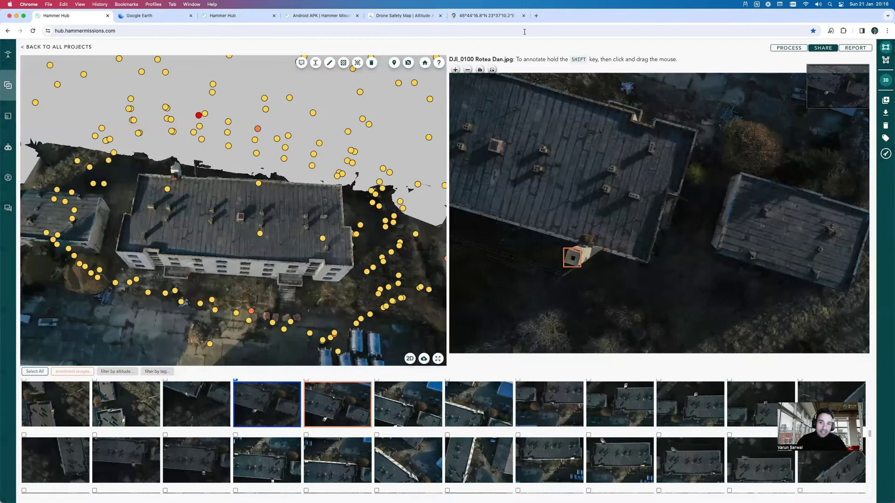
Load the copied share link in a new browser tab to view the public project.
{"action": "left_click", "coordinate": [536, 16]}
{"action": "key", "text": "super+v"}
{"action": "key", "text": "Return"}
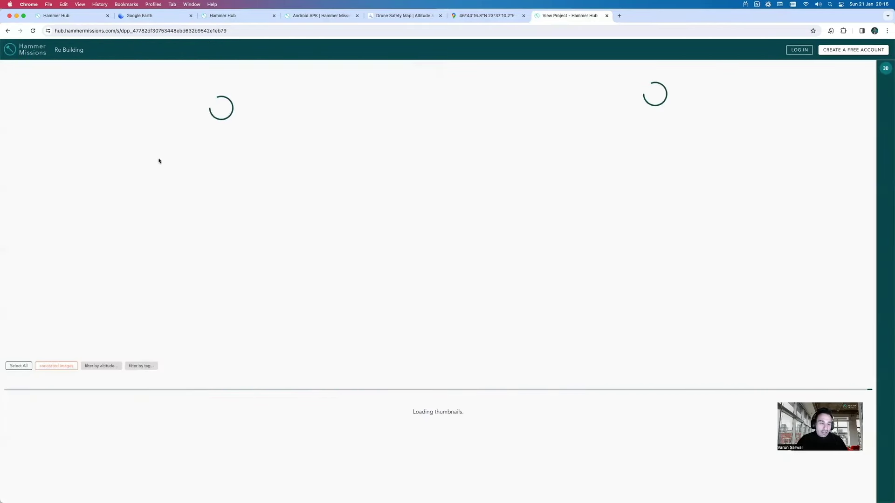
Orbit and zoom the shared model, fly in to the roof chimneys, and pick a nearby photo.
{"action": "left_click_drag", "start_coordinate": [160, 193], "coordinate": [43, 65]}
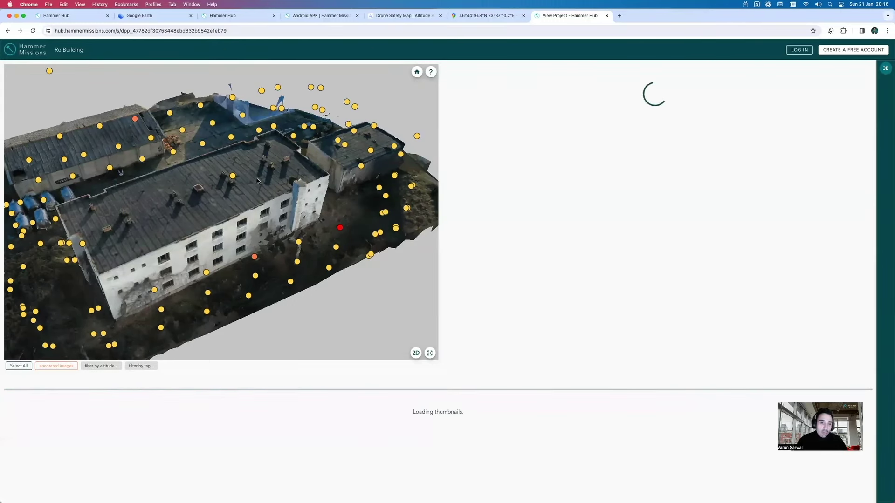
{"action": "scroll", "coordinate": [271, 210], "scroll_direction": "down", "scroll_amount": 1}
{"action": "left_click_drag", "start_coordinate": [271, 210], "coordinate": [336, 212]}
{"action": "scroll", "coordinate": [335, 212], "scroll_direction": "up", "scroll_amount": 1}
{"action": "left_click_drag", "start_coordinate": [272, 202], "coordinate": [259, 220]}
{"action": "double_click", "coordinate": [241, 219]}
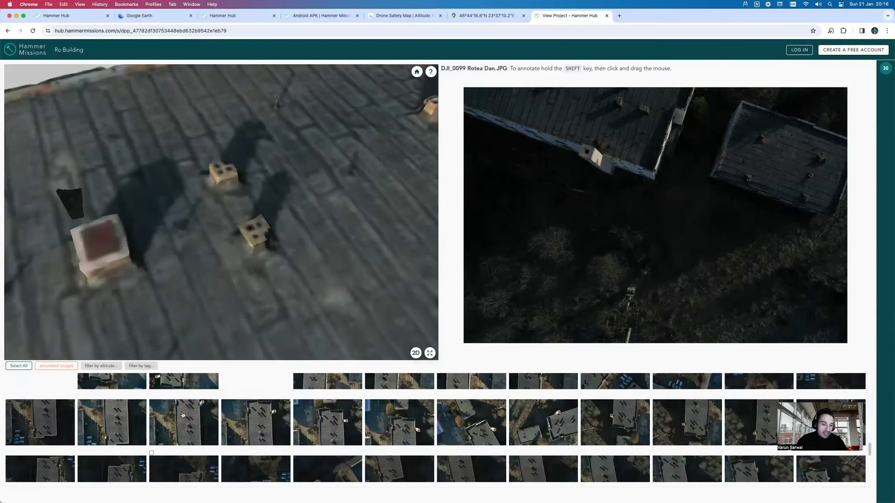
{"action": "left_click", "coordinate": [240, 431]}
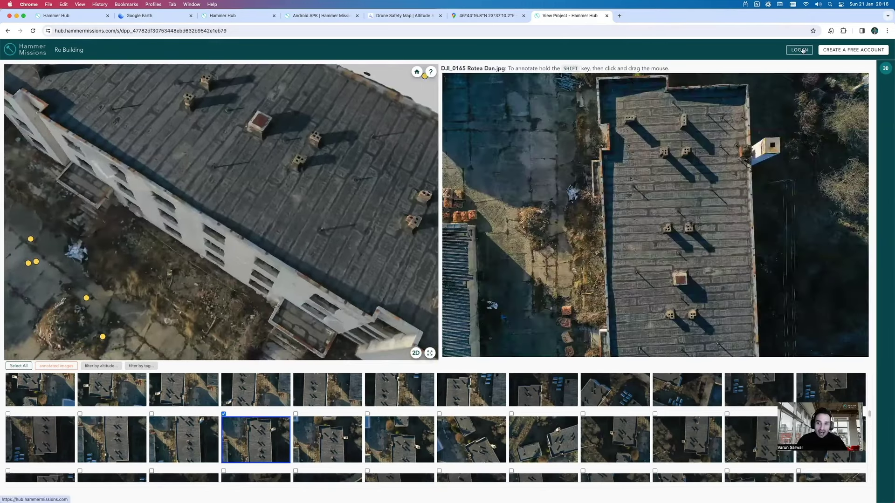
{"action": "scroll", "coordinate": [662, 200], "scroll_direction": "up", "scroll_amount": 2}
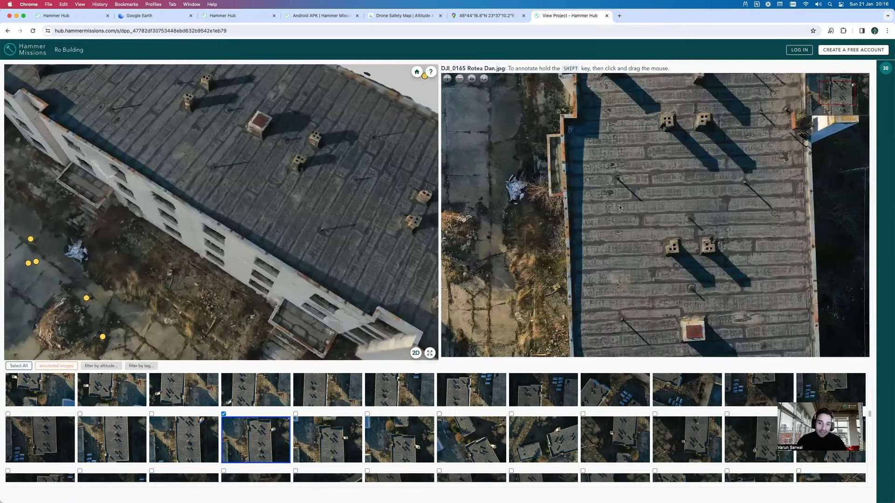
{"action": "scroll", "coordinate": [619, 207], "scroll_direction": "up", "scroll_amount": 2}
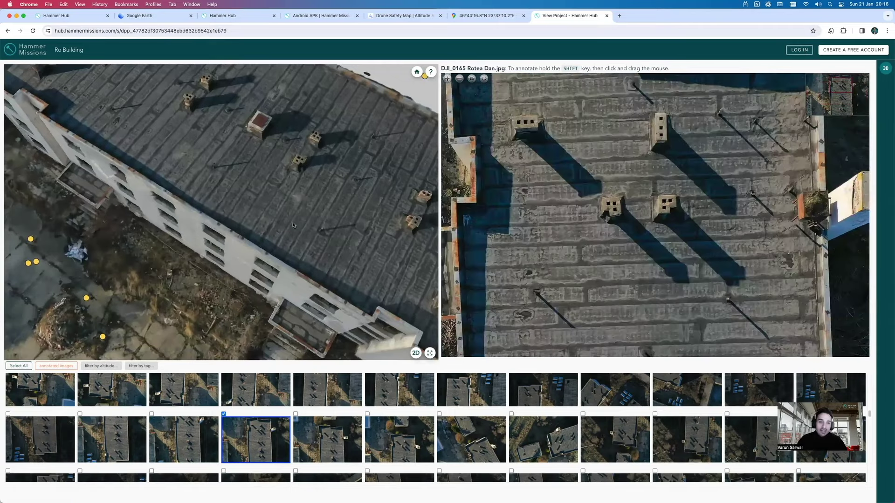
{"action": "scroll", "coordinate": [293, 226], "scroll_direction": "up", "scroll_amount": 2}
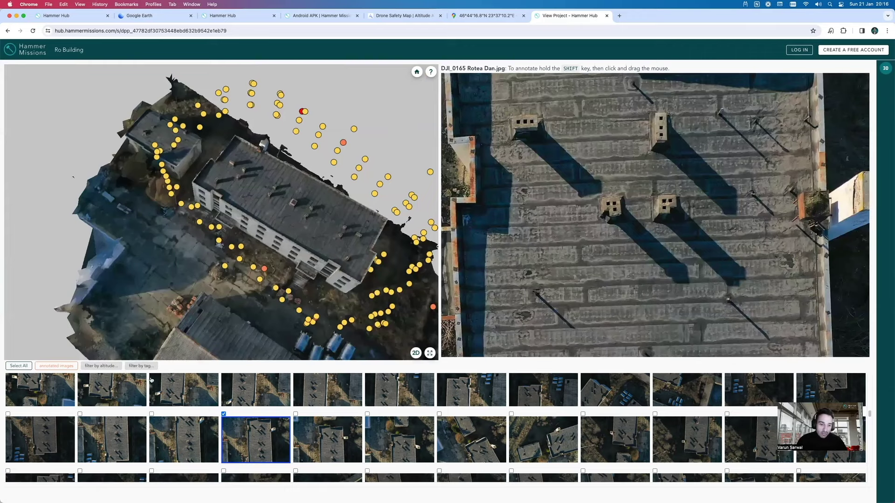
{"action": "scroll", "coordinate": [281, 407], "scroll_direction": "down", "scroll_amount": 3}
{"action": "left_click", "coordinate": [325, 407]}
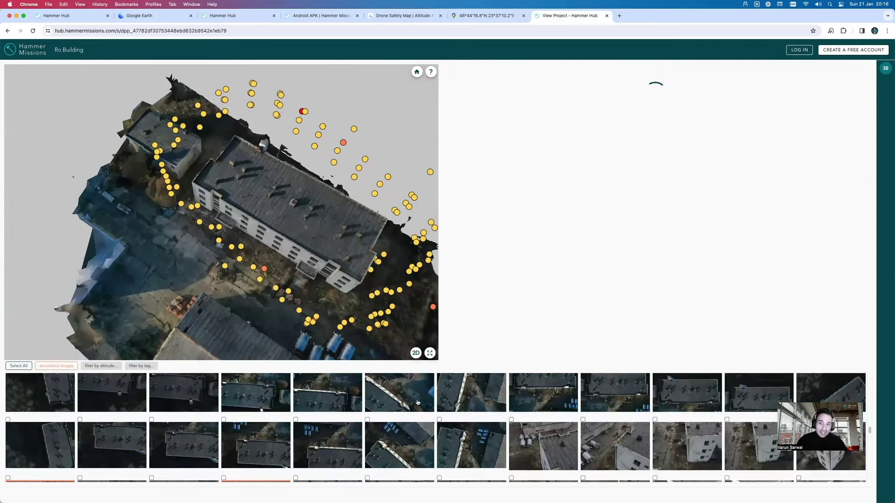
{"action": "scroll", "coordinate": [604, 219], "scroll_direction": "up", "scroll_amount": 3}
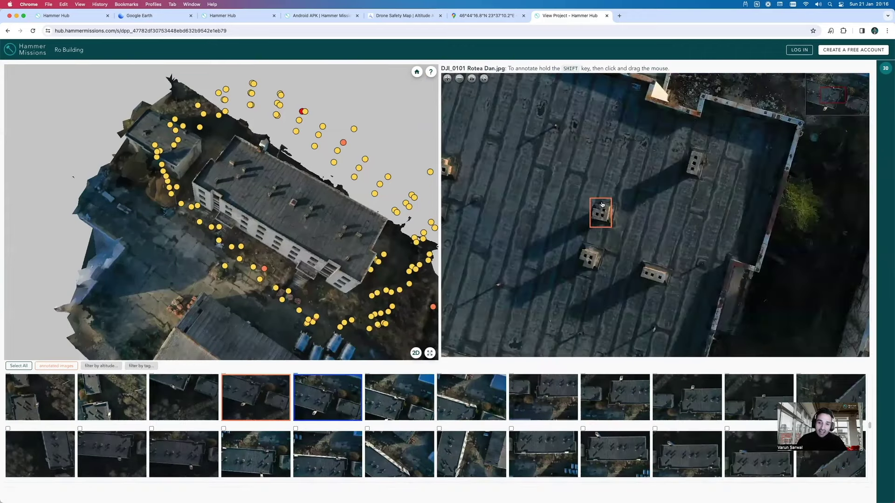
{"action": "scroll", "coordinate": [601, 202], "scroll_direction": "up", "scroll_amount": 2}
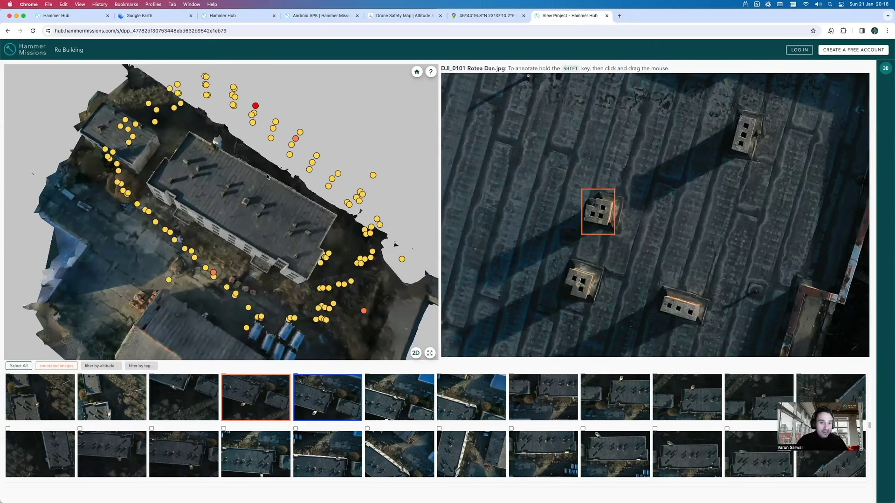
{"action": "scroll", "coordinate": [246, 200], "scroll_direction": "up", "scroll_amount": 5}
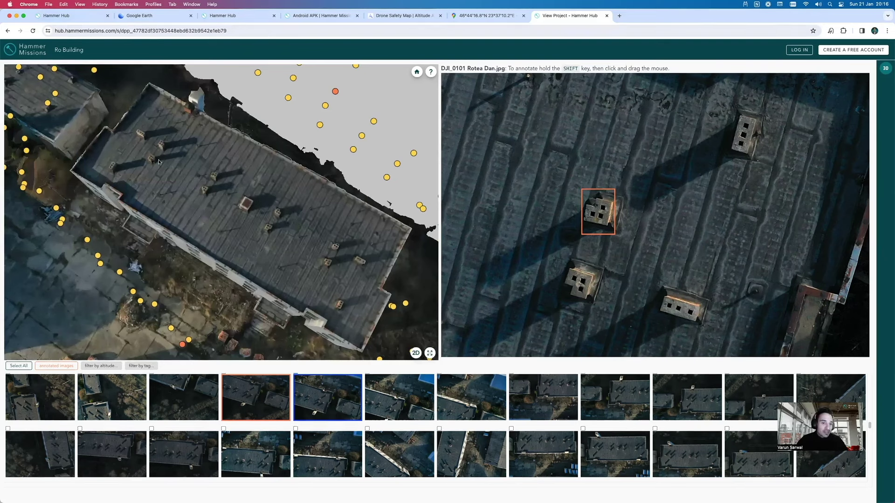
Generate the report with guest access links and an intro saying the building needs a lot of work.
{"action": "left_click", "coordinate": [90, 21]}
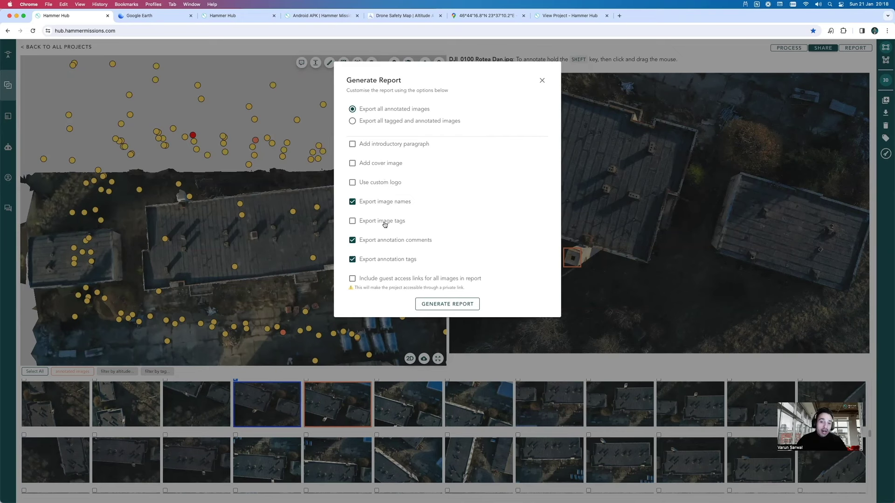
{"action": "left_click", "coordinate": [385, 279]}
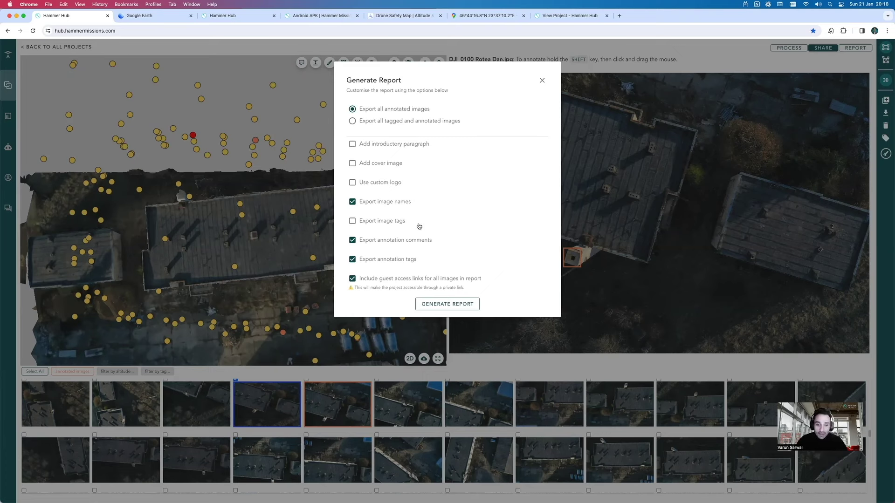
{"action": "left_click", "coordinate": [394, 145]}
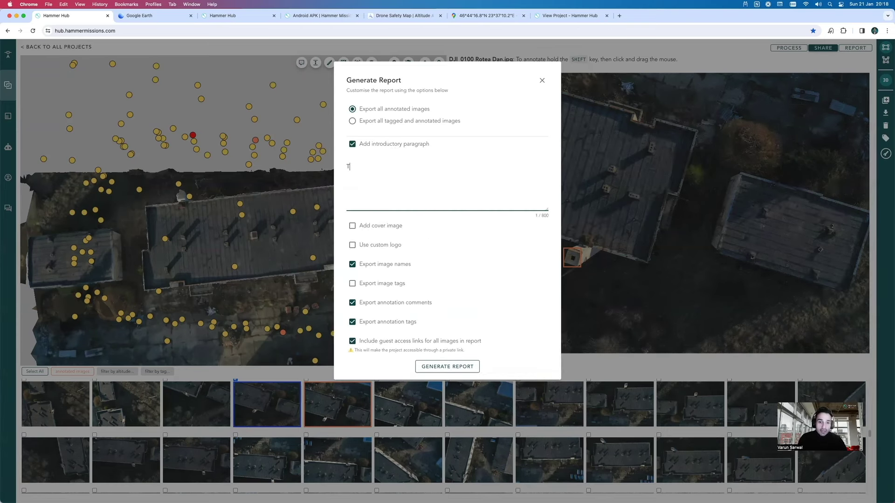
{"action": "type", "text": "This building clearly"}
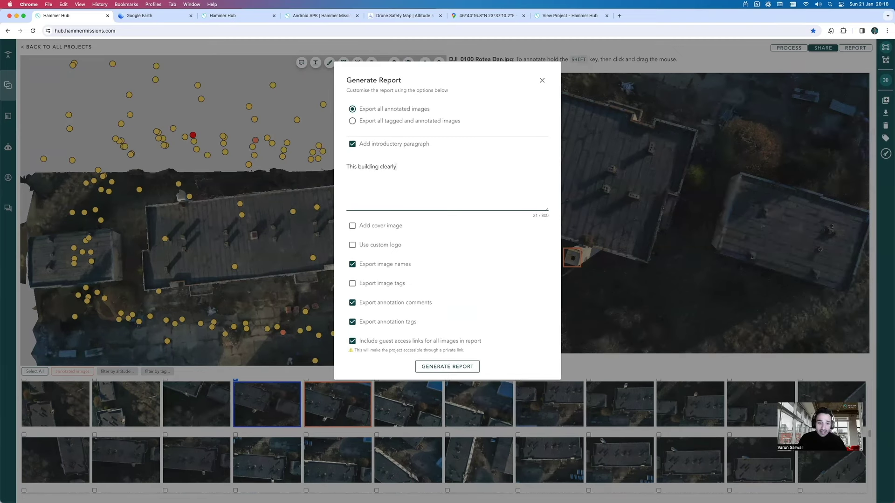
{"action": "type", "text": " needs a lot of work to binrring back up to sta"}
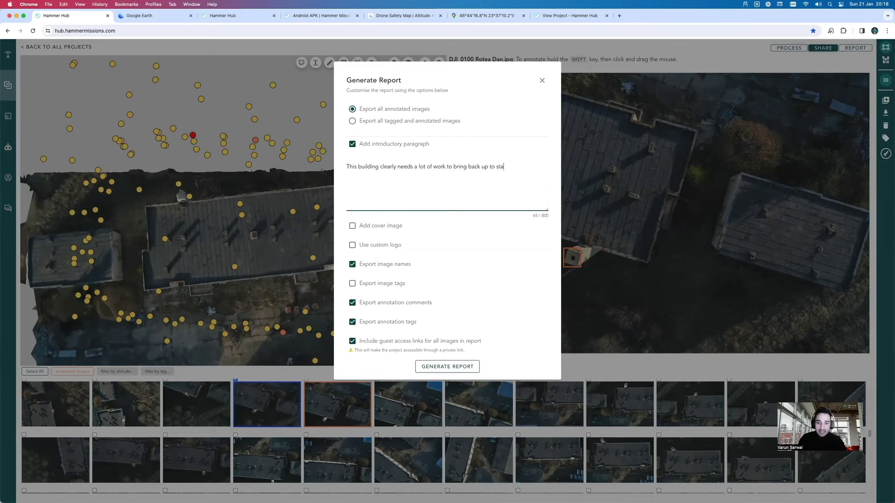
{"action": "type", "text": "ndard. All issues have been cle"}
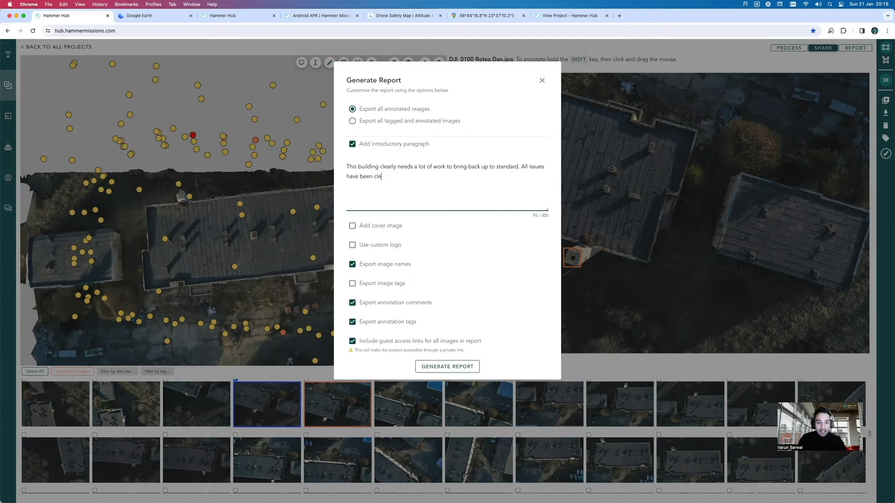
{"action": "type", "text": "arly documented in this report!"}
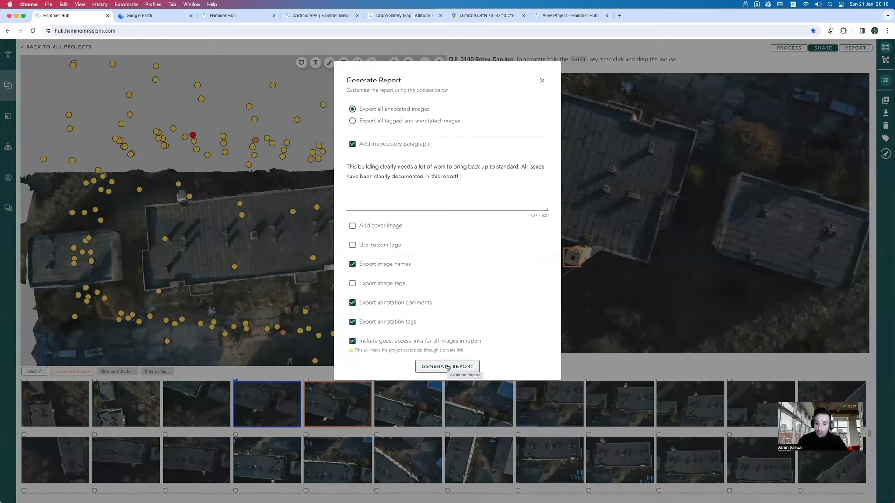
{"action": "left_click", "coordinate": [448, 368]}
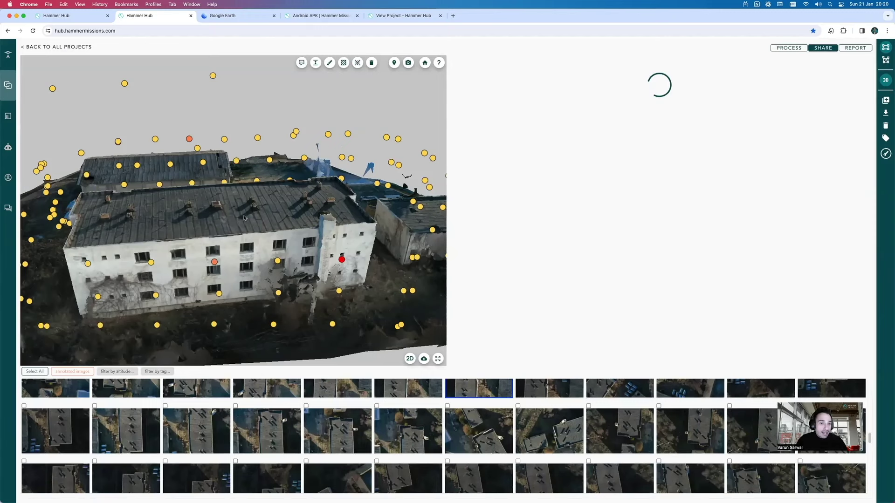
Rotate the 3D model toward the facade and check report progress in the first tab.
{"action": "left_click_drag", "start_coordinate": [243, 217], "coordinate": [279, 246]}
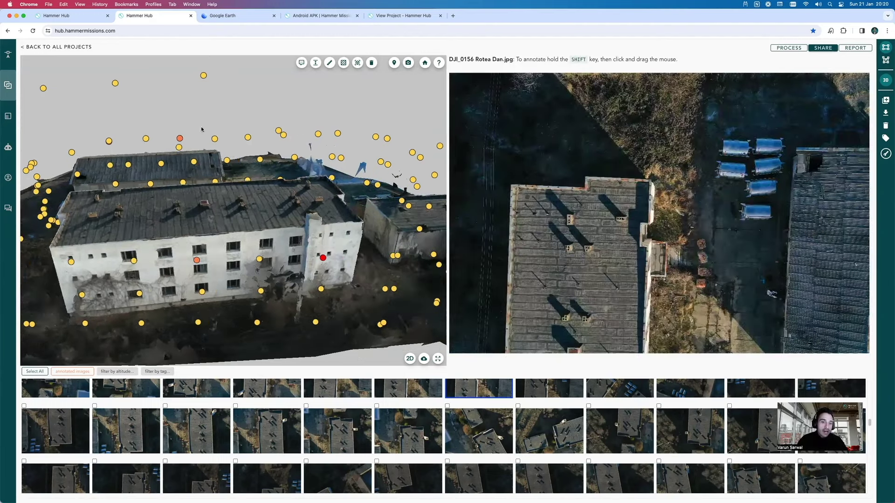
{"action": "left_click", "coordinate": [91, 18]}
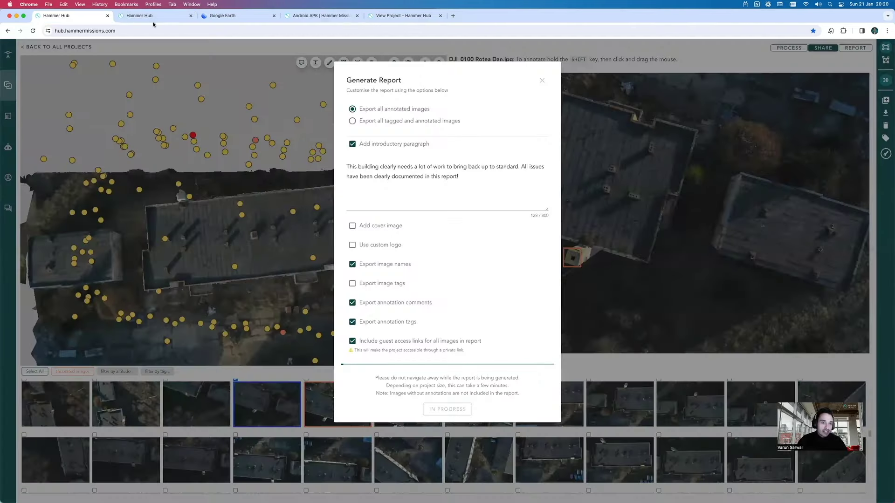
{"action": "left_click", "coordinate": [156, 17]}
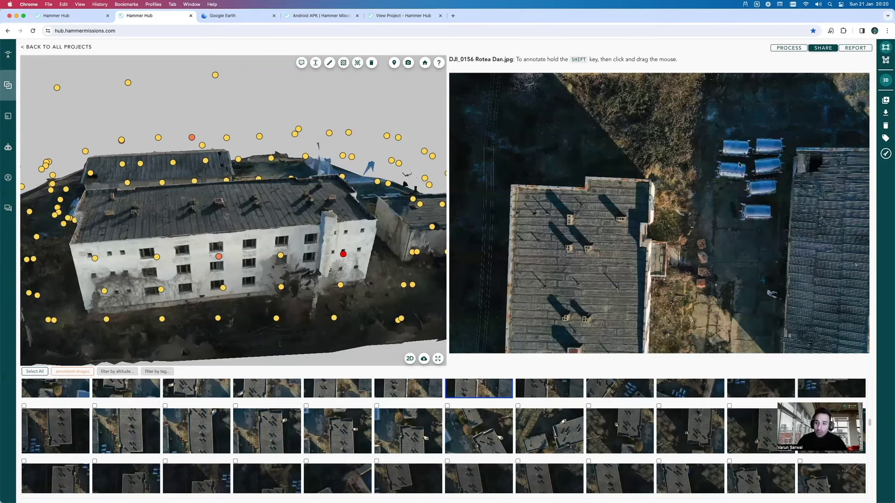
{"action": "mouse_move", "coordinate": [702, 168]}
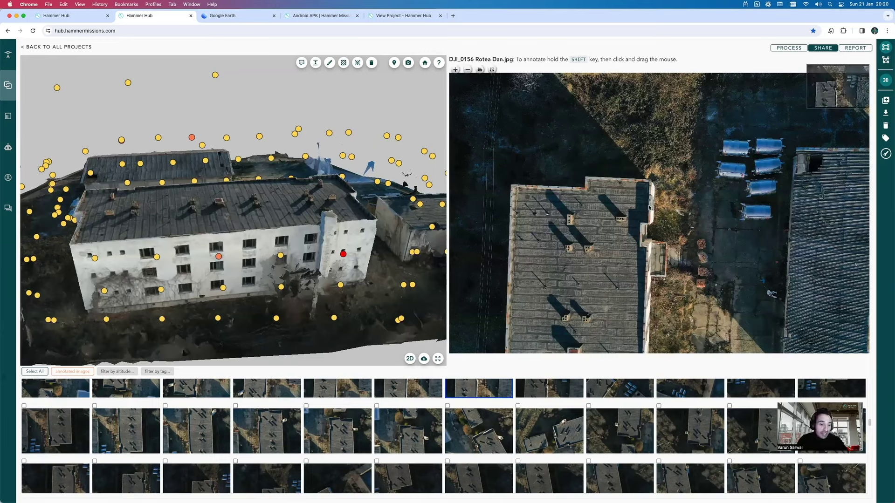
Filter the drone images by the facade tag only.
{"action": "left_click", "coordinate": [157, 372]}
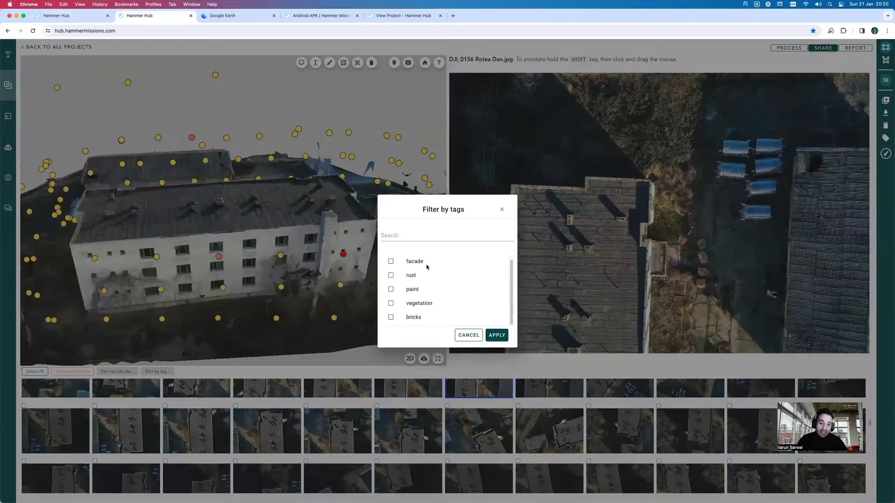
{"action": "left_click", "coordinate": [468, 335]}
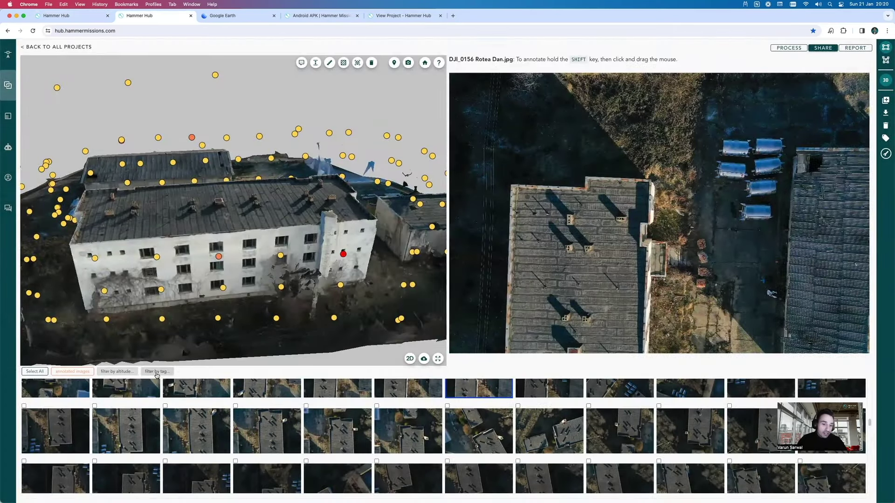
{"action": "left_click", "coordinate": [156, 372]}
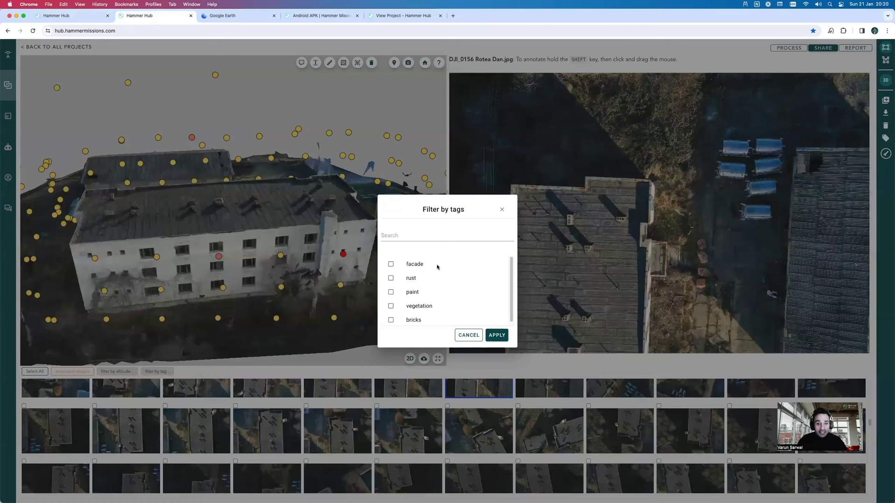
{"action": "left_click", "coordinate": [391, 265]}
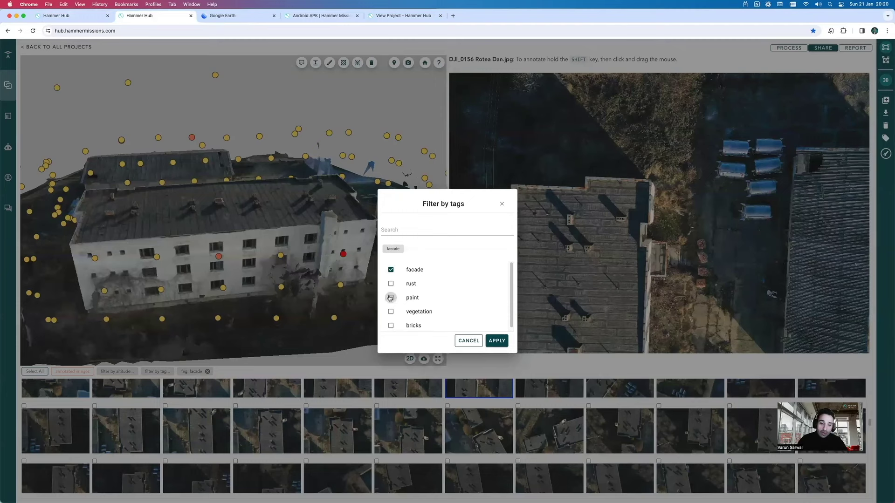
{"action": "left_click", "coordinate": [391, 284]}
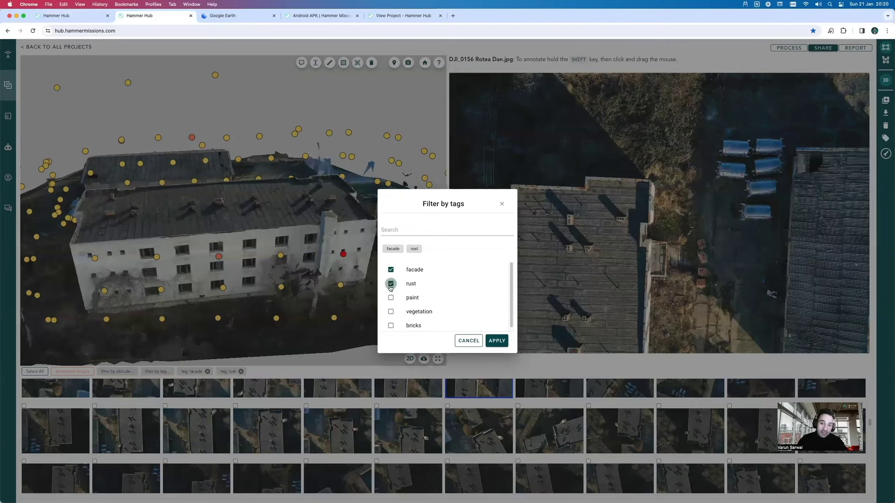
{"action": "left_click", "coordinate": [391, 284]}
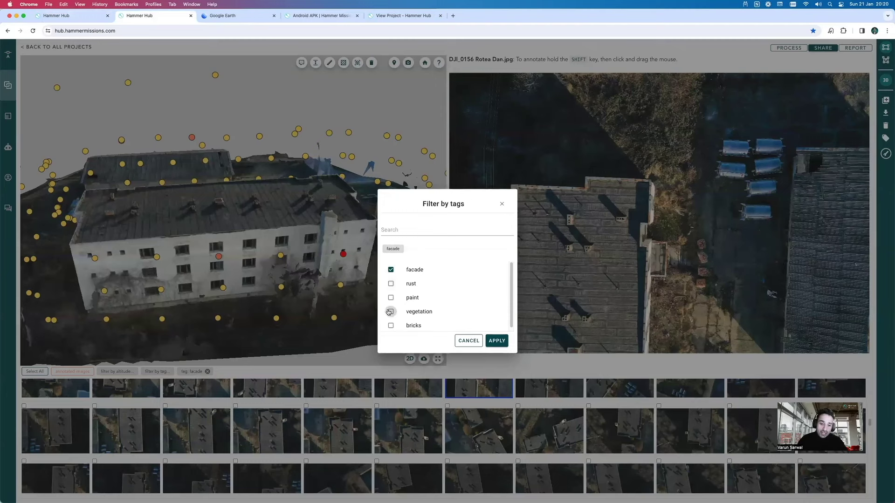
{"action": "left_click", "coordinate": [496, 341]}
Browse the facade-tagged photos, including DJI_0200, viewing their rust and exposed brickwork annotations.
{"action": "left_click", "coordinate": [343, 252]}
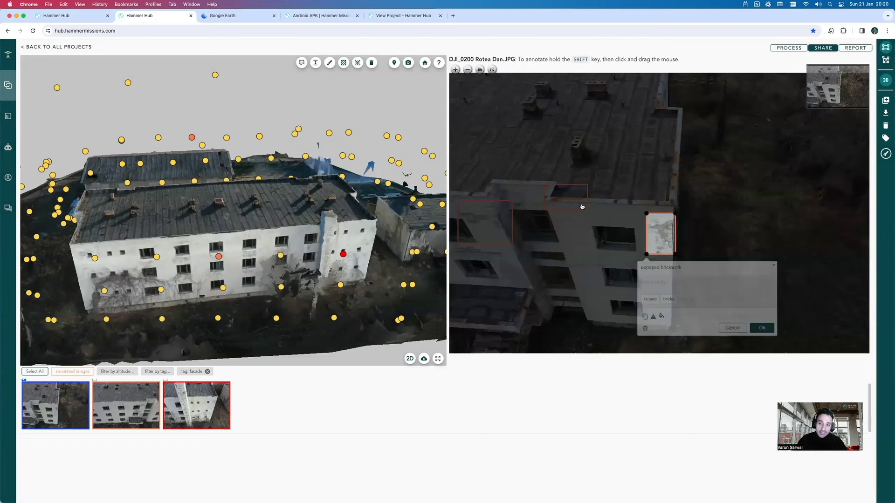
{"action": "left_click", "coordinate": [582, 206]}
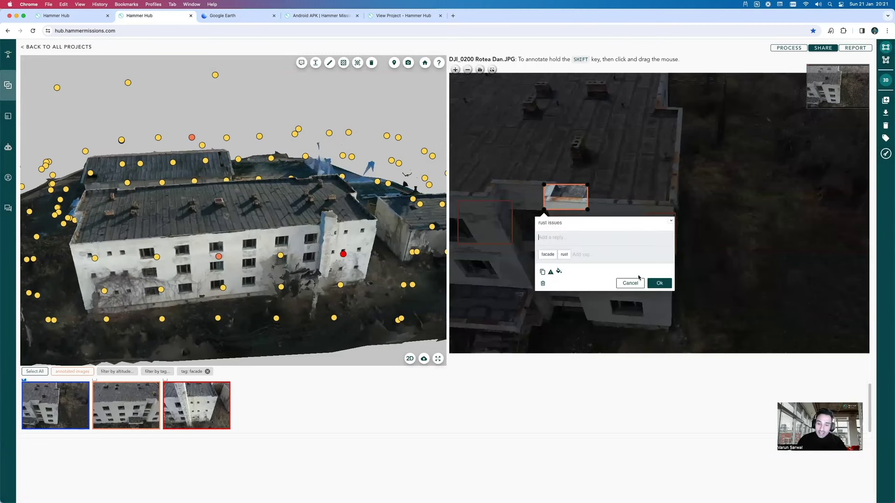
{"action": "left_click", "coordinate": [630, 283]}
{"action": "left_click", "coordinate": [185, 401]}
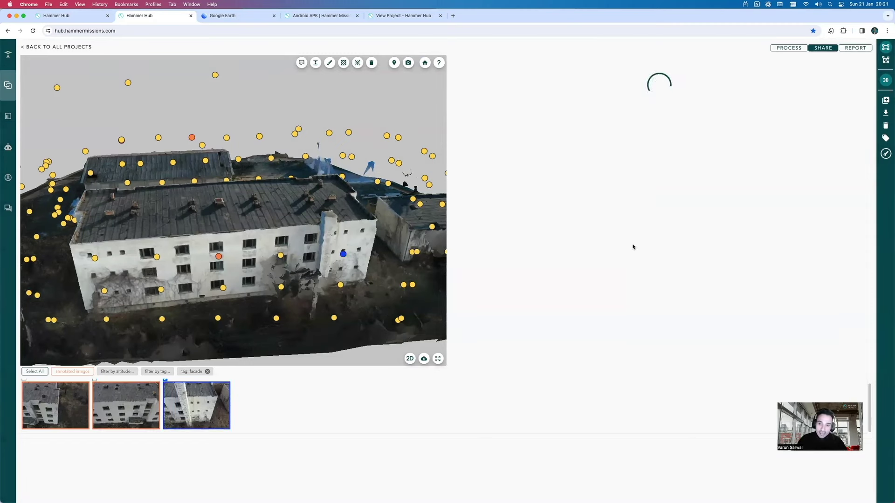
{"action": "left_click", "coordinate": [589, 149]}
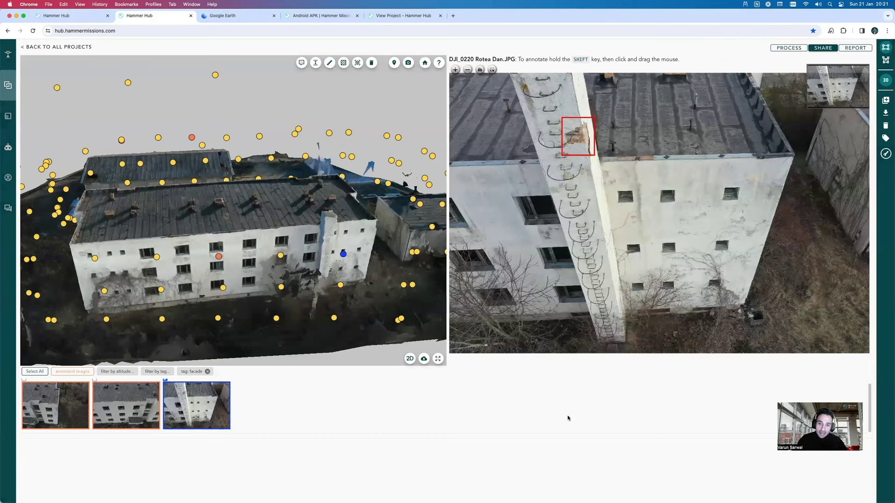
{"action": "key", "text": "Escape"}
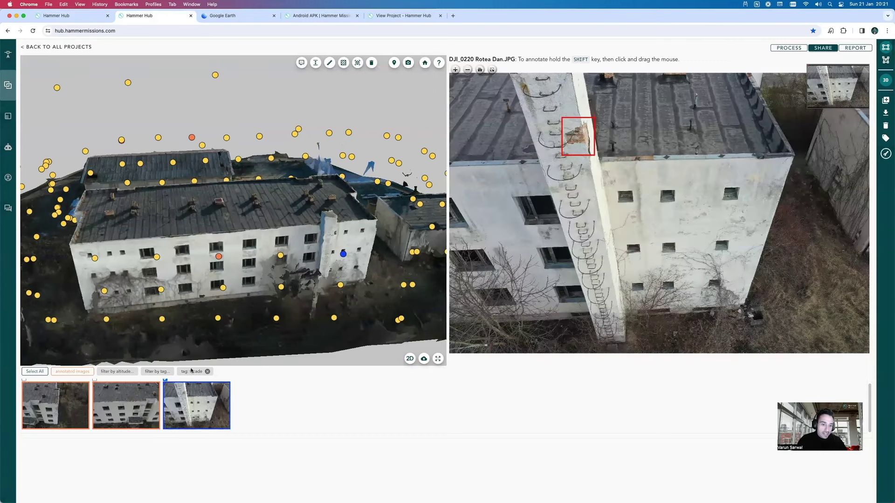
Add rust to the facade tag filter.
{"action": "left_click", "coordinate": [164, 372]}
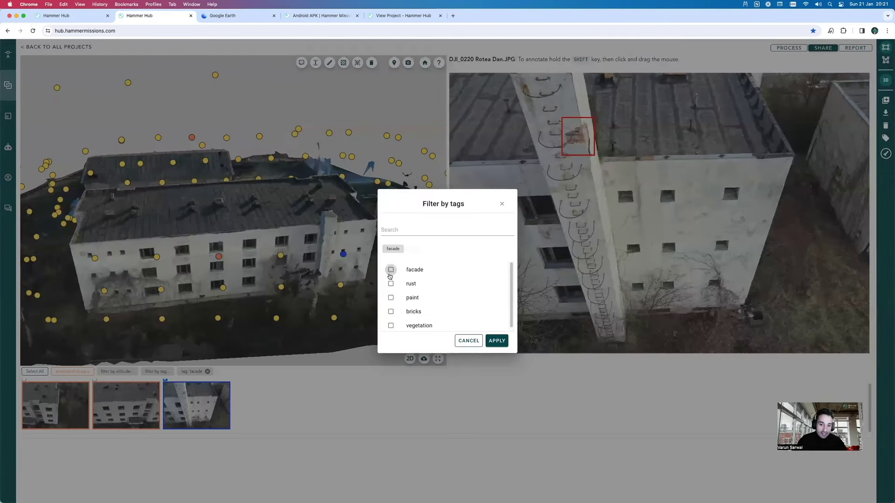
{"action": "left_click", "coordinate": [391, 284]}
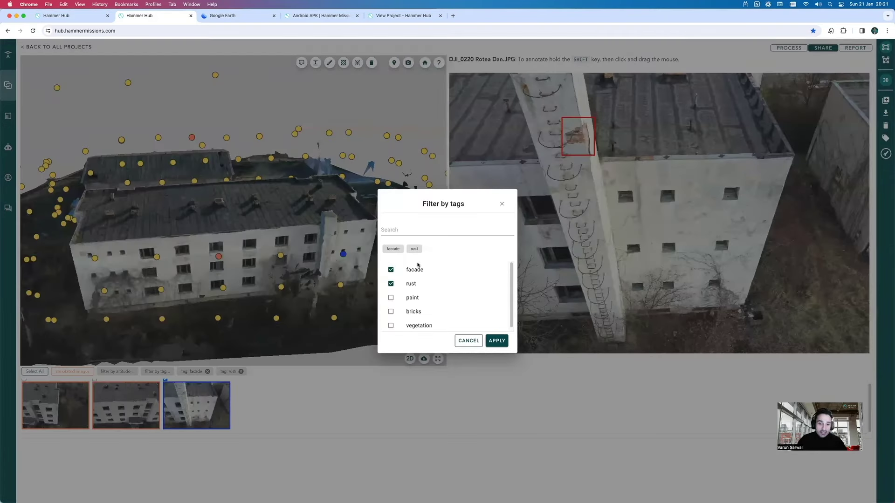
{"action": "left_click", "coordinate": [503, 341]}
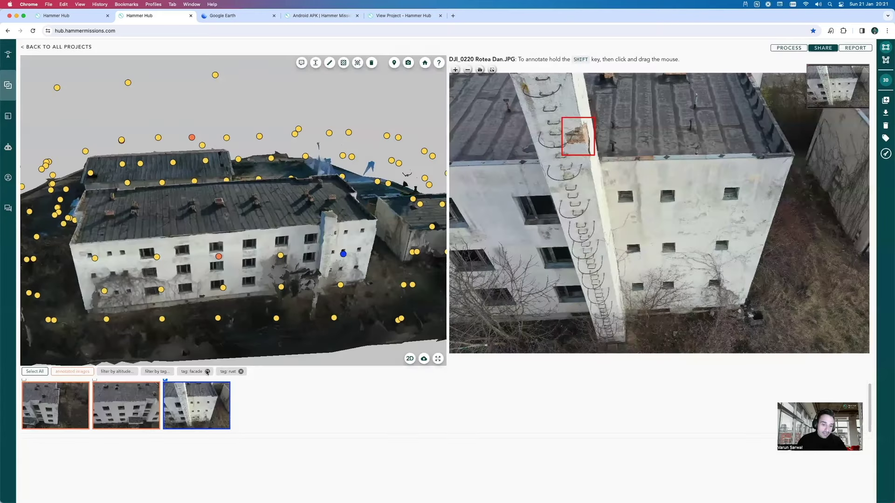
Remove the facade filter chip and inspect the photo's rust issues annotations.
{"action": "left_click", "coordinate": [207, 372]}
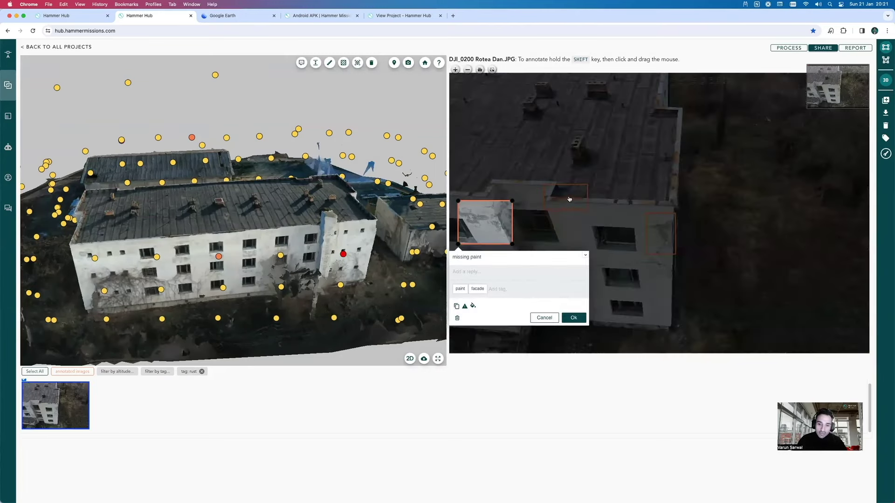
{"action": "left_click", "coordinate": [562, 200]}
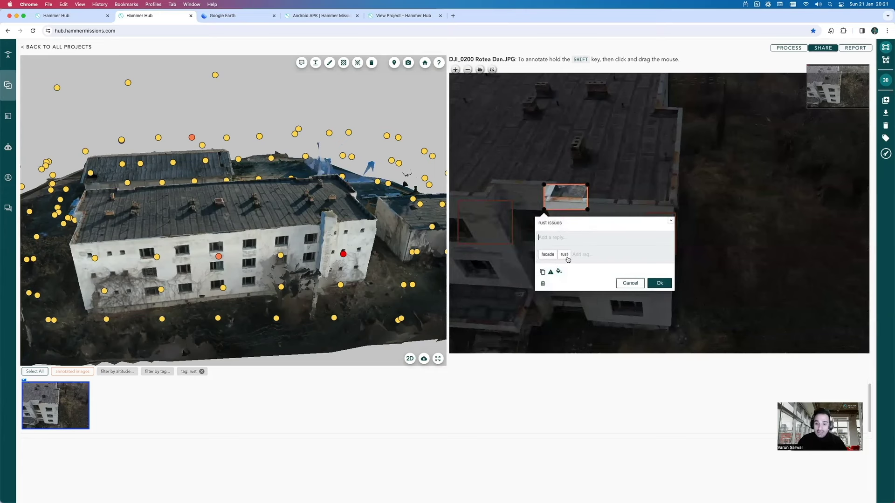
{"action": "left_click", "coordinate": [616, 206]}
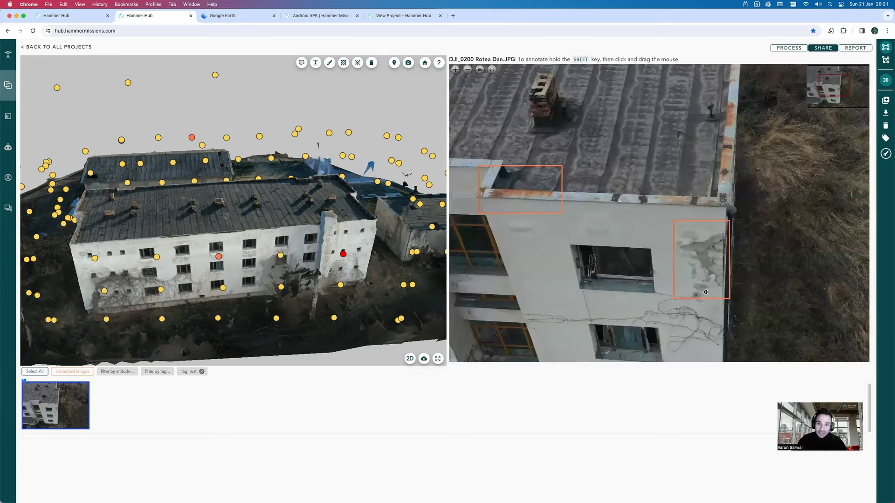
{"action": "left_click", "coordinate": [706, 292]}
{"action": "left_click", "coordinate": [505, 198]}
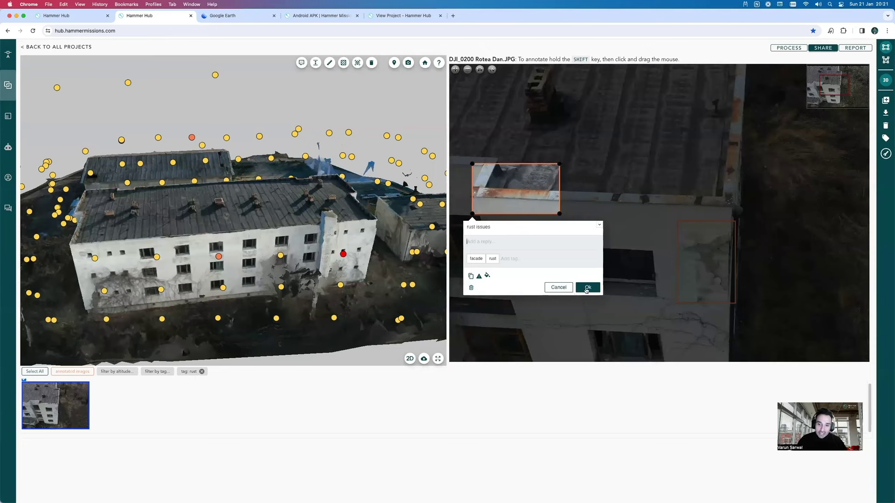
{"action": "left_click", "coordinate": [587, 287]}
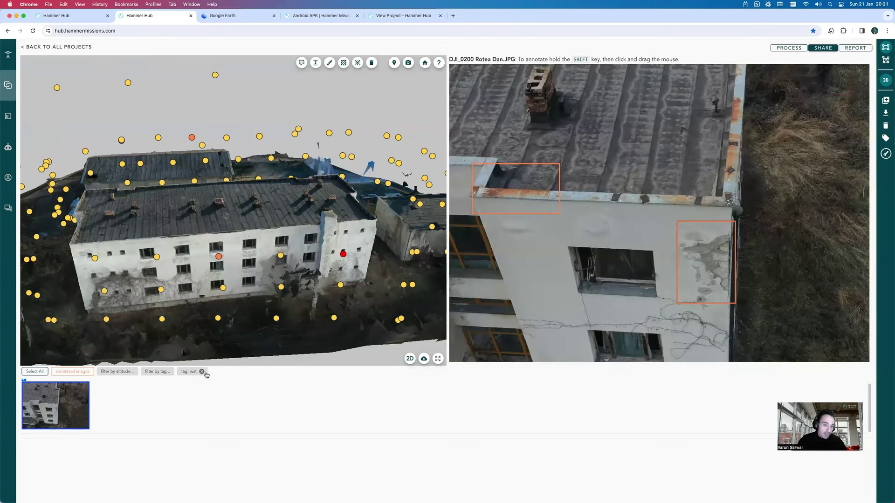
Filter the drone images by the bricks tag.
{"action": "left_click", "coordinate": [163, 373]}
{"action": "left_click", "coordinate": [391, 311]}
{"action": "scroll", "coordinate": [398, 303], "scroll_direction": "down", "scroll_amount": 1}
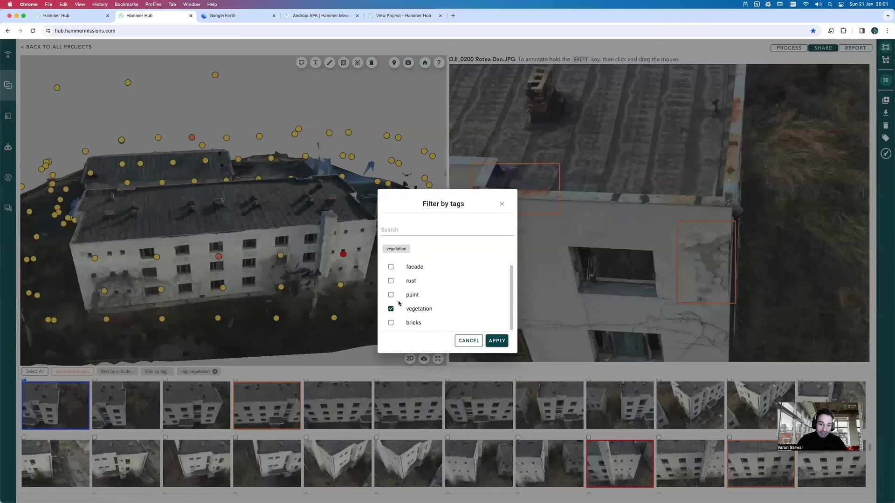
{"action": "left_click", "coordinate": [391, 322]}
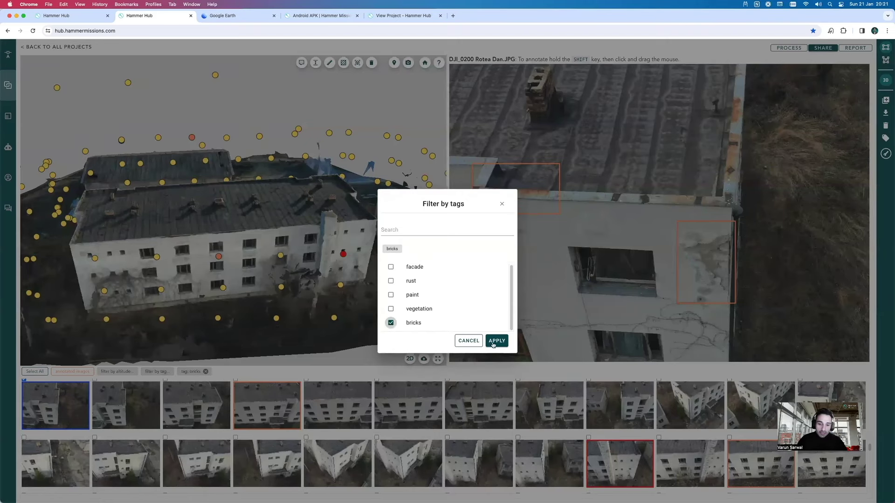
{"action": "left_click", "coordinate": [496, 340]}
Review the exposed brickwork annotations on both bricks-tagged photos, ending on DJI_0200.
{"action": "left_click", "coordinate": [120, 415]}
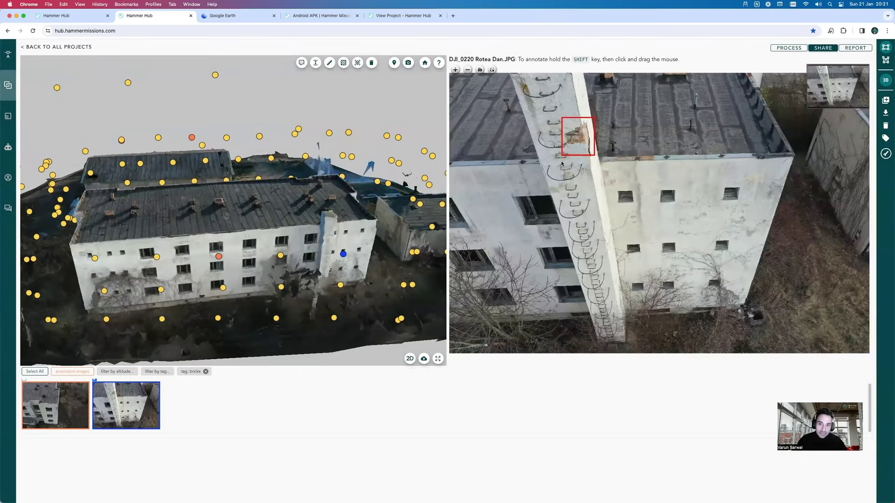
{"action": "left_click", "coordinate": [574, 139]}
{"action": "left_click", "coordinate": [78, 413]}
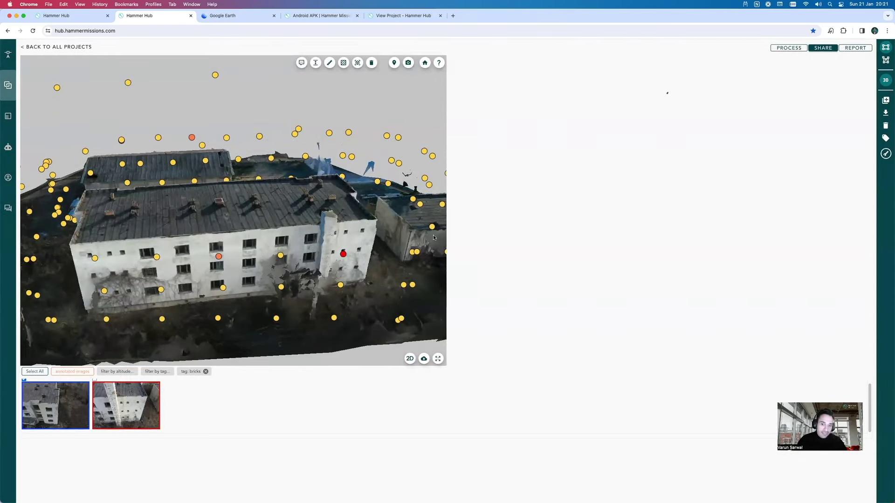
{"action": "left_click", "coordinate": [659, 238]}
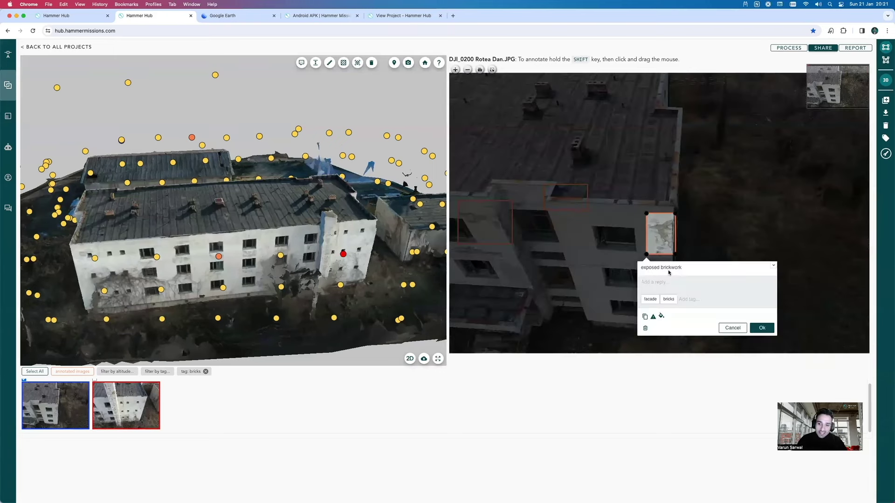
{"action": "left_click", "coordinate": [763, 329]}
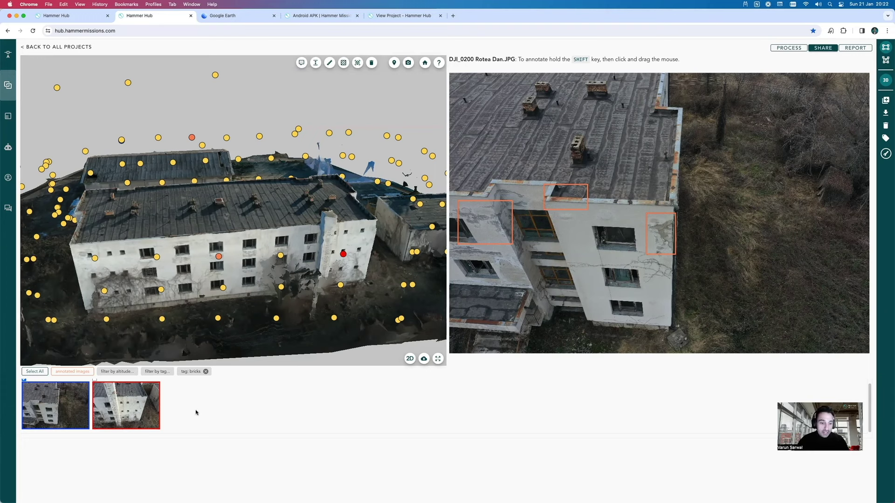
Remove the tag: bricks filter chip so all drone photos are listed again.
{"action": "left_click", "coordinate": [206, 372]}
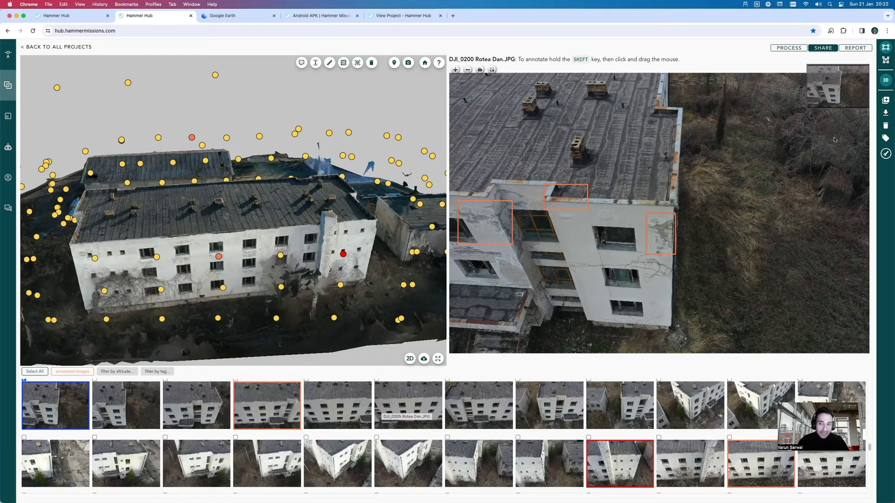
Download the generated report and save it as Hammer-report-Ro Building.pdf.
{"action": "left_click_drag", "start_coordinate": [594, 239], "coordinate": [605, 245]}
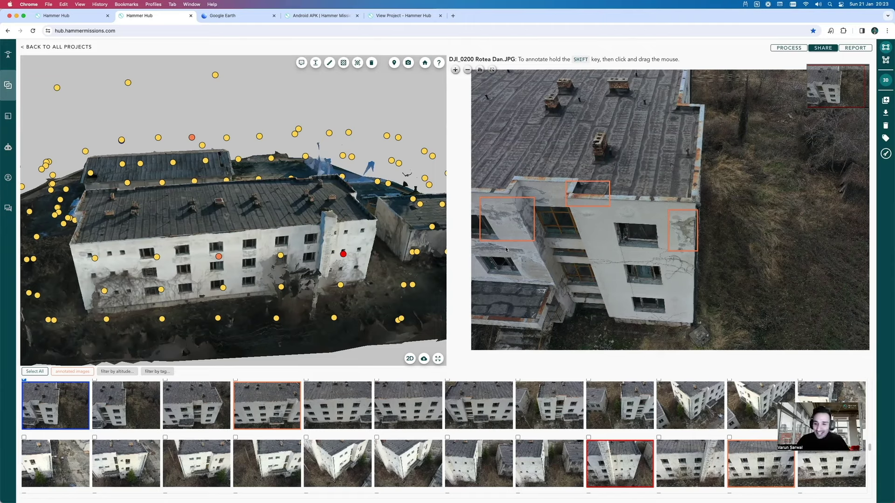
{"action": "scroll", "coordinate": [228, 151], "scroll_direction": "down", "scroll_amount": 2}
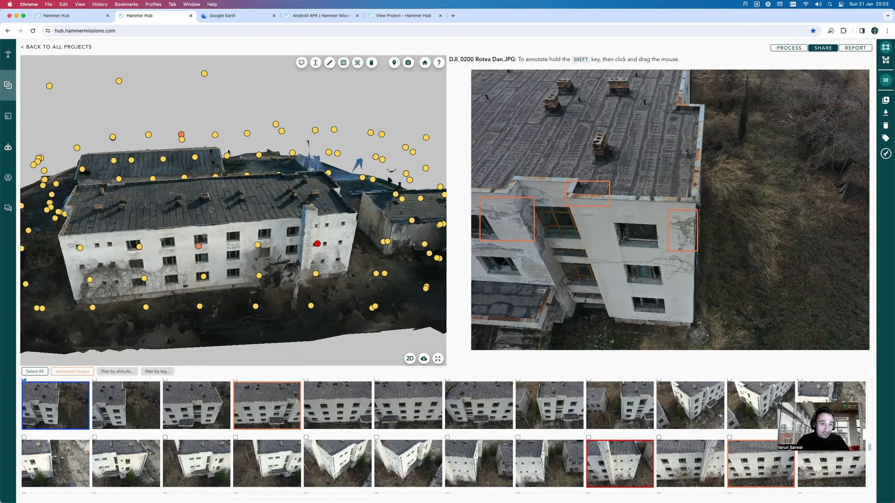
{"action": "left_click", "coordinate": [95, 18]}
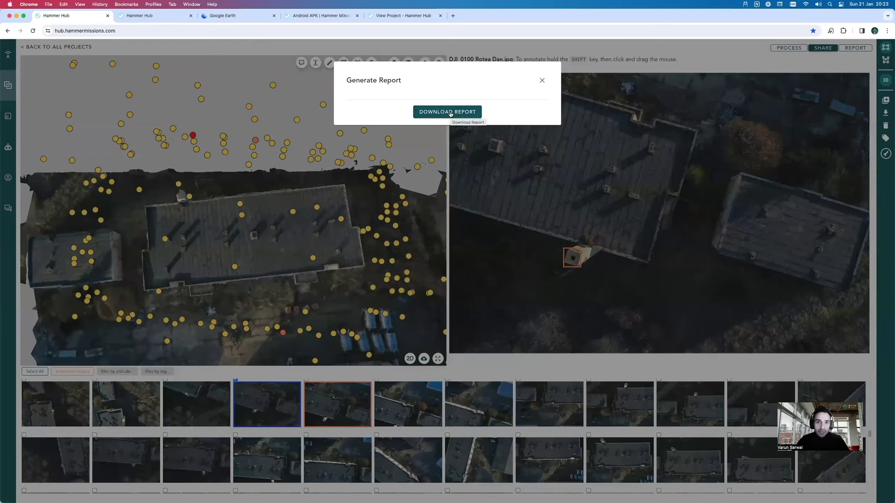
{"action": "left_click", "coordinate": [450, 114]}
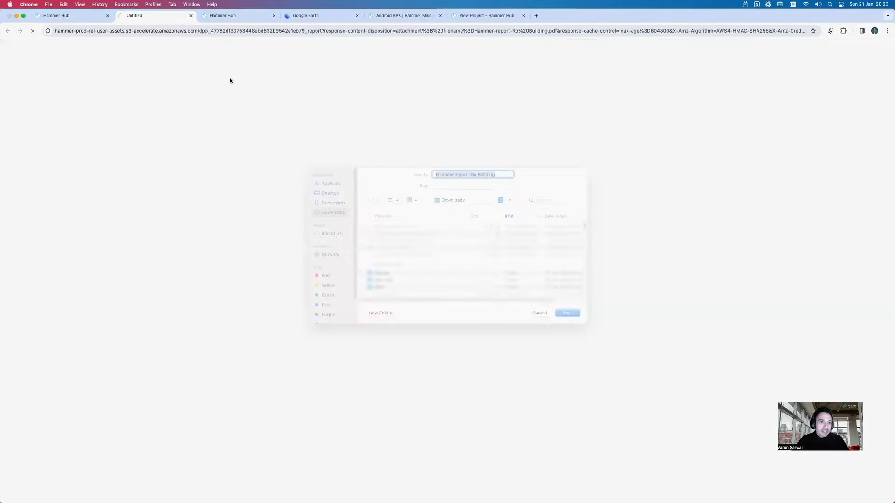
{"action": "left_click", "coordinate": [566, 322]}
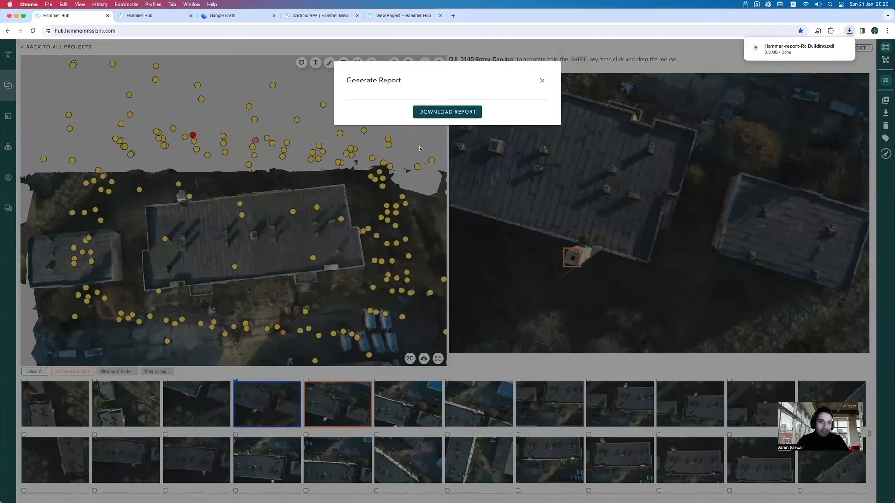
{"action": "mouse_move", "coordinate": [789, 48]}
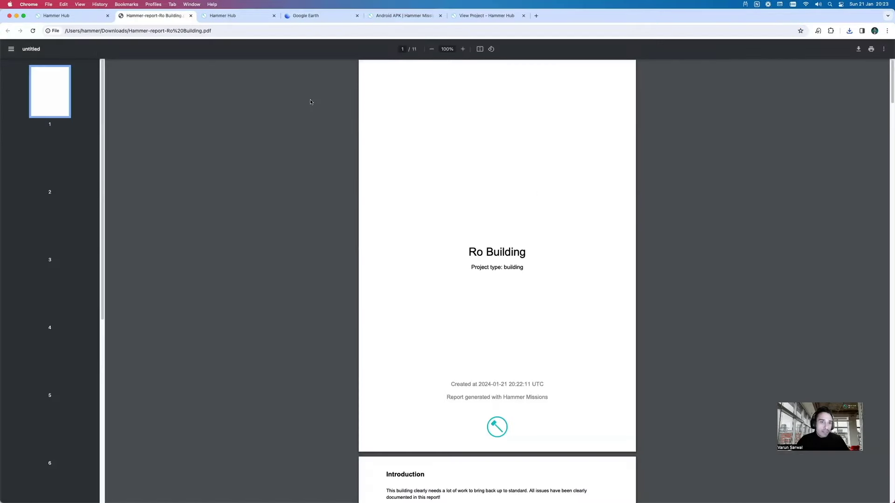
Scroll the PDF past the summary to page 4's DJI_0100 mild rust formation entry.
{"action": "scroll", "coordinate": [459, 224], "scroll_direction": "down", "scroll_amount": 6}
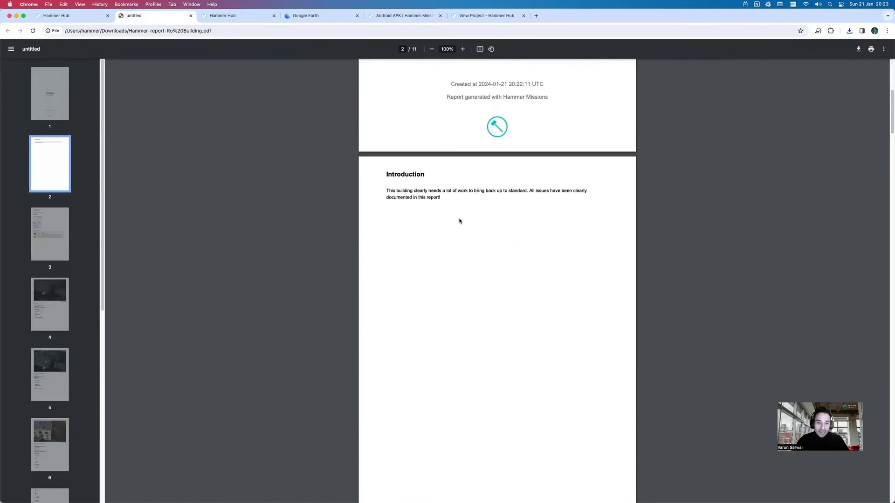
{"action": "scroll", "coordinate": [449, 220], "scroll_direction": "up", "scroll_amount": 6}
{"action": "scroll", "coordinate": [446, 225], "scroll_direction": "down", "scroll_amount": 5}
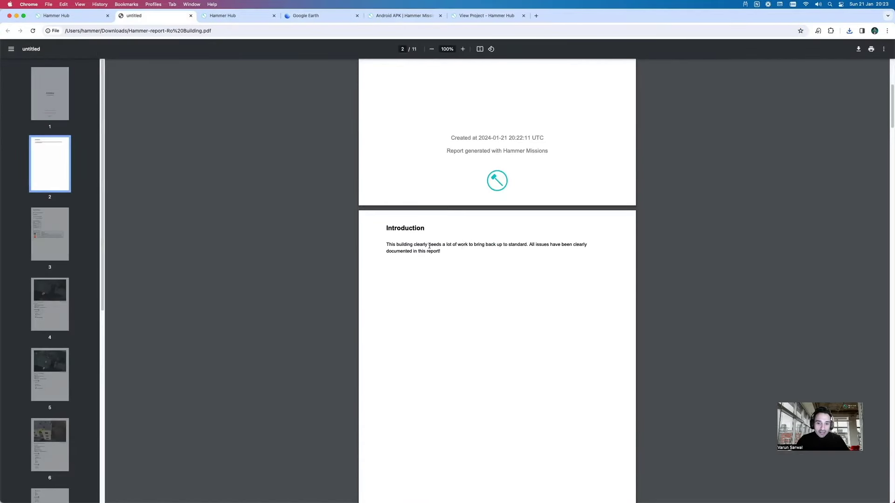
{"action": "scroll", "coordinate": [429, 226], "scroll_direction": "down", "scroll_amount": 10}
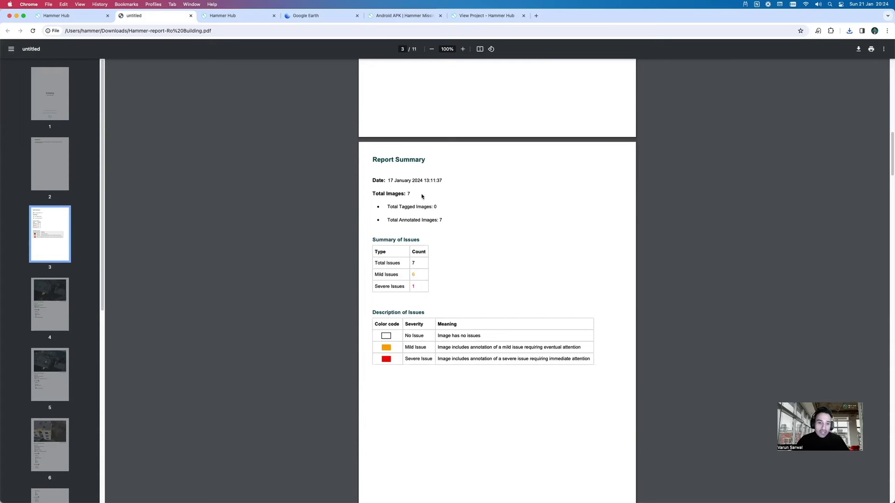
{"action": "scroll", "coordinate": [419, 218], "scroll_direction": "down", "scroll_amount": 2}
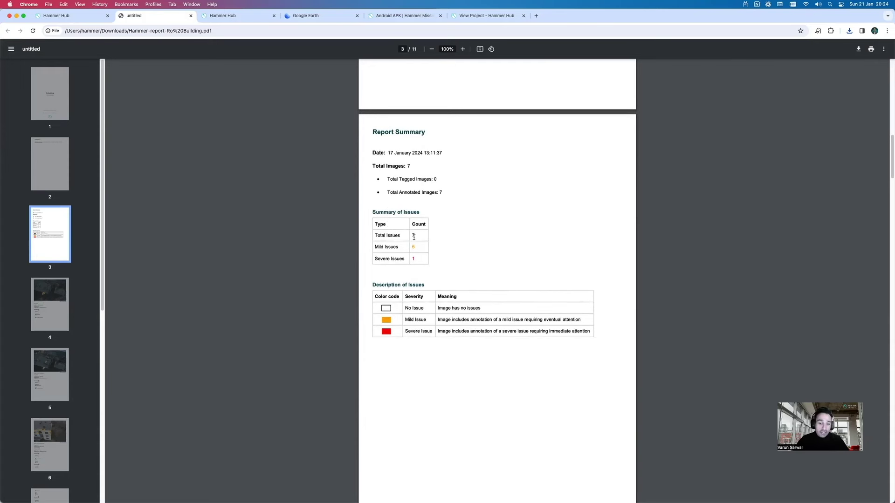
{"action": "scroll", "coordinate": [414, 237], "scroll_direction": "down", "scroll_amount": 4}
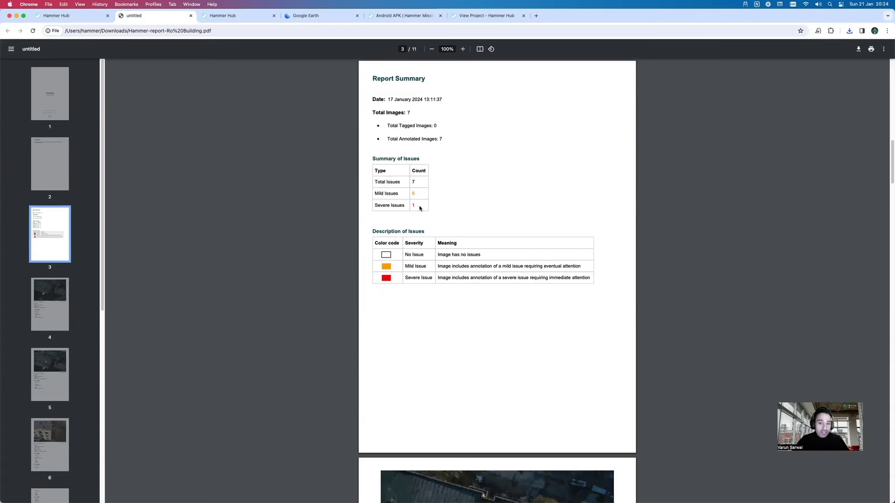
{"action": "scroll", "coordinate": [410, 200], "scroll_direction": "down", "scroll_amount": 5}
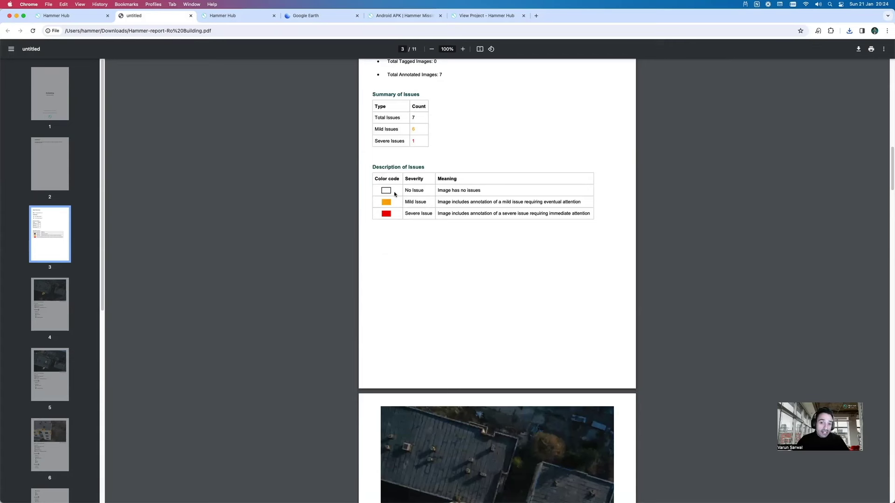
{"action": "scroll", "coordinate": [382, 194], "scroll_direction": "down", "scroll_amount": 3}
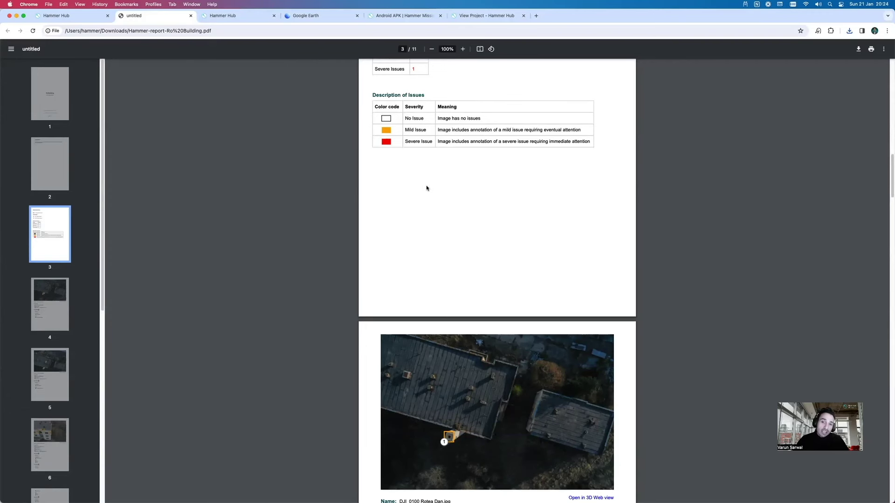
{"action": "scroll", "coordinate": [455, 191], "scroll_direction": "down", "scroll_amount": 5}
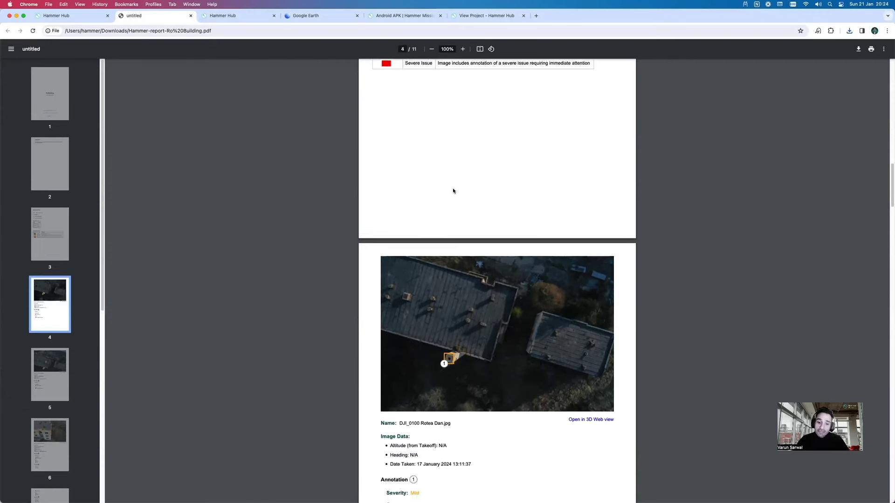
{"action": "scroll", "coordinate": [405, 126], "scroll_direction": "down", "scroll_amount": 1}
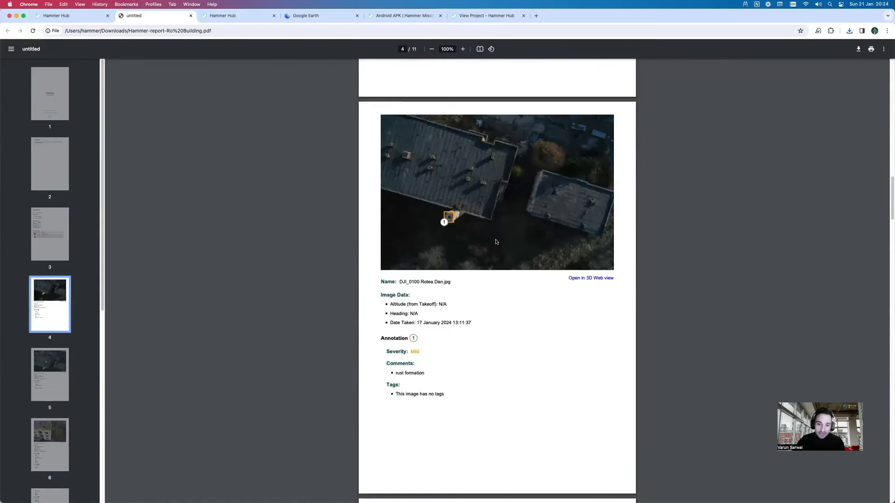
{"action": "scroll", "coordinate": [493, 234], "scroll_direction": "up", "scroll_amount": 2, "text": "ctrl"}
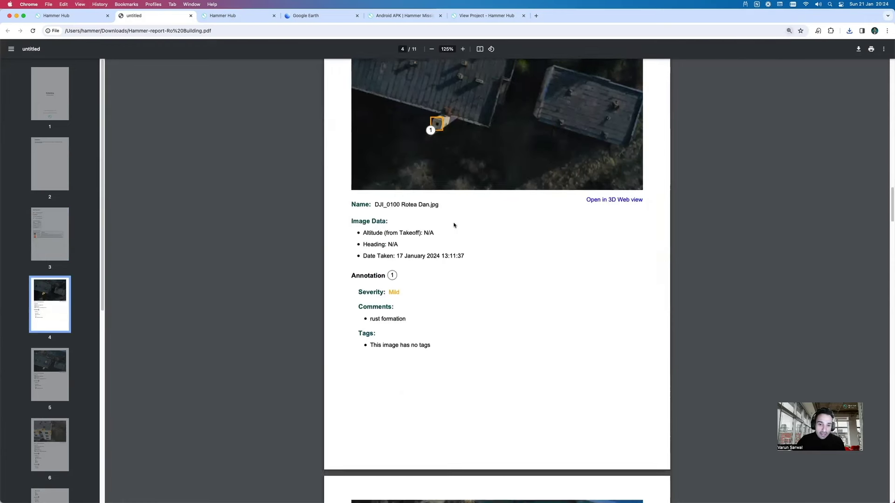
Scroll down through the report's annotated drone image pages.
{"action": "scroll", "coordinate": [448, 221], "scroll_direction": "down", "scroll_amount": 3}
{"action": "scroll", "coordinate": [419, 233], "scroll_direction": "up", "scroll_amount": 10}
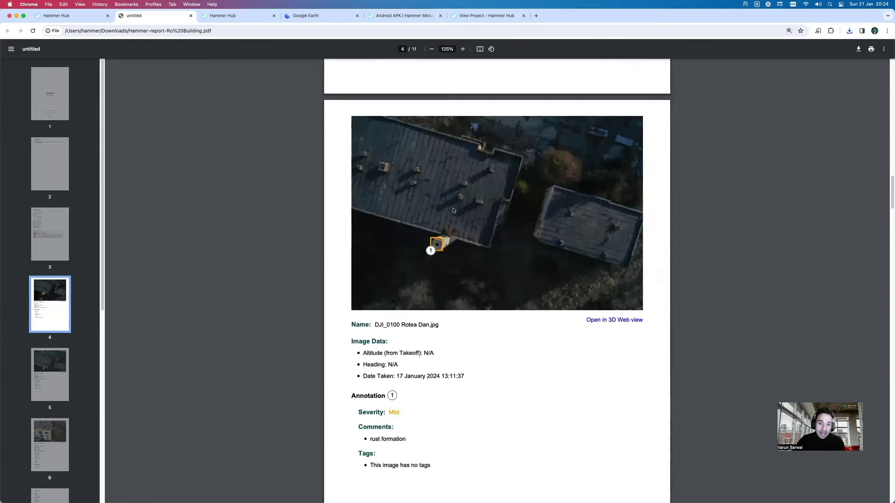
{"action": "scroll", "coordinate": [435, 298], "scroll_direction": "down", "scroll_amount": 6}
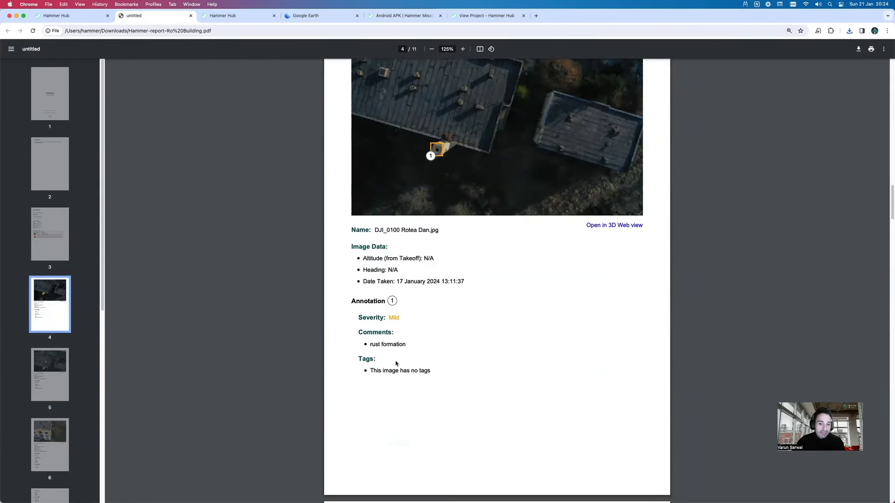
{"action": "scroll", "coordinate": [414, 306], "scroll_direction": "down", "scroll_amount": 15}
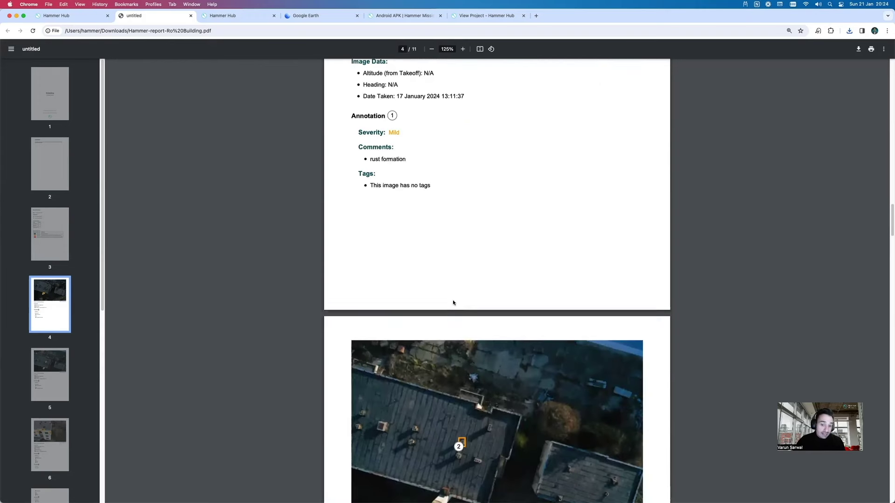
{"action": "scroll", "coordinate": [453, 303], "scroll_direction": "down", "scroll_amount": 2}
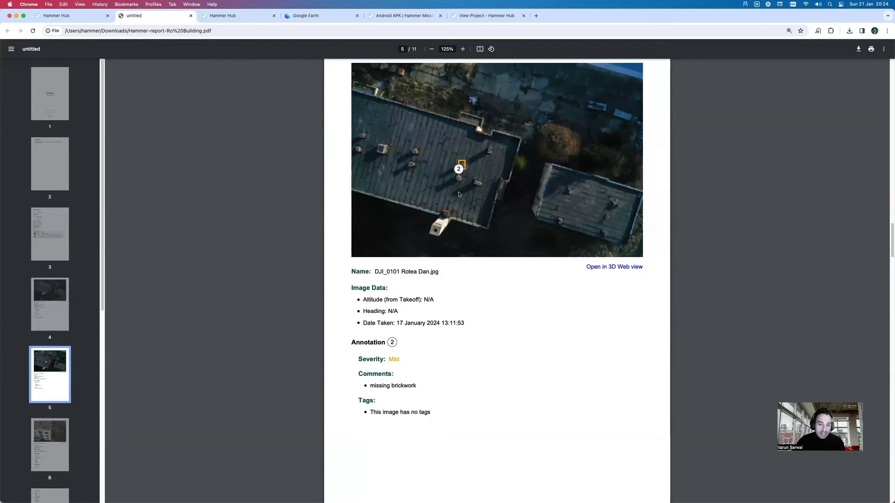
{"action": "scroll", "coordinate": [462, 164], "scroll_direction": "down", "scroll_amount": 20}
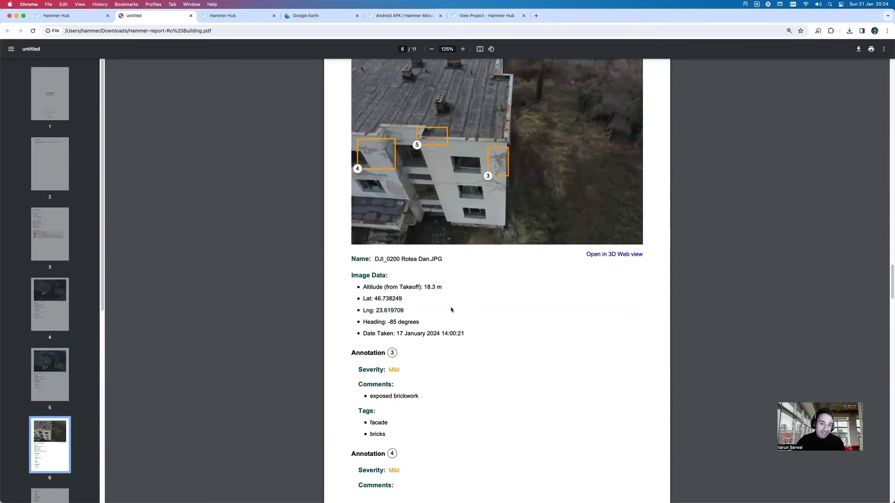
{"action": "scroll", "coordinate": [417, 313], "scroll_direction": "down", "scroll_amount": 16}
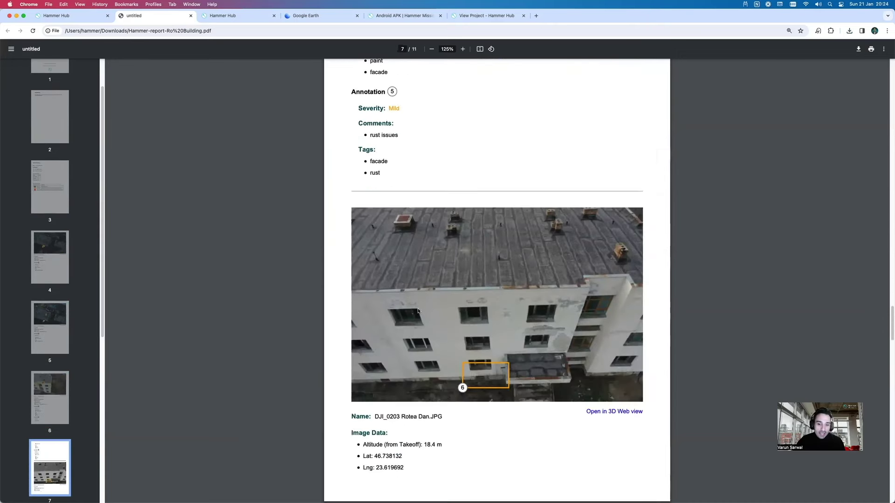
{"action": "scroll", "coordinate": [418, 311], "scroll_direction": "down", "scroll_amount": 7}
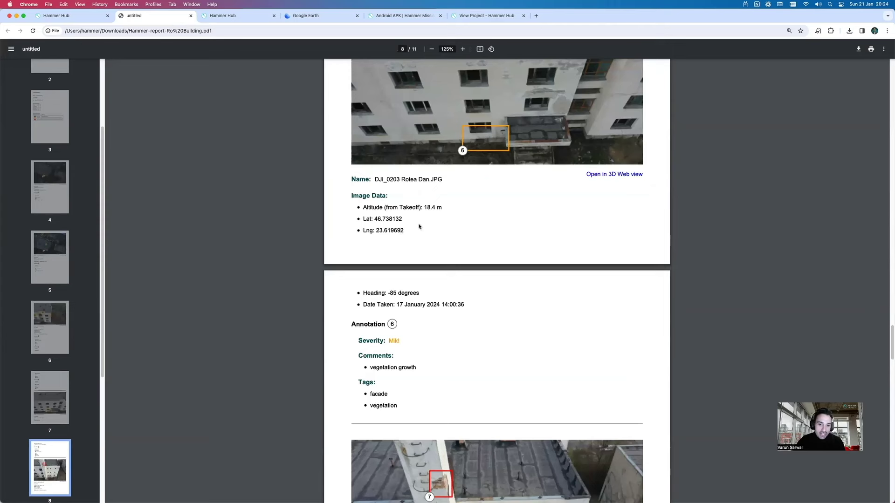
{"action": "scroll", "coordinate": [433, 243], "scroll_direction": "down", "scroll_amount": 8}
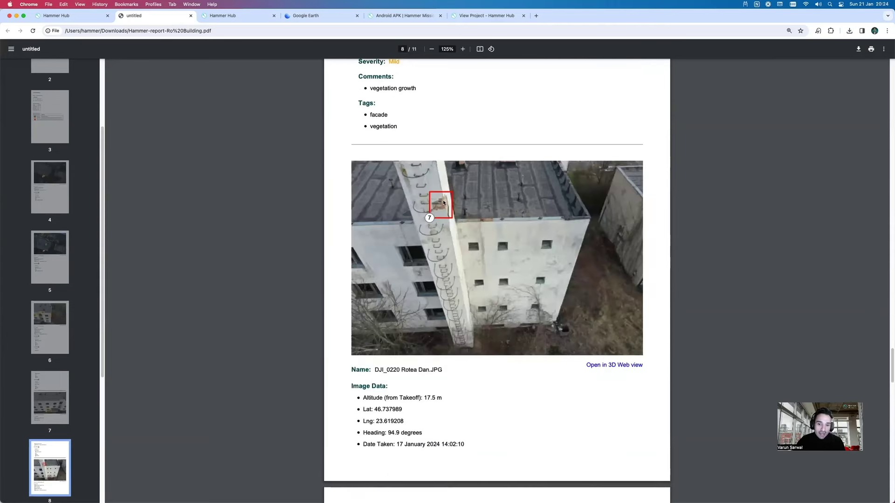
{"action": "scroll", "coordinate": [443, 203], "scroll_direction": "down", "scroll_amount": 1}
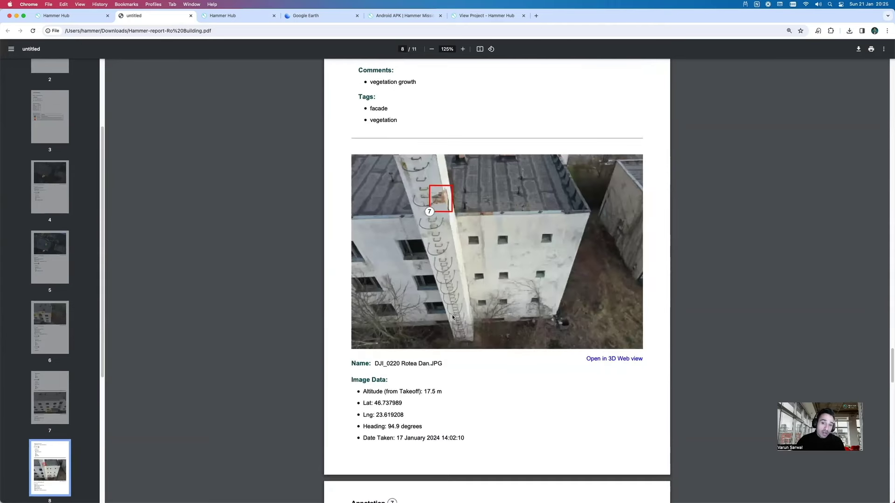
{"action": "scroll", "coordinate": [454, 313], "scroll_direction": "down", "scroll_amount": 10}
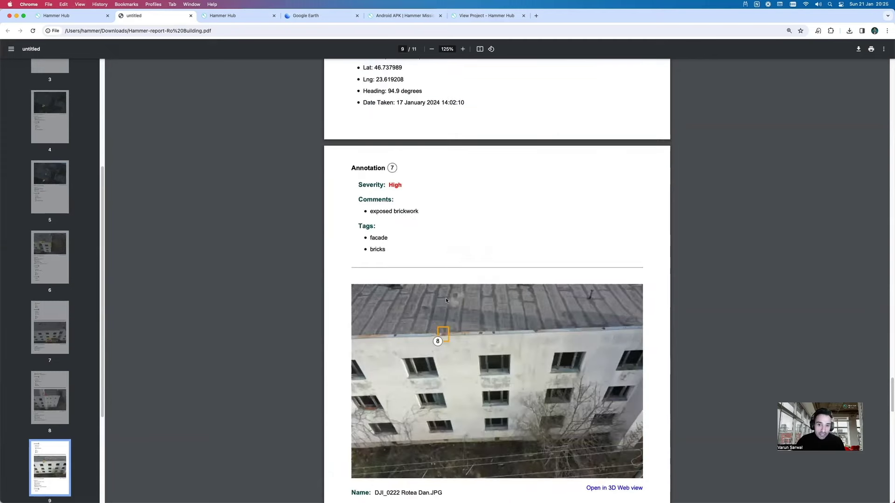
{"action": "scroll", "coordinate": [421, 135], "scroll_direction": "down", "scroll_amount": 17}
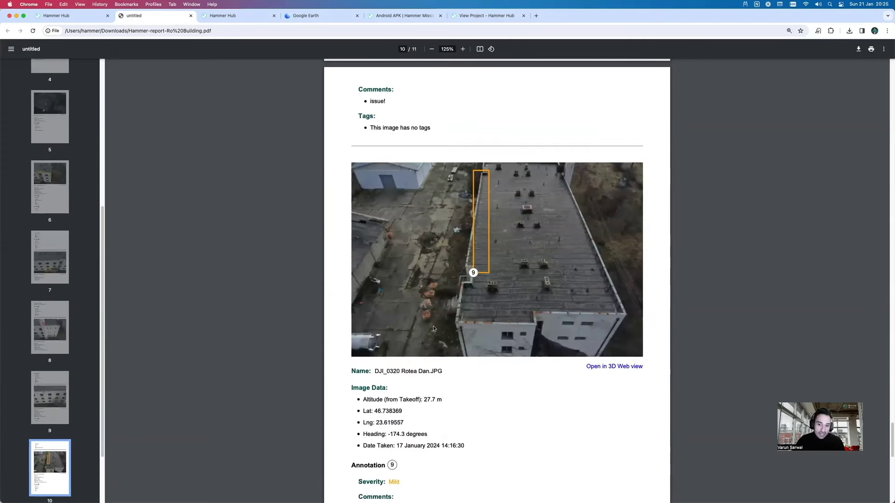
{"action": "scroll", "coordinate": [468, 186], "scroll_direction": "down", "scroll_amount": 4}
{"action": "scroll", "coordinate": [463, 217], "scroll_direction": "up", "scroll_amount": 1}
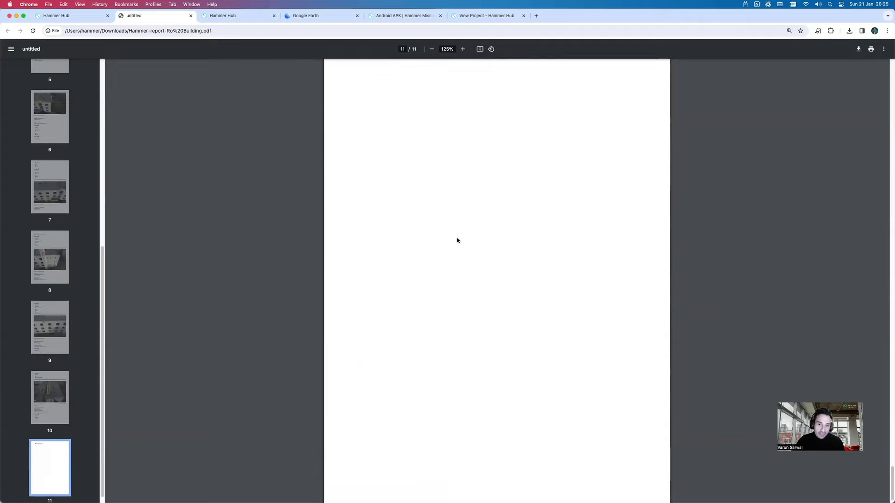
{"action": "scroll", "coordinate": [399, 285], "scroll_direction": "up", "scroll_amount": 20}
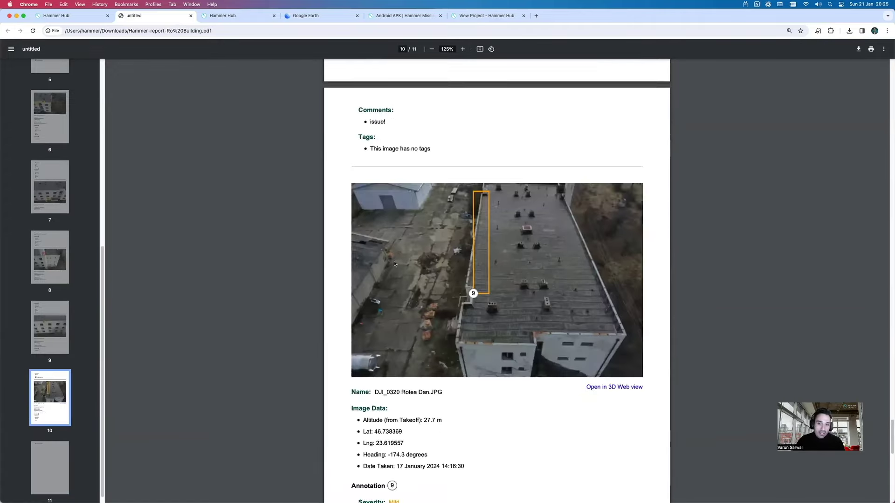
{"action": "scroll", "coordinate": [436, 257], "scroll_direction": "up", "scroll_amount": 20}
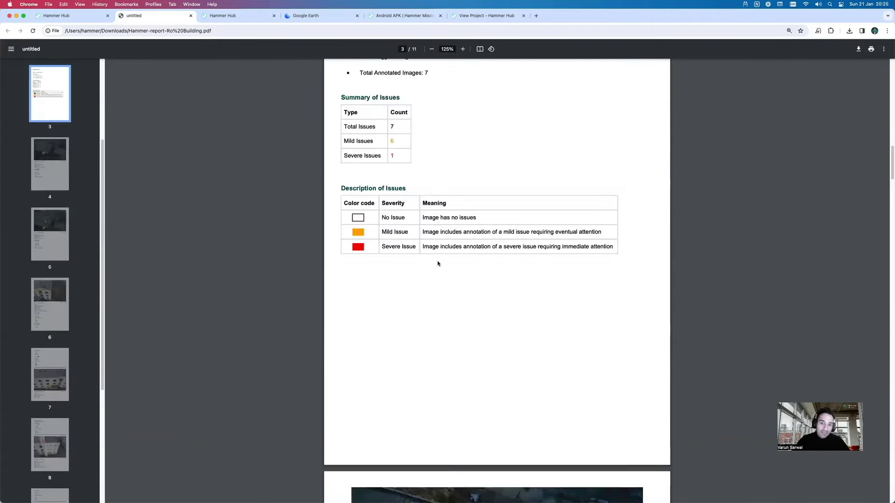
{"action": "scroll", "coordinate": [456, 275], "scroll_direction": "down", "scroll_amount": 20}
{"action": "scroll", "coordinate": [457, 276], "scroll_direction": "down", "scroll_amount": 20}
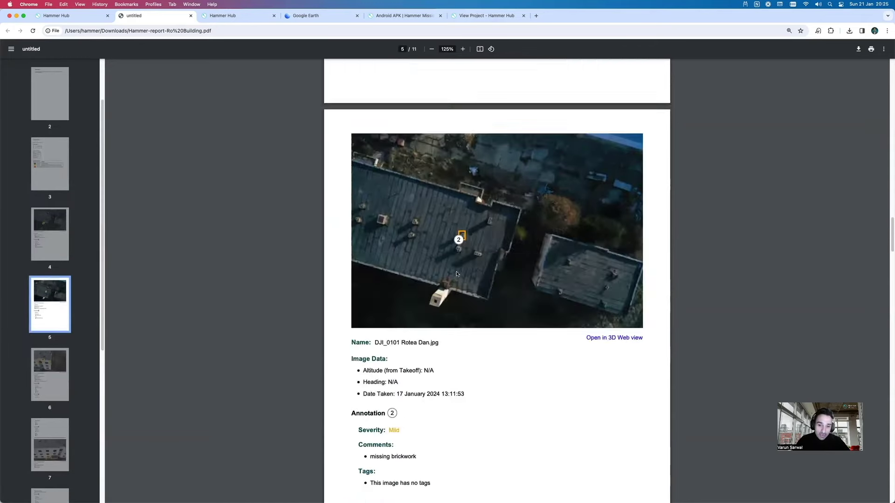
{"action": "scroll", "coordinate": [447, 279], "scroll_direction": "up", "scroll_amount": 3}
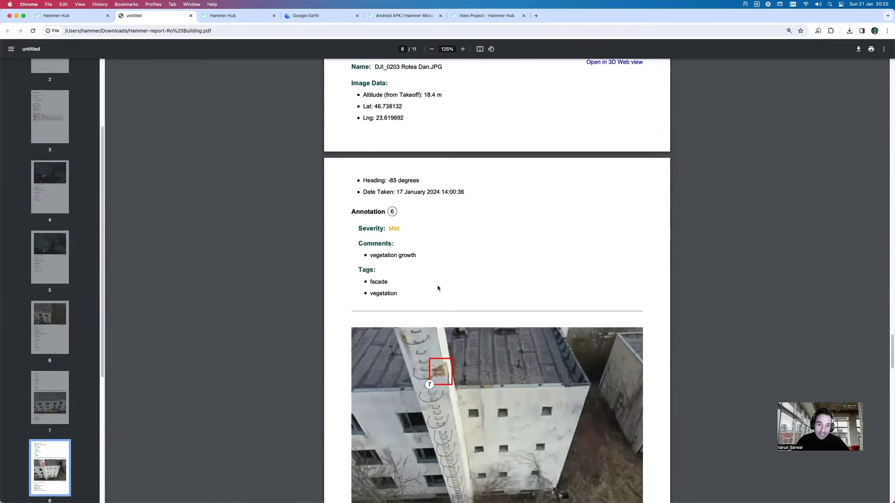
{"action": "scroll", "coordinate": [441, 231], "scroll_direction": "down", "scroll_amount": 1}
{"action": "scroll", "coordinate": [531, 288], "scroll_direction": "down", "scroll_amount": 5}
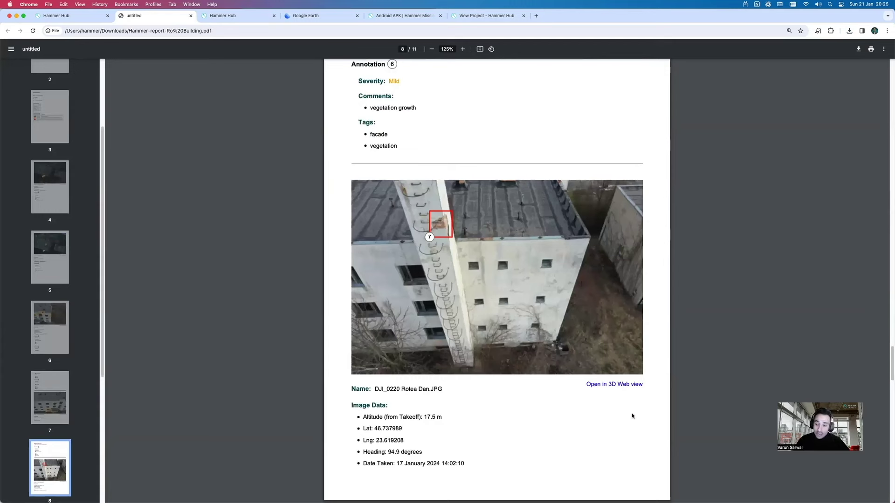
Open DJI_0220 in the 3D web view, check the exposed brickwork annotation, then filter the project to the seven annotated images.
{"action": "left_click", "coordinate": [605, 385]}
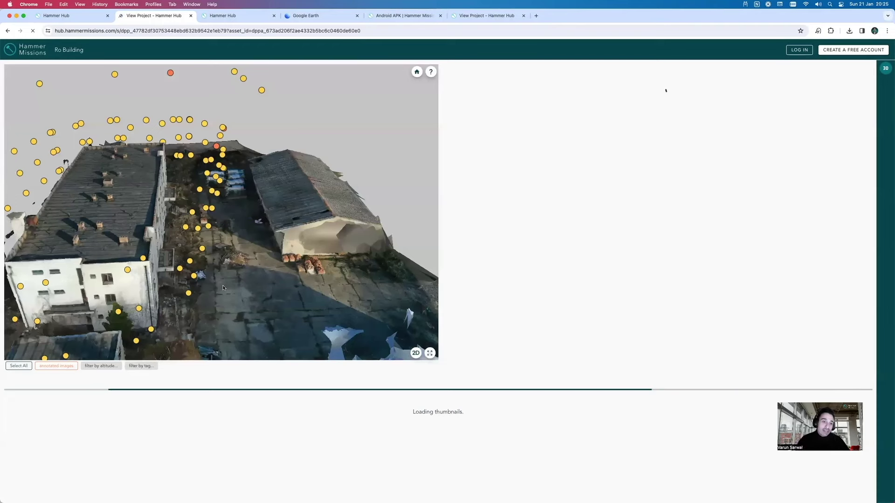
{"action": "left_click_drag", "start_coordinate": [223, 288], "coordinate": [207, 209]}
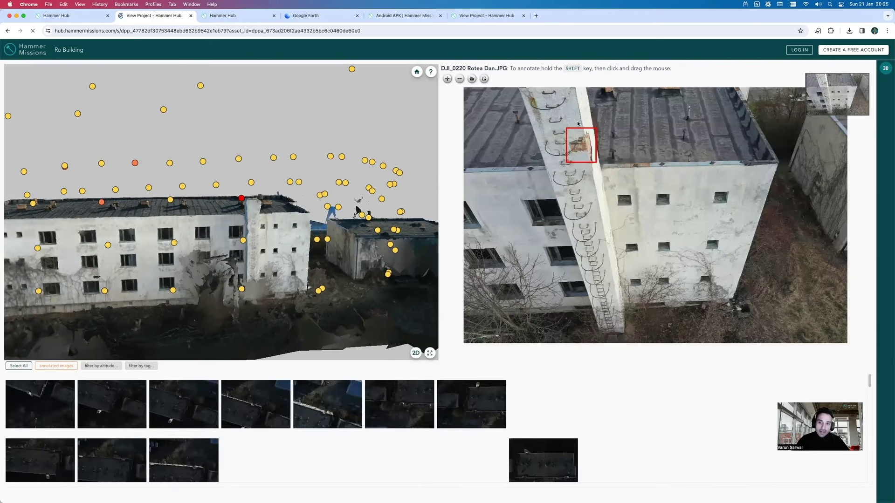
{"action": "left_click", "coordinate": [587, 146]}
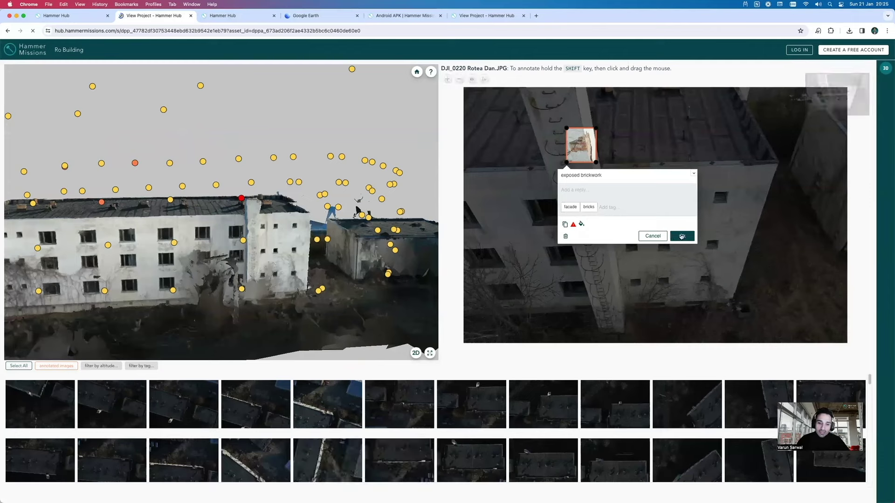
{"action": "left_click", "coordinate": [559, 248]}
{"action": "left_click", "coordinate": [64, 368]}
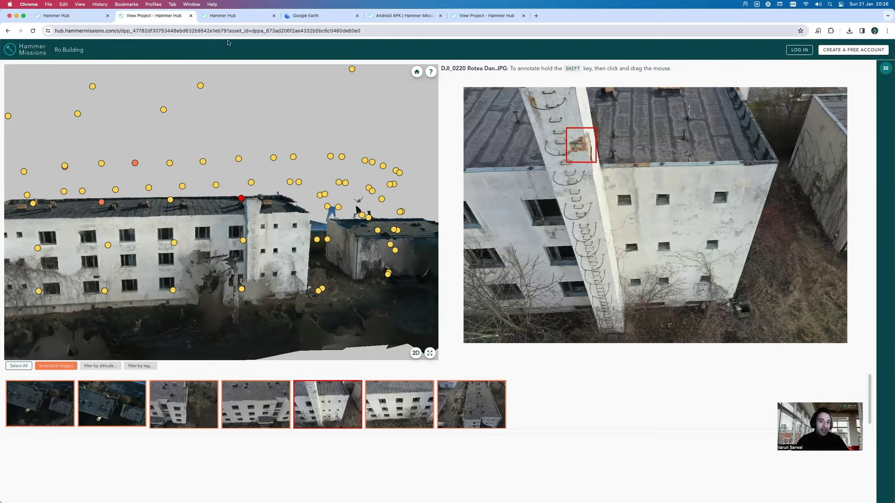
{"action": "key", "text": "ctrl+shift+Tab"}
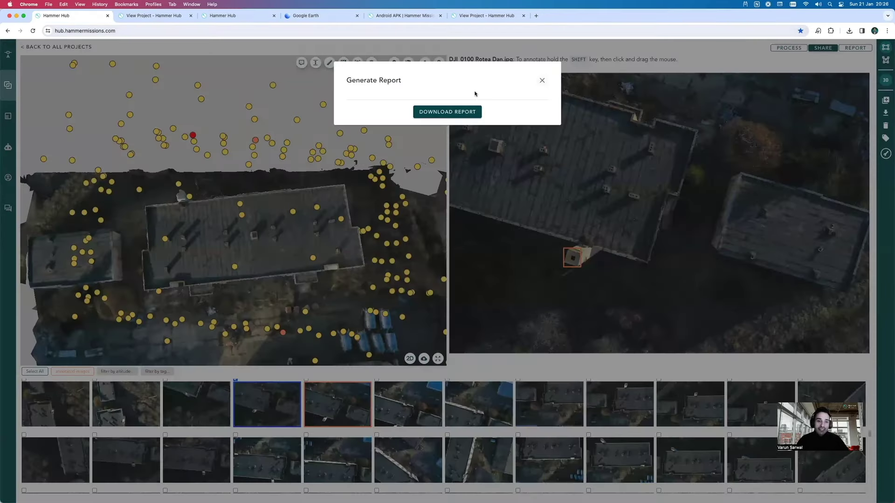
Dismiss the report dialog and orbit the full-screen 3D model to view the white building's roof from above.
{"action": "left_click", "coordinate": [402, 139]}
{"action": "left_click_drag", "start_coordinate": [350, 139], "coordinate": [240, 153]}
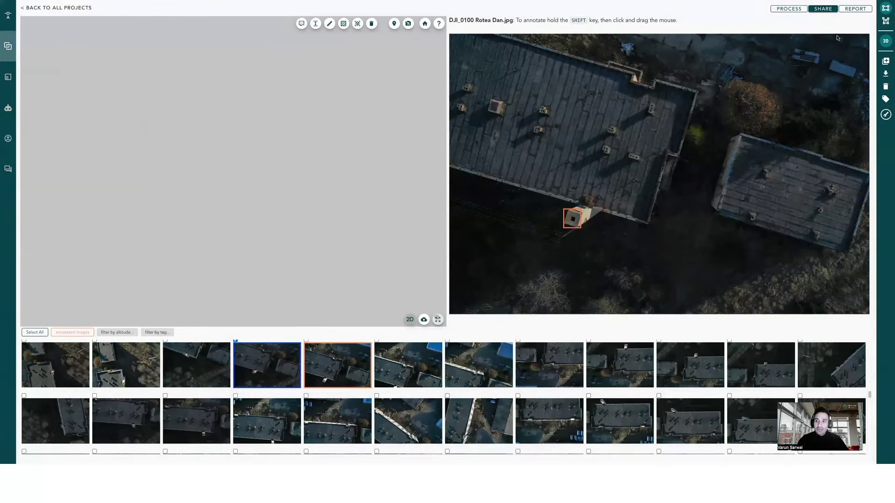
{"action": "left_click", "coordinate": [438, 319]}
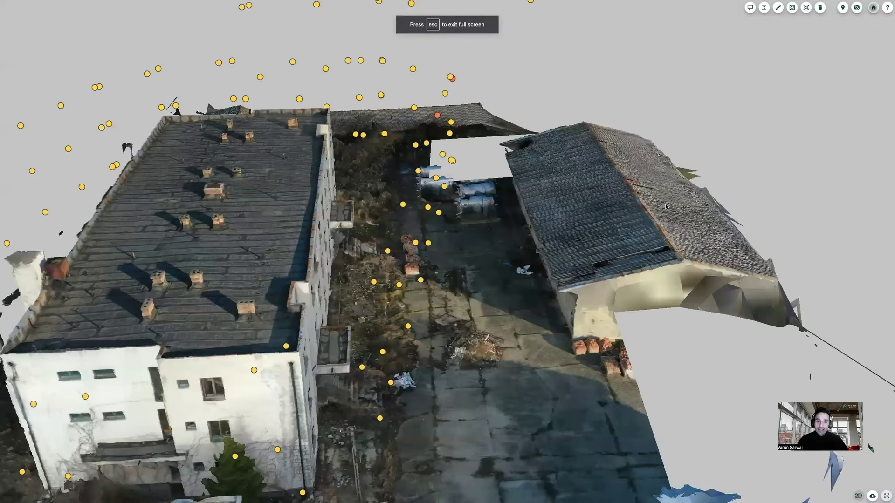
{"action": "left_click_drag", "start_coordinate": [295, 261], "coordinate": [254, 295]}
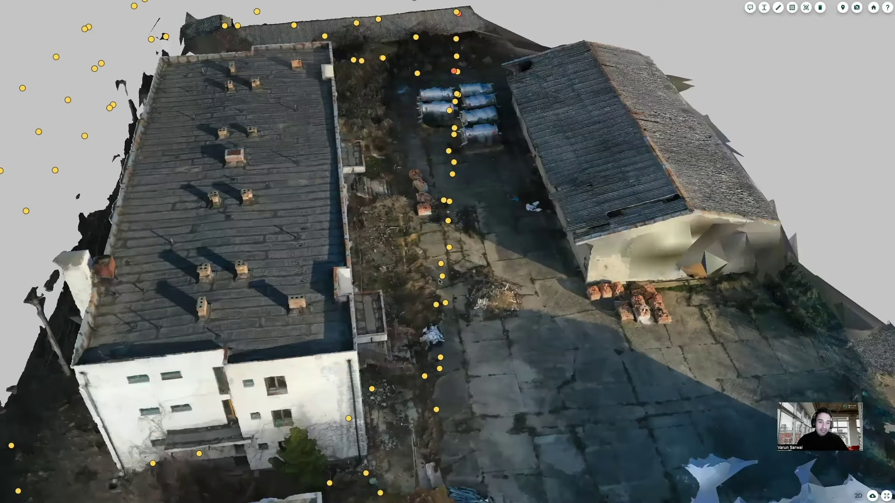
{"action": "left_click_drag", "start_coordinate": [450, 211], "coordinate": [482, 250]}
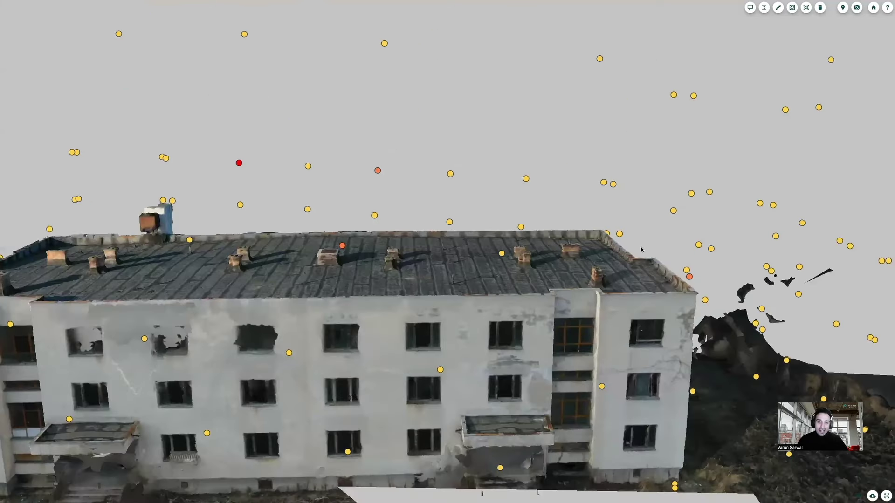
{"action": "left_click_drag", "start_coordinate": [641, 249], "coordinate": [654, 292]}
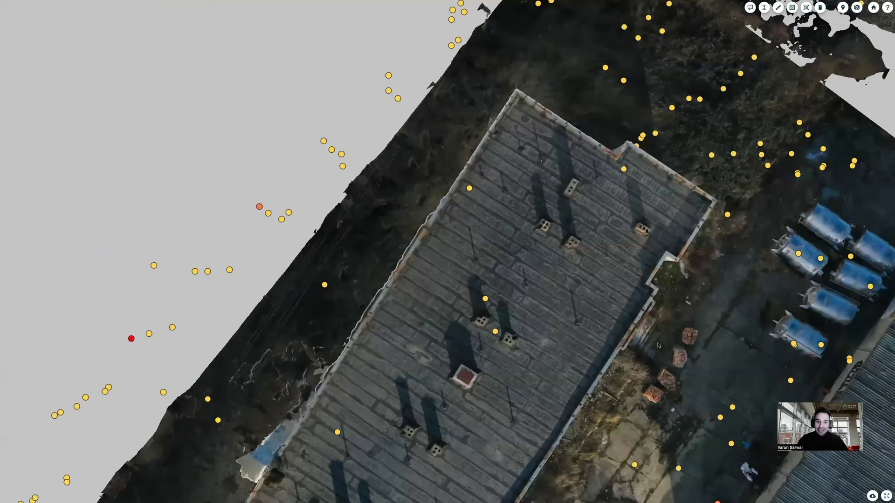